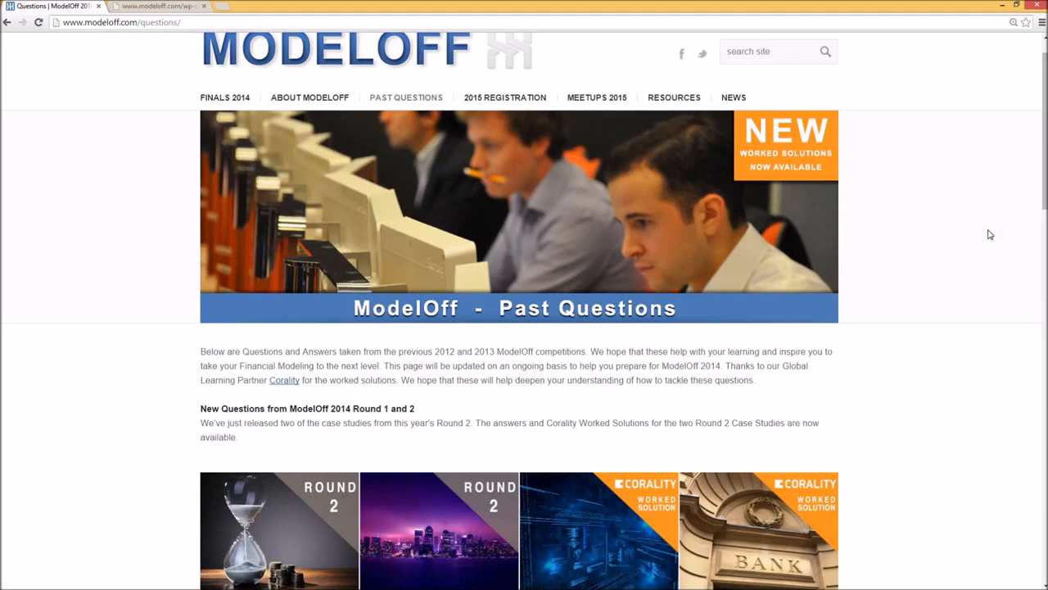
# On the ModelOff past questions page, save the Data Analysis question workbook to C:\Temp as MO13-Data-Analysis-Data-Workbook.
pyautogui.click(412, 99)
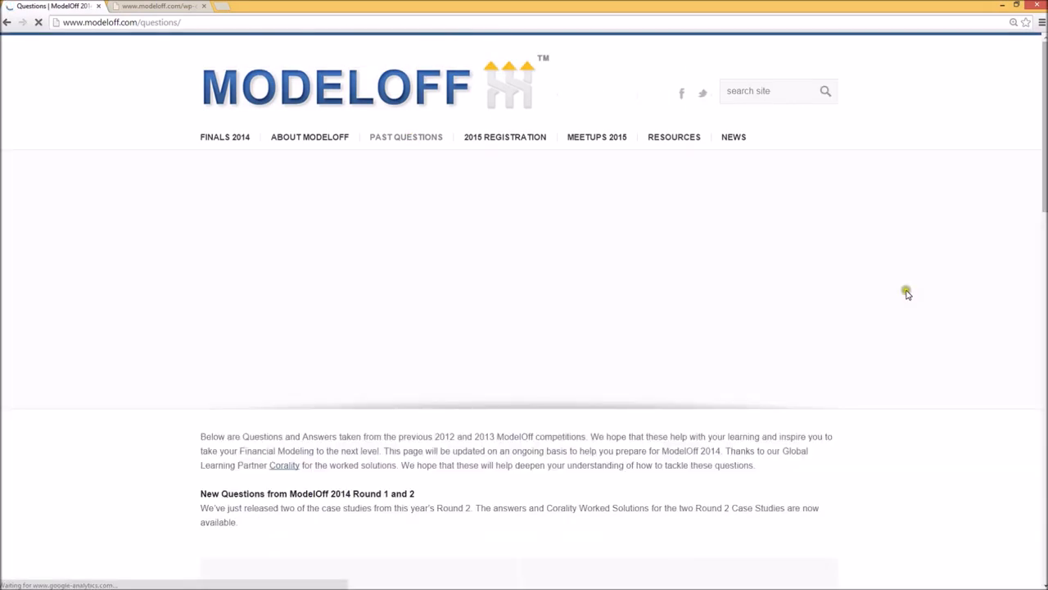
pyautogui.scroll(-3, 905, 296)
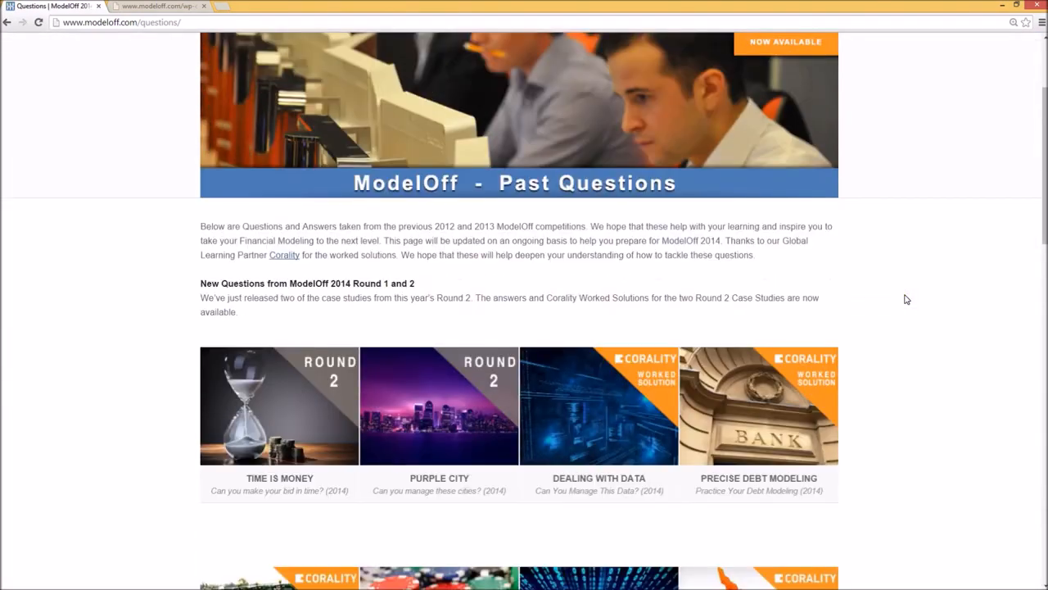
pyautogui.scroll(-3, 906, 299)
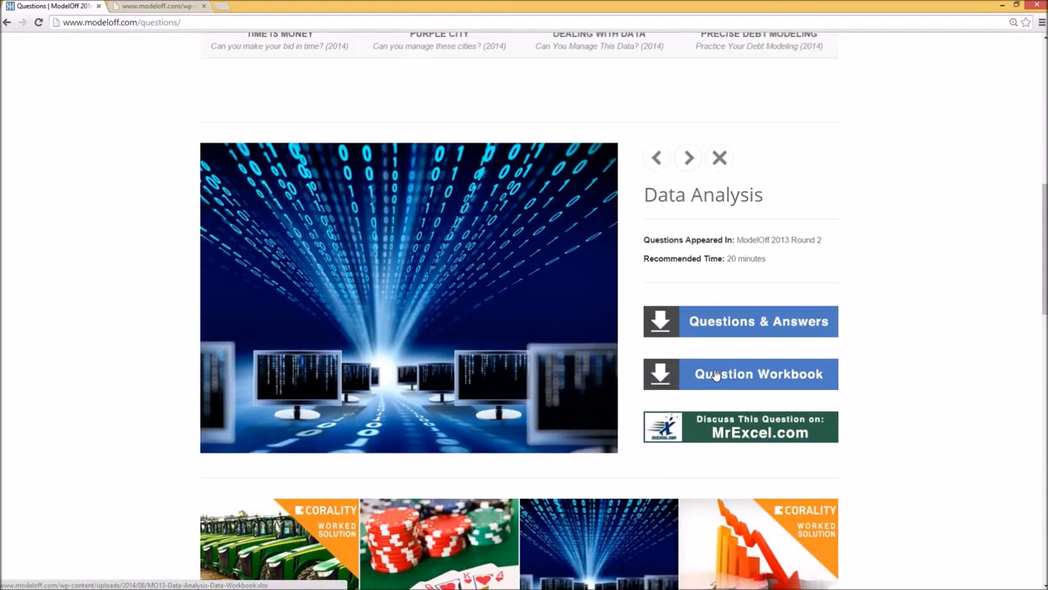
pyautogui.rightClick(716, 374)
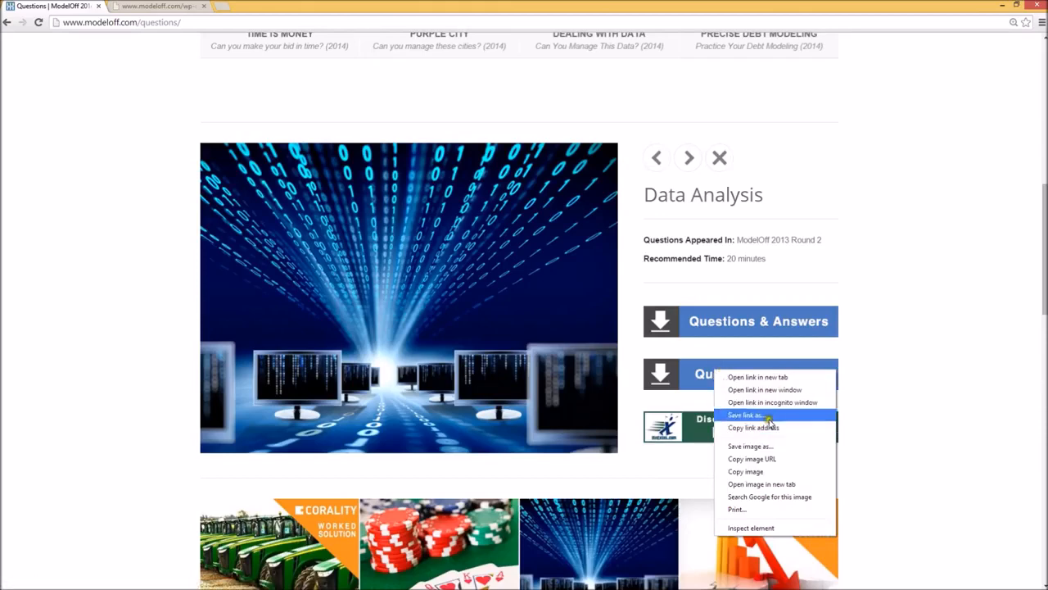
pyautogui.click(768, 418)
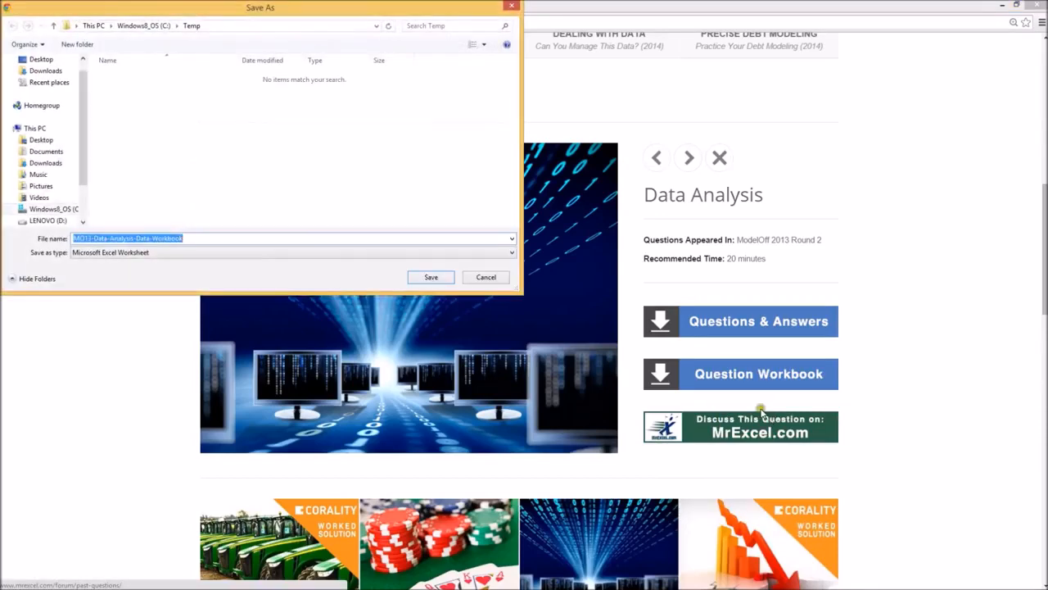
pyautogui.click(431, 277)
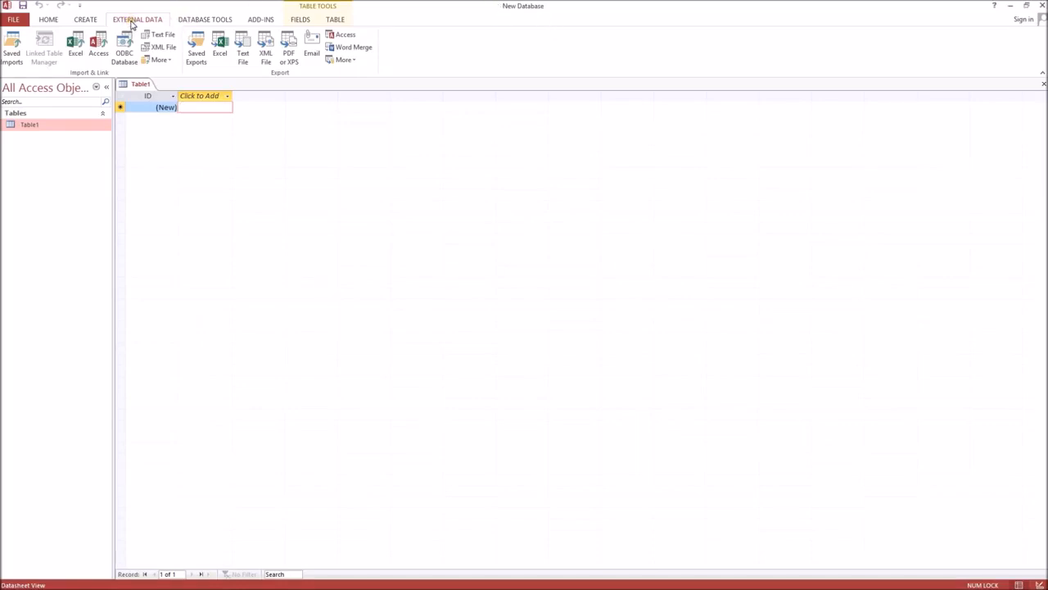
# Switch to Access and start importing the Excel file MO13-Data-Analysis-Data-Workbook from C:\Temp into a new table.
pyautogui.click(80, 44)
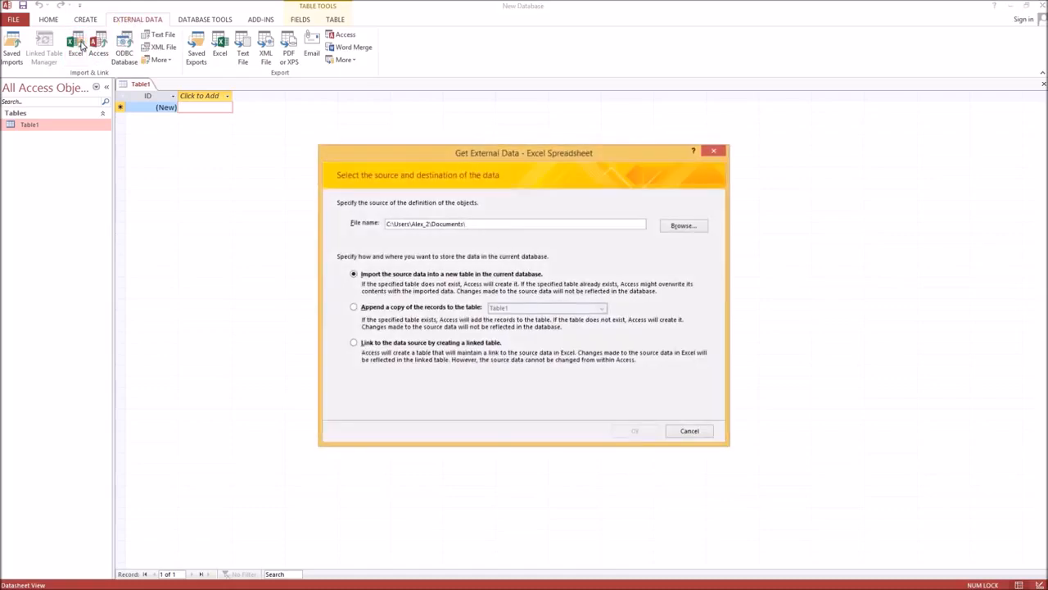
pyautogui.doubleClick(500, 225)
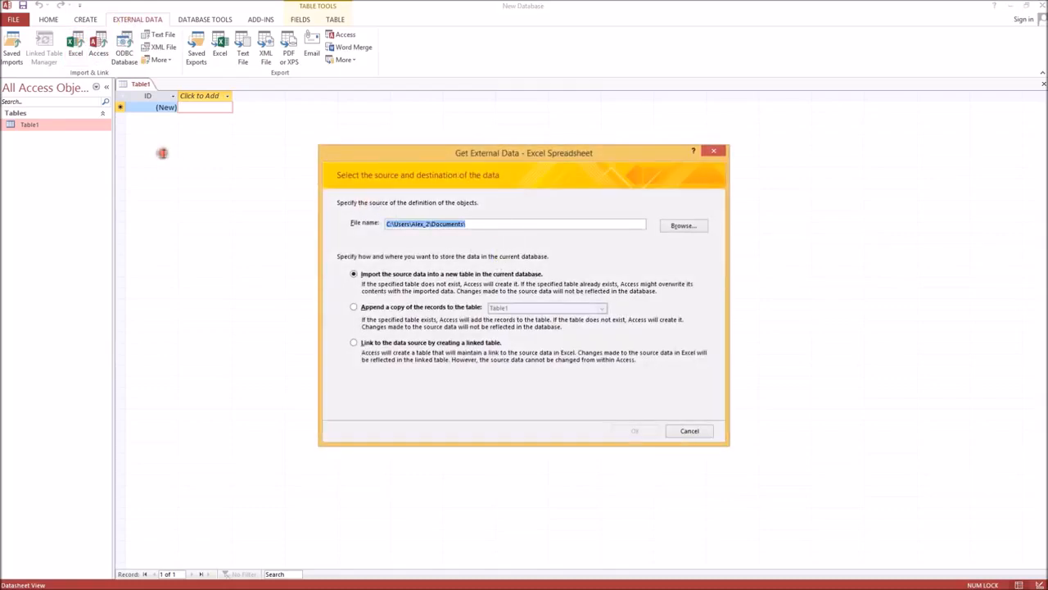
pyautogui.write('C:\\Temp')
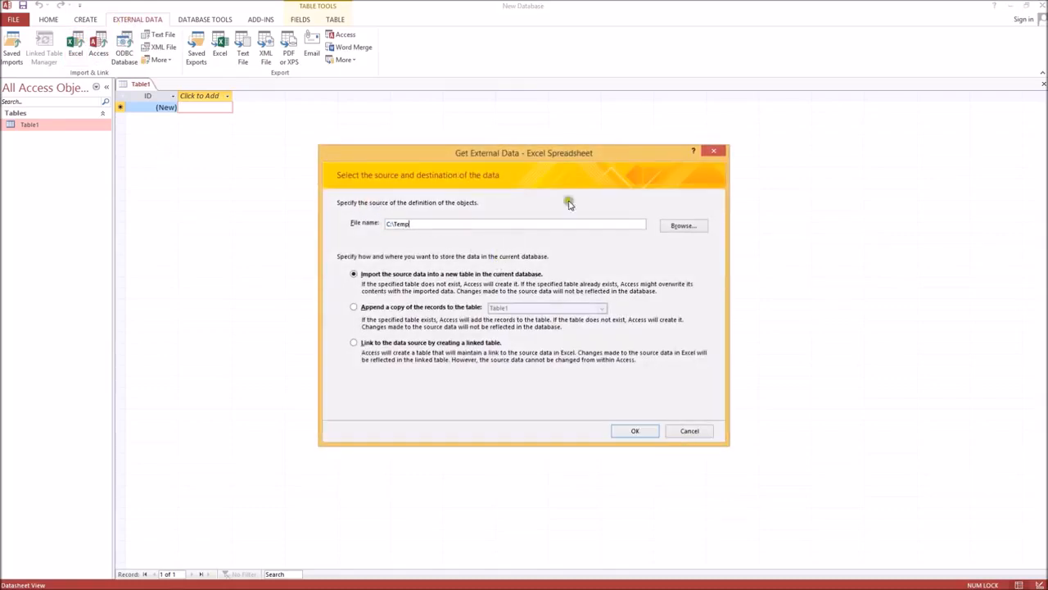
pyautogui.click(697, 226)
pyautogui.click(475, 238)
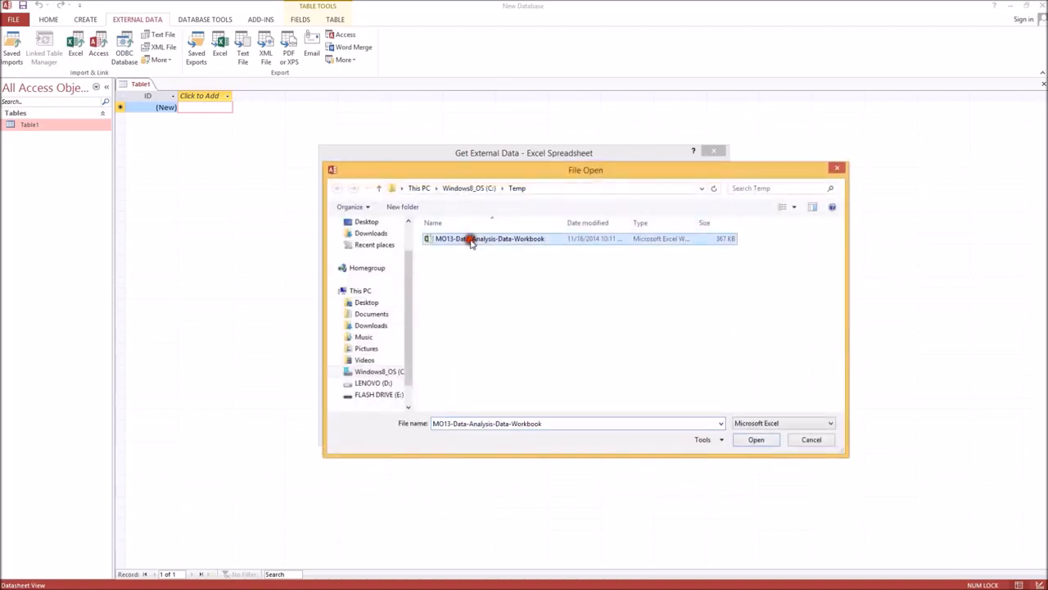
pyautogui.click(756, 440)
pyautogui.click(651, 427)
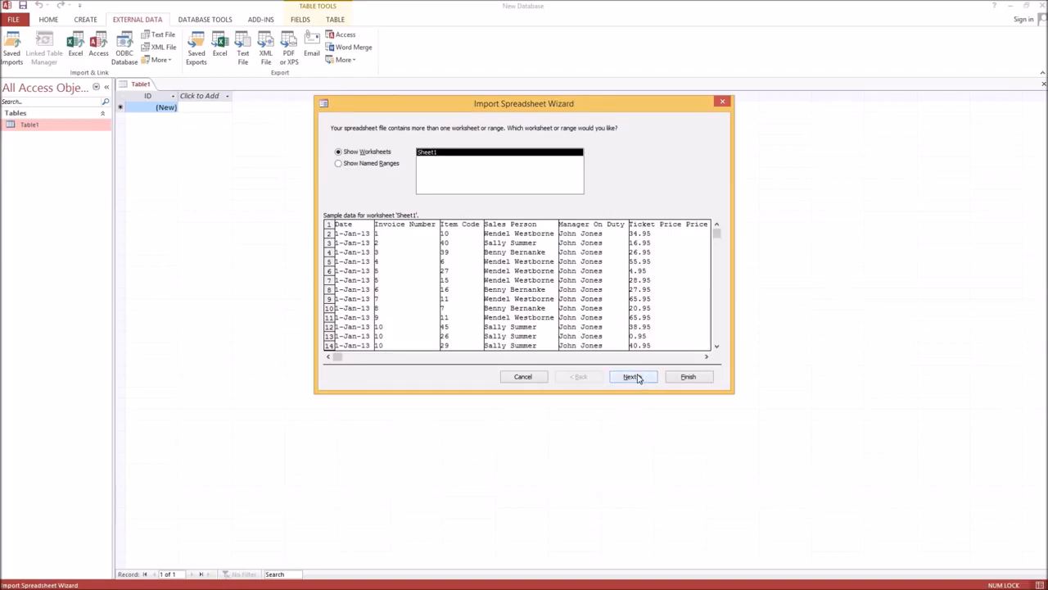
# Set the import to use Sheet1 with first-row column headings, default field options and a primary key added by Access.
pyautogui.click(636, 377)
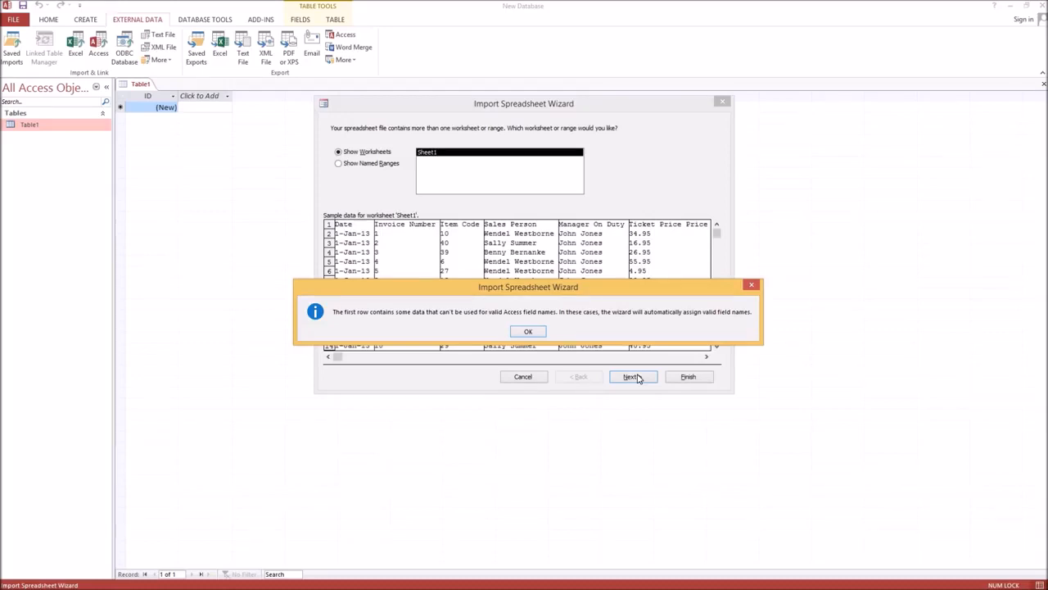
pyautogui.click(530, 331)
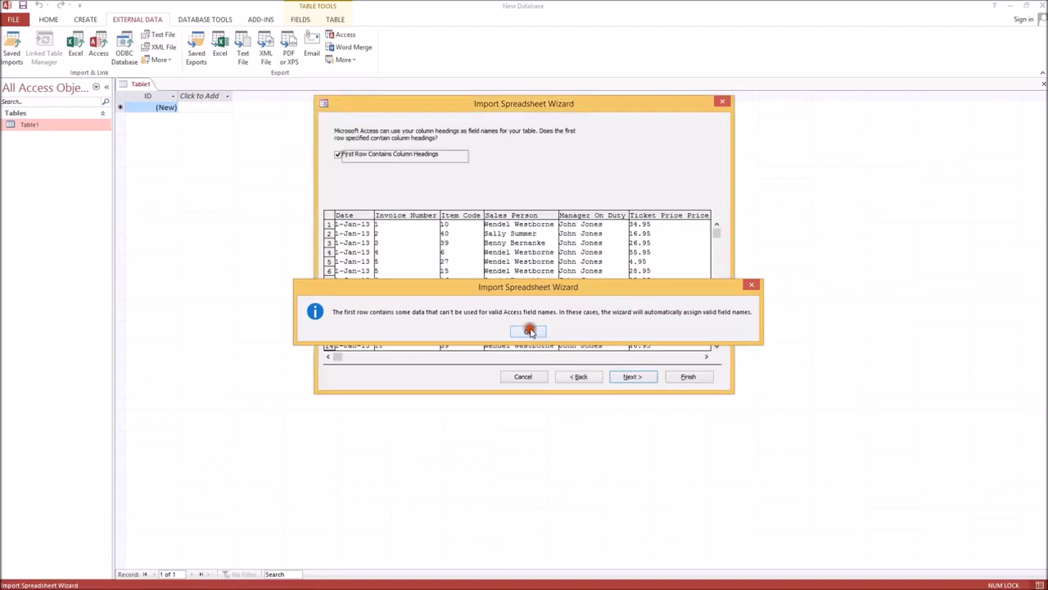
pyautogui.click(636, 377)
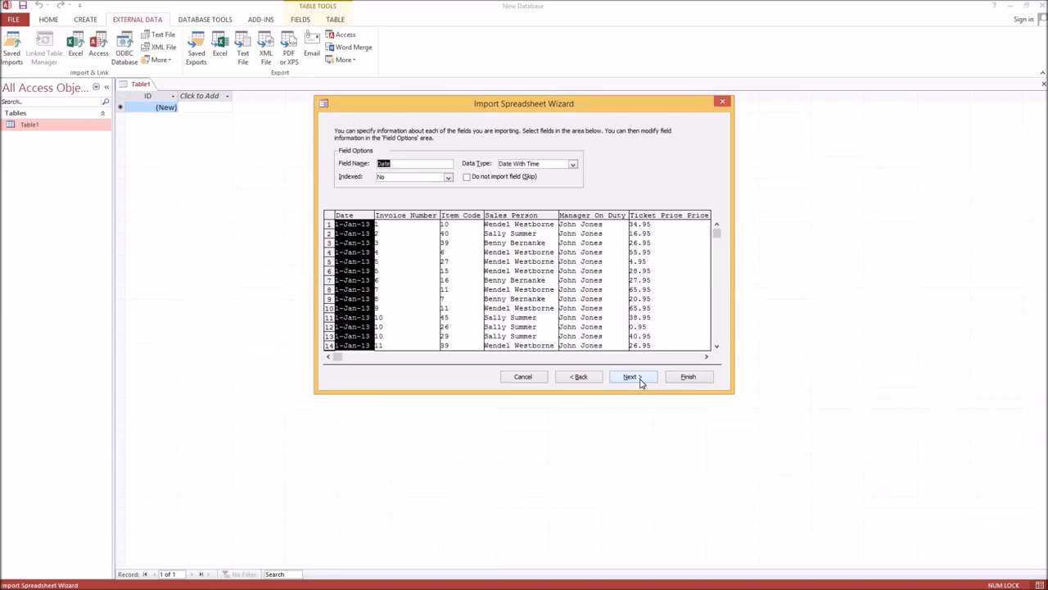
pyautogui.click(641, 383)
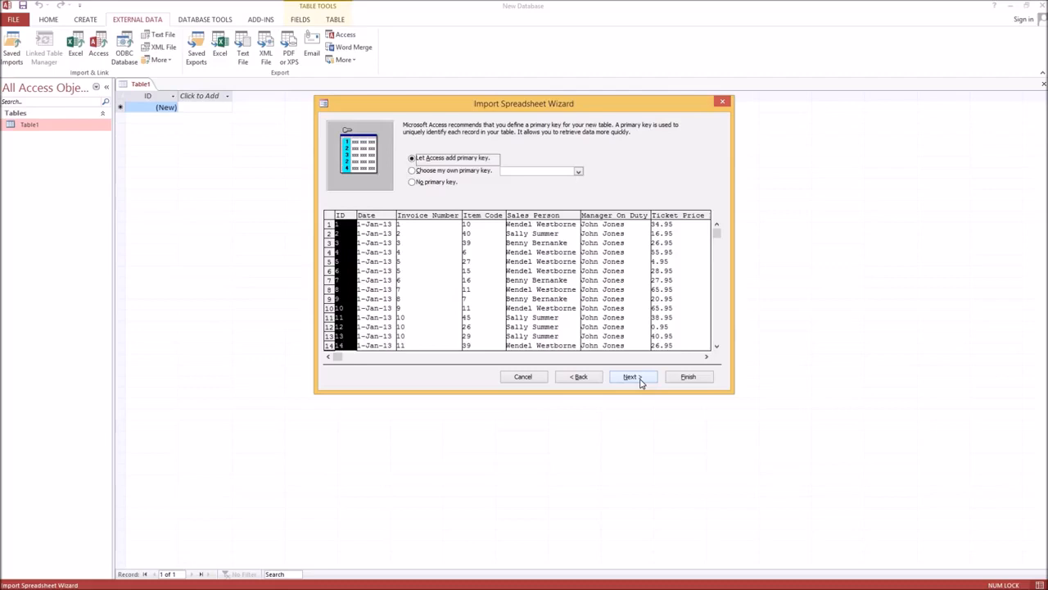
pyautogui.click(632, 377)
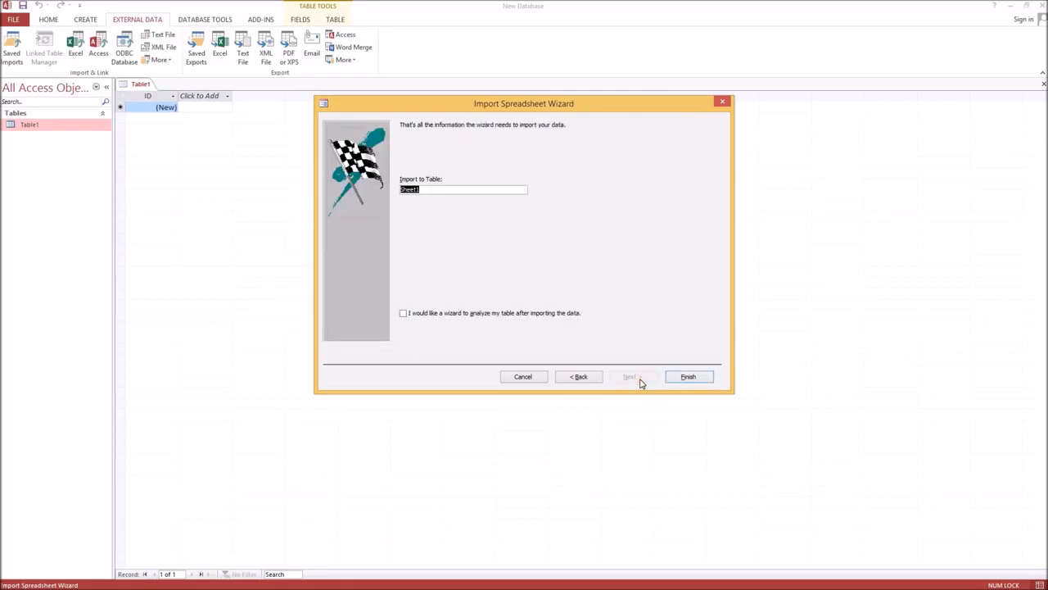
# Name the imported table tblModelOff and finish the import without saving the import steps.
pyautogui.write('tblModelOff')
pyautogui.click(695, 380)
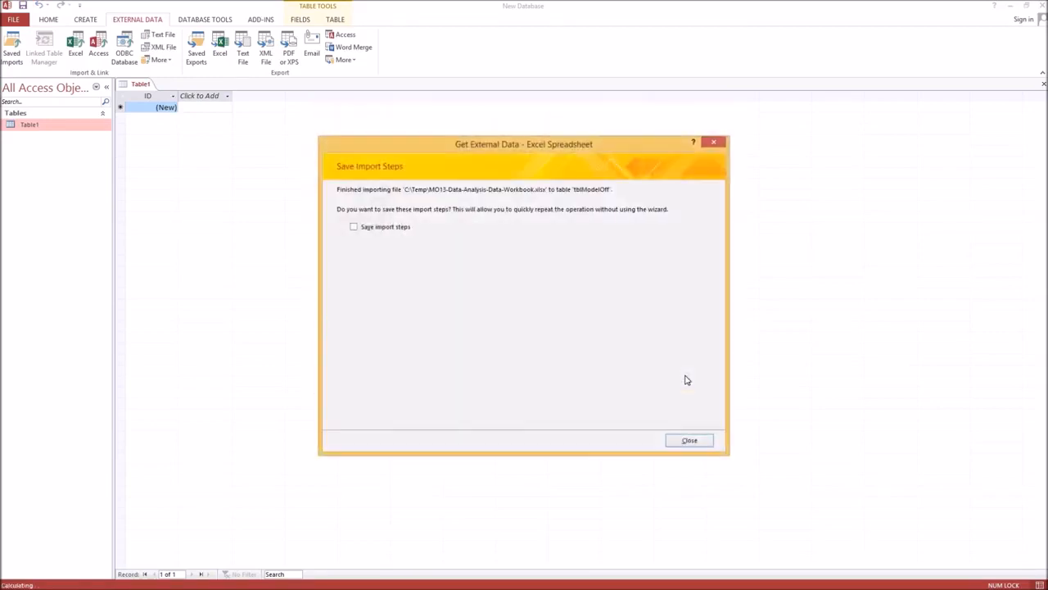
pyautogui.click(694, 439)
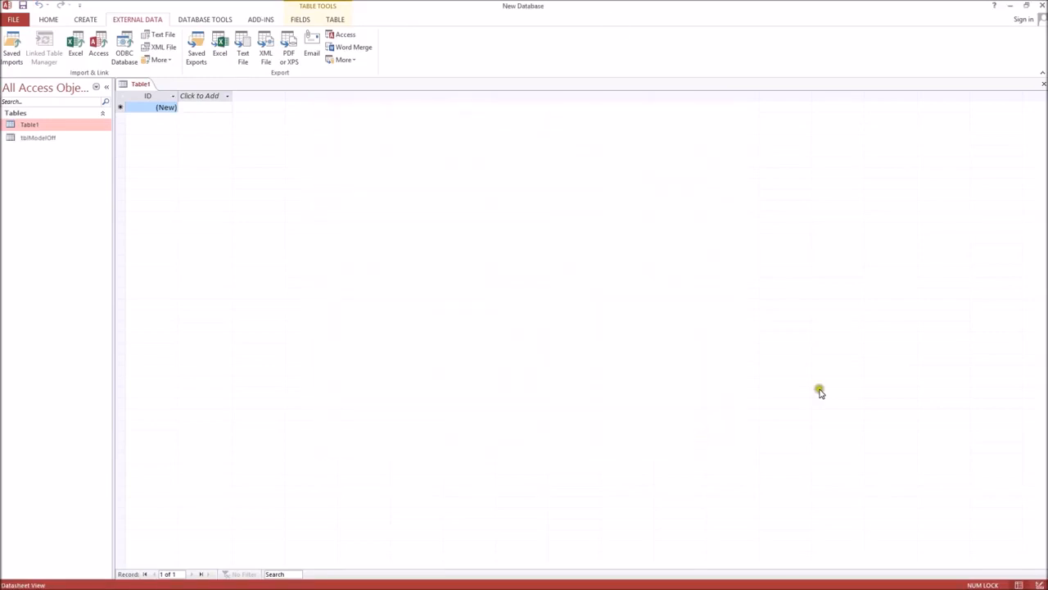
# Open the tblModelOff table and create a new design-view query based on it.
pyautogui.doubleClick(56, 138)
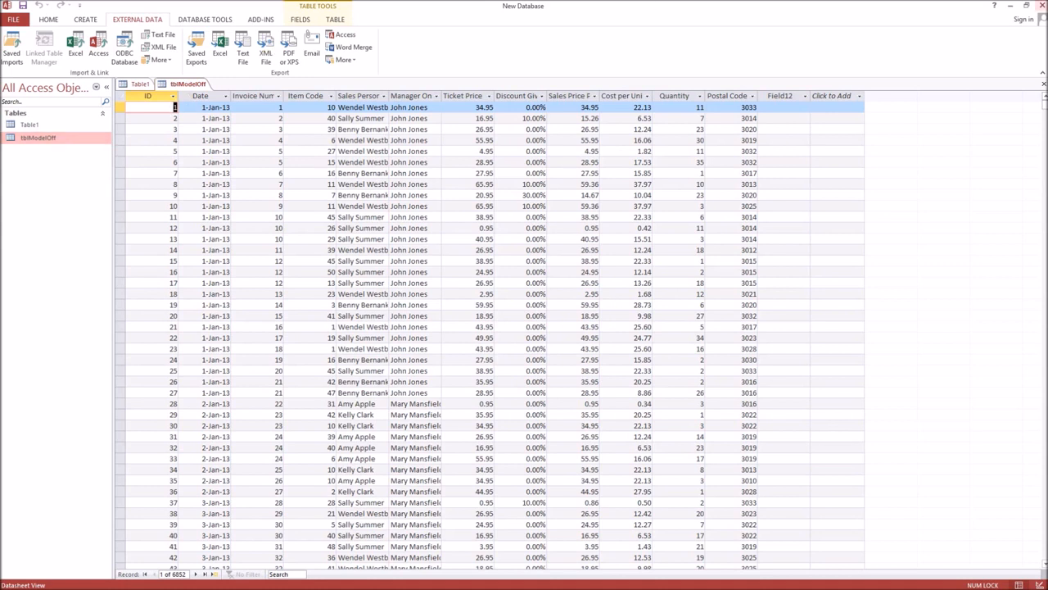
pyautogui.click(88, 19)
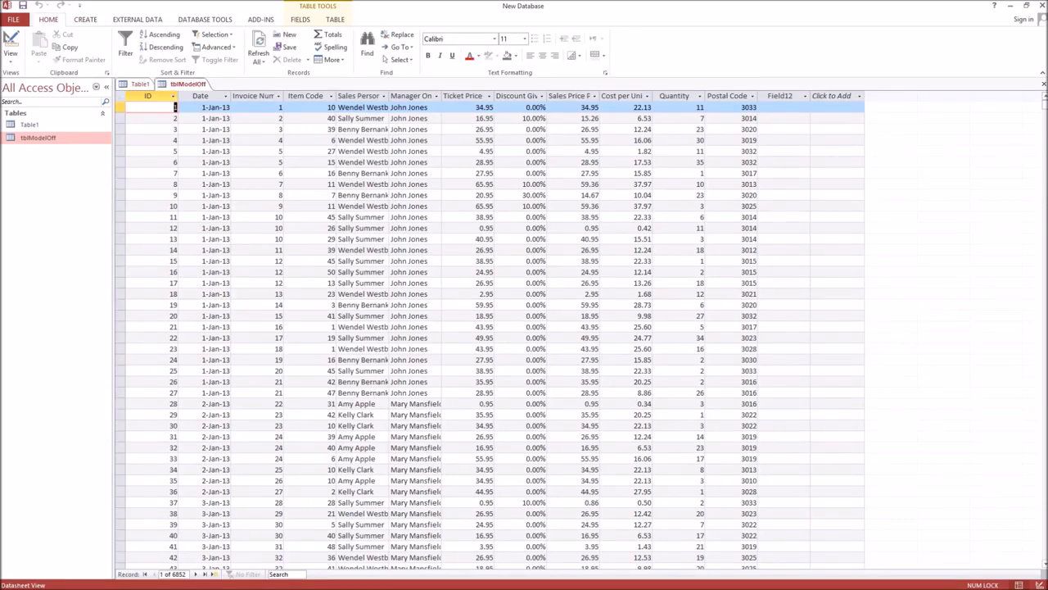
pyautogui.click(85, 19)
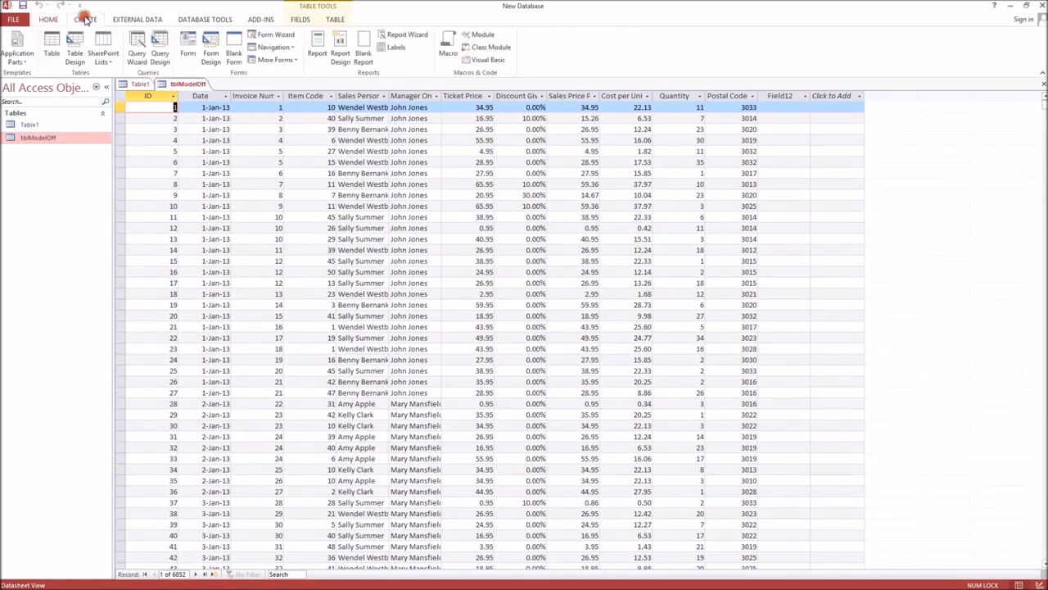
pyautogui.click(161, 54)
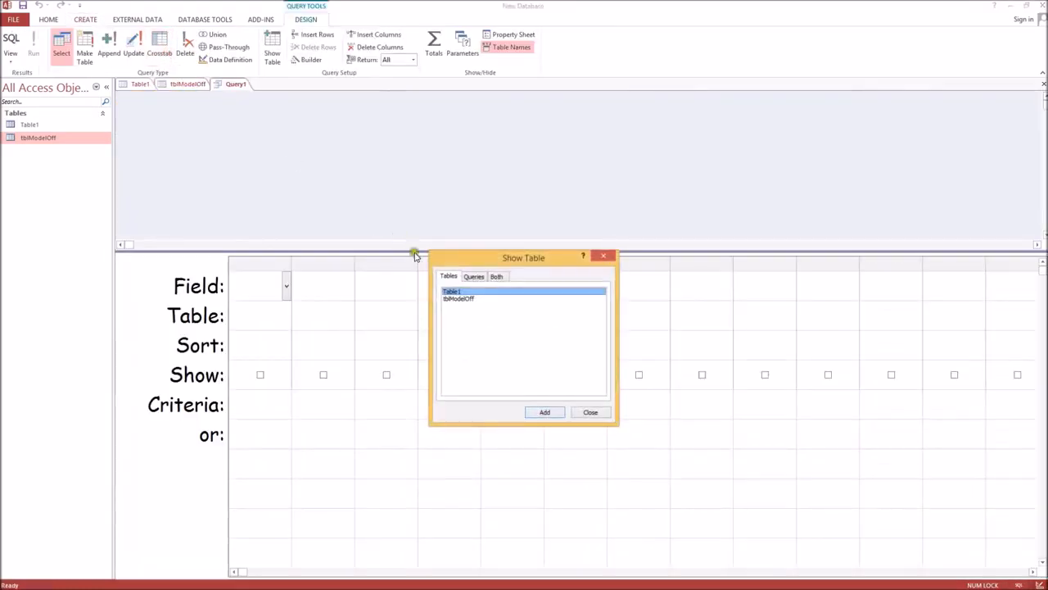
pyautogui.click(472, 299)
pyautogui.click(547, 414)
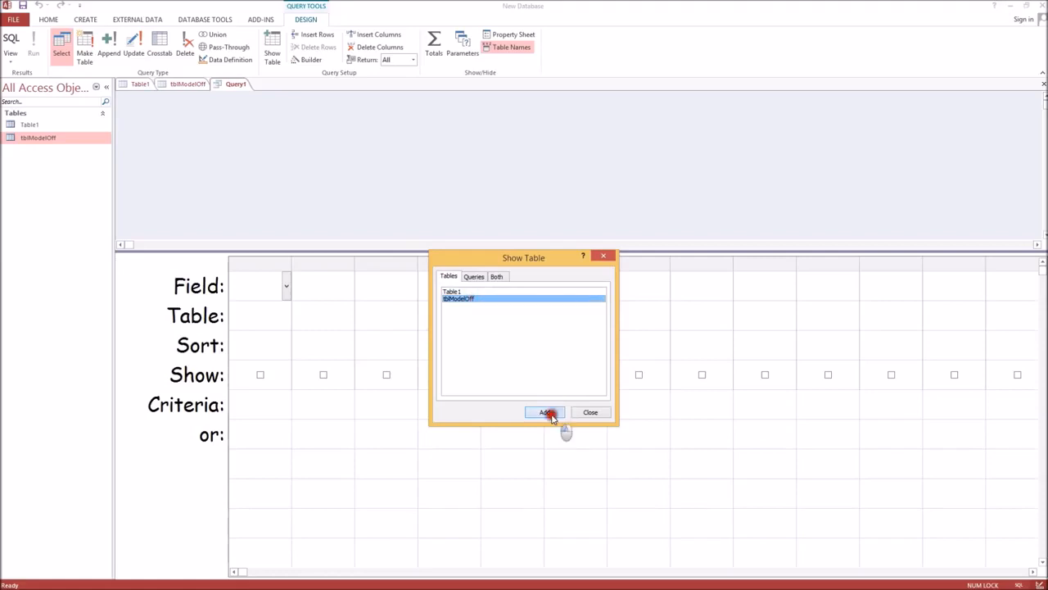
pyautogui.click(590, 412)
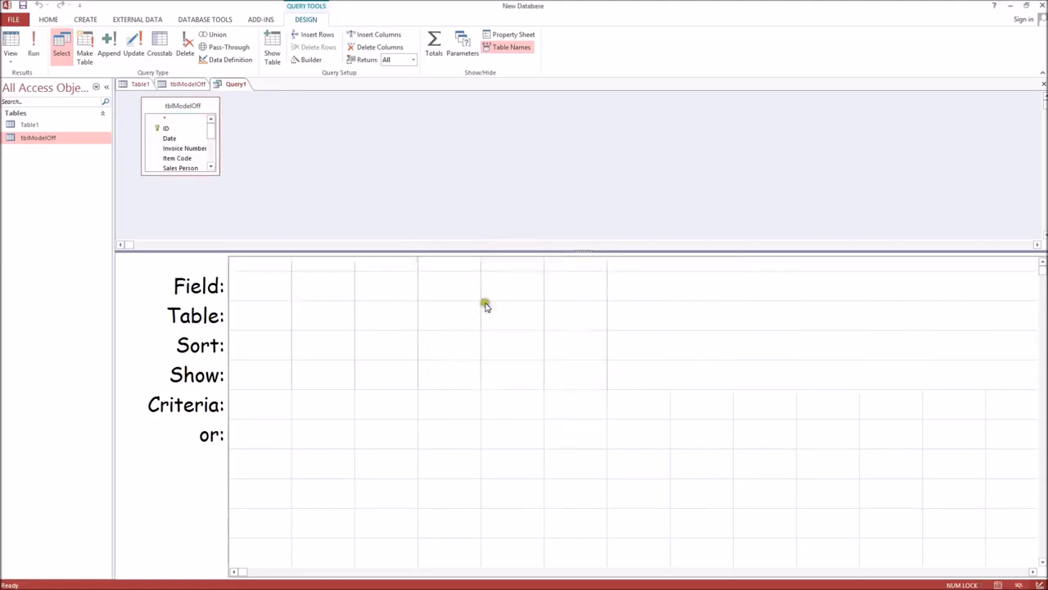
# Show the query as SQL and write it to select SUM(Quantity) from tblModelOff.
pyautogui.click(11, 60)
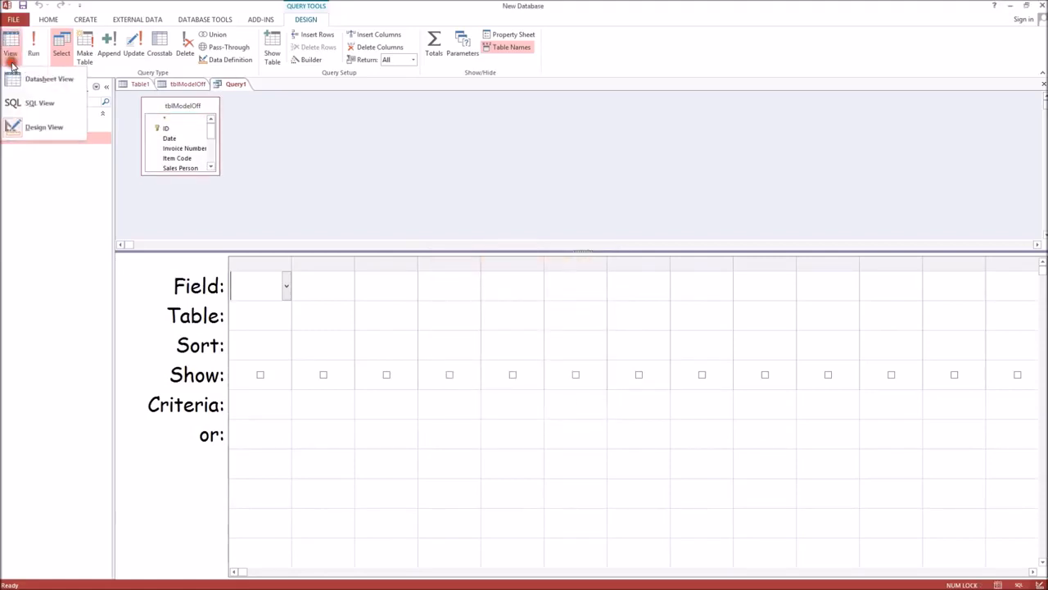
pyautogui.click(34, 106)
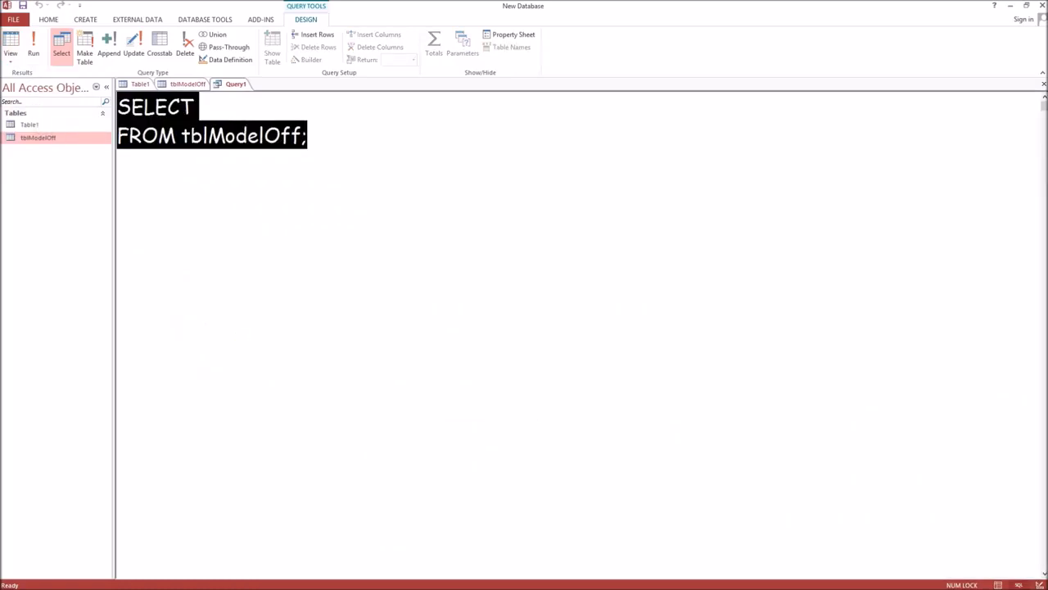
pyautogui.hotkey('alt', 'Tab')
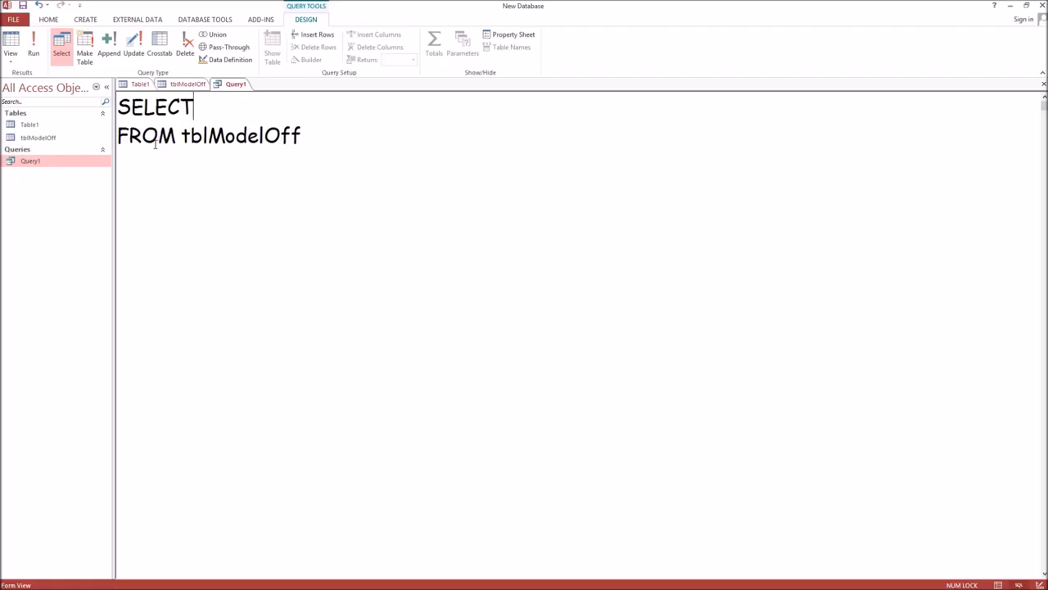
pyautogui.write('SUM(')
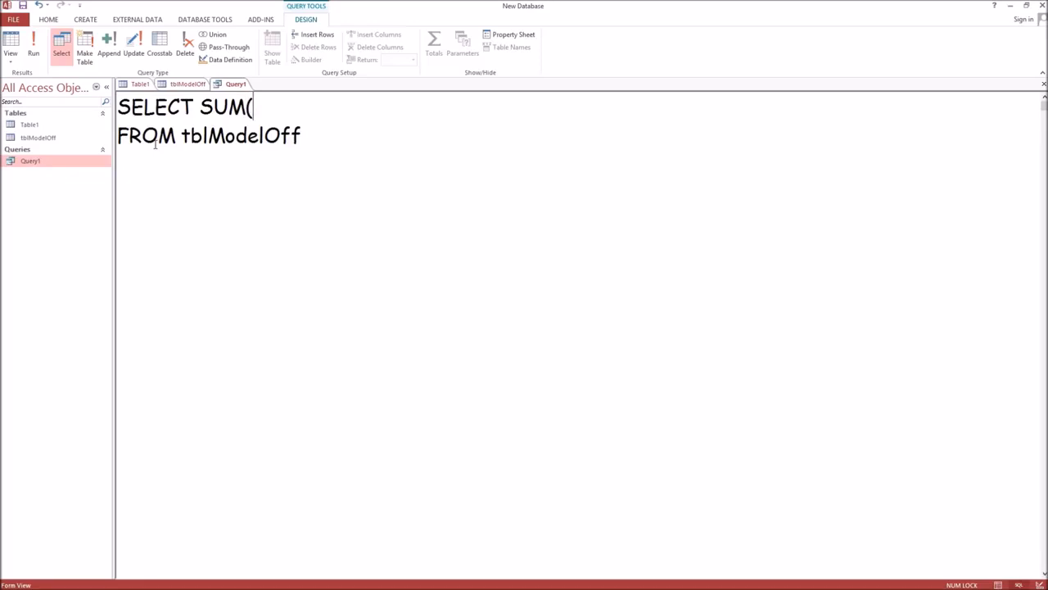
pyautogui.write('Quantity)')
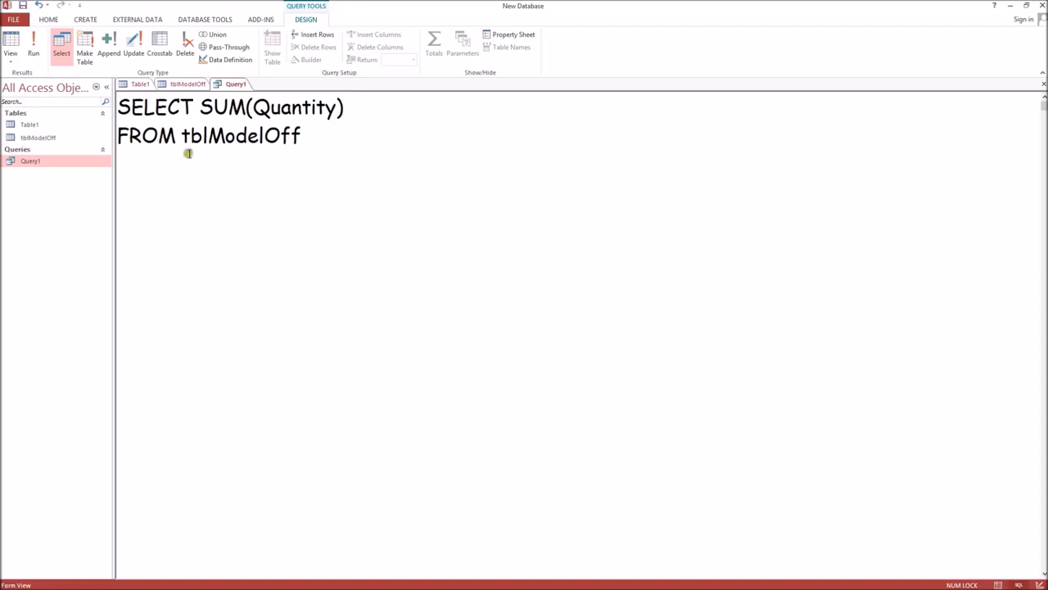
# Add the condition WHERE [Item Code] = 10 on a new line after the FROM clause.
pyautogui.click(311, 136)
pyautogui.press('Return')
pyautogui.write('WHE')
pyautogui.write('[I')
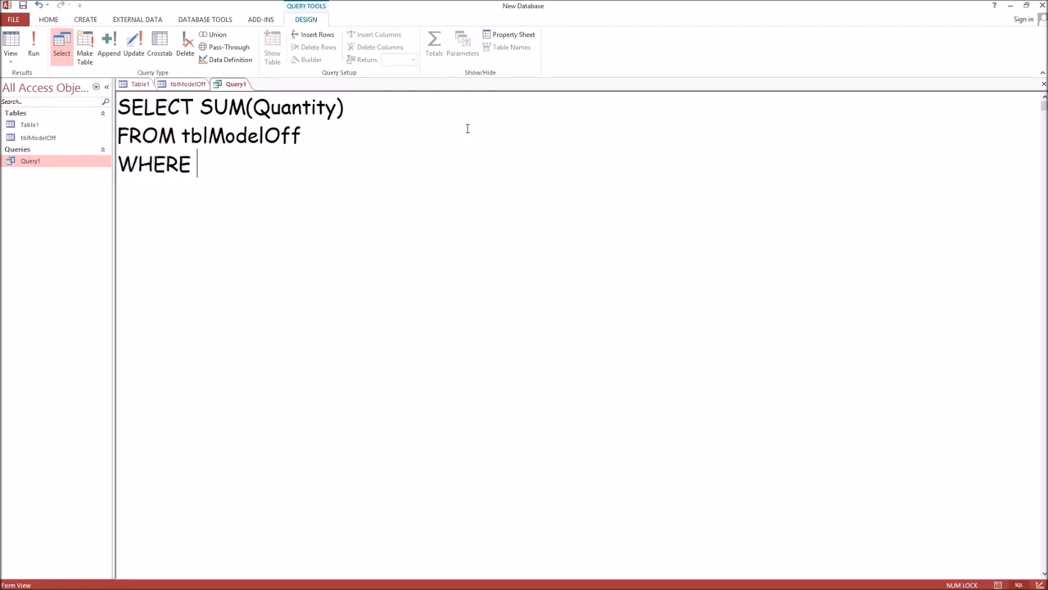
pyautogui.write('tem Code')
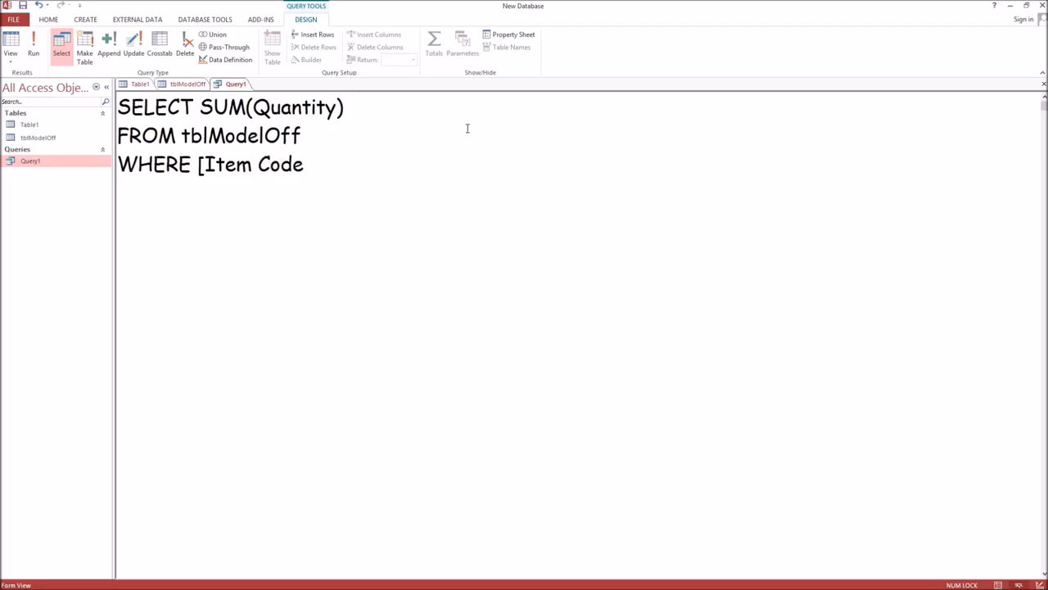
pyautogui.write('] = 10')
# Add an AND condition on a new line requiring [Manager On Duty] to equal the manager's full name in quotes.
pyautogui.press('Return')
pyautogui.write('AND')
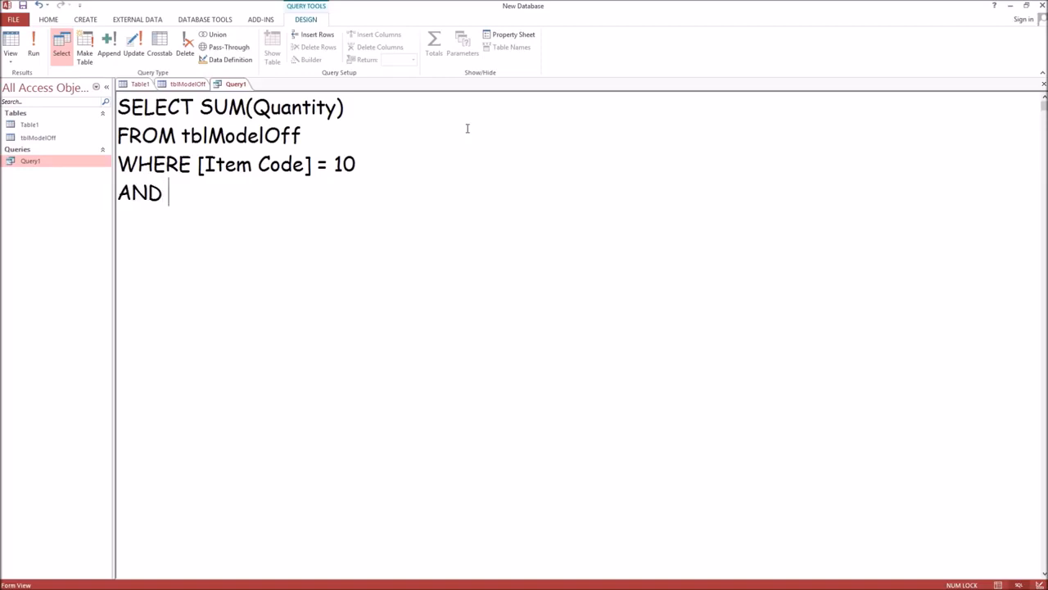
pyautogui.write(' [Manager')
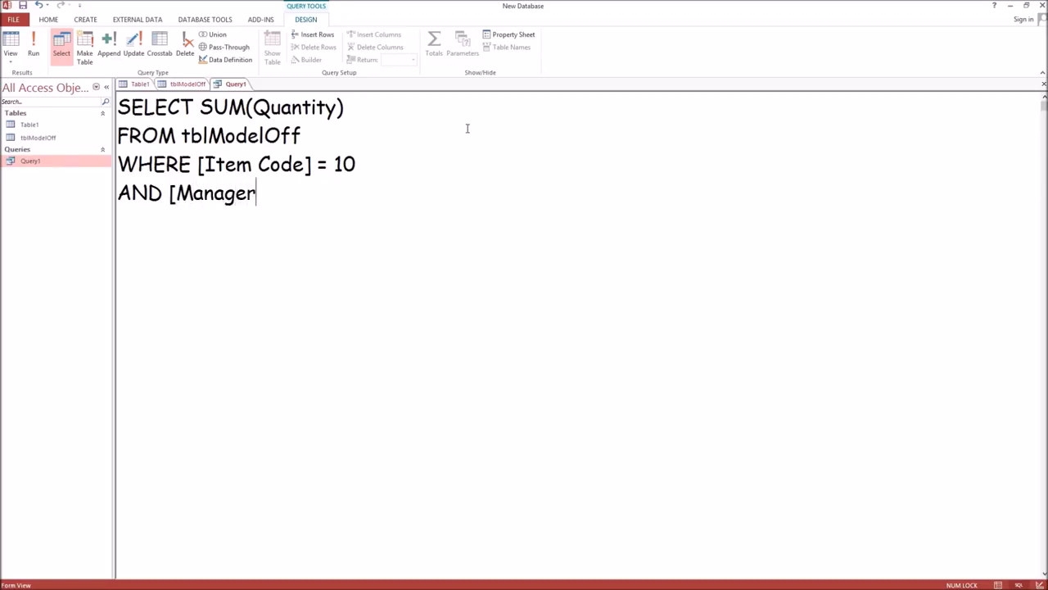
pyautogui.write(' On Duty]')
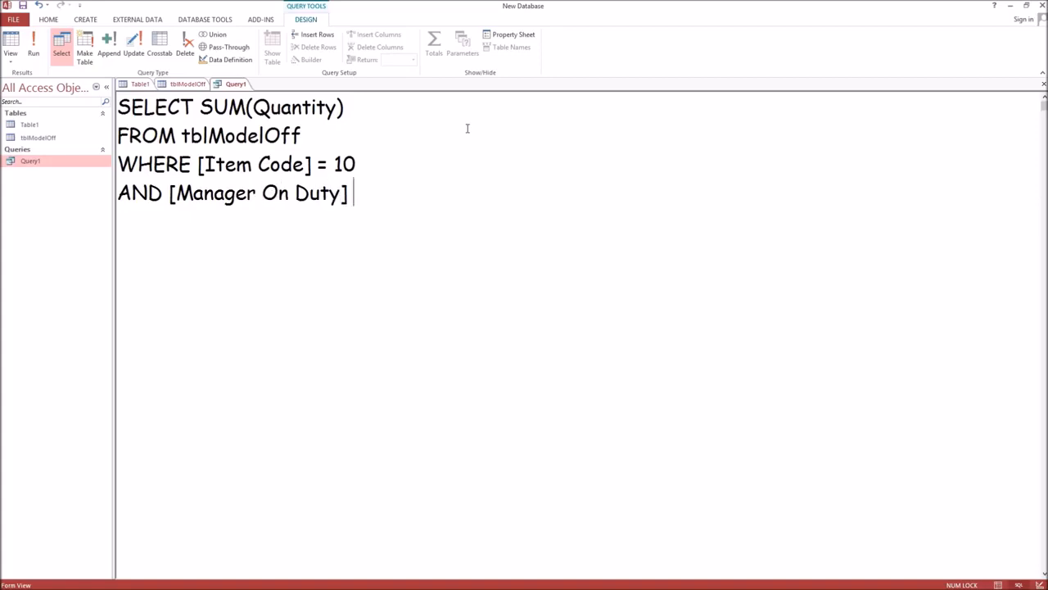
pyautogui.write(' = "John Jones"')
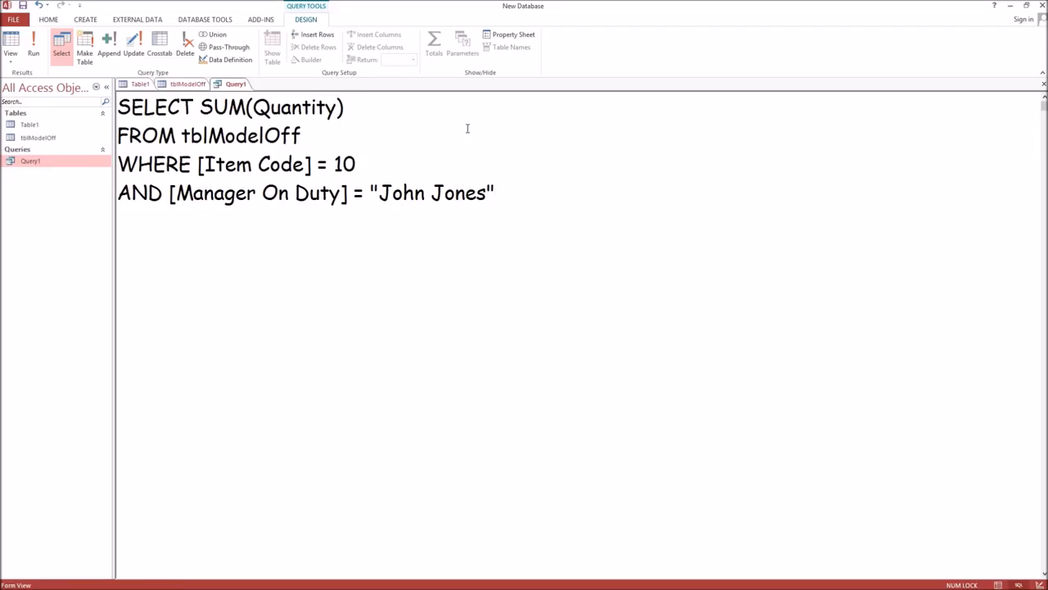
# Run the query and switch to the ModelOff questions PDF in the browser to check Question 1's answer choices and read Question 2.
pyautogui.click(34, 47)
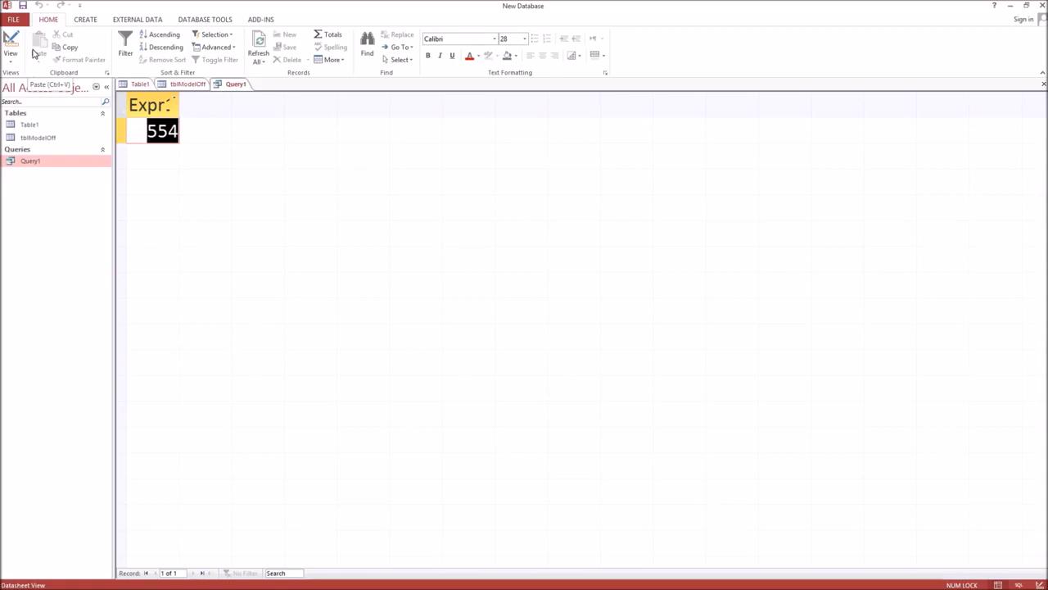
pyautogui.hotkey('alt', 'Tab')
pyautogui.click(618, 394)
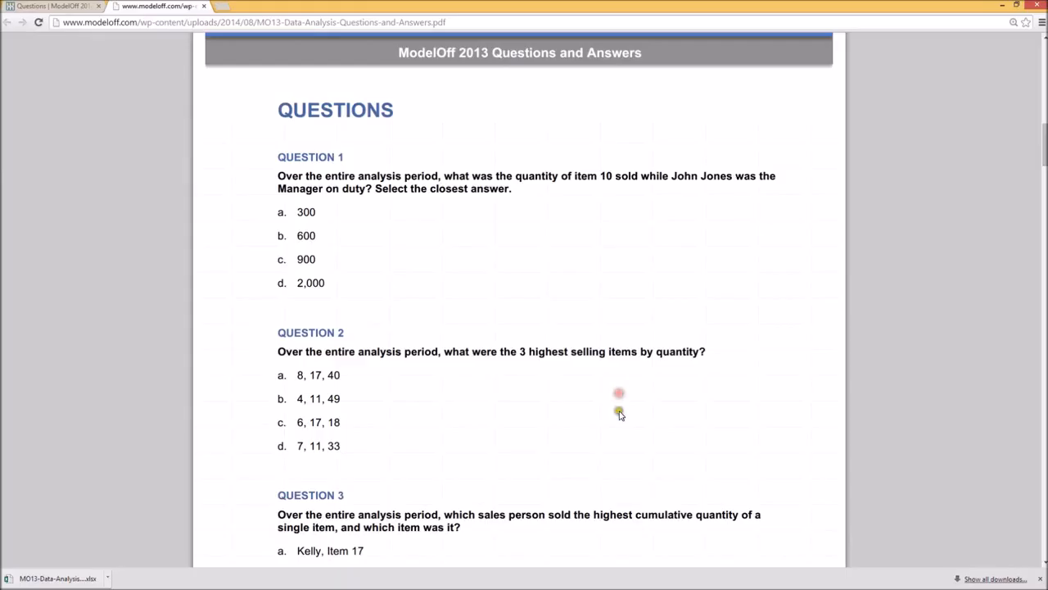
pyautogui.click(620, 412)
pyautogui.scroll(-1, 620, 414)
pyautogui.scroll(-3, 620, 415)
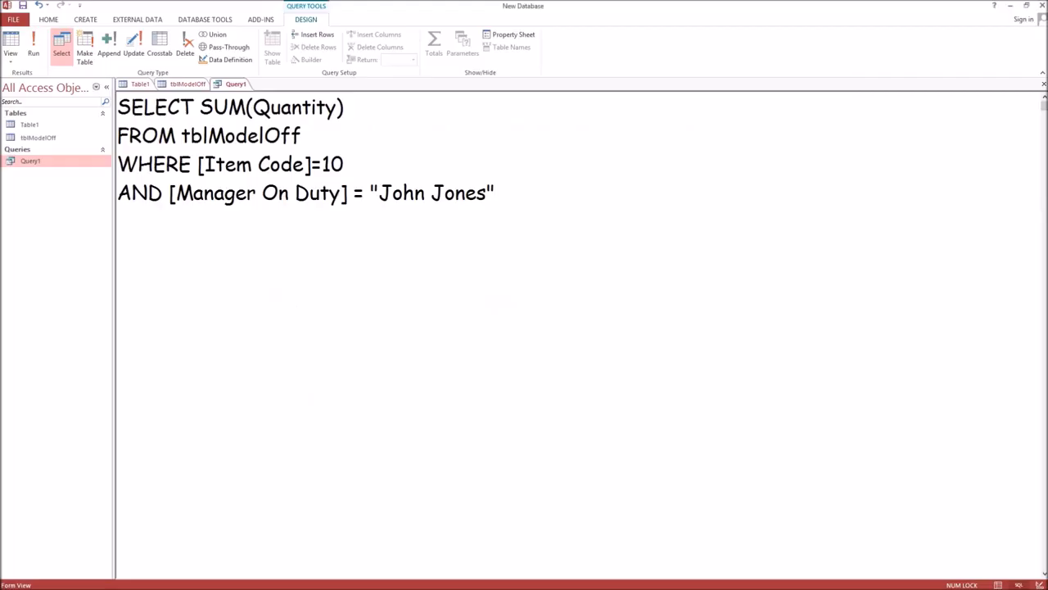
# In the Access query's SQL, replace SUM(Quantity) in the SELECT clause with TOP 3 [Item Code].
pyautogui.click(9, 63)
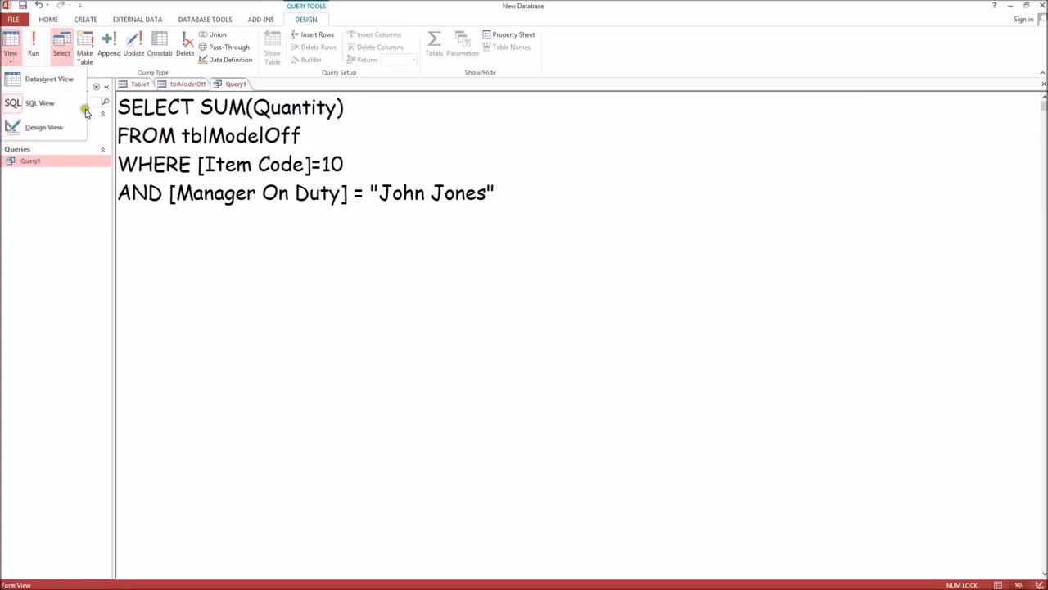
pyautogui.click(436, 162)
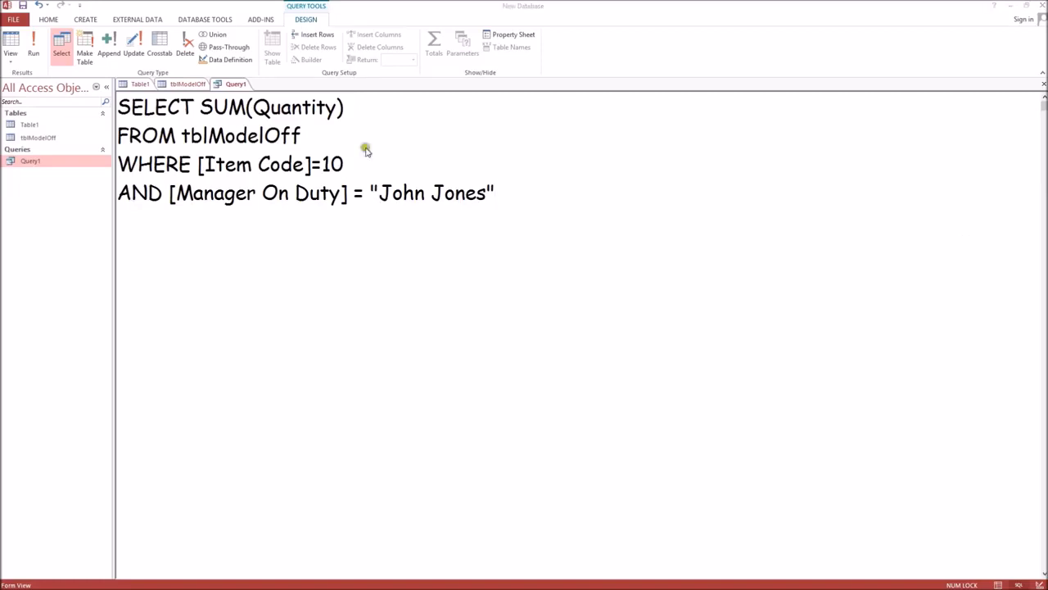
pyautogui.moveTo(360, 107); pyautogui.dragTo(200, 107)
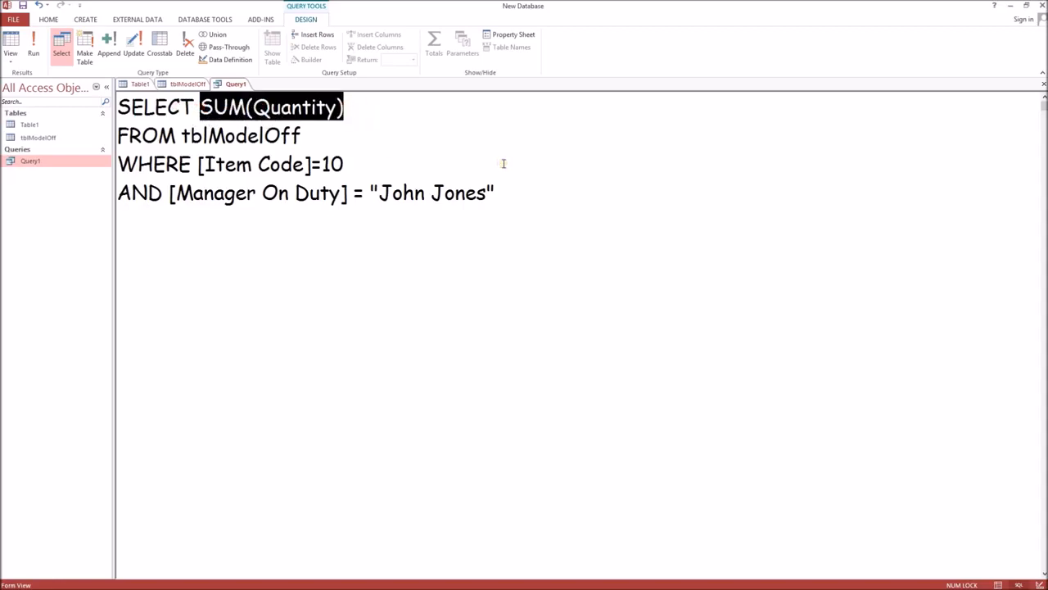
pyautogui.write('TOP')
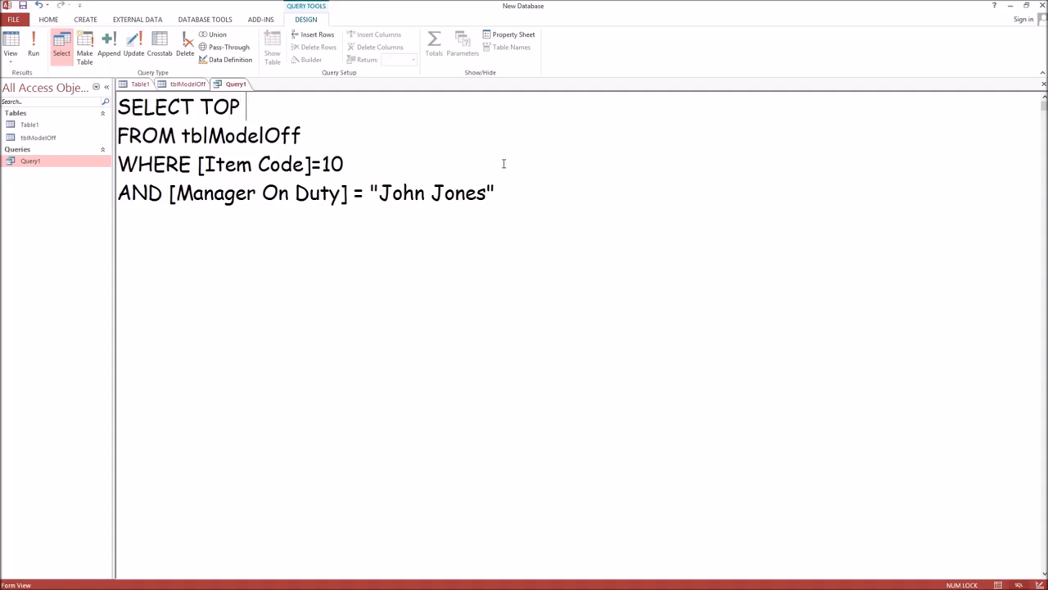
pyautogui.write(' 3 {')
pyautogui.press('BackSpace')
pyautogui.write('[Item Co')
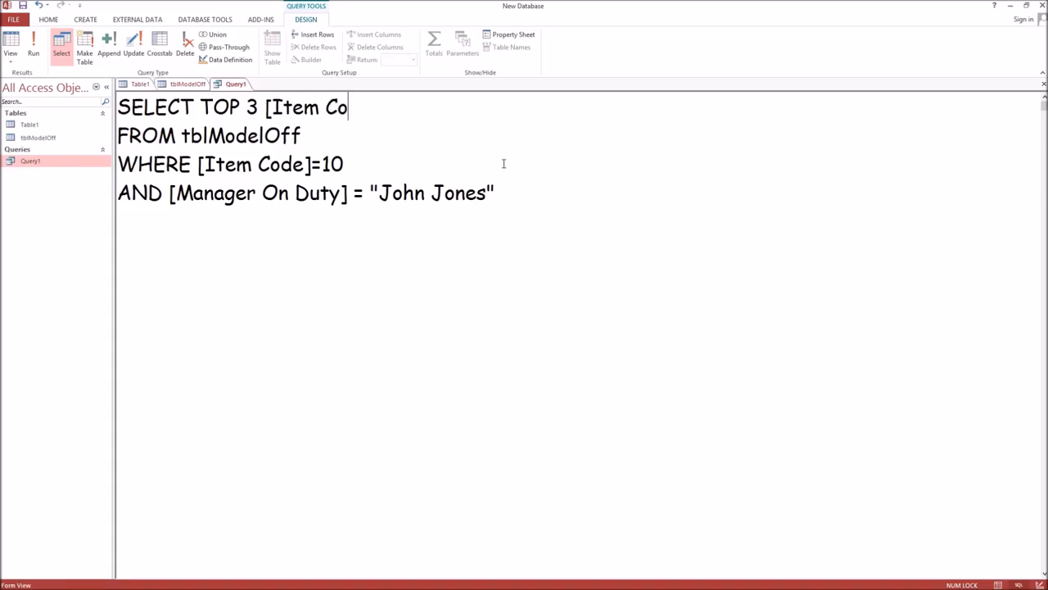
pyautogui.write('de]')
# Replace the WHERE condition line with GROUP BY [Item Code].
pyautogui.moveTo(345, 164); pyautogui.dragTo(117, 164)
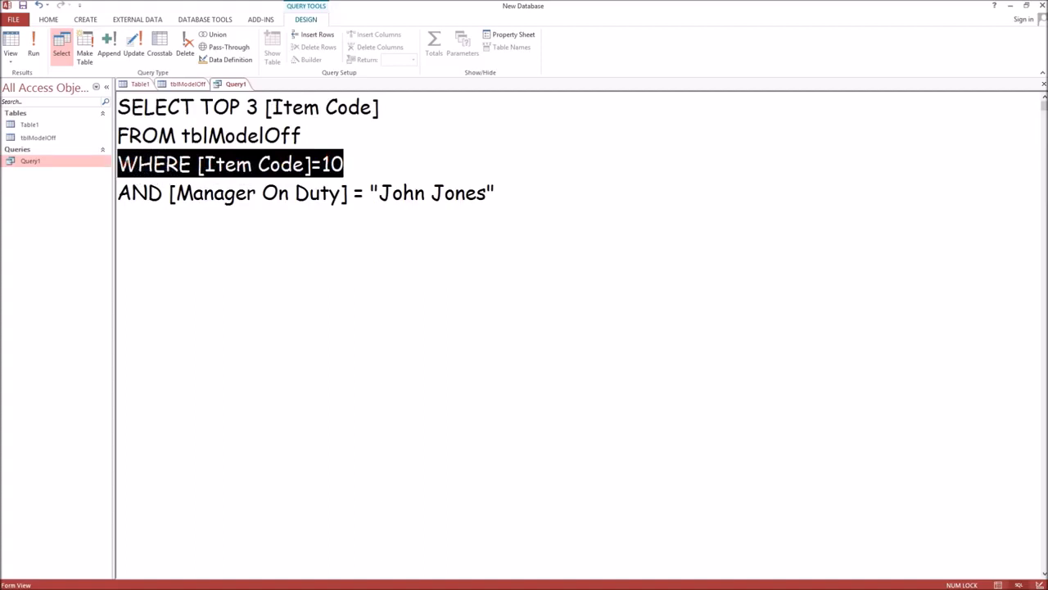
pyautogui.write('GROUP BY ')
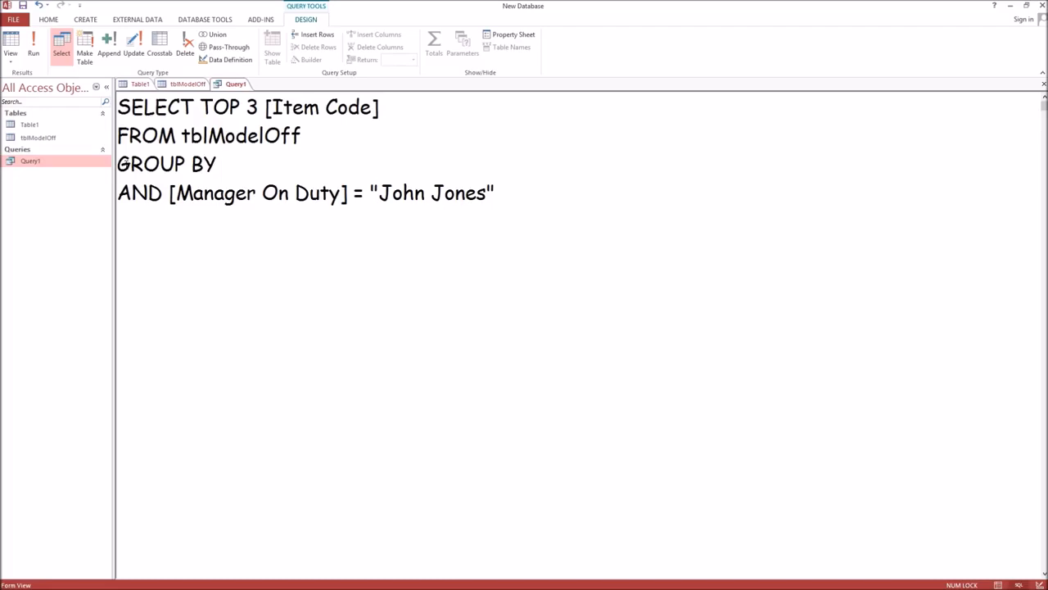
pyautogui.write('[Item Code')
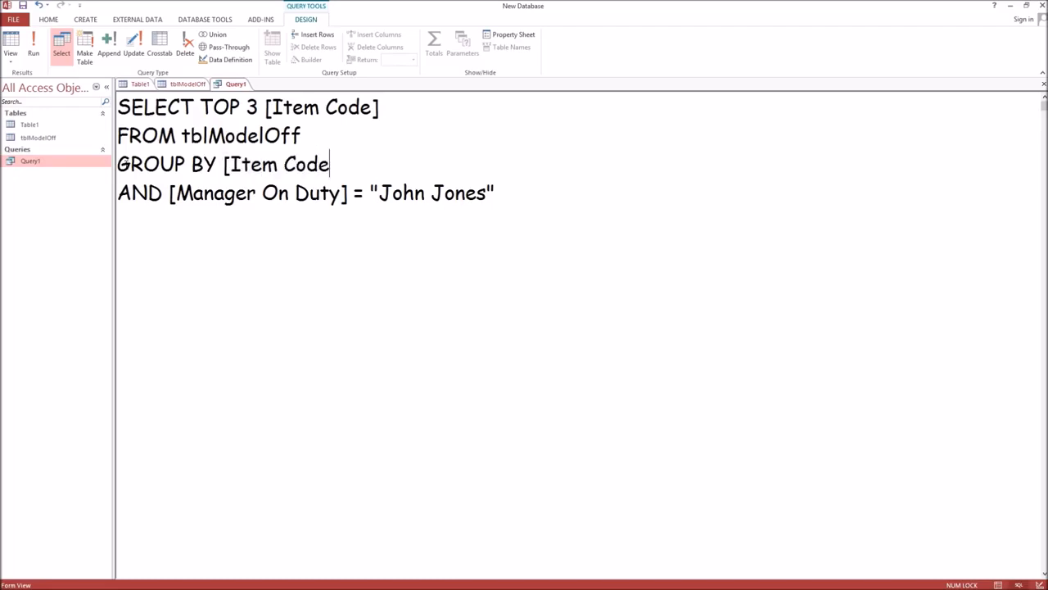
pyautogui.write(']')
# Replace the AND condition line with ORDER BY SUM(Quantity) DESC and run the query.
pyautogui.moveTo(509, 193); pyautogui.dragTo(118, 207)
pyautogui.moveTo(531, 191); pyautogui.dragTo(118, 193)
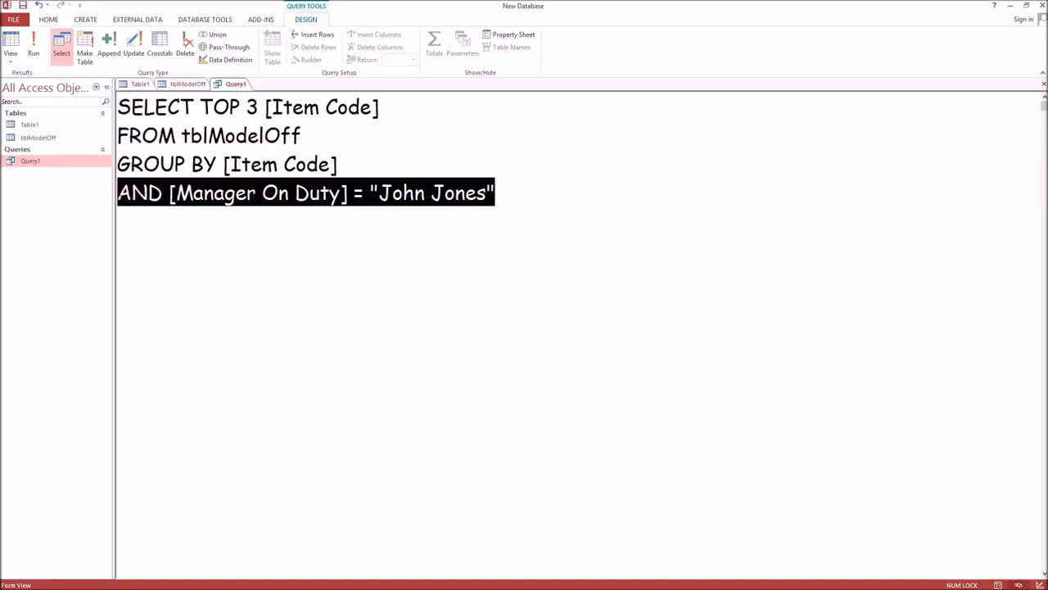
pyautogui.write('ORDER BY SUM(')
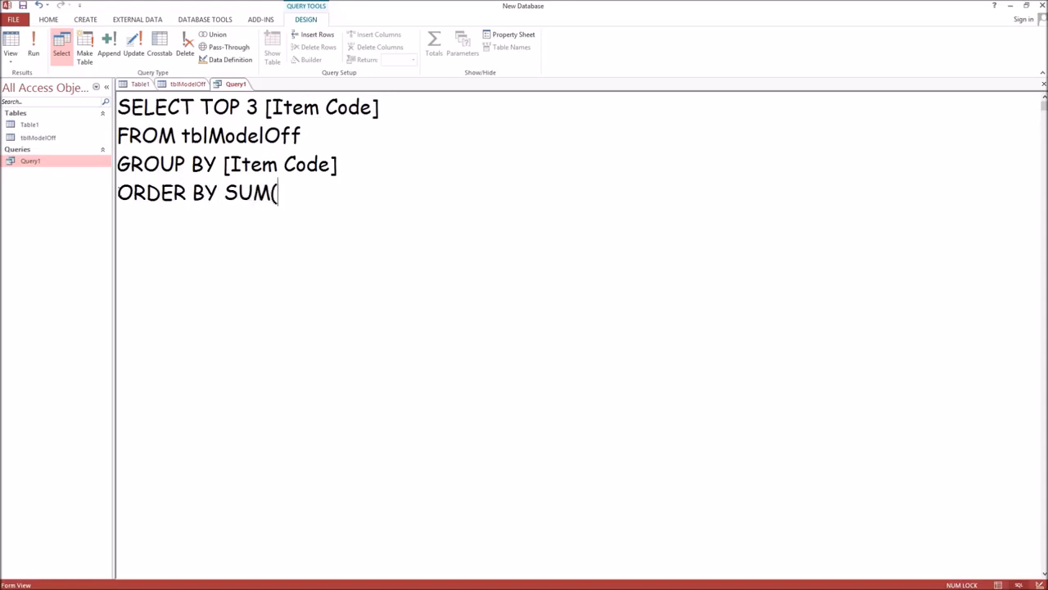
pyautogui.write('Quantity')
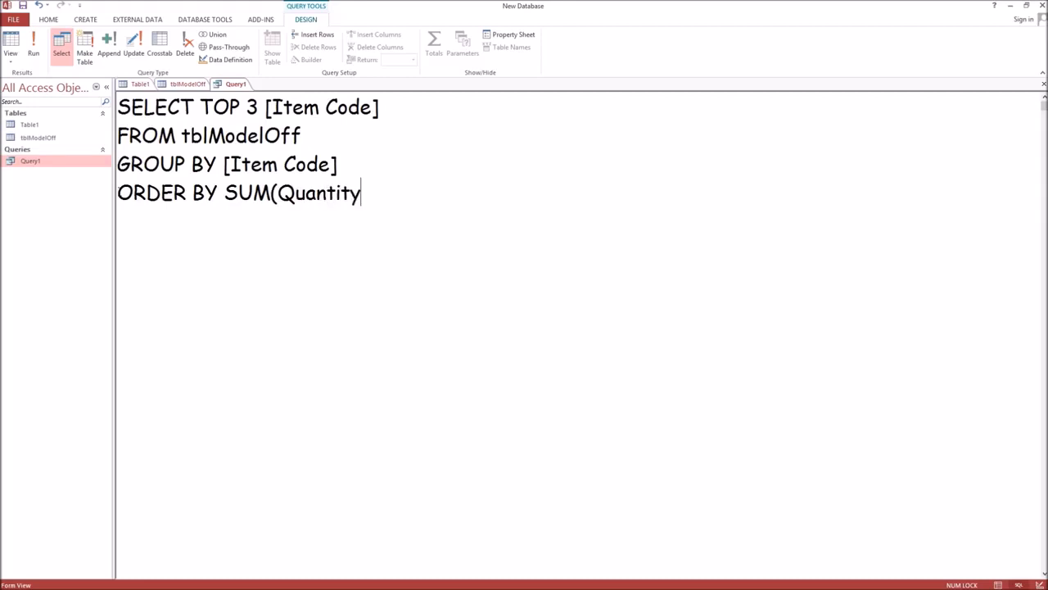
pyautogui.write(') DESC')
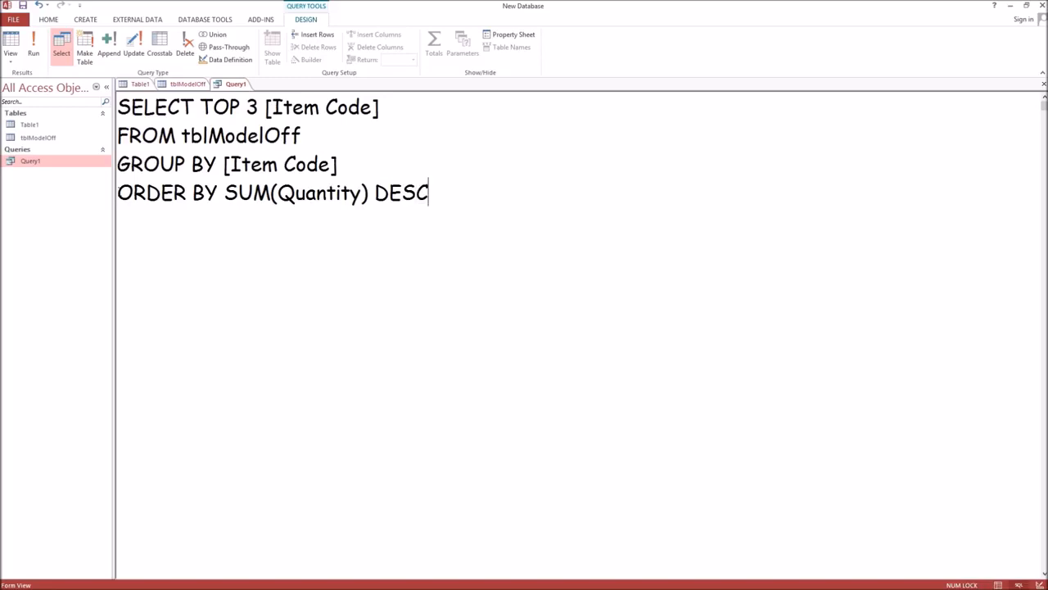
pyautogui.click(34, 50)
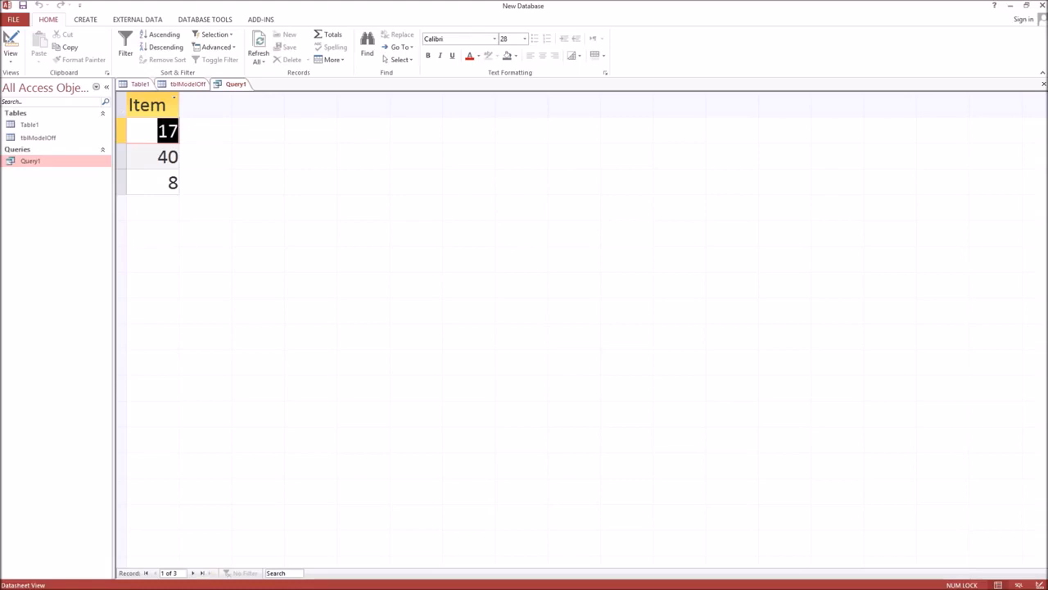
# Switch to the questions PDF in the browser, check Question 2's answer choices and read Question 3.
pyautogui.hotkey('alt', 'Tab')
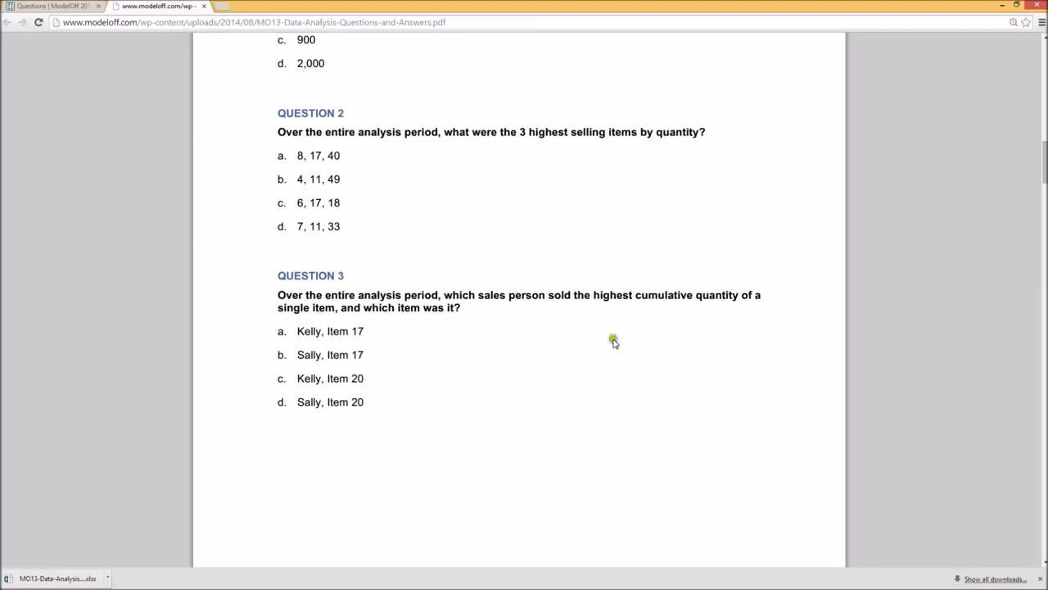
pyautogui.click(527, 382)
pyautogui.scroll(-3, 527, 381)
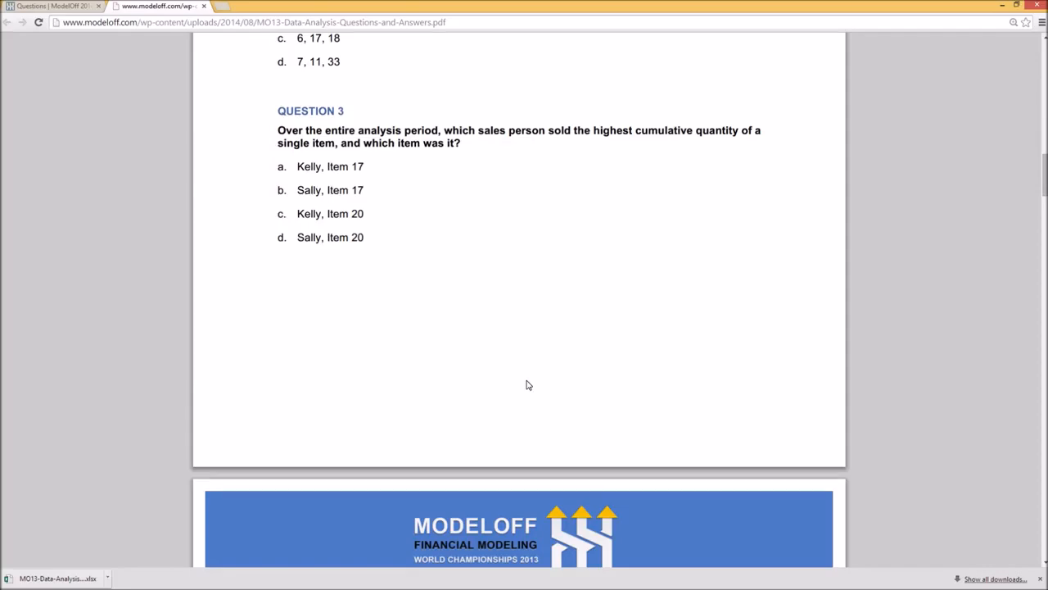
pyautogui.scroll(-7, 528, 385)
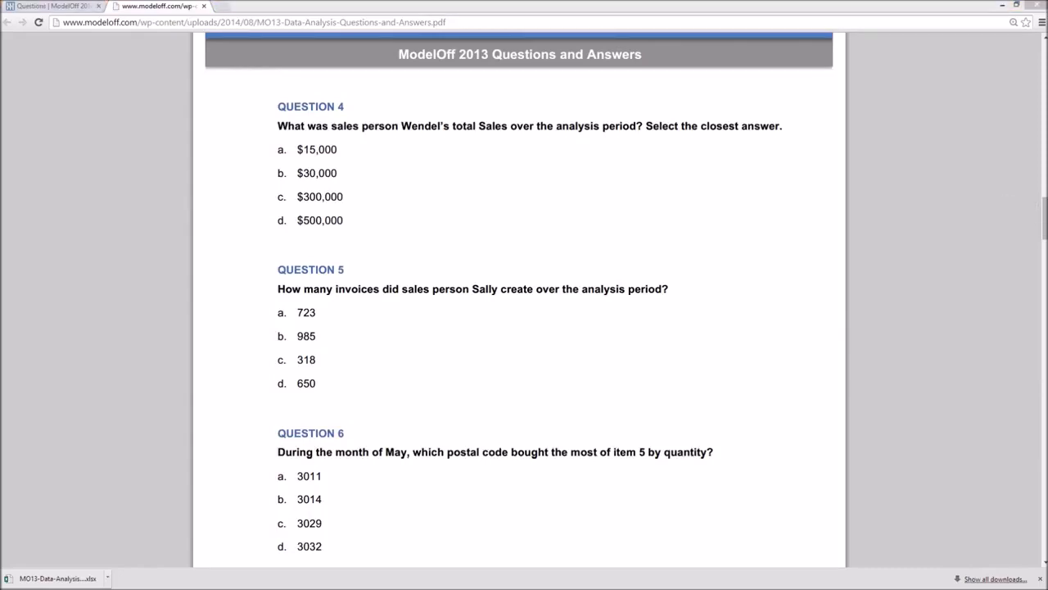
# Switch back to Access, show the query as SQL and change TOP 3 to TOP 1.
pyautogui.hotkey('alt', 'Tab')
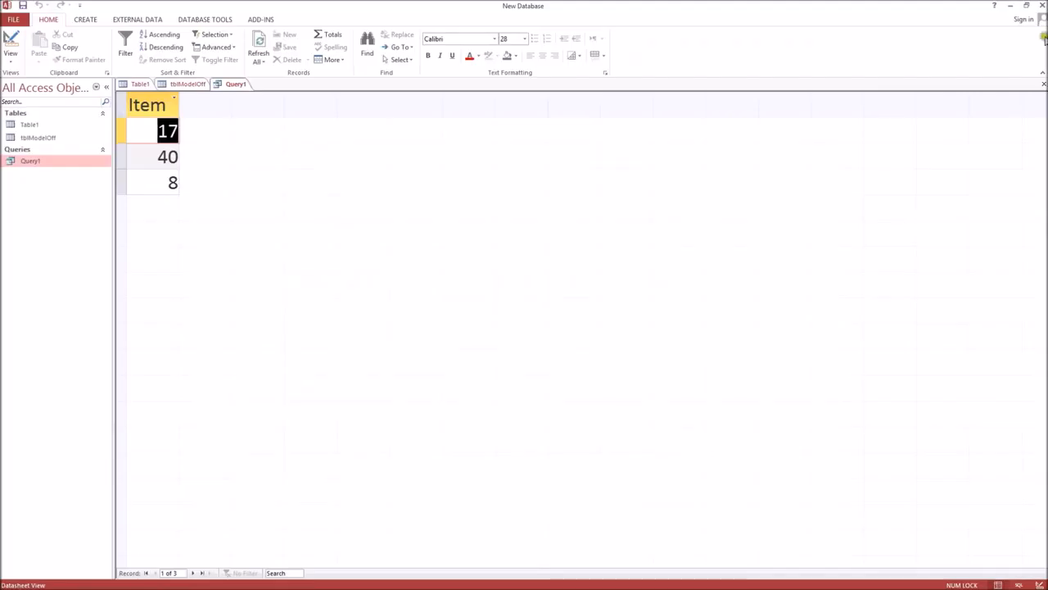
pyautogui.click(11, 60)
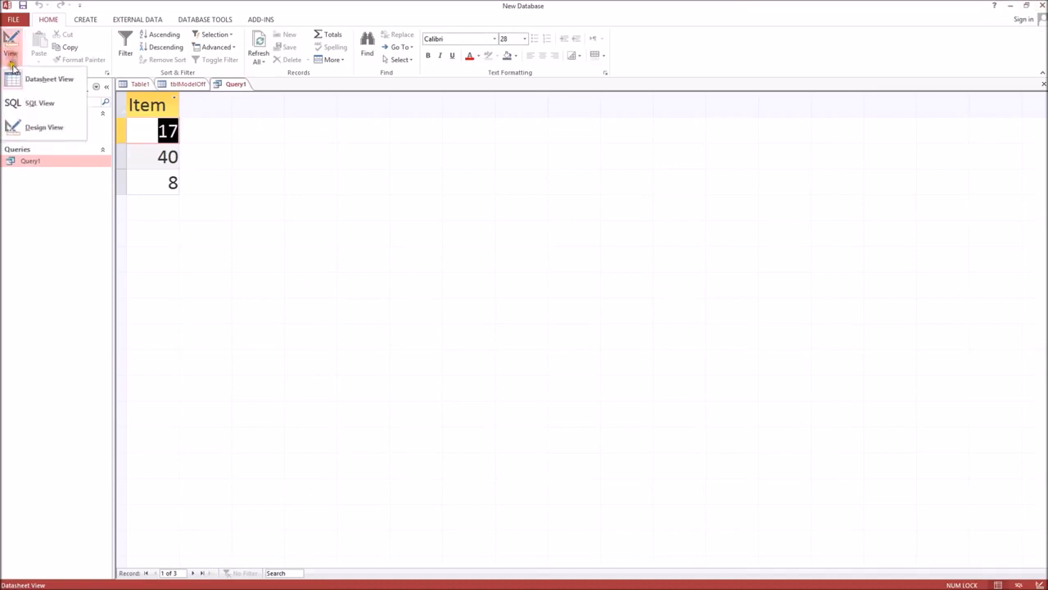
pyautogui.click(28, 102)
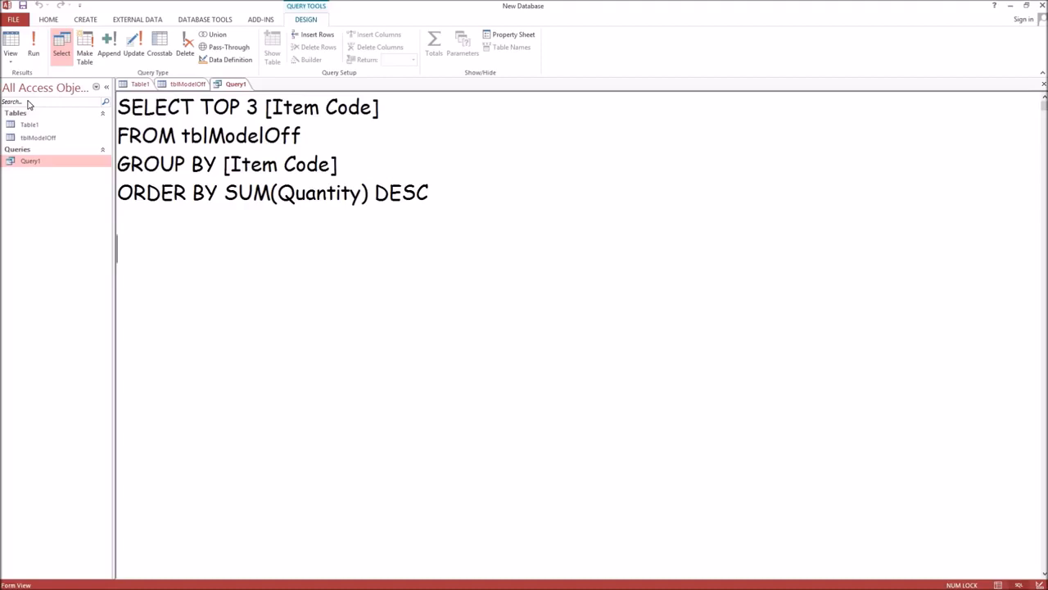
pyautogui.doubleClick(253, 106)
pyautogui.write('1')
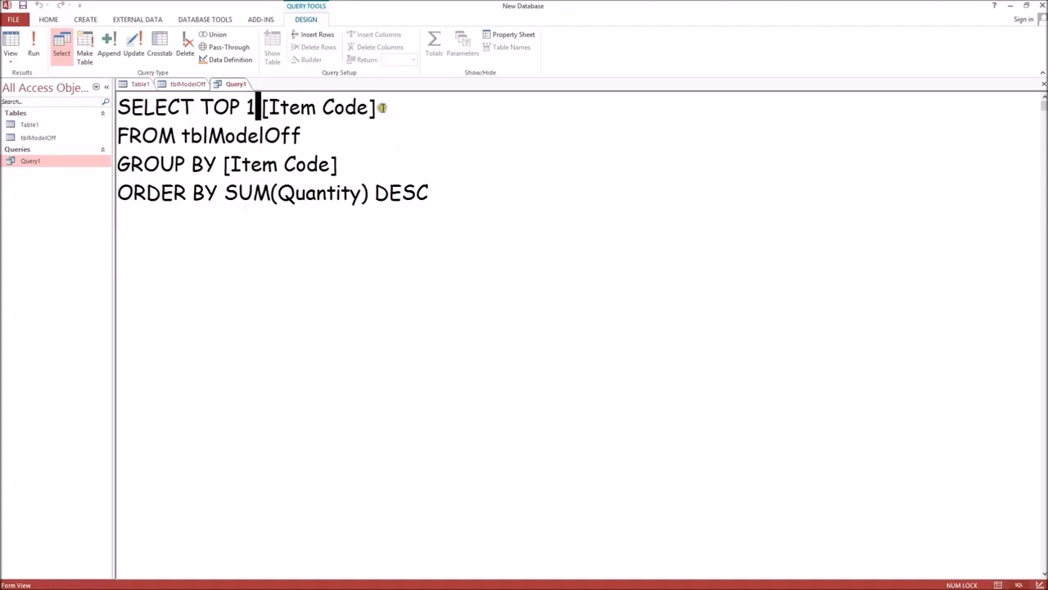
# Rewrite the column list after TOP 1 as [Sales Person], [Item Code].
pyautogui.click(380, 104)
pyautogui.press('BackSpace')
pyautogui.press('BackSpace')
pyautogui.press('BackSpace')
pyautogui.press('BackSpace')
pyautogui.press('BackSpace')
pyautogui.press('BackSpace')
pyautogui.press('BackSpace')
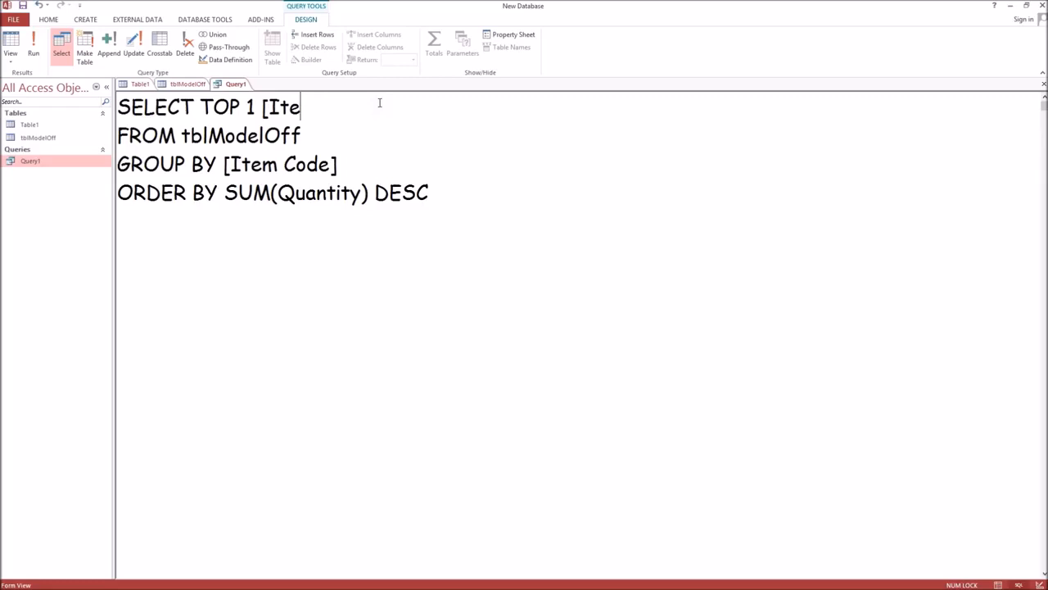
pyautogui.press('BackSpace')
pyautogui.press('BackSpace')
pyautogui.press('BackSpace')
pyautogui.write('Sales PErs')
pyautogui.press('BackSpace')
pyautogui.press('BackSpace')
pyautogui.press('BackSpace')
pyautogui.write('erson], [Item Code]')
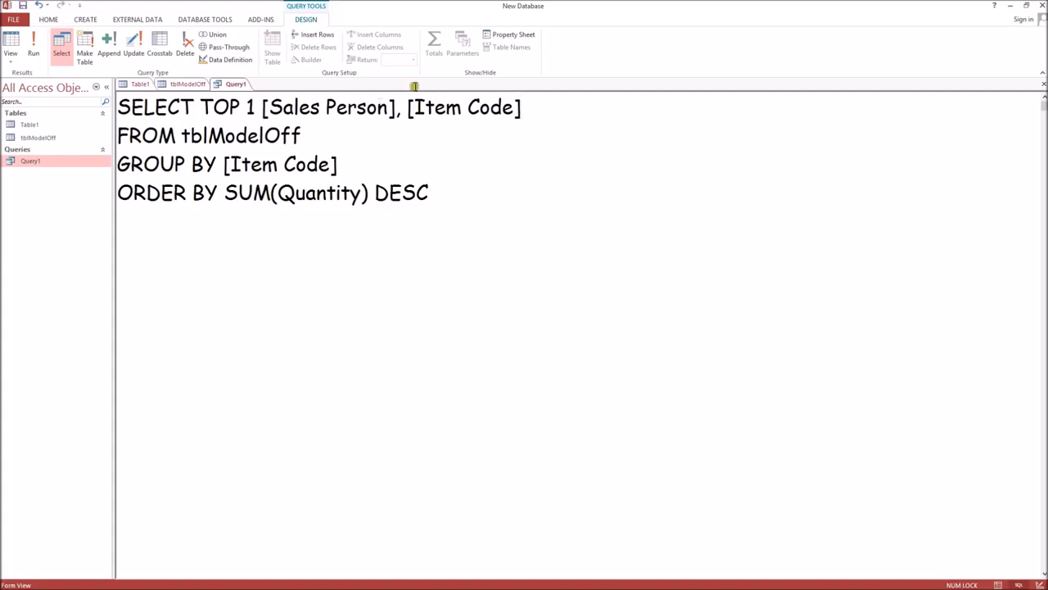
# Change the GROUP BY clause to [Sales Person], [Item Code].
pyautogui.moveTo(338, 163); pyautogui.dragTo(231, 163)
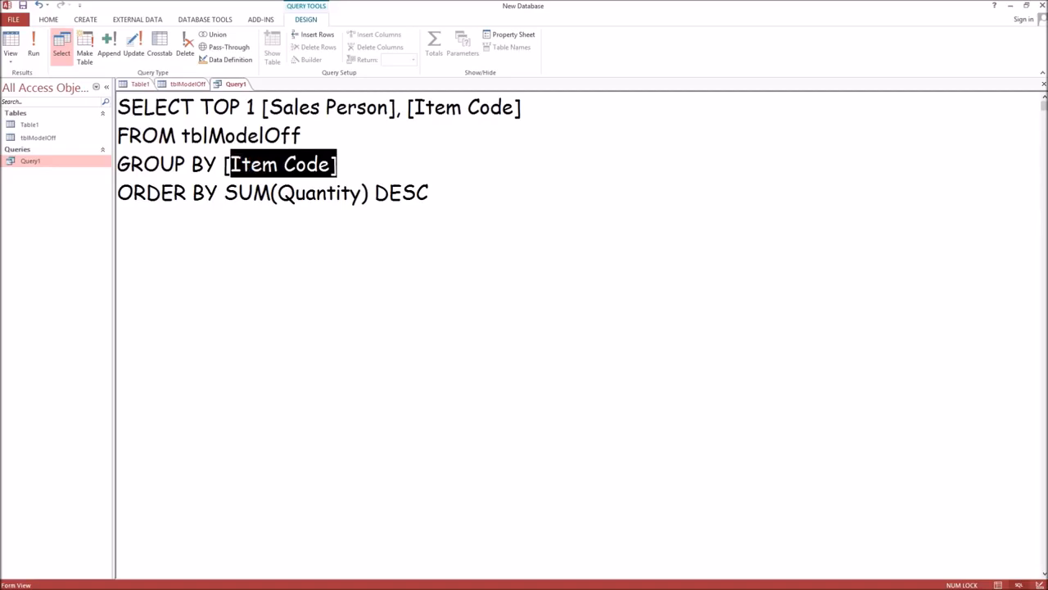
pyautogui.write('Sales PErs')
pyautogui.press('BackSpace')
pyautogui.press('BackSpace')
pyautogui.press('BackSpace')
pyautogui.write('erson], ')
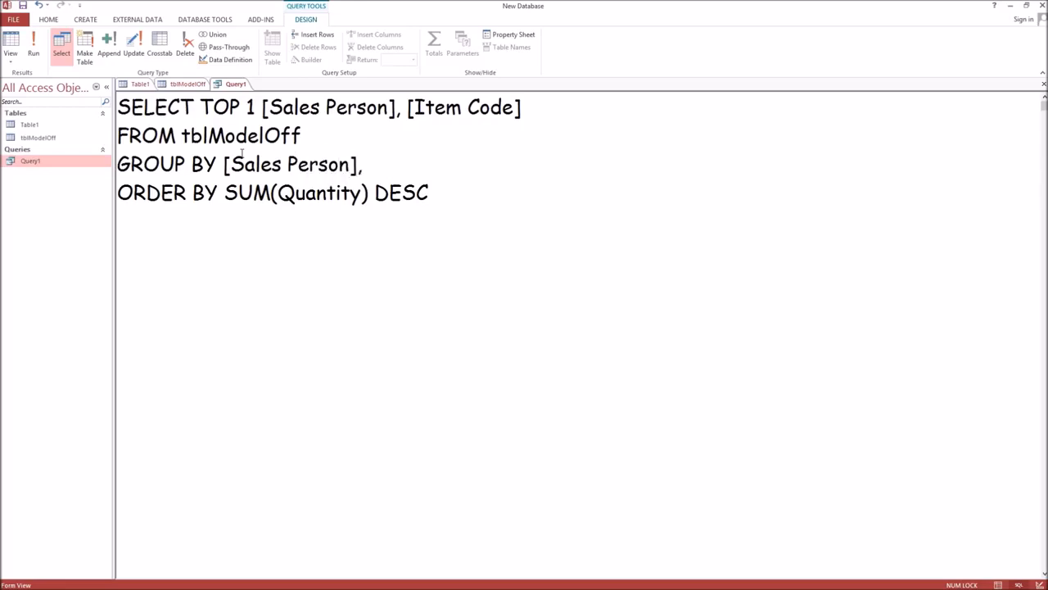
pyautogui.write('[Item Code]')
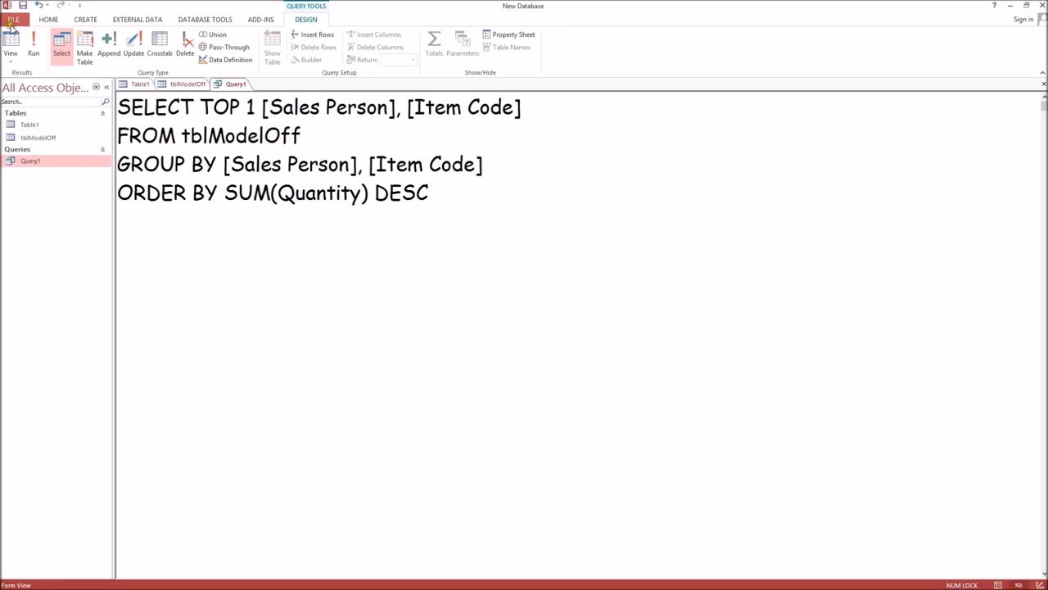
# Run the query with the Sales Person result column widened, and read Question 4 in the questions PDF in the browser.
pyautogui.click(34, 47)
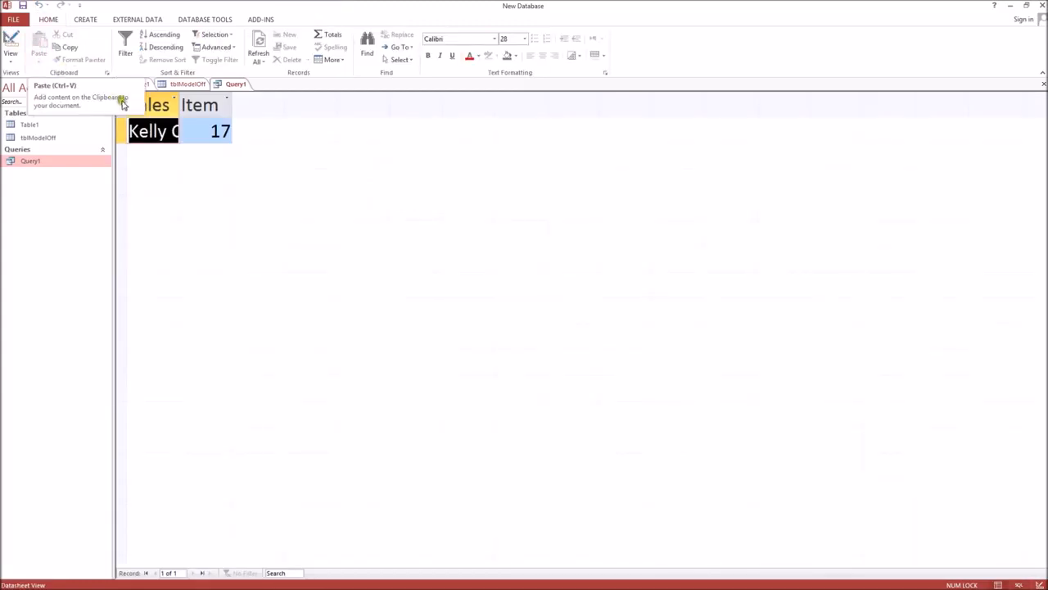
pyautogui.moveTo(179, 104); pyautogui.dragTo(236, 100)
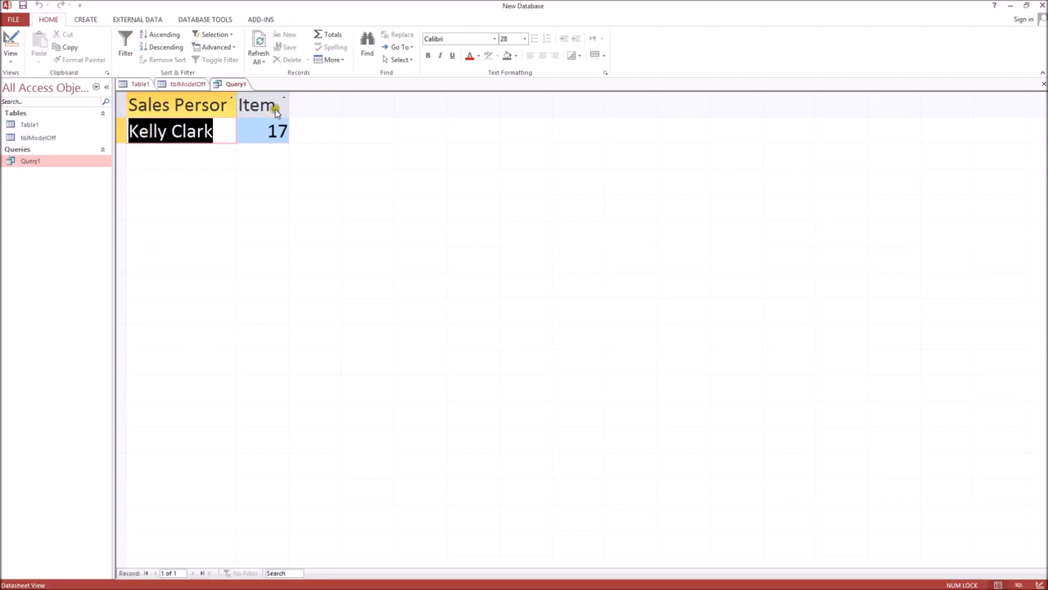
pyautogui.hotkey('alt', 'Tab')
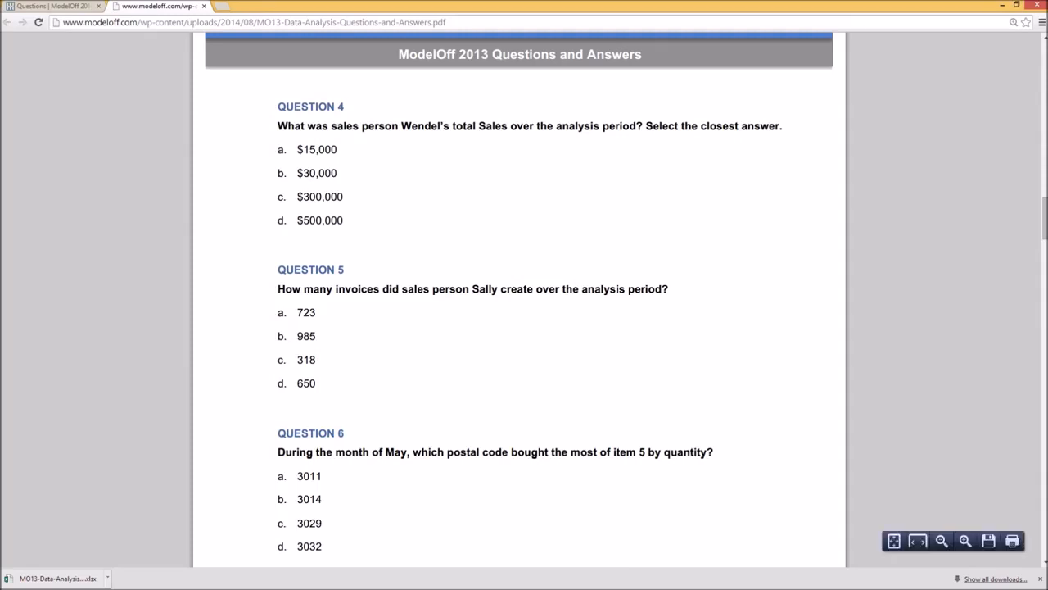
pyautogui.hotkey('alt', 'Tab')
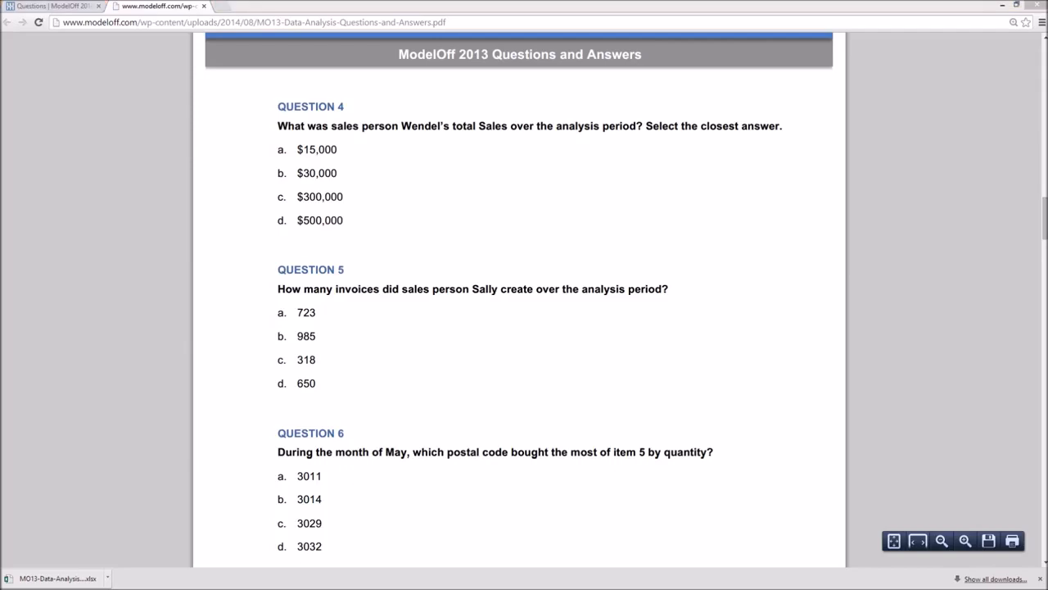
# Switch back to Access, show the query as SQL and replace the SELECT list with SUM([Sales Price Per Unit]*[Quantity]).
pyautogui.hotkey('alt', 'Tab')
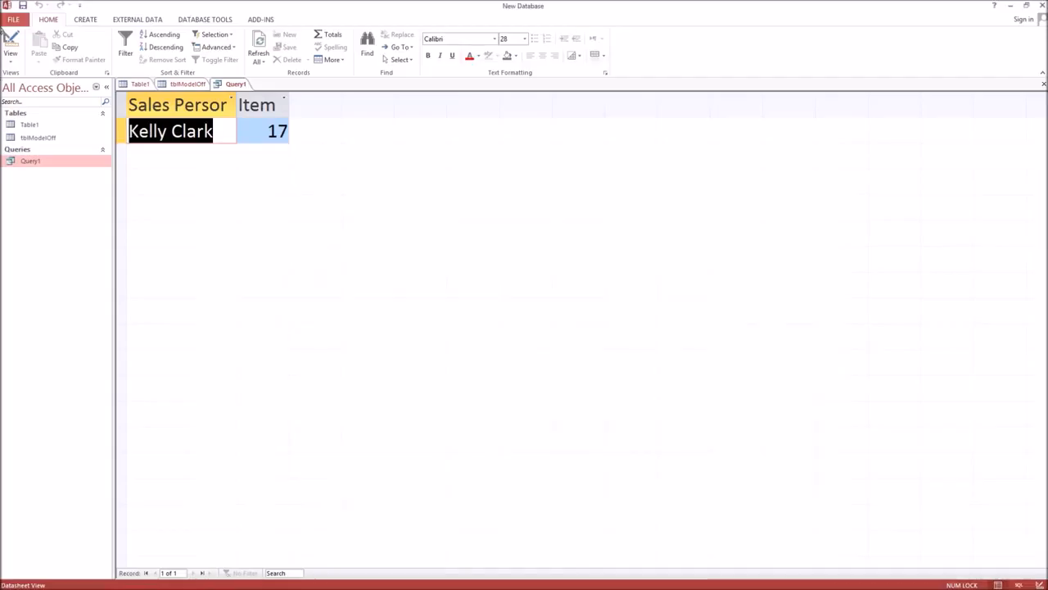
pyautogui.click(17, 59)
pyautogui.click(33, 106)
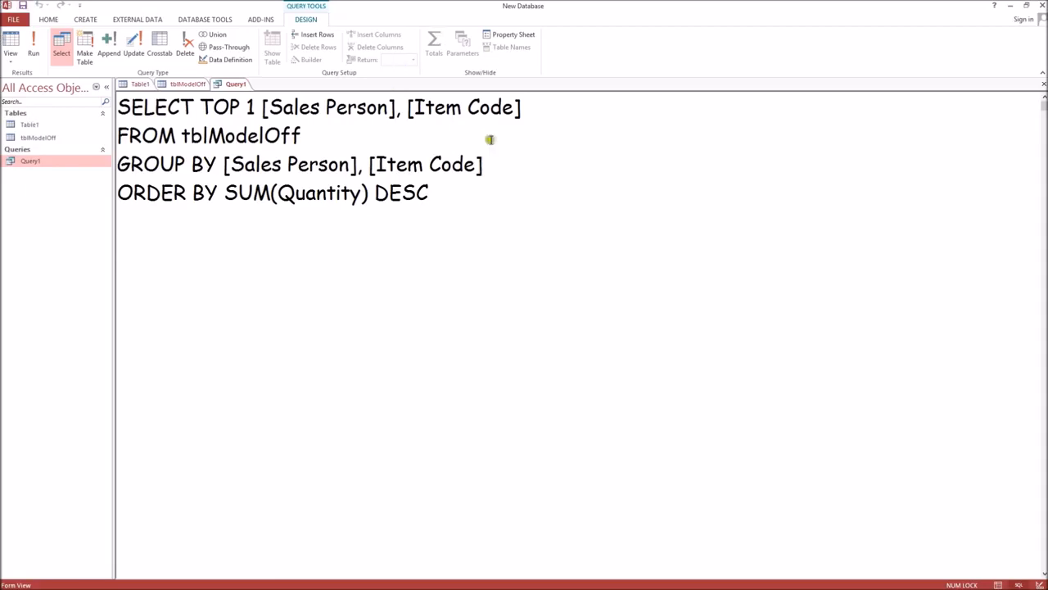
pyautogui.moveTo(548, 104); pyautogui.dragTo(206, 123)
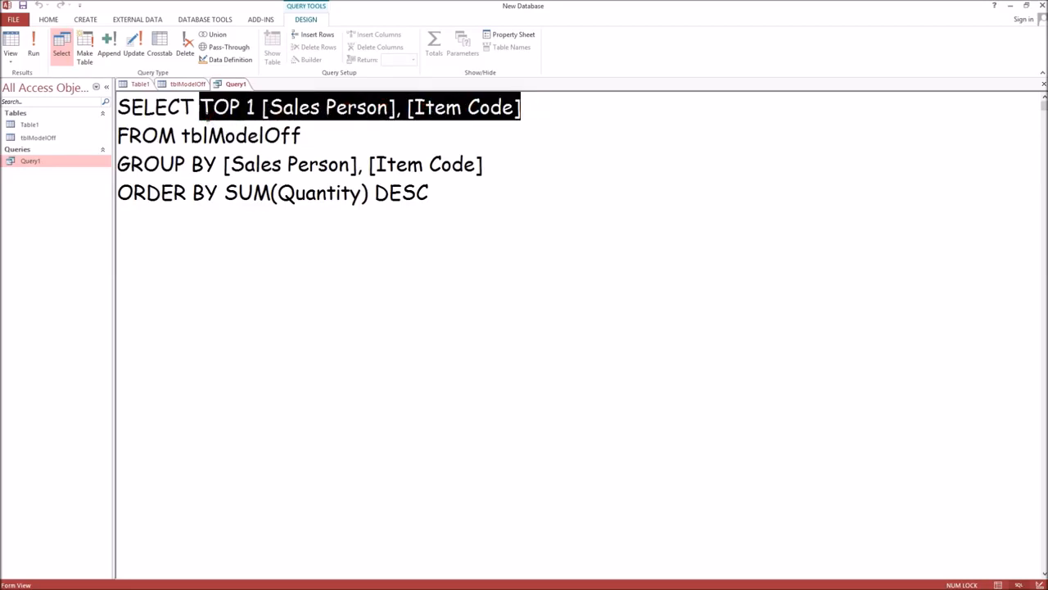
pyautogui.write('SUM(')
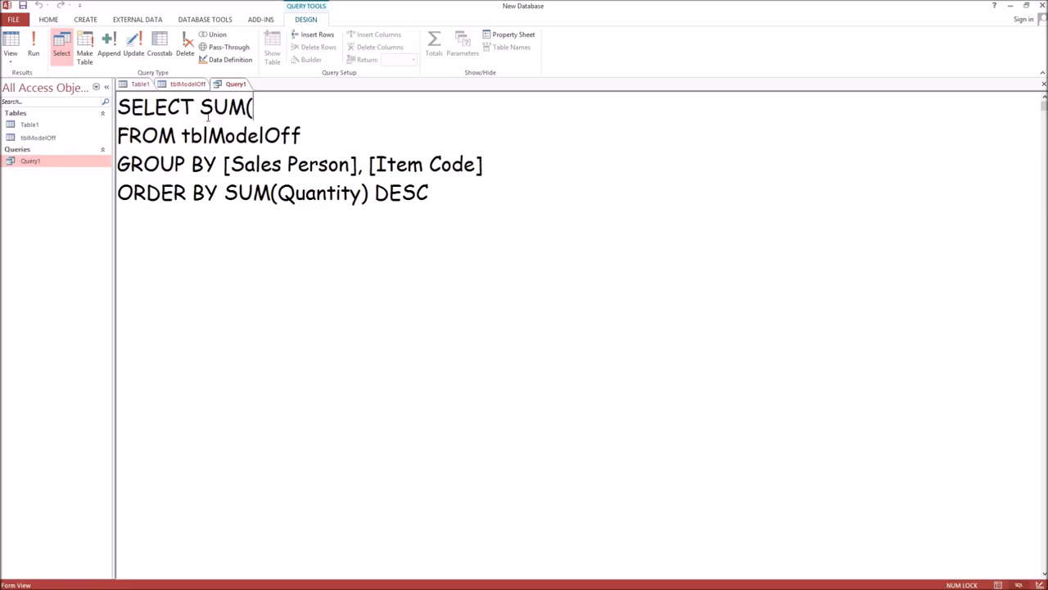
pyautogui.write('[Sales')
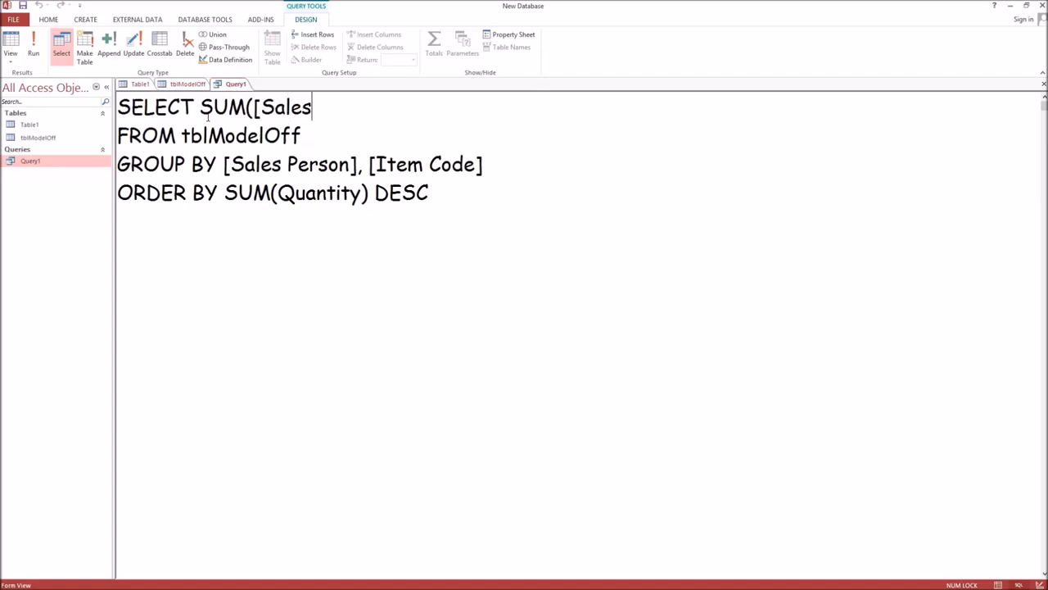
pyautogui.write(' Price Per Unit')
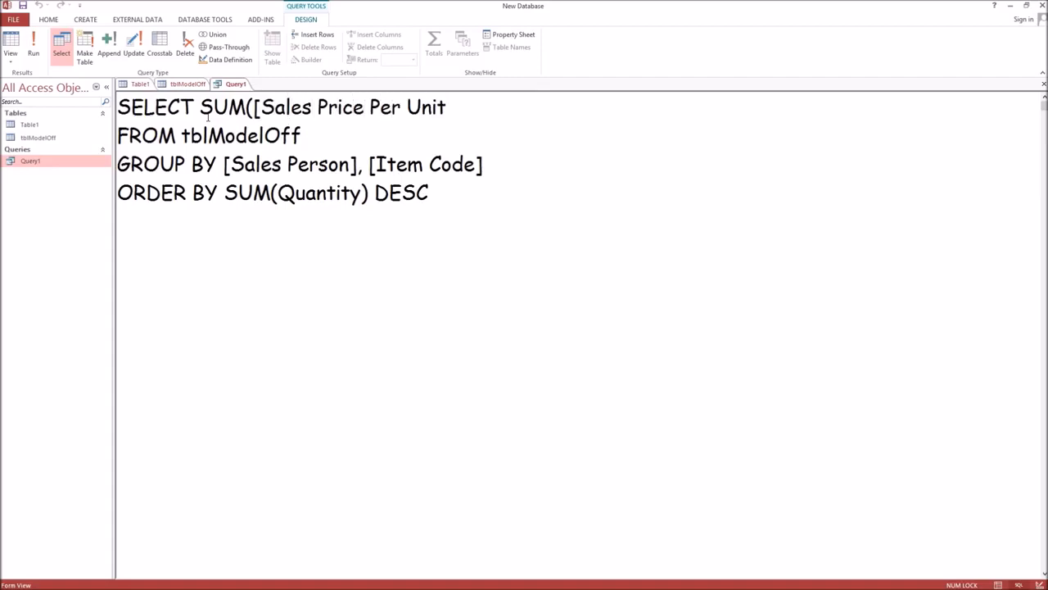
pyautogui.write(']*[Quantity]')
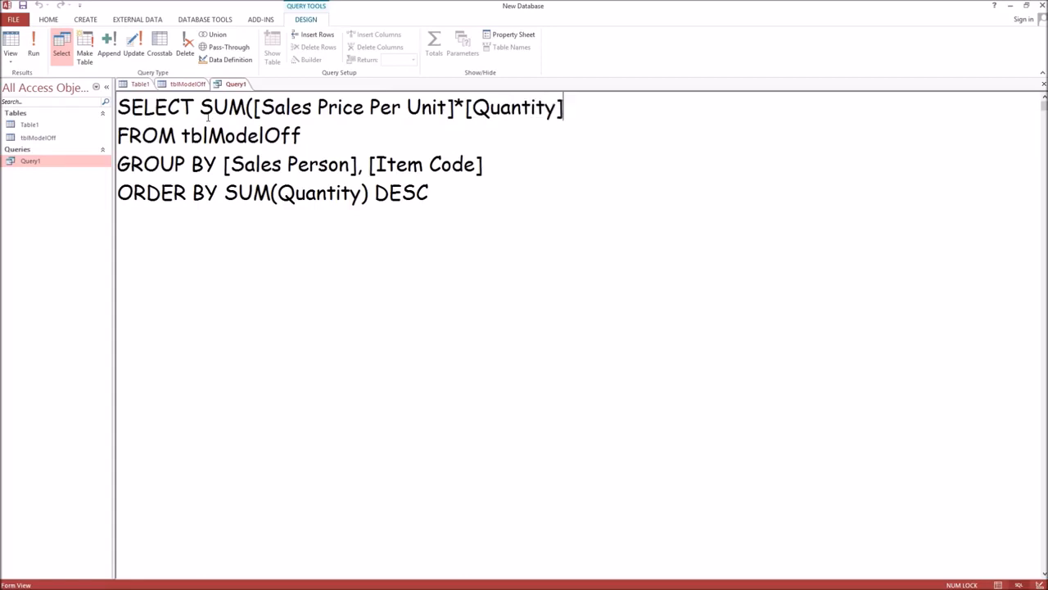
pyautogui.write(')')
# Replace the GROUP BY and ORDER BY lines with WHERE [Sales Person] LIKE the Question 4 sales person's name, quoted with a * wildcard on both sides.
pyautogui.moveTo(151, 164); pyautogui.dragTo(117, 164)
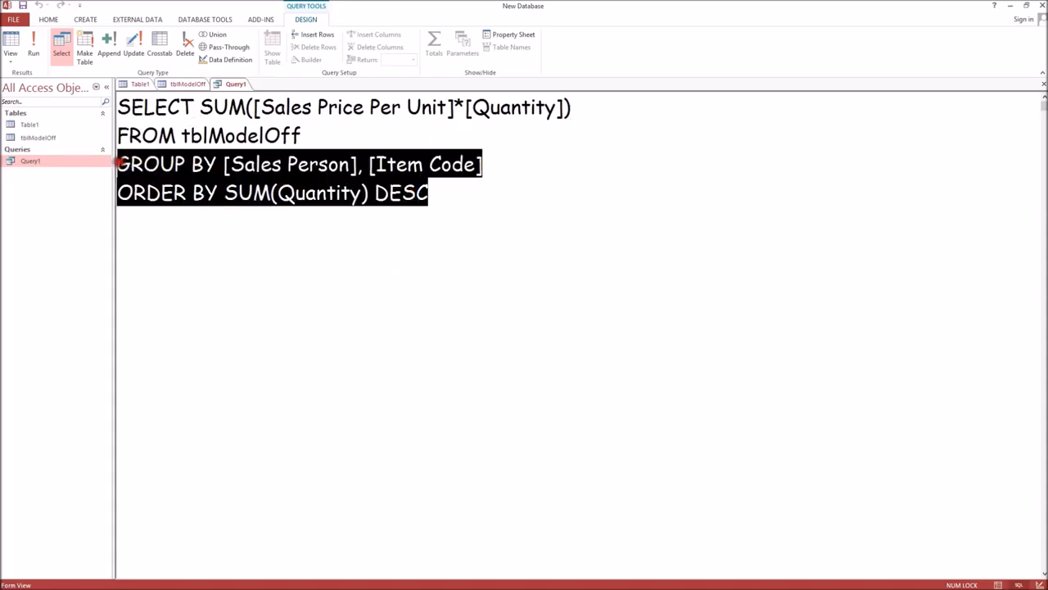
pyautogui.write('WHERE ')
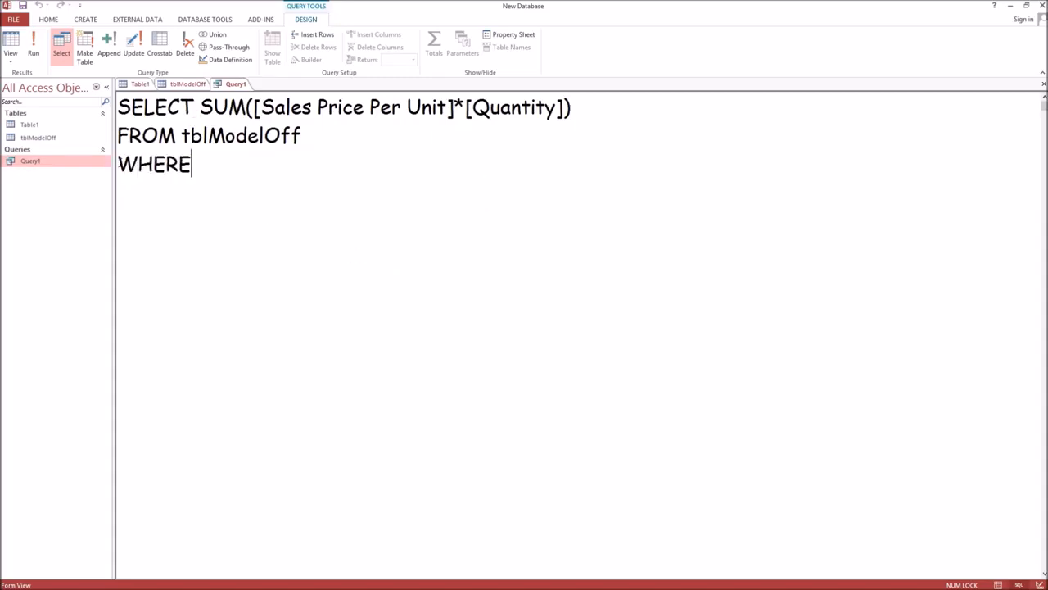
pyautogui.write('[Sales P')
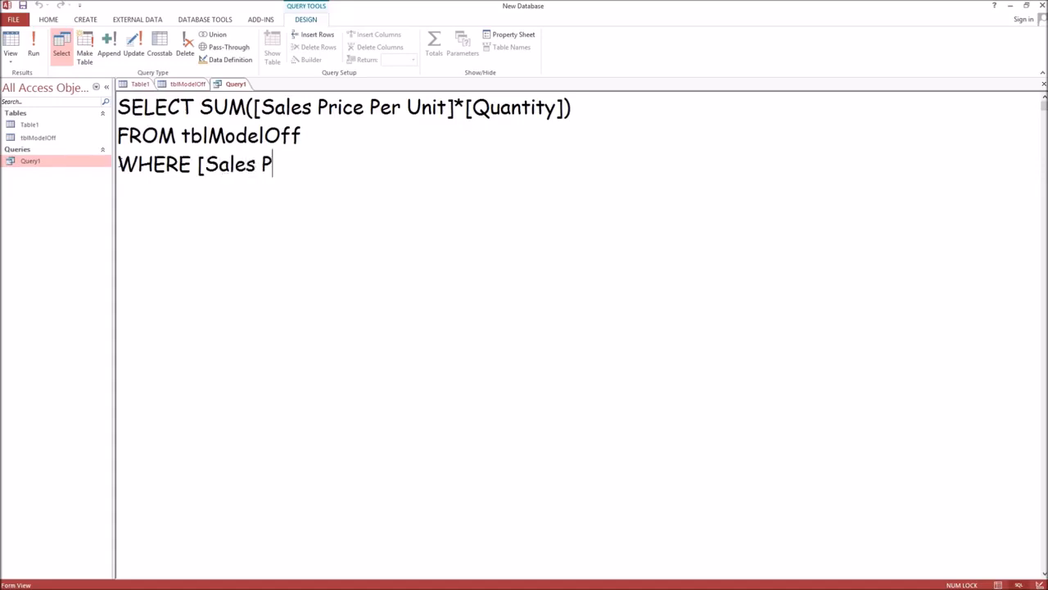
pyautogui.write('erson]')
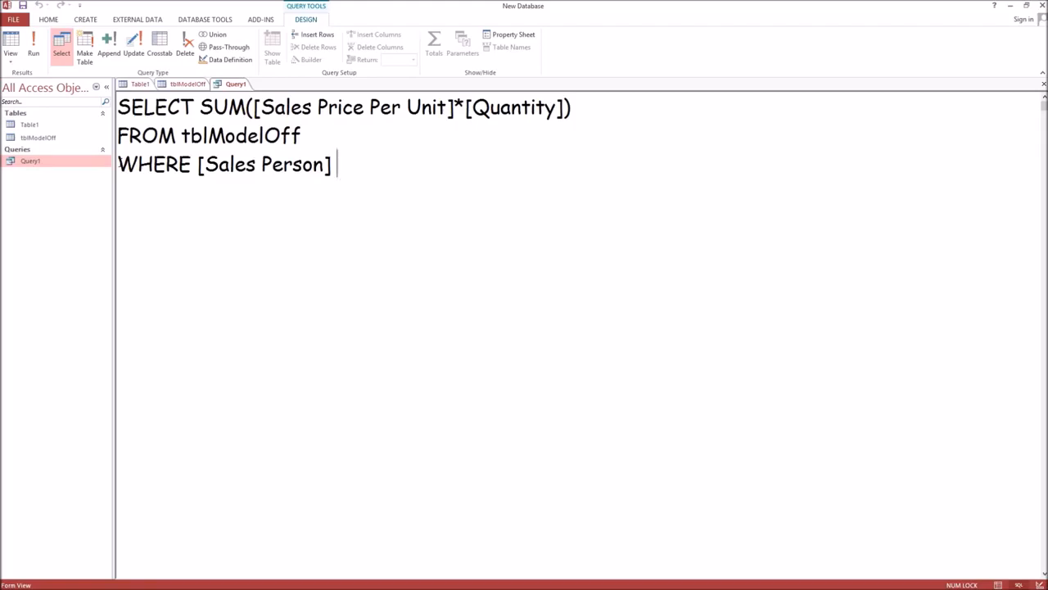
pyautogui.write('LIKE')
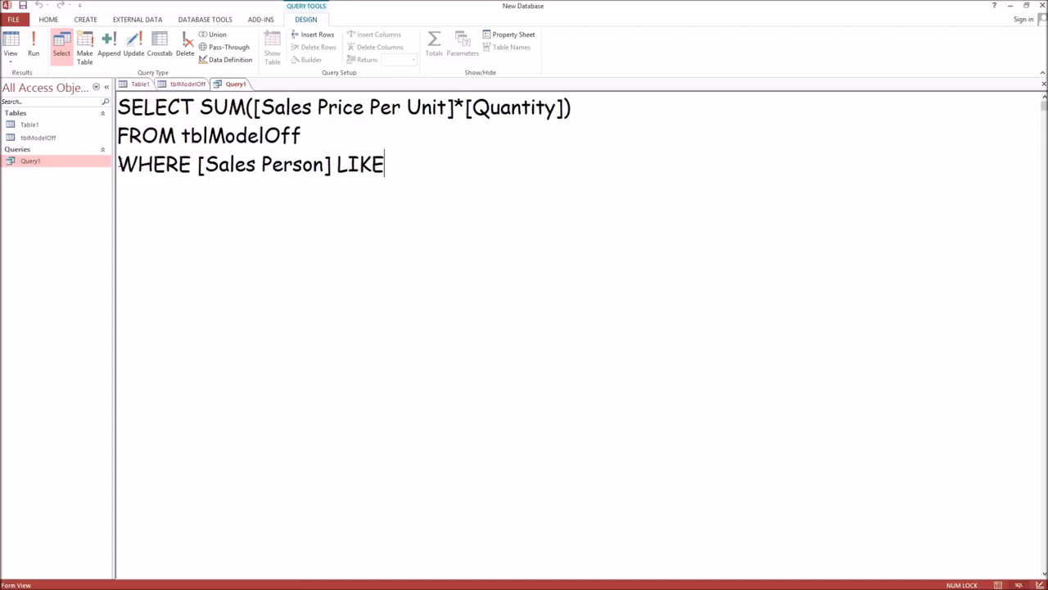
pyautogui.write(' "*Wendel')
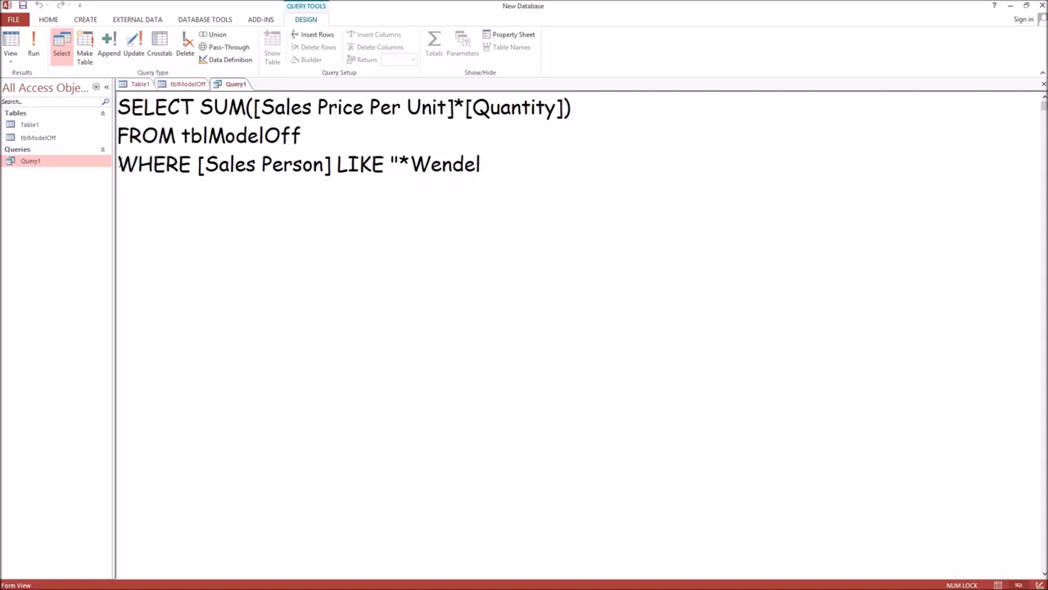
pyautogui.write('*"')
pyautogui.write(';')
pyautogui.press('BackSpace')
# Run the query with the result column widened, and read Question 5 in the questions PDF in the browser.
pyautogui.click(33, 51)
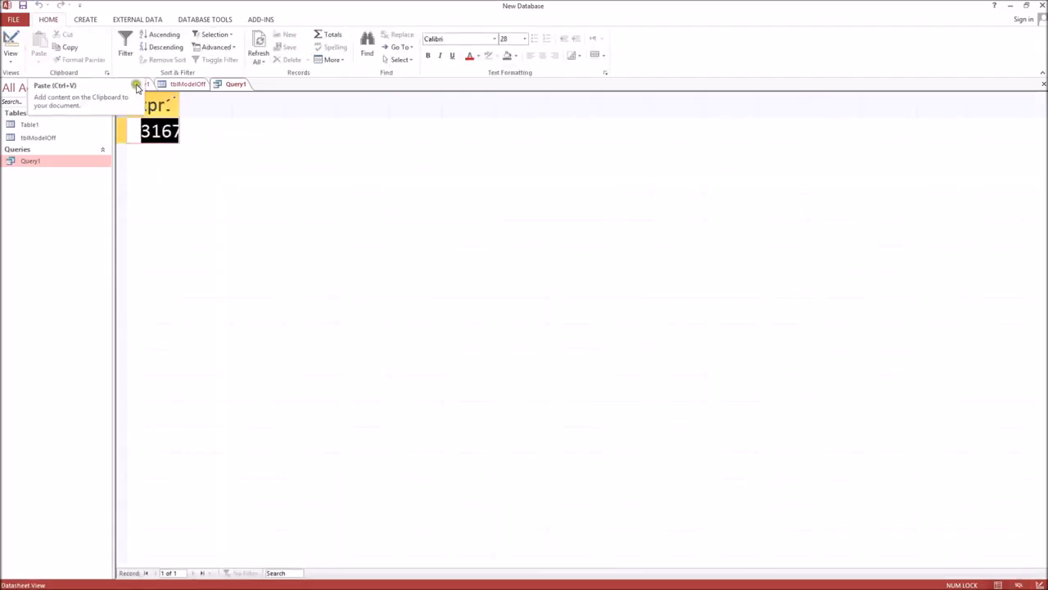
pyautogui.moveTo(180, 107); pyautogui.dragTo(303, 105)
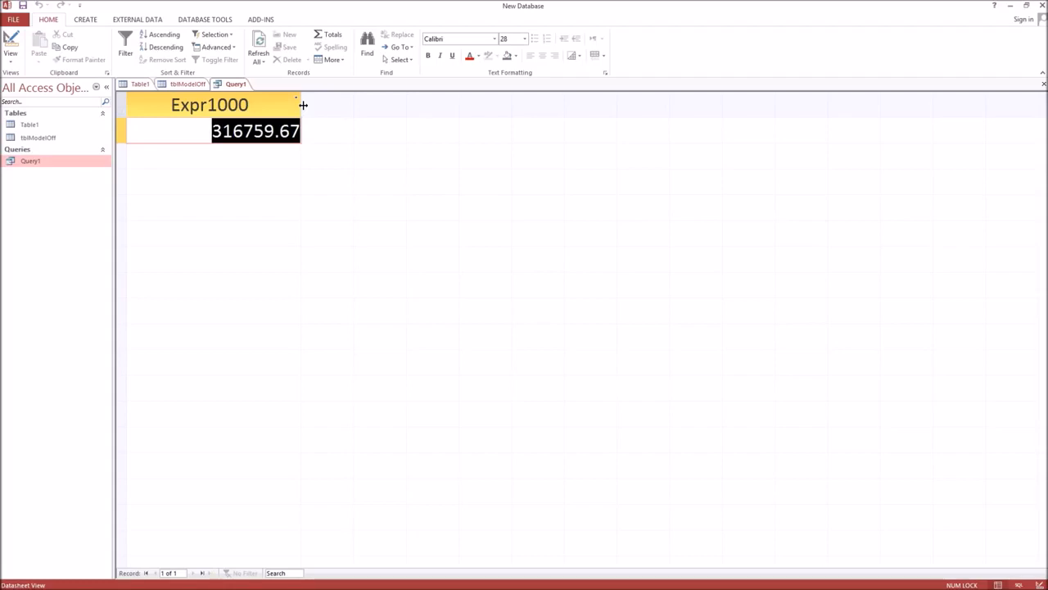
pyautogui.hotkey('alt', 'Tab')
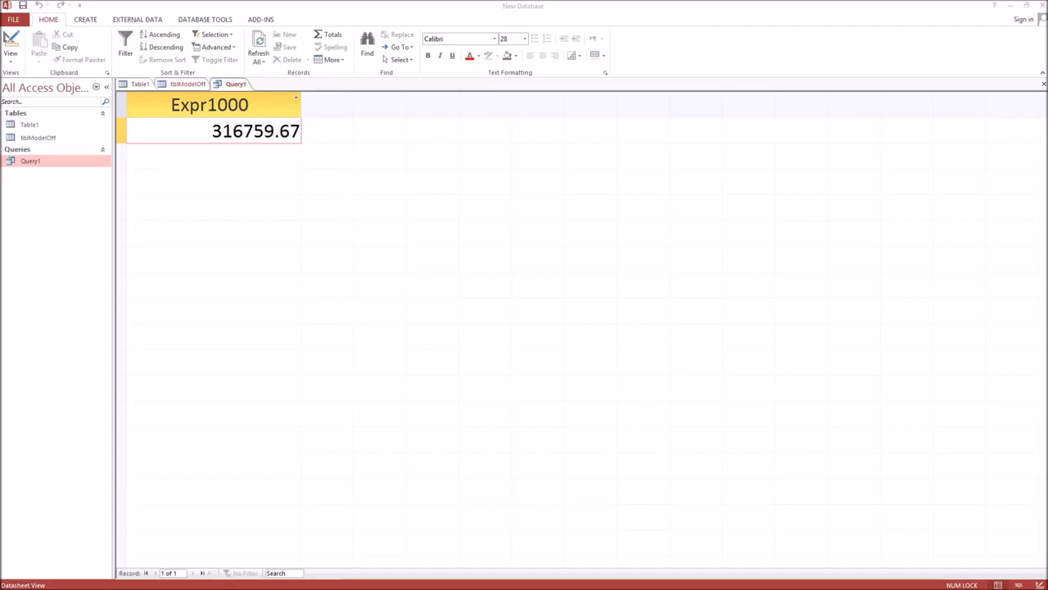
pyautogui.hotkey('alt', 'Tab')
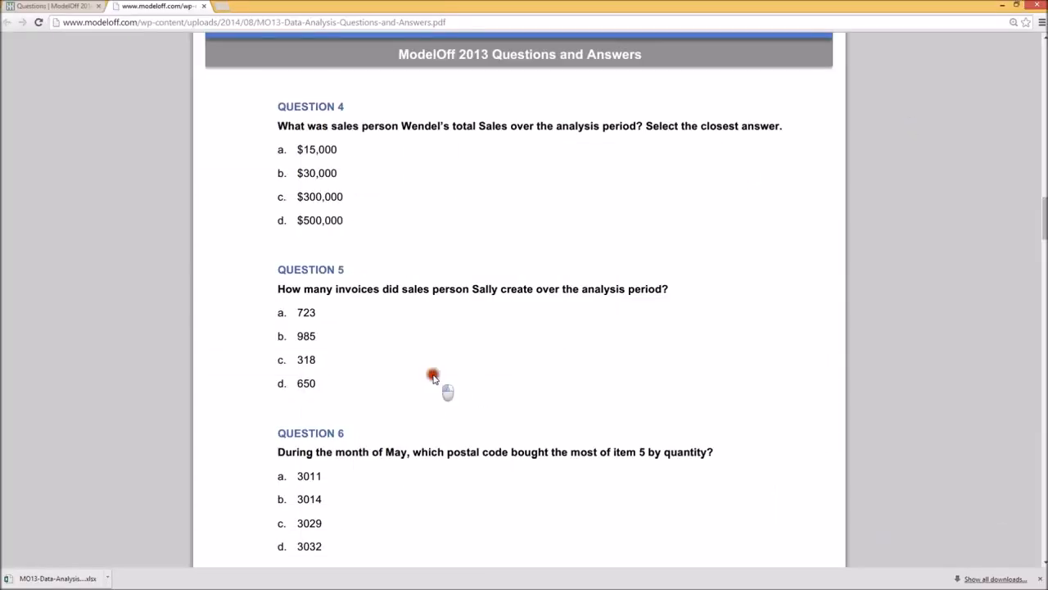
pyautogui.scroll(-2, 433, 379)
pyautogui.scroll(-1, 434, 379)
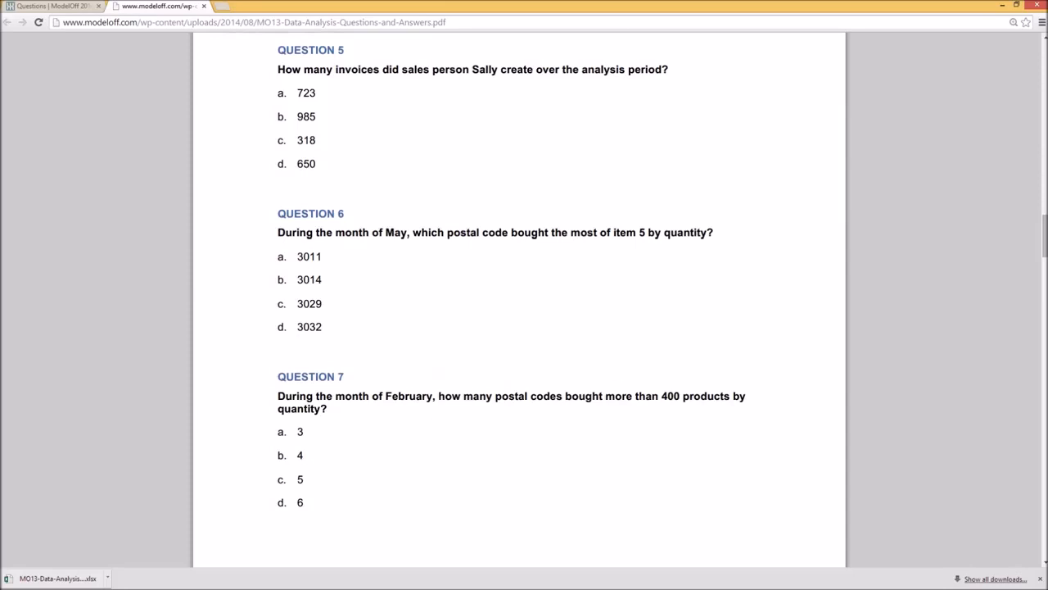
# Switch back to Access, show the query as SQL and replace the SUM expression with COUNT(*).
pyautogui.hotkey('alt', 'Tab')
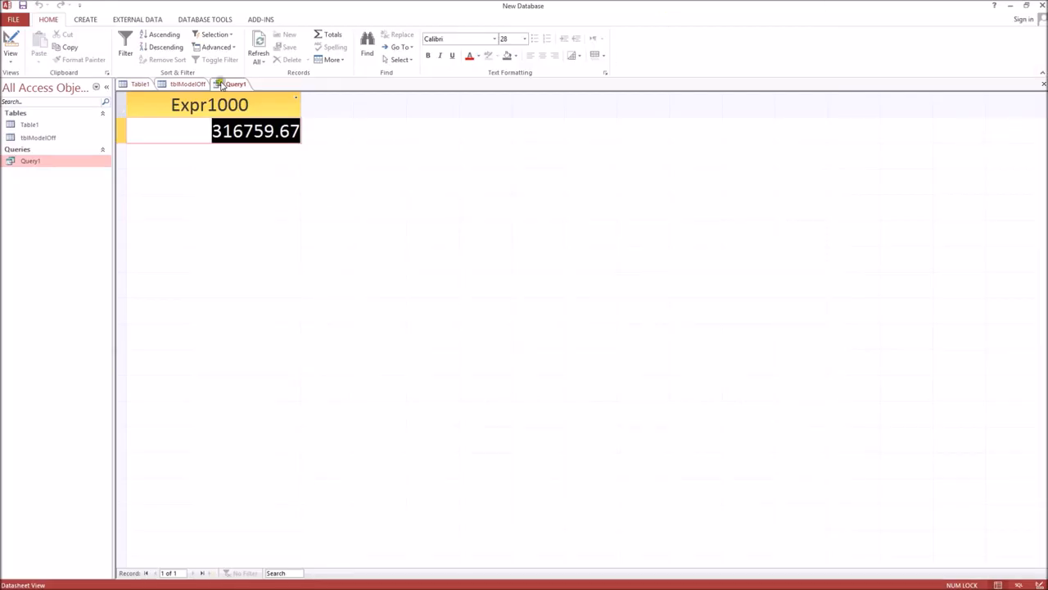
pyautogui.click(10, 57)
pyautogui.click(35, 104)
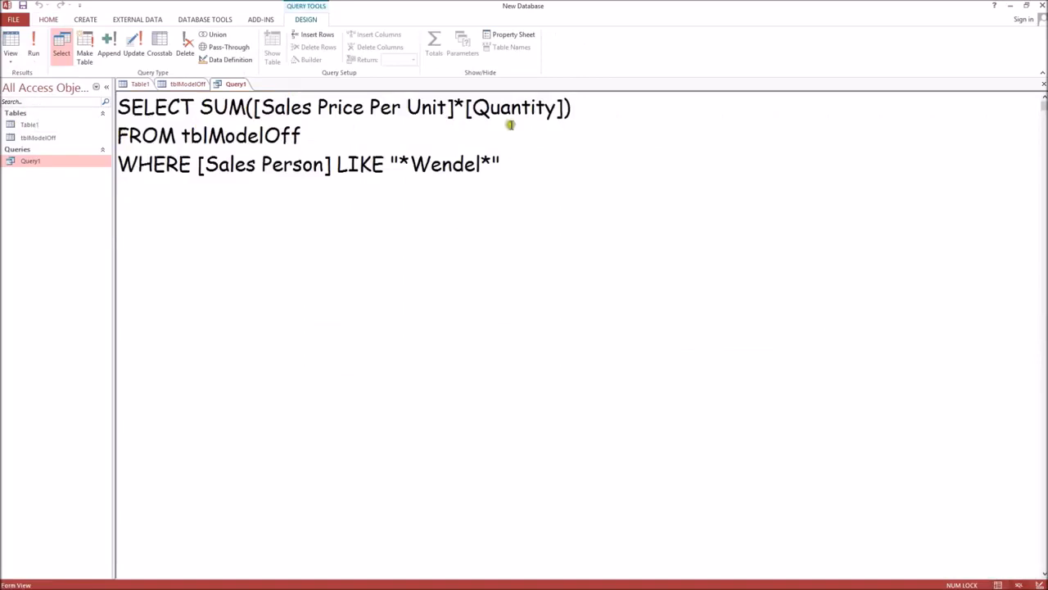
pyautogui.moveTo(599, 106); pyautogui.dragTo(206, 109)
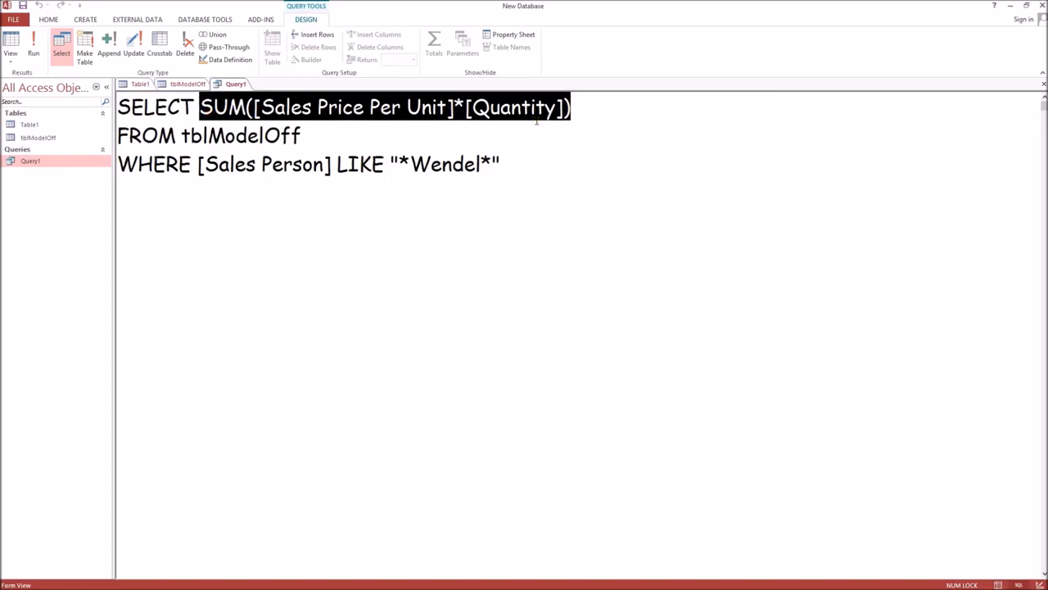
pyautogui.write('COUN')
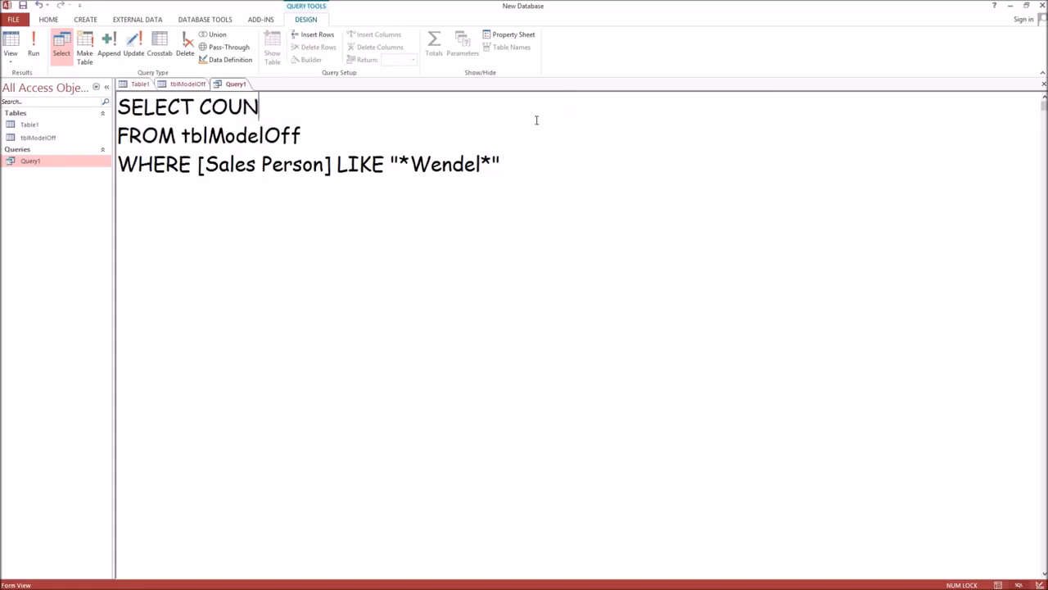
pyautogui.write('T(*)')
# Replace the FROM table and WHERE clause with an indented subquery starting (SELECT DISTINCT [Invoice Number] FROM tbleModelOff on separate lines.
pyautogui.moveTo(522, 162); pyautogui.dragTo(181, 135)
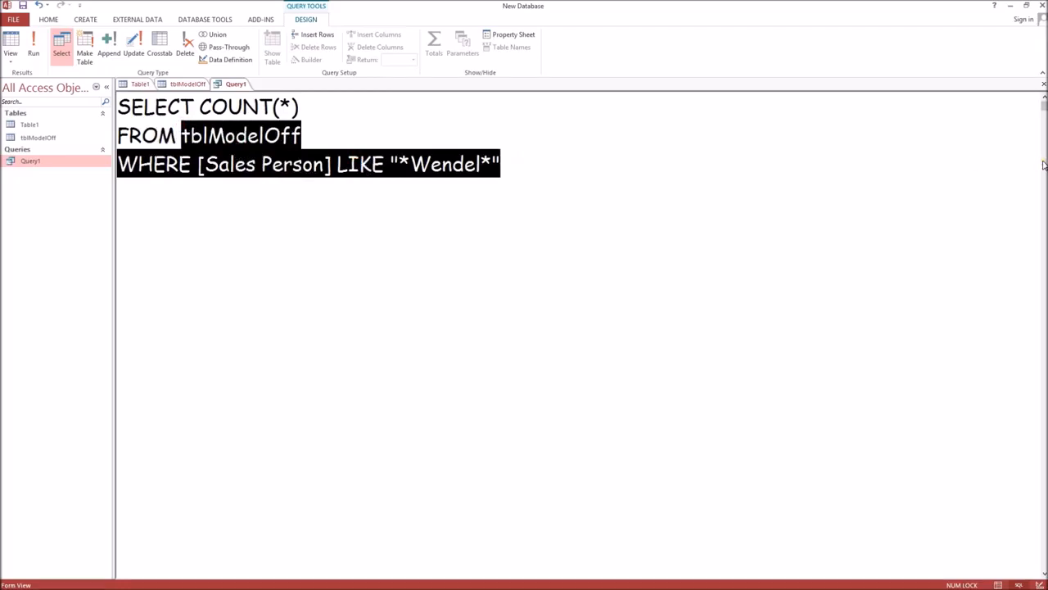
pyautogui.write('(')
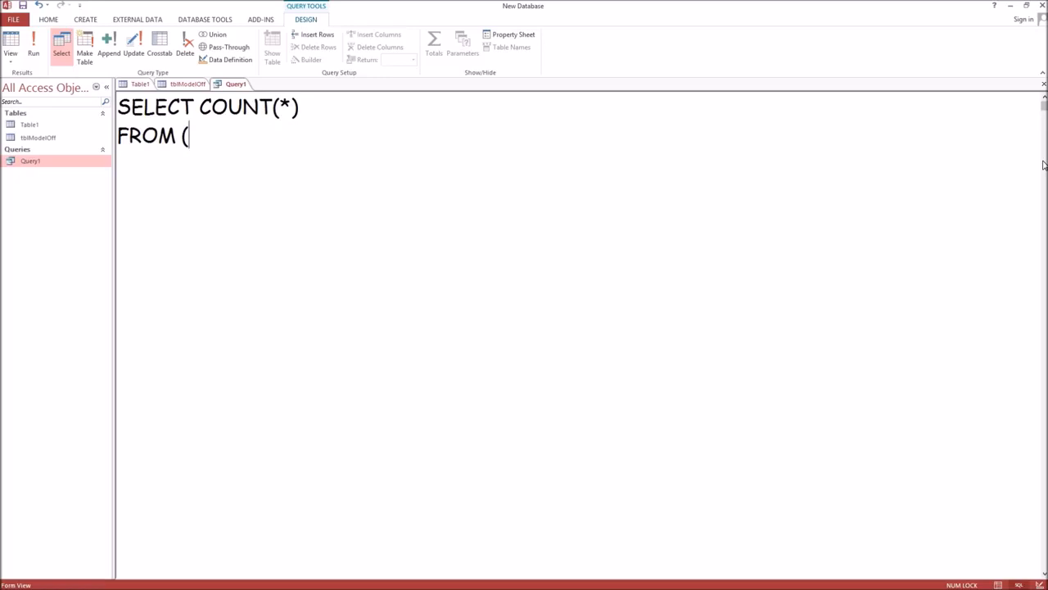
pyautogui.press('BackSpace')
pyautogui.press('Return')
pyautogui.write('(')
pyautogui.write('SEL')
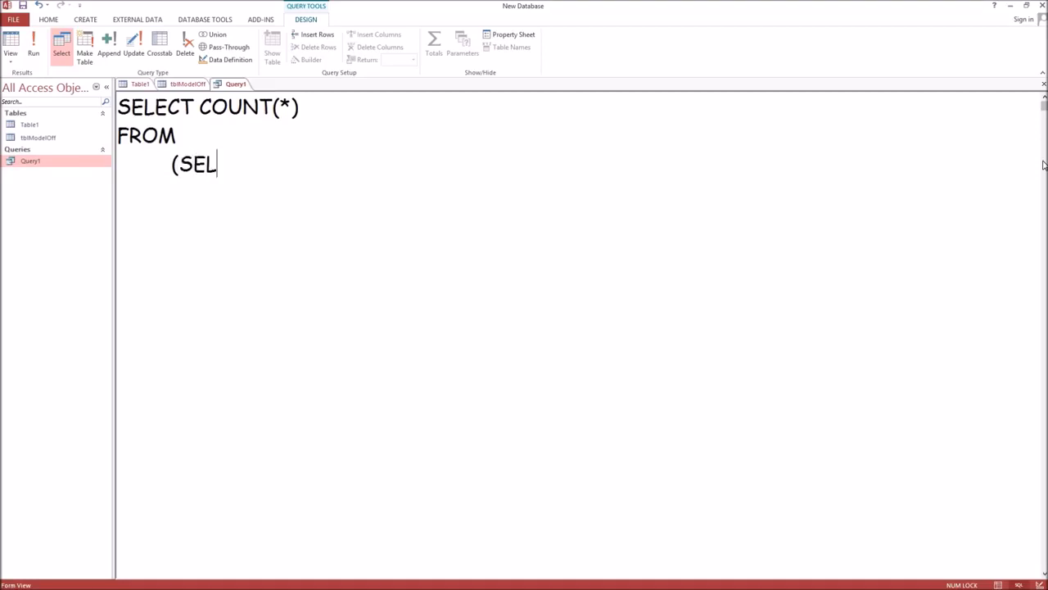
pyautogui.write('ECT DISTINCT')
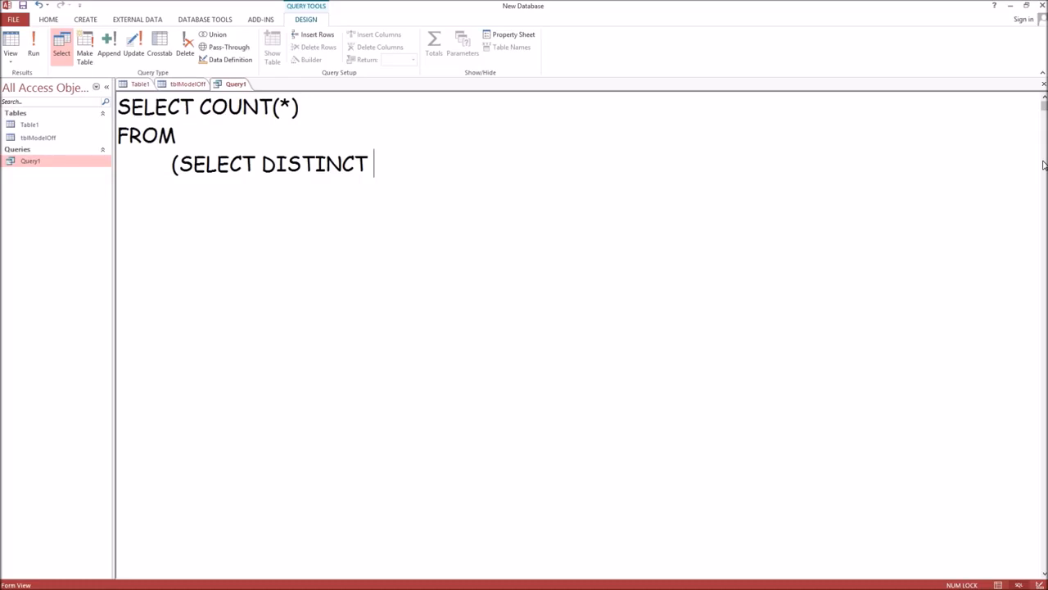
pyautogui.write('[Invoice Nu')
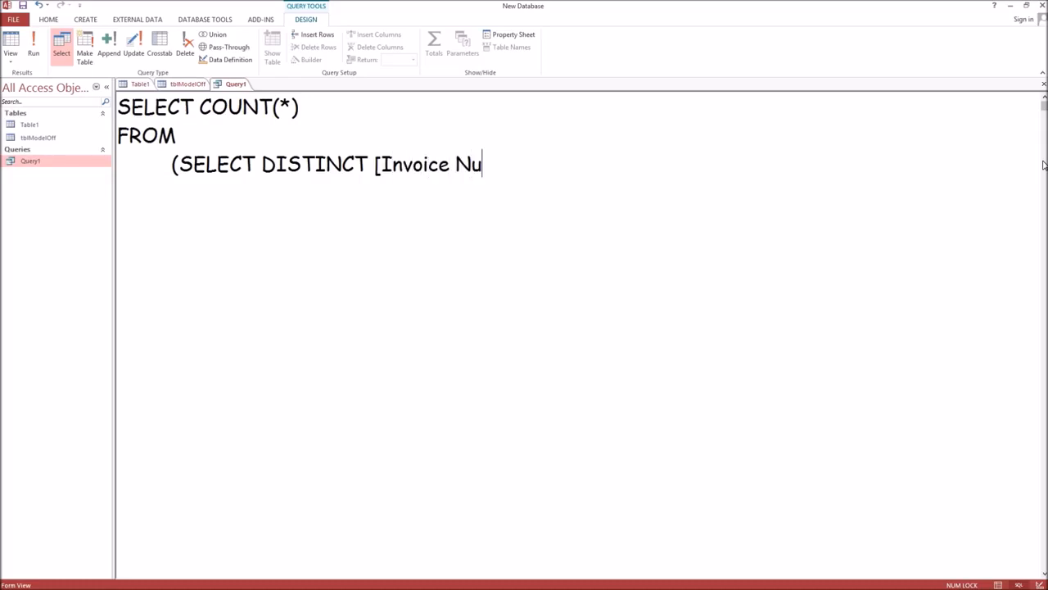
pyautogui.write('mber]')
pyautogui.press('Return')
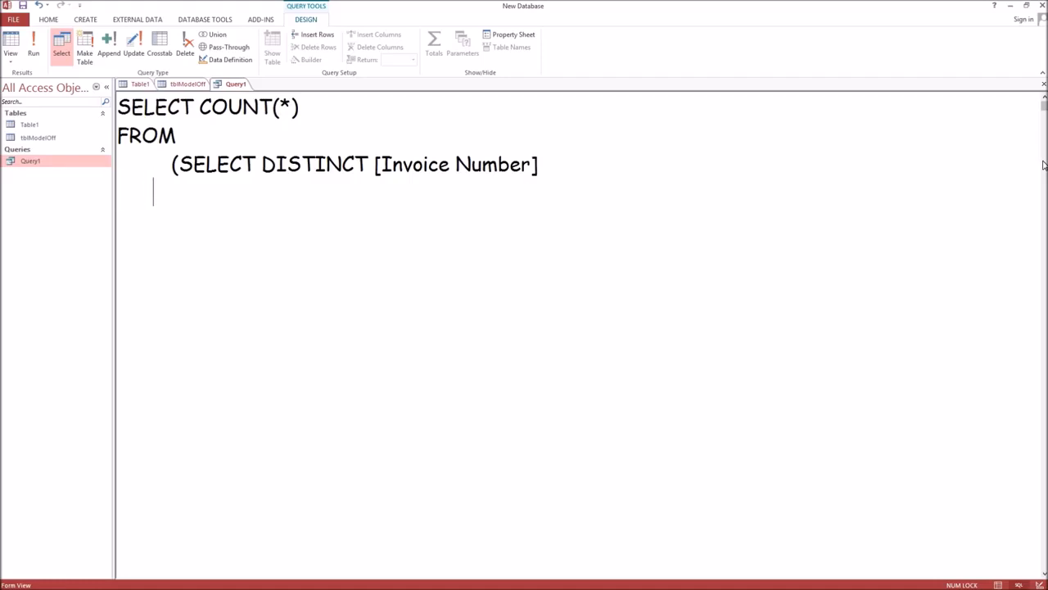
pyautogui.write('FROM tbleModelOff')
pyautogui.press('Return')
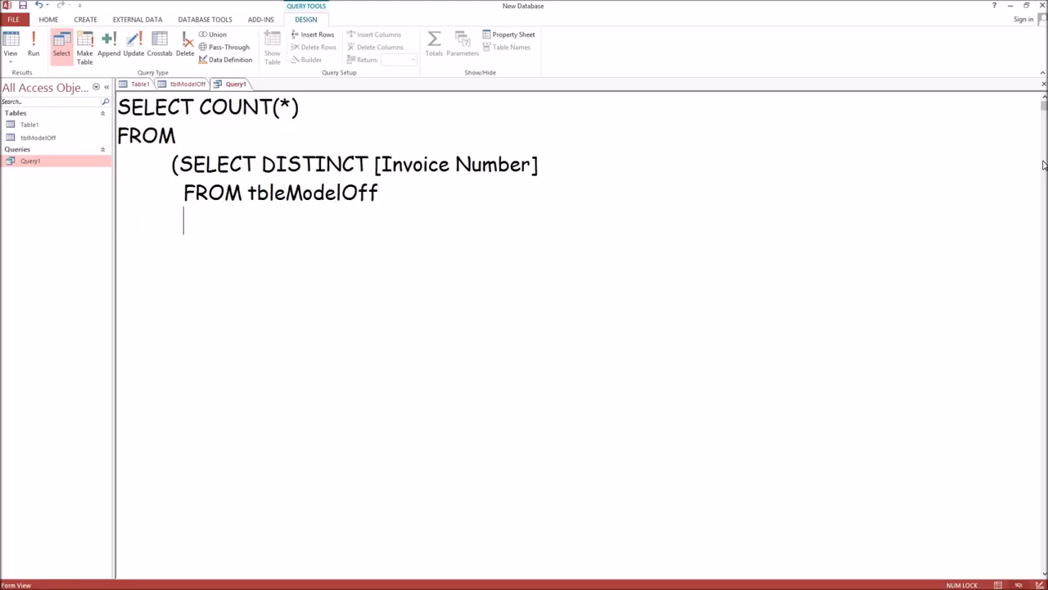
# Close the subquery with WHERE [Sales Person] LIKE the Question 5 sales person's first name followed by *, and try to run the query.
pyautogui.write('WHERE')
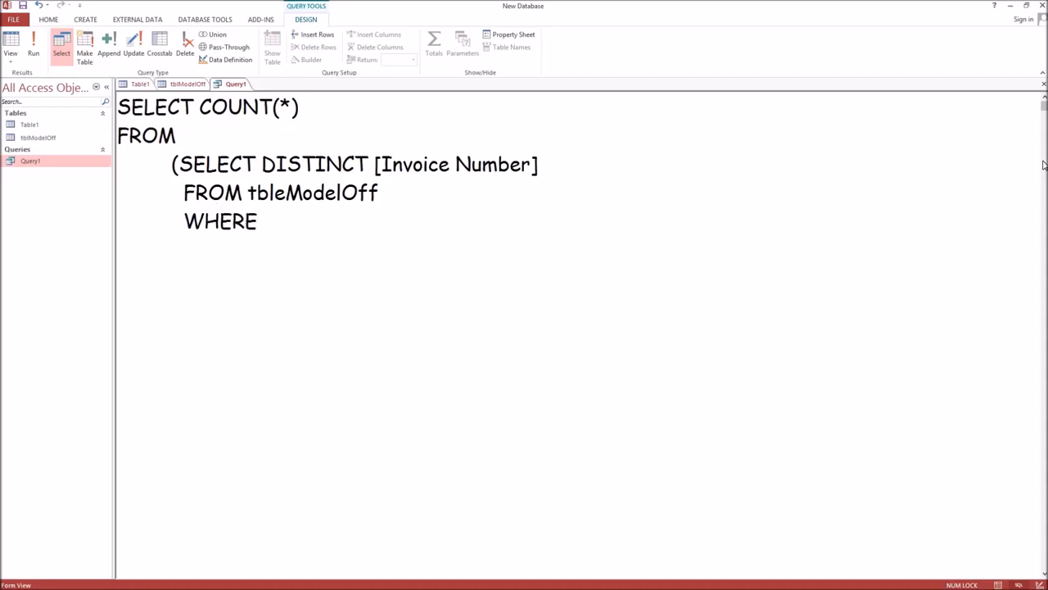
pyautogui.write(' [Sales Pe')
pyautogui.write('rson')
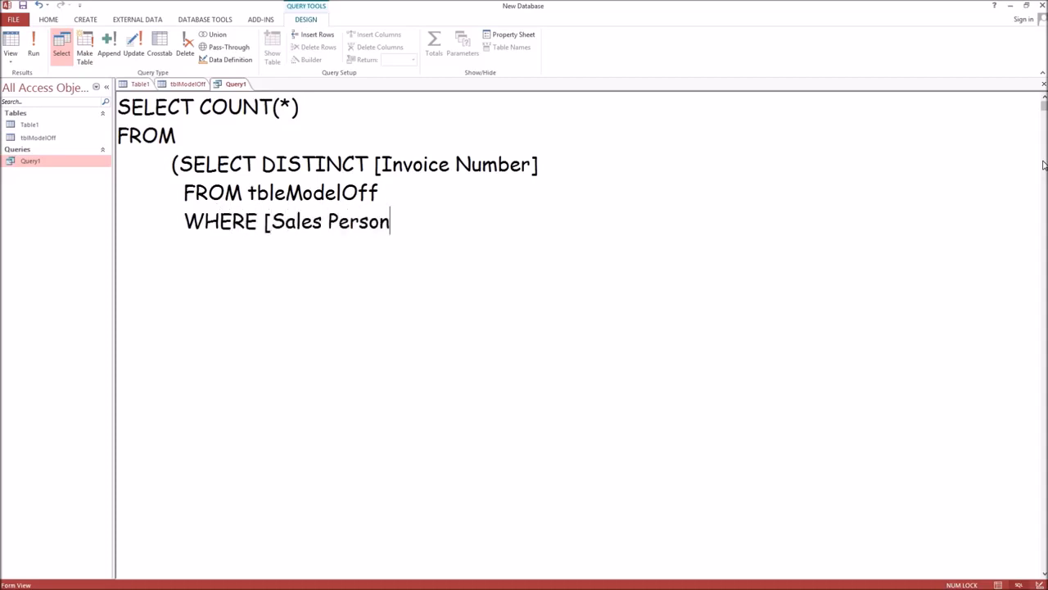
pyautogui.write('] LIKE')
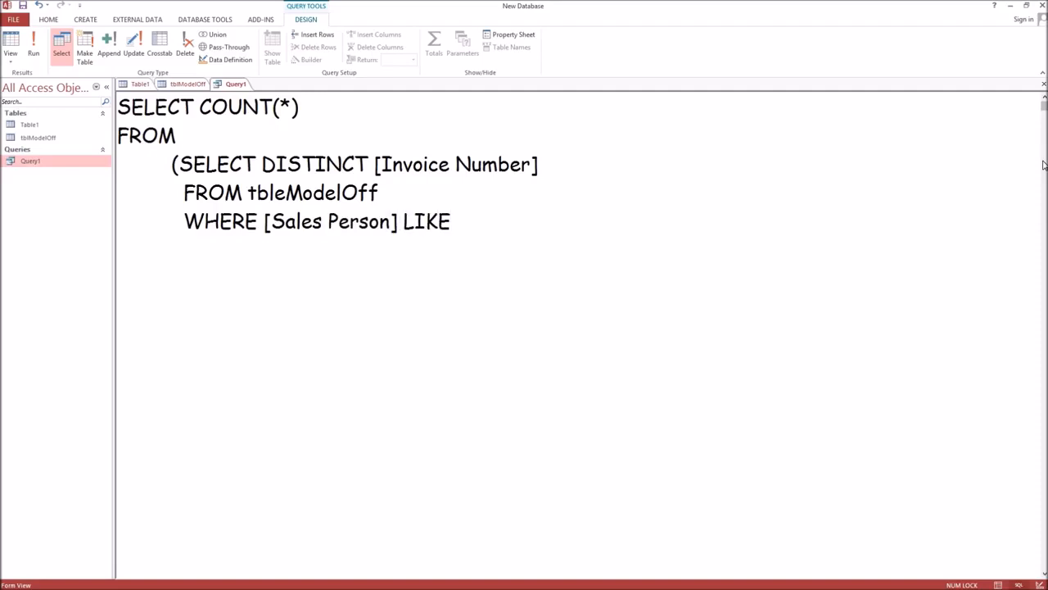
pyautogui.write(' "Sally*')
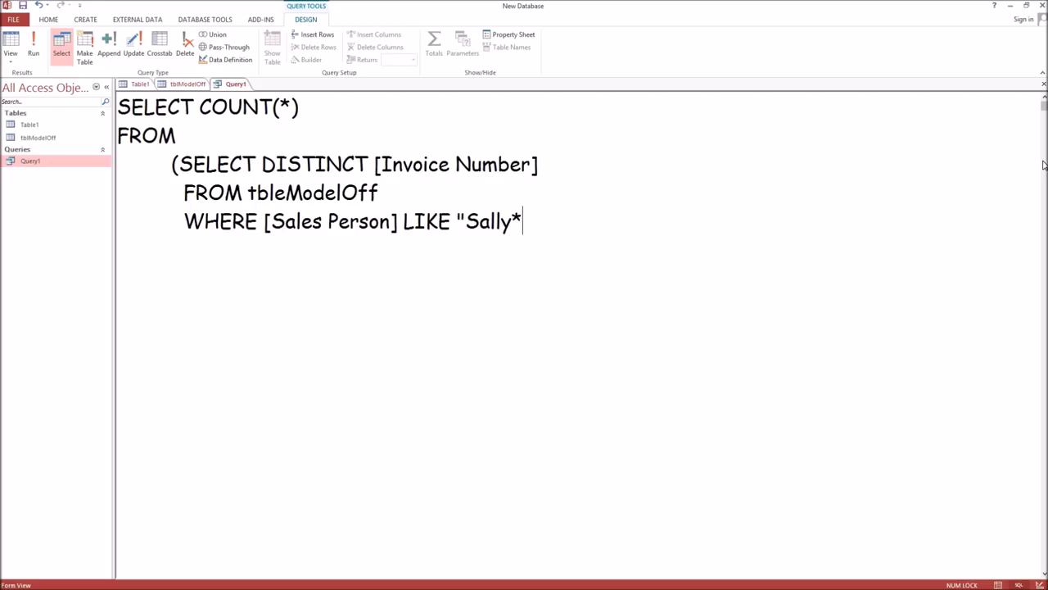
pyautogui.write('")')
pyautogui.click(34, 45)
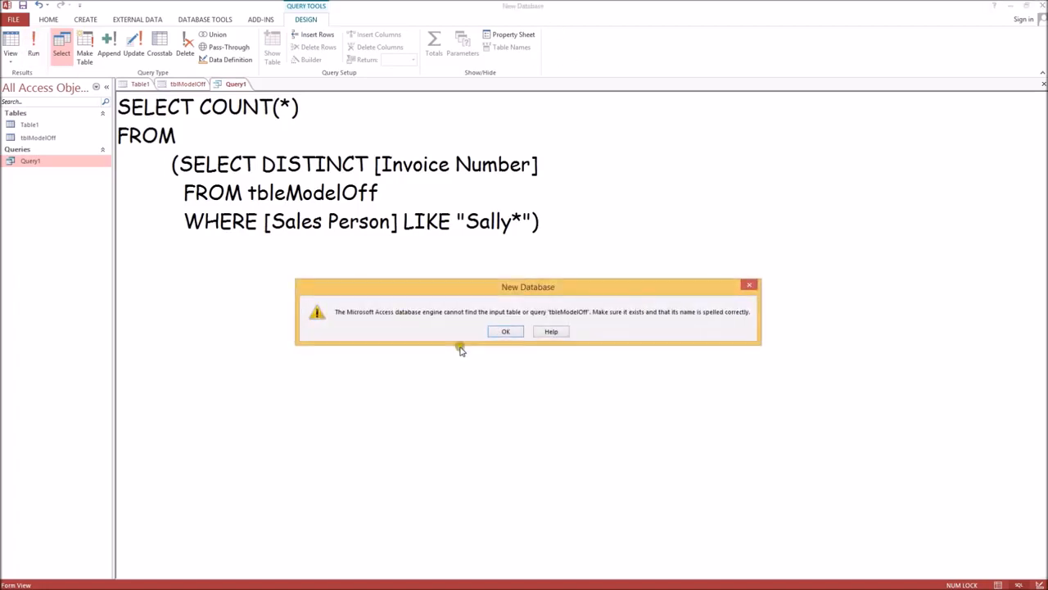
pyautogui.click(514, 334)
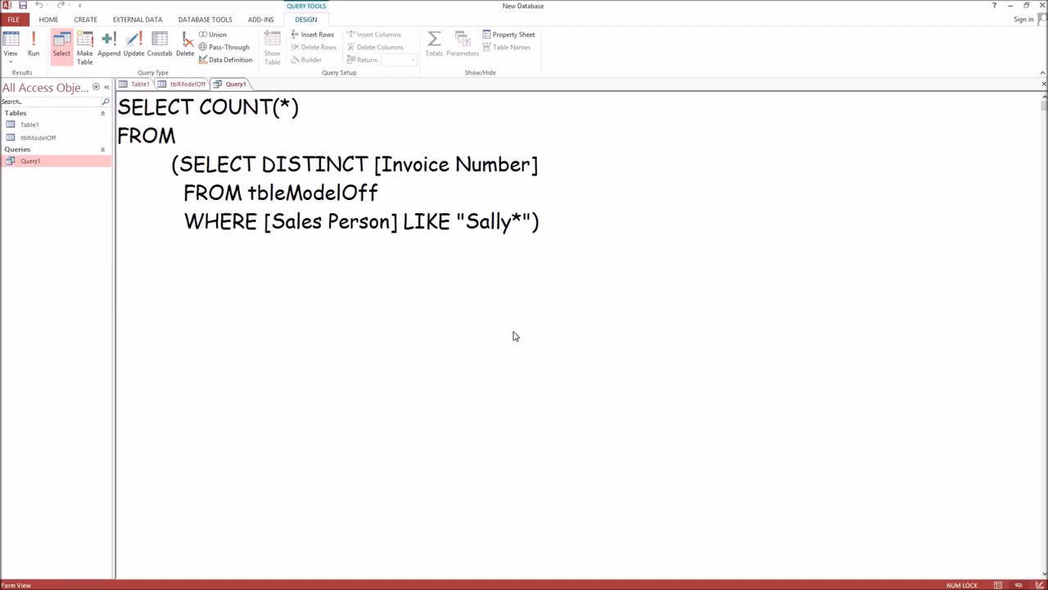
# Correct the subquery's table name to tblModelOff and run the query.
pyautogui.moveTo(275, 193); pyautogui.dragTo(286, 193)
pyautogui.press('Delete')
pyautogui.click(408, 167)
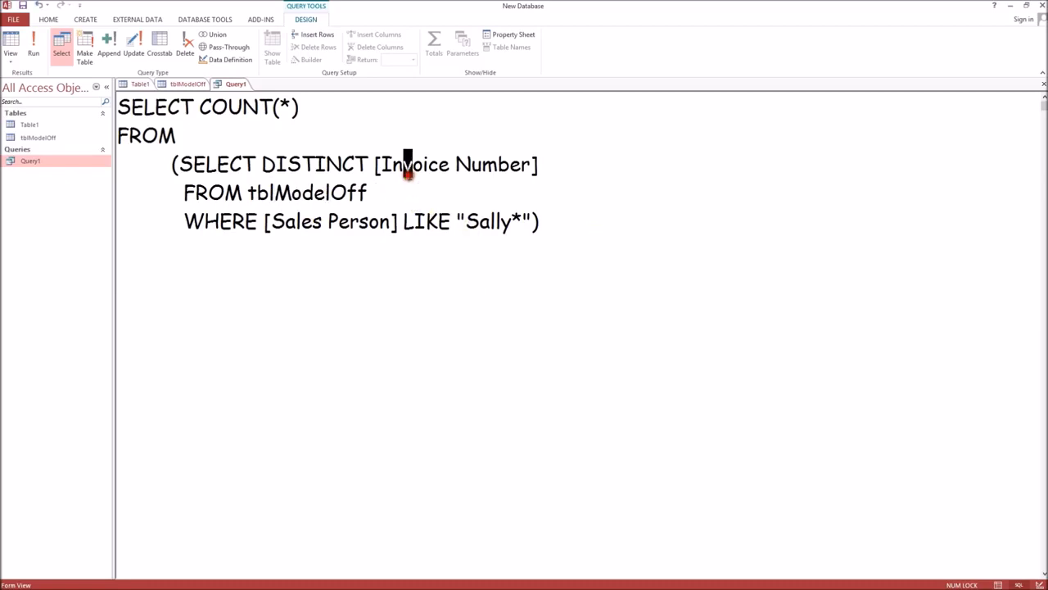
pyautogui.click(558, 223)
pyautogui.click(31, 46)
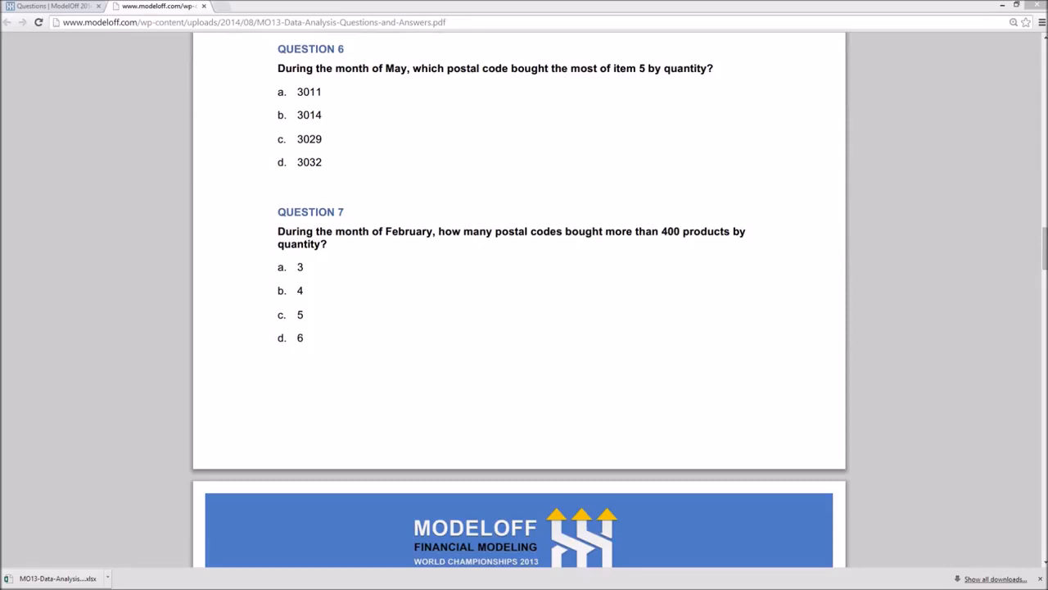
# Switch back to Access, show the query as SQL and clear everything after the opening SELECT keyword.
pyautogui.hotkey('alt', 'Tab')
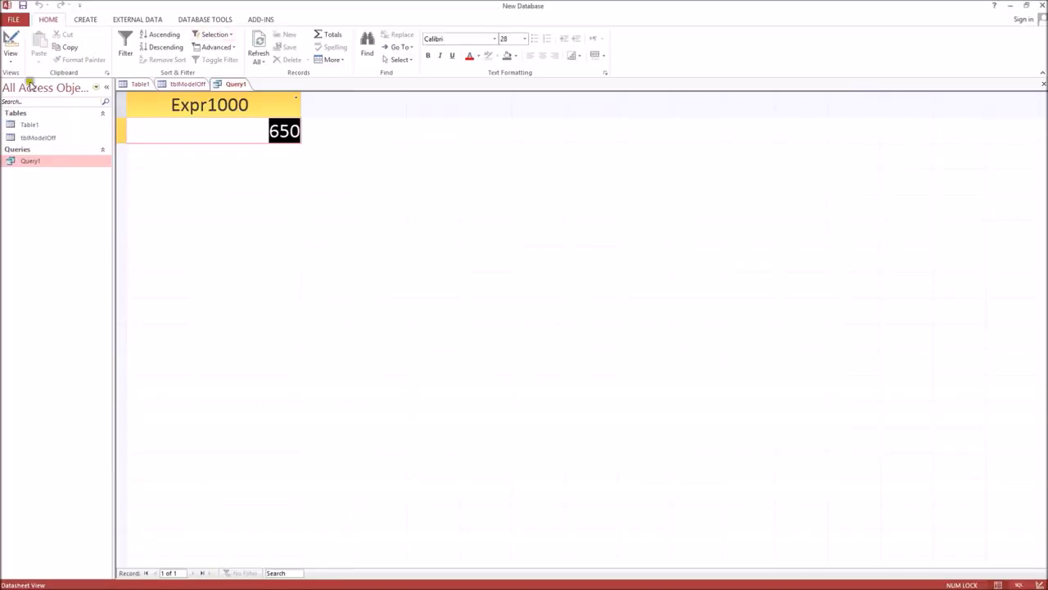
pyautogui.click(11, 61)
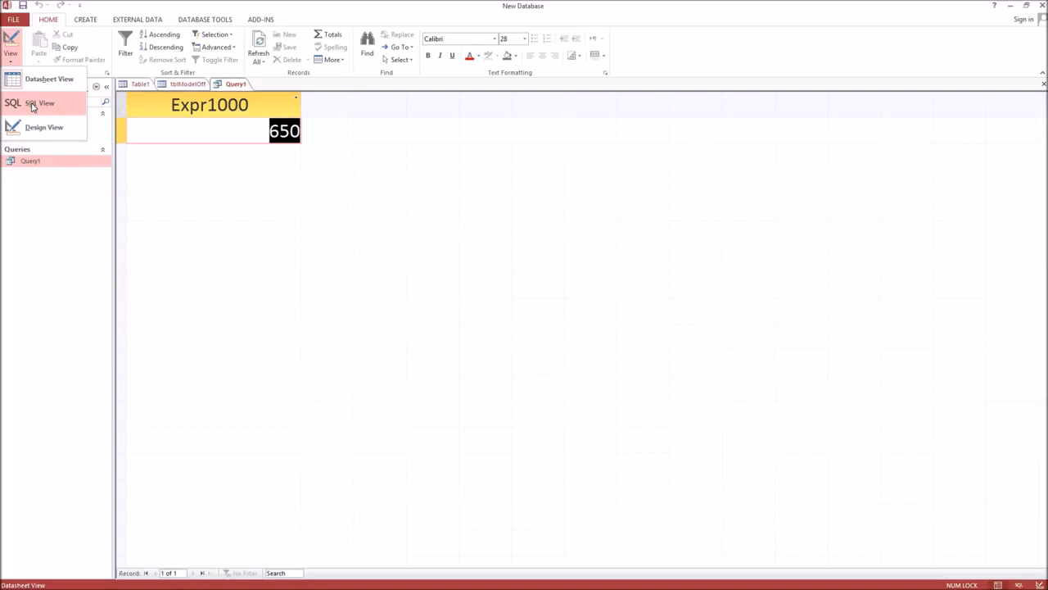
pyautogui.click(33, 105)
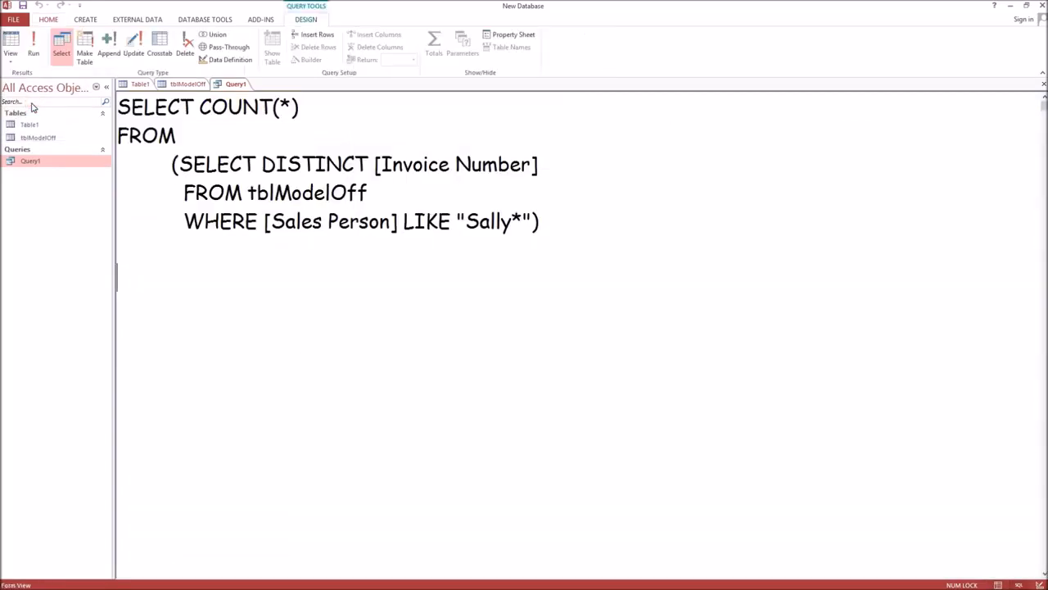
pyautogui.click(571, 230)
pyautogui.moveTo(571, 230); pyautogui.dragTo(84, 135)
pyautogui.press('BackSpace')
pyautogui.press('BackSpace')
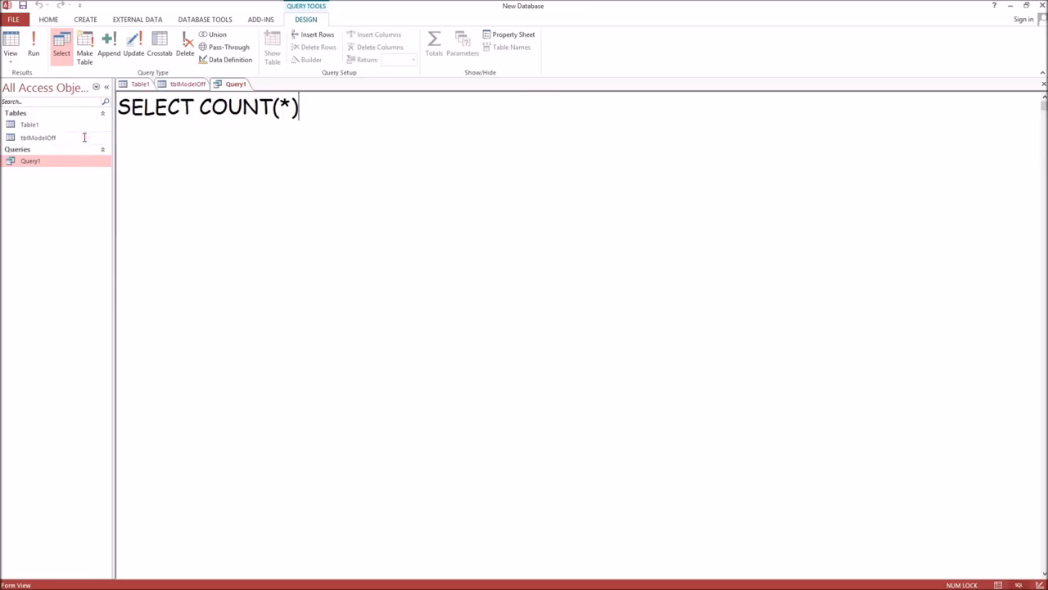
pyautogui.press('BackSpace')
pyautogui.press('BackSpace')
pyautogui.press('BackSpace')
pyautogui.press('BackSpace')
pyautogui.press('BackSpace')
pyautogui.press('BackSpace')
pyautogui.press('BackSpace')
pyautogui.press('BackSpace')
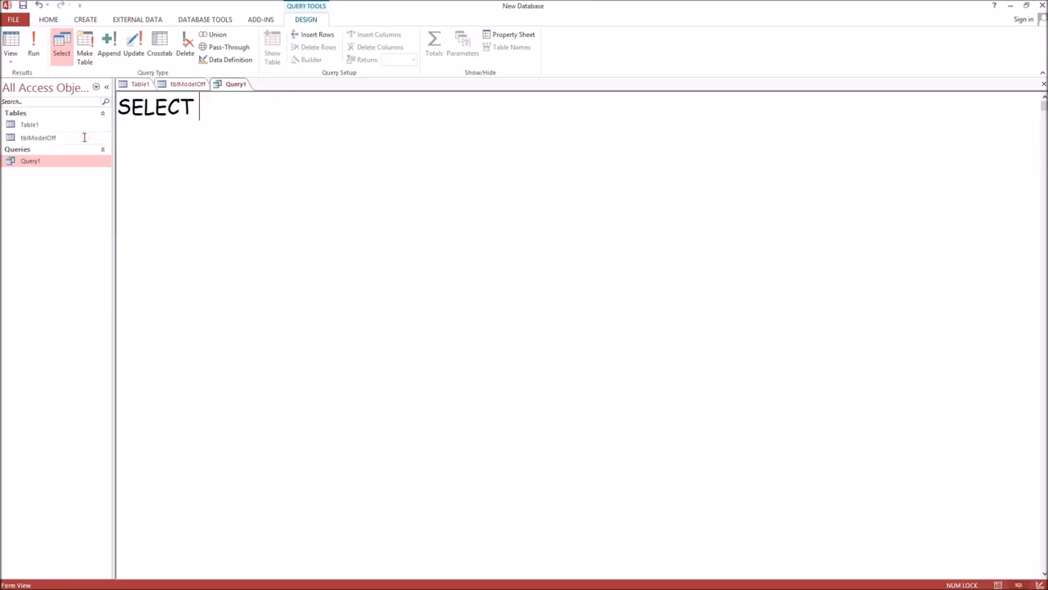
# Complete the query's opening with TOP 1 [Postal Code] and add FROM tblModelOff on a new line.
pyautogui.write('TOP 1 [P')
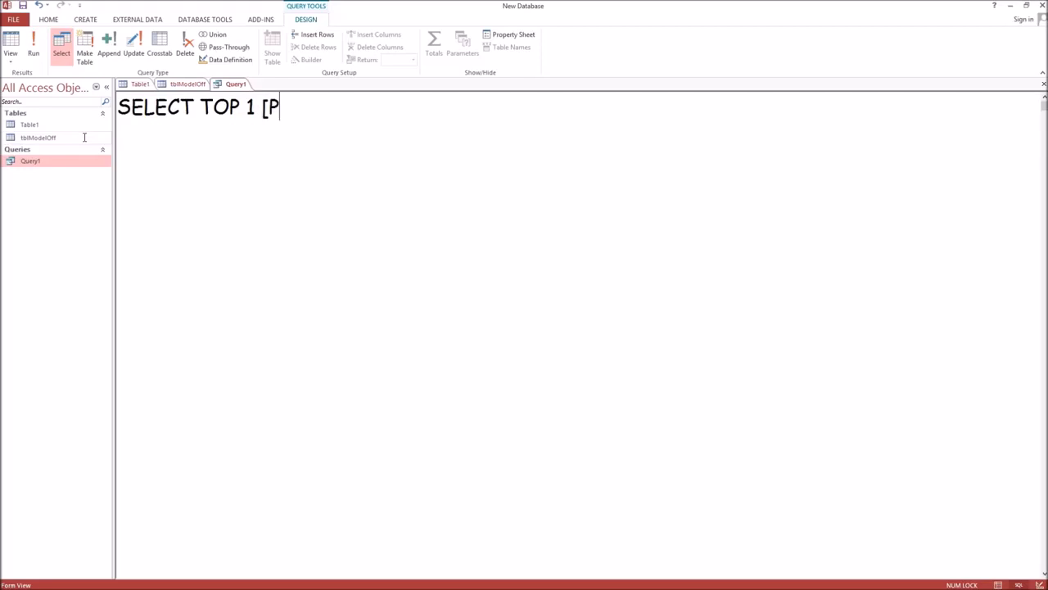
pyautogui.write('ostal Cod')
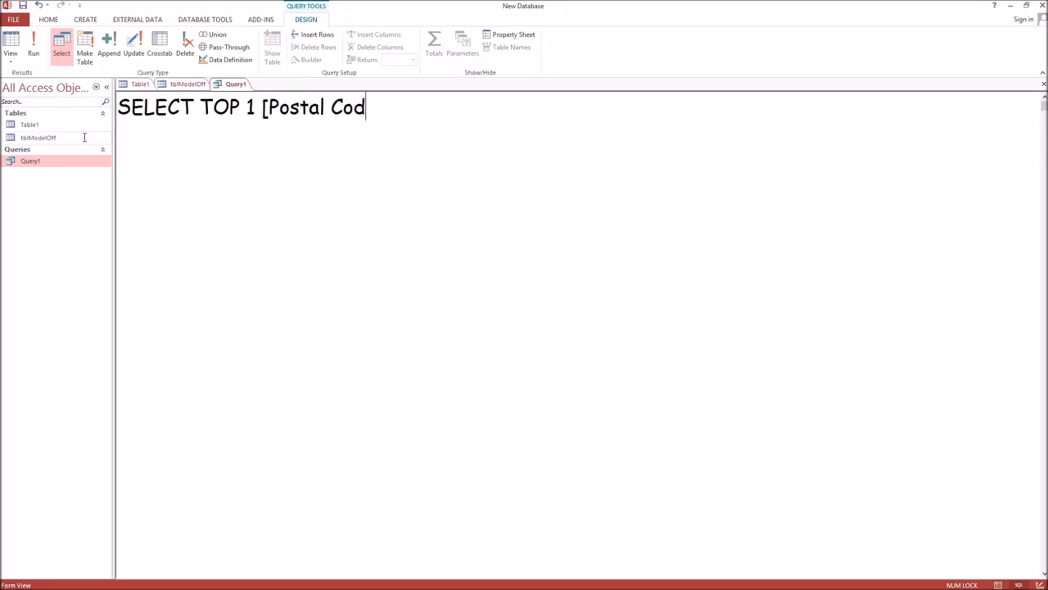
pyautogui.write('e]')
pyautogui.press('Return')
pyautogui.write('FROM tblModelOff')
pyautogui.press('Return')
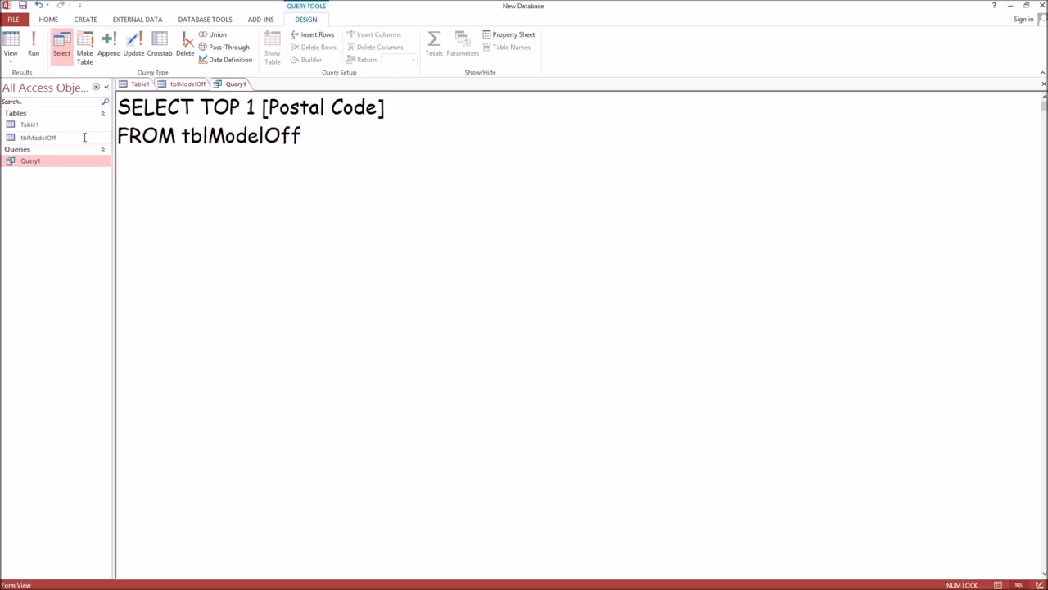
# Add the conditions WHERE FORMAT(Date,"mmmm") = "May" and AND [Item Code] = 5 on separate lines.
pyautogui.write('WHERE')
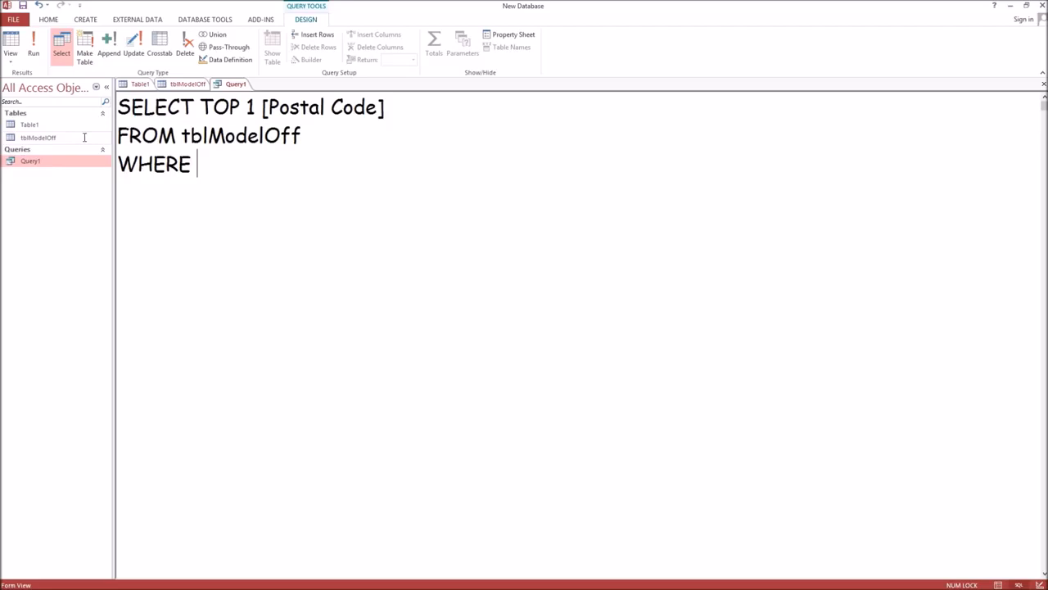
pyautogui.write('FORMAT(')
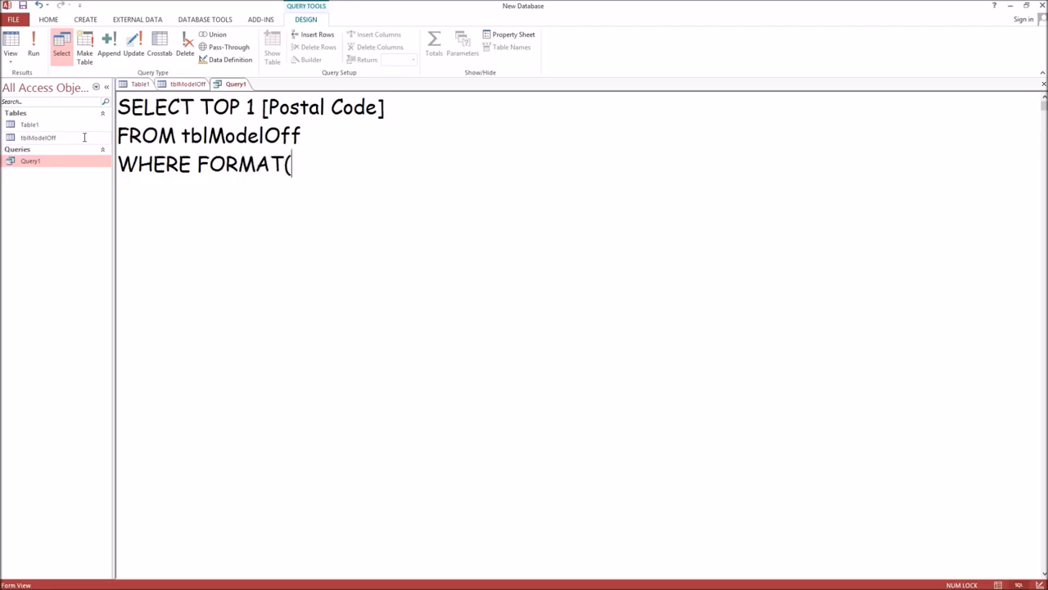
pyautogui.write('Date,"mmmm')
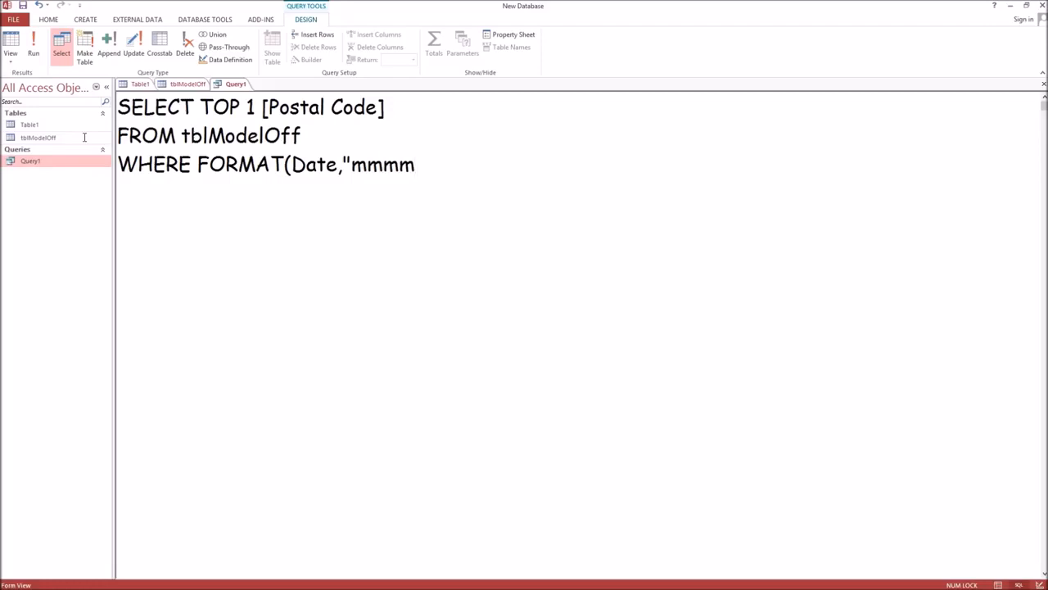
pyautogui.write('") = "May"')
pyautogui.press('Return')
pyautogui.write('AN')
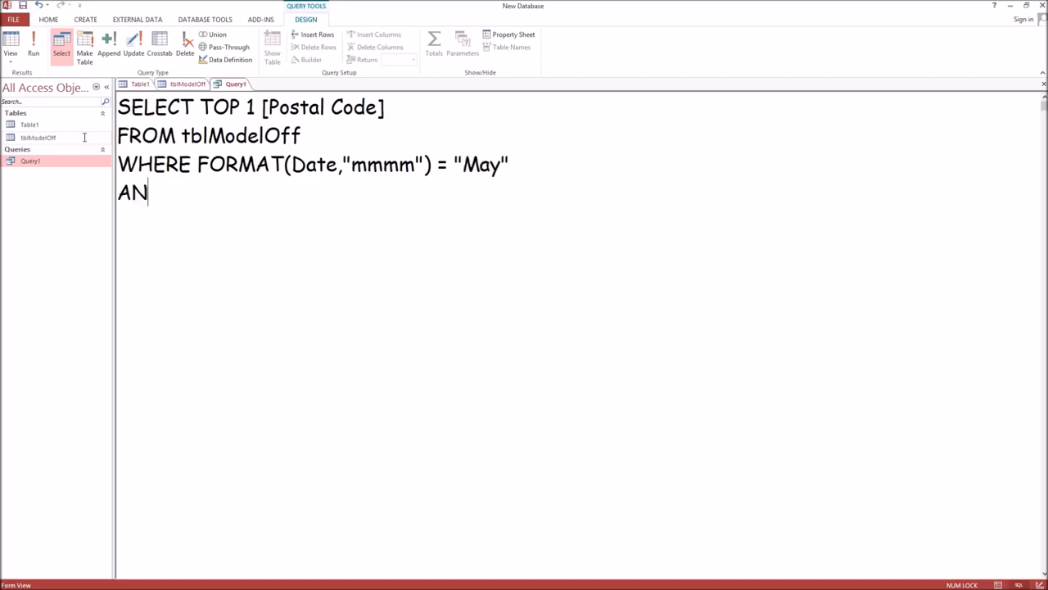
pyautogui.write('D [Item Code')
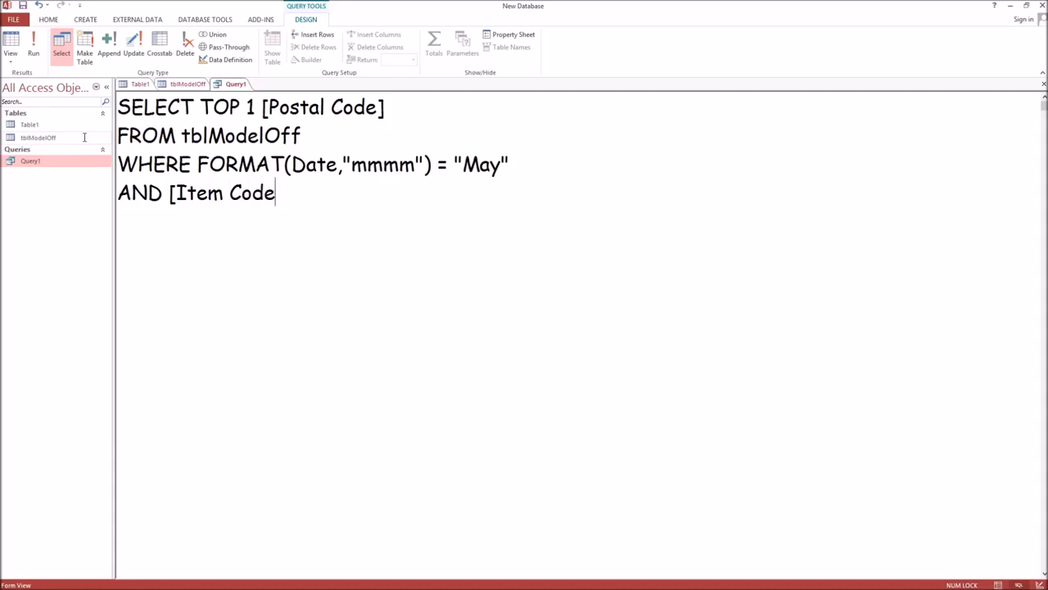
pyautogui.write('] = 5')
pyautogui.press('Return')
# Add a GROUP BY [Postal Code] line below the conditions.
pyautogui.write('GROP')
pyautogui.press('BackSpace')
pyautogui.write('UP')
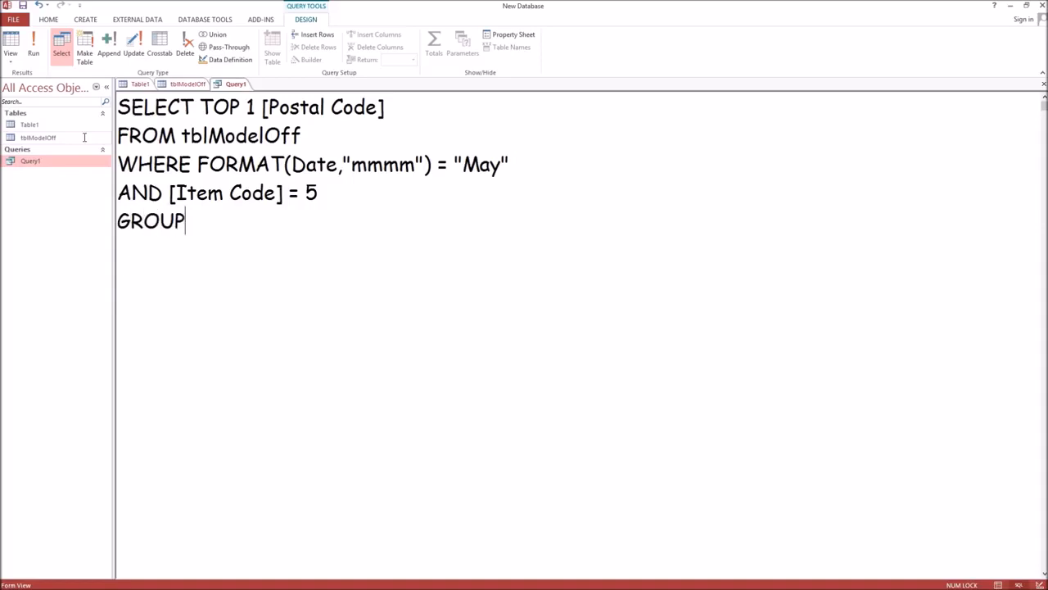
pyautogui.write(' BY [Postal Cod')
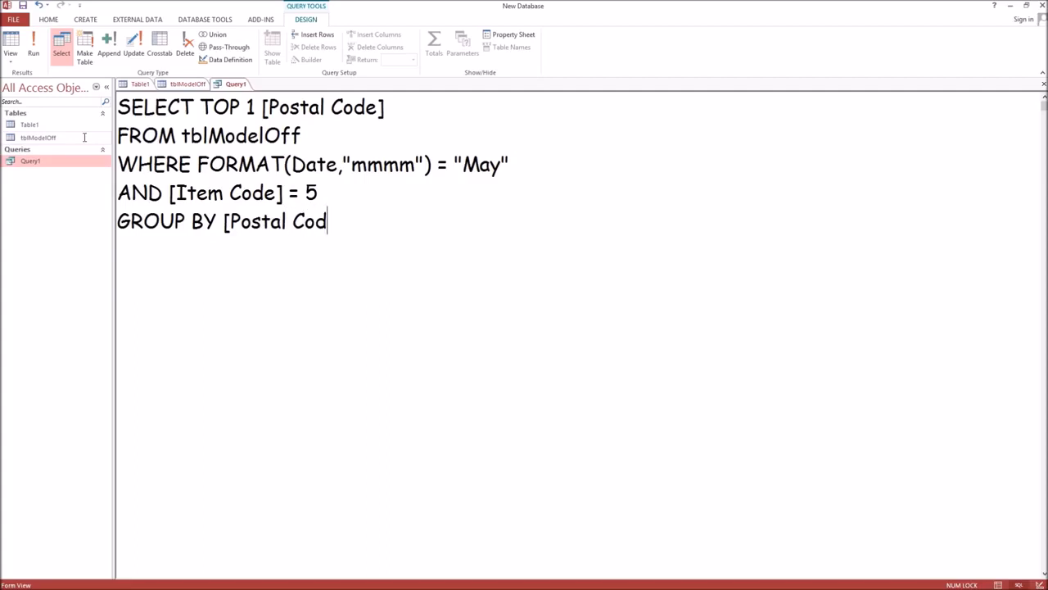
pyautogui.write('e]')
pyautogui.press('Return')
# Finish the query with ORDER BY SUM(Quantity) DESC; and run it.
pyautogui.write('ORDER B')
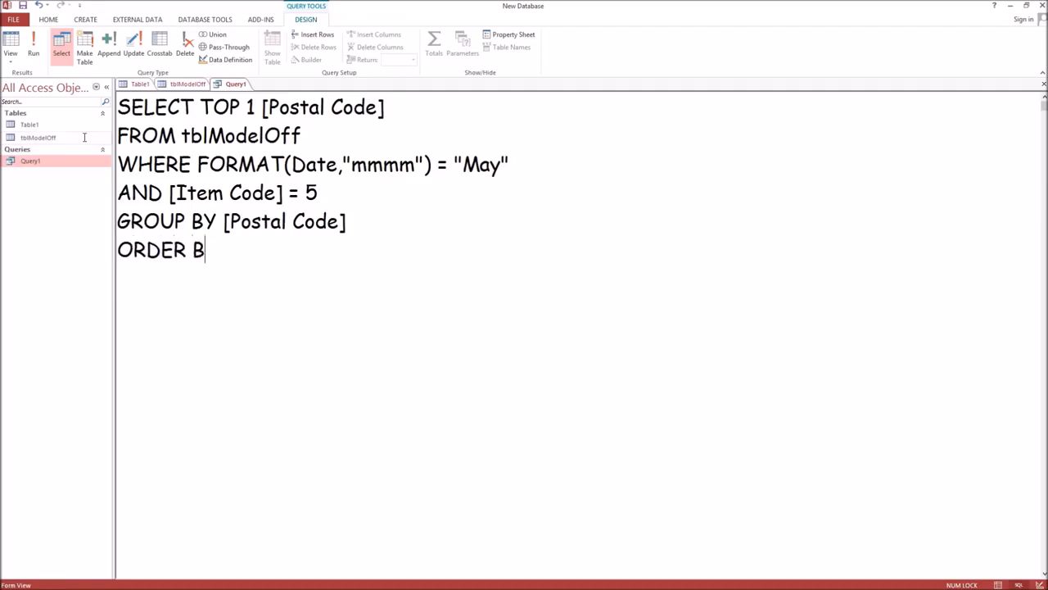
pyautogui.write('Y SUM')
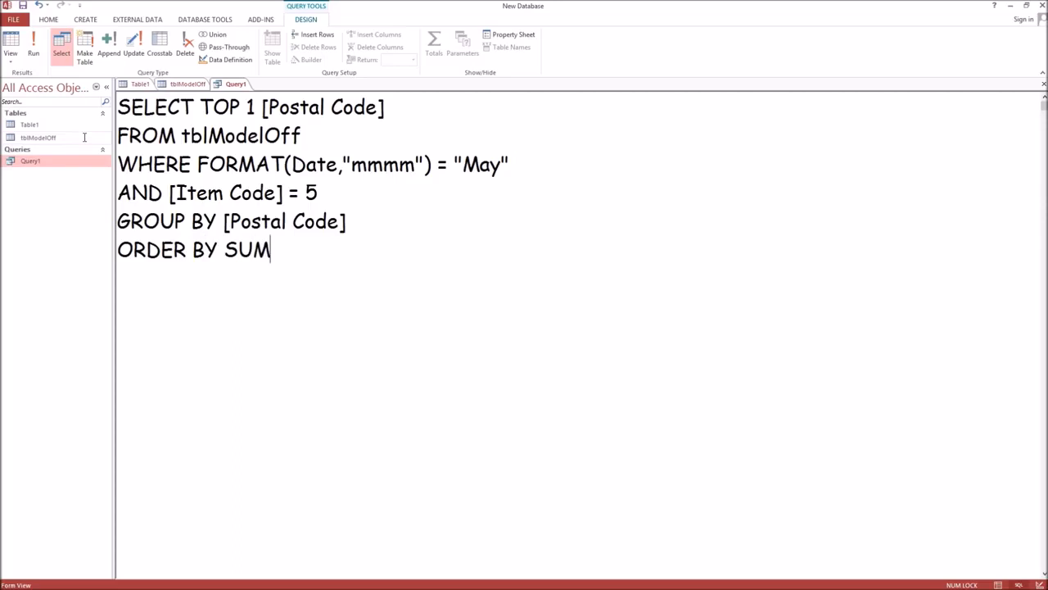
pyautogui.write('(Quantity) D')
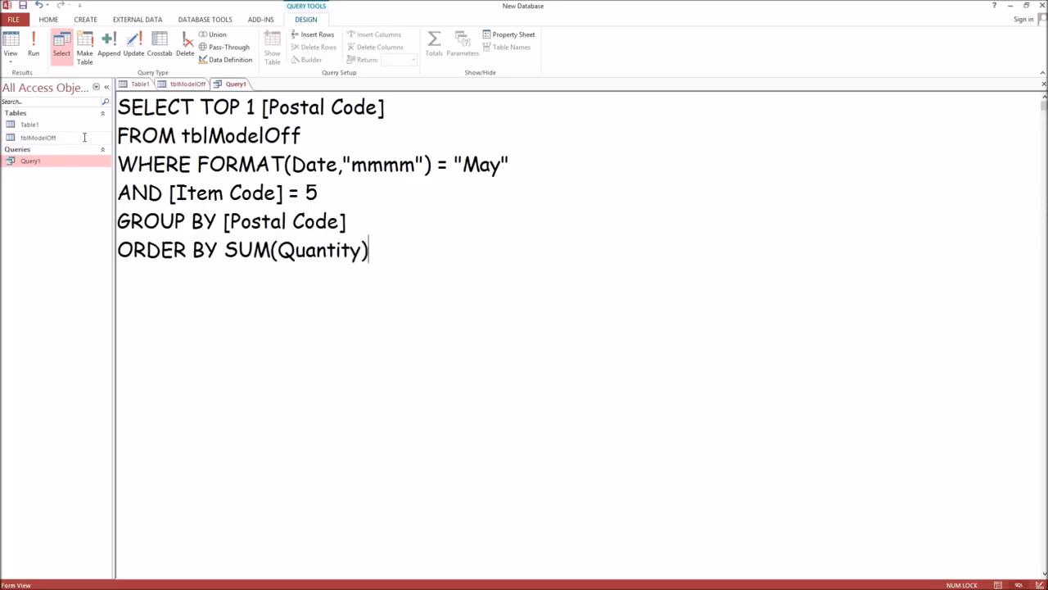
pyautogui.write('ESC')
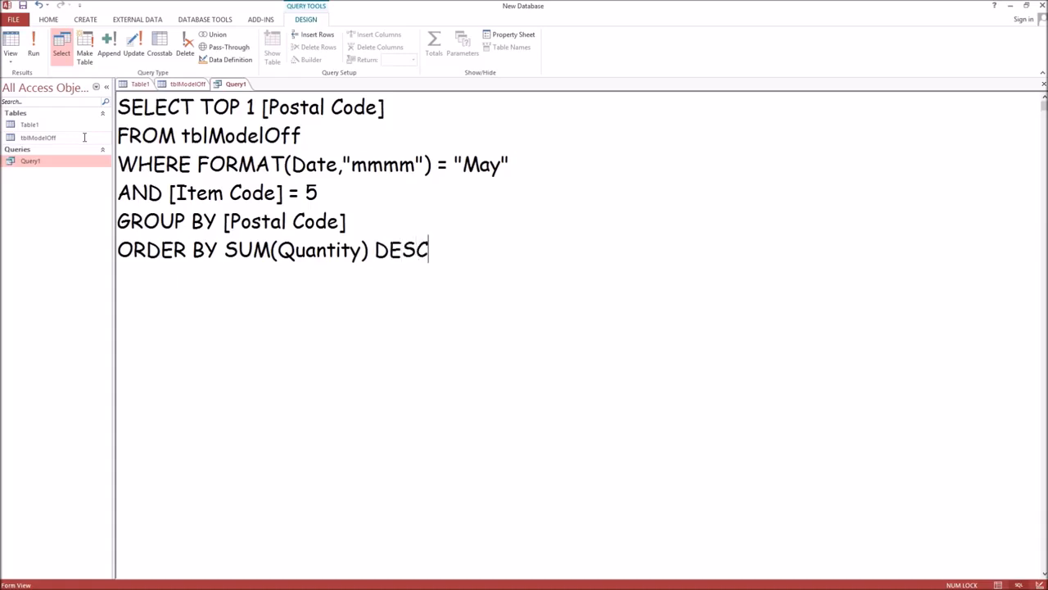
pyautogui.write(':')
pyautogui.press('BackSpace')
pyautogui.write(';')
pyautogui.click(33, 46)
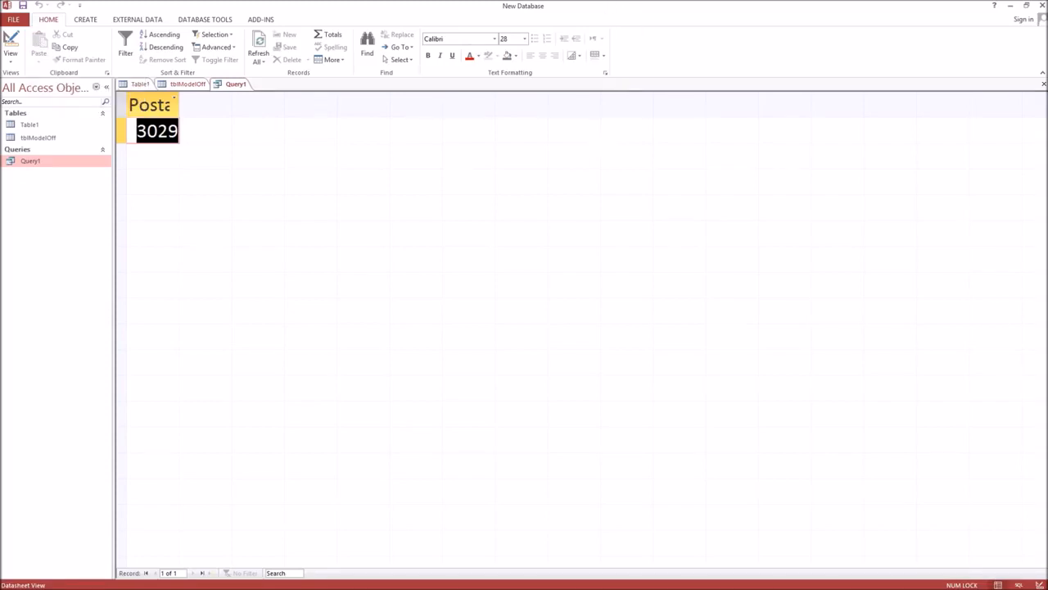
# Switch to the questions PDF in the browser, compare the Question 6 options with the query result and read Question 7.
pyautogui.hotkey('alt', 'Tab')
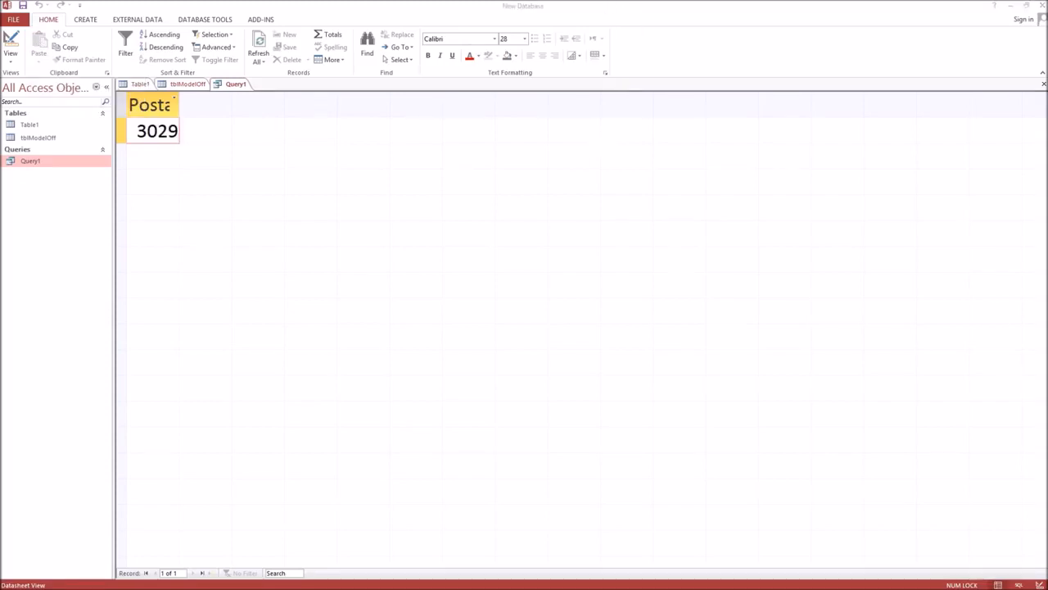
pyautogui.hotkey('alt', 'Tab')
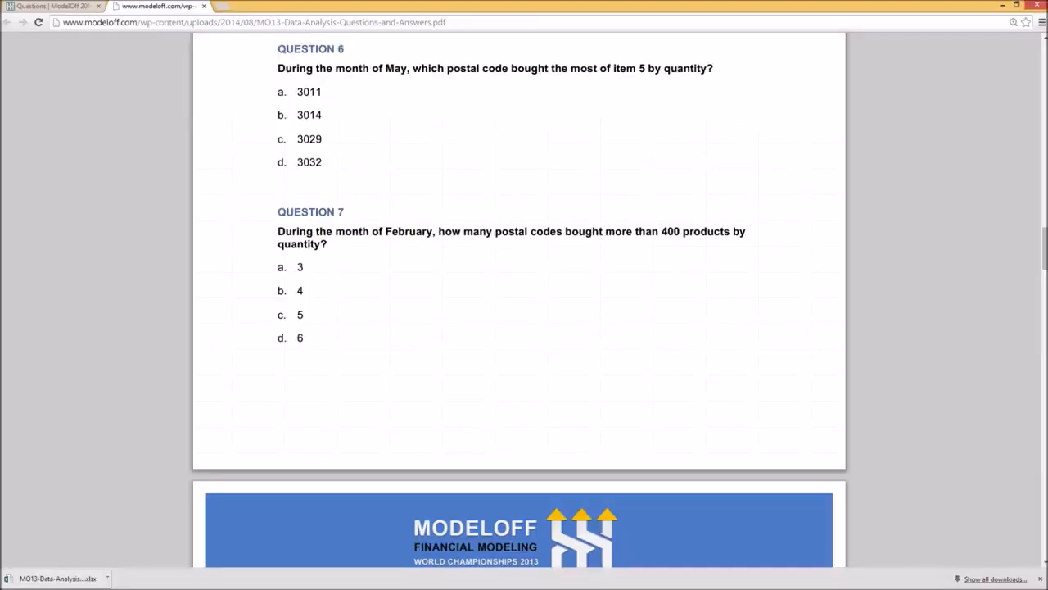
pyautogui.click(578, 389)
pyautogui.scroll(-3, 578, 390)
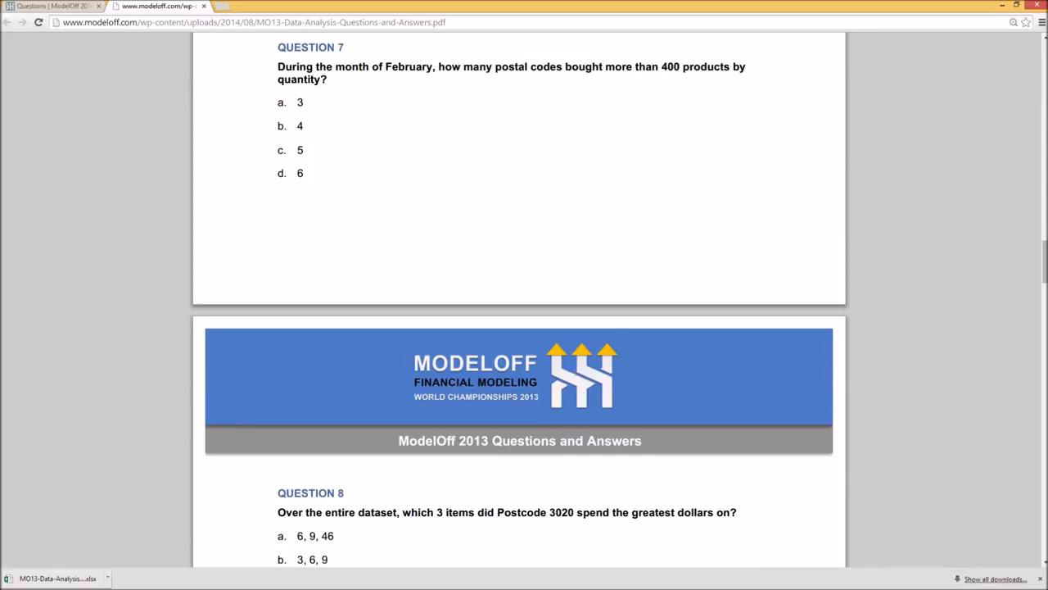
# Switch back to Access, show the query as SQL and replace TOP 1 [Postal Code] with COUNT (*).
pyautogui.hotkey('alt', 'Tab')
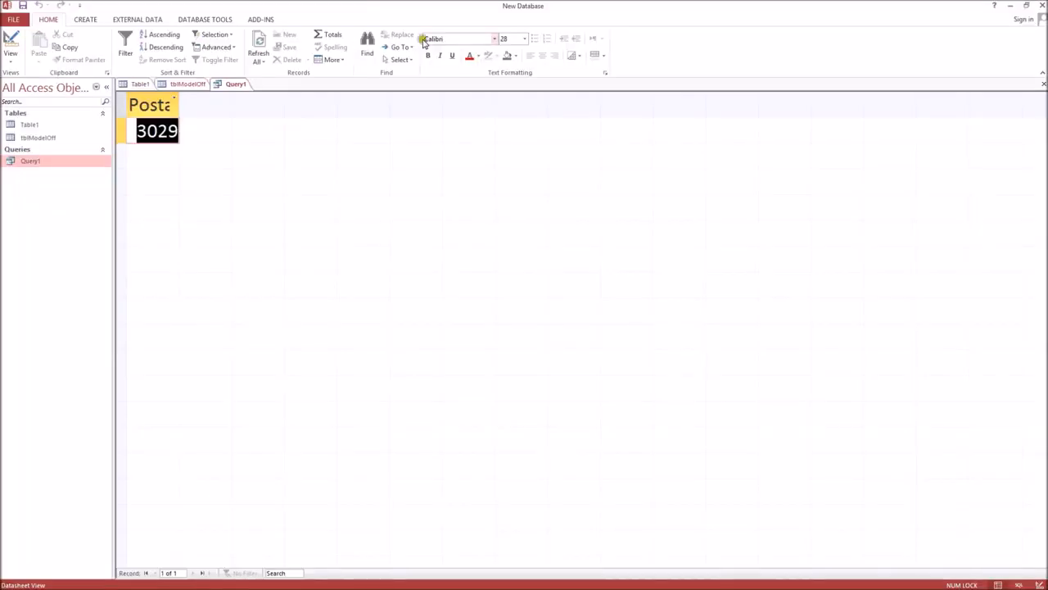
pyautogui.click(10, 57)
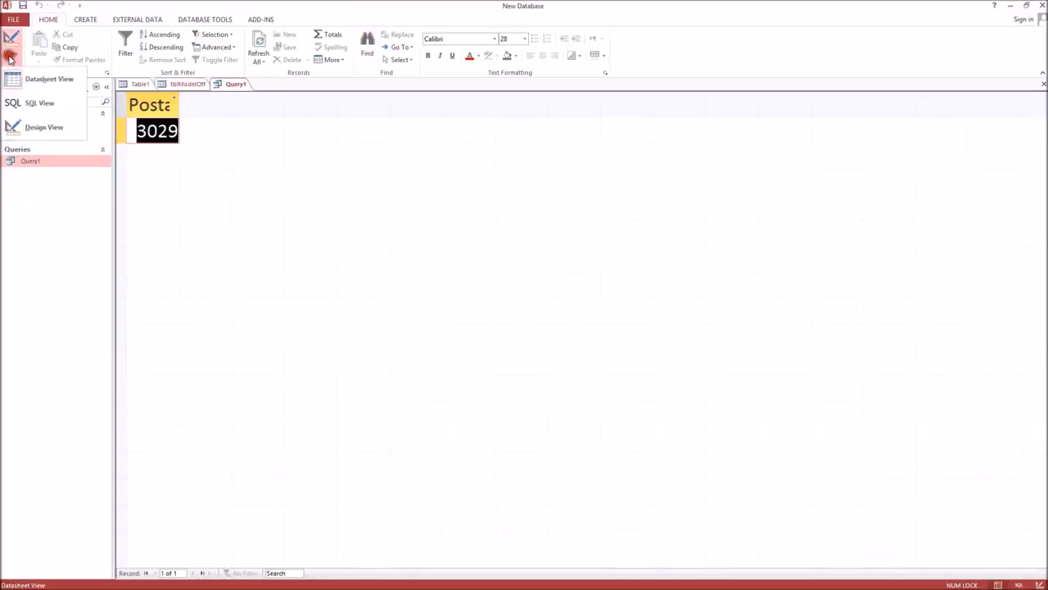
pyautogui.click(37, 105)
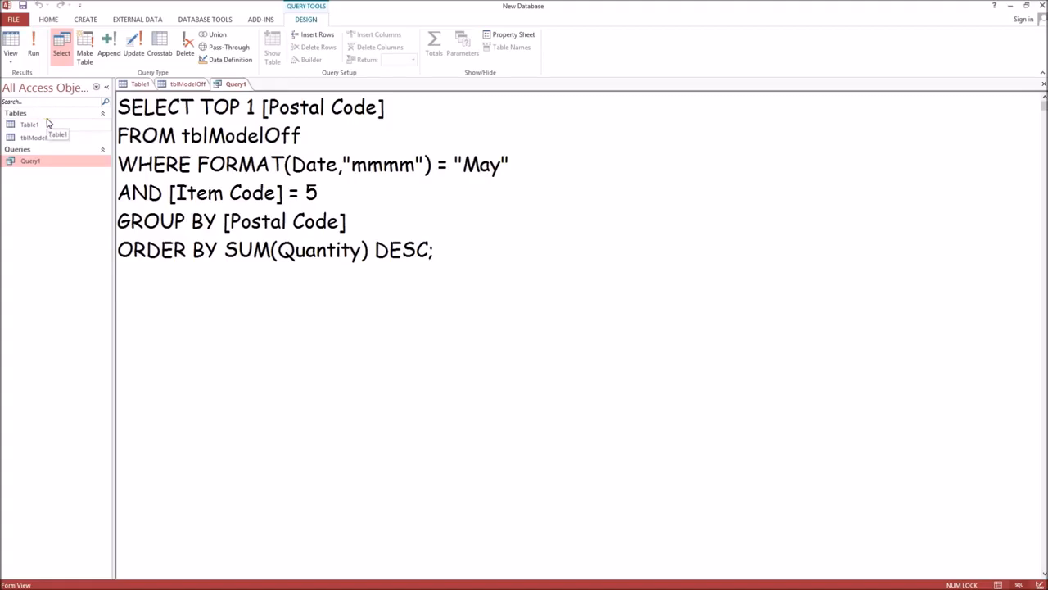
pyautogui.click(390, 106)
pyautogui.moveTo(390, 106); pyautogui.dragTo(200, 107)
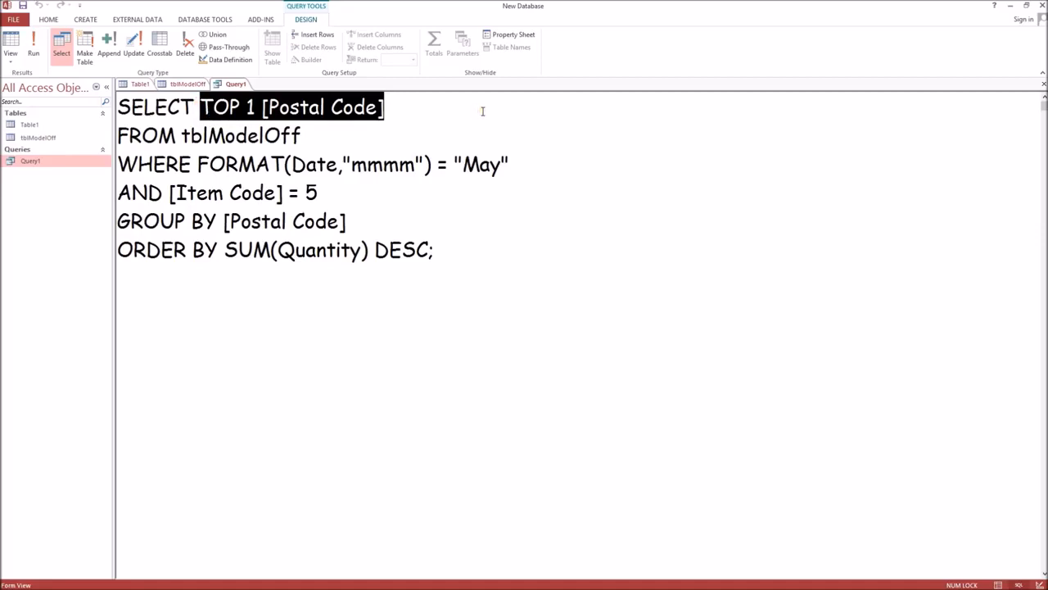
pyautogui.write('COUNT (*)')
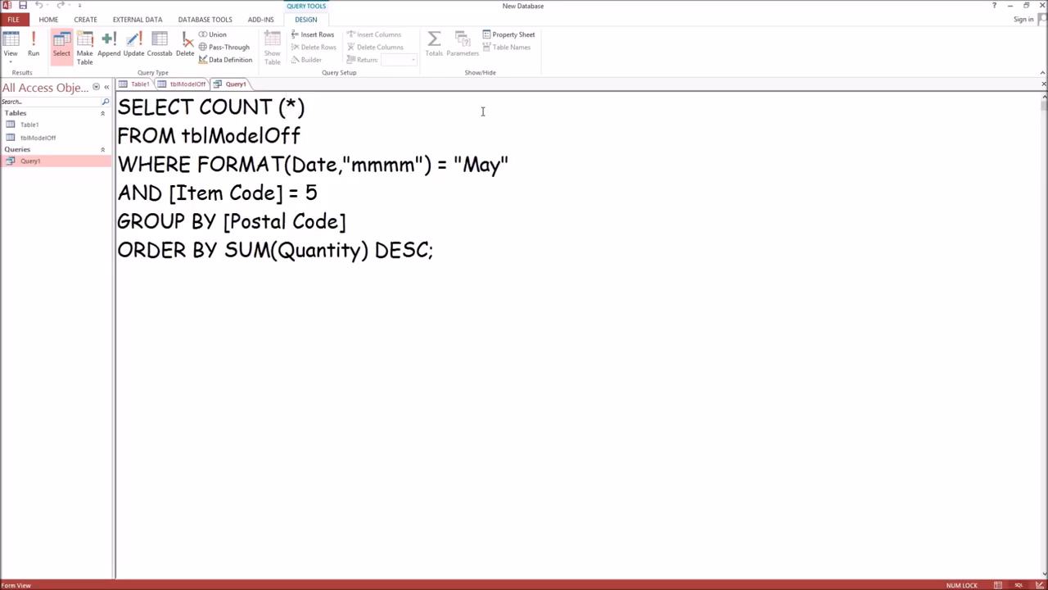
# Delete the WHERE, AND, GROUP BY and ORDER BY lines and the table name following FROM.
pyautogui.click(443, 253)
pyautogui.moveTo(443, 253); pyautogui.dragTo(117, 164)
pyautogui.press('BackSpace')
pyautogui.press('BackSpace')
pyautogui.press('BackSpace')
pyautogui.press('BackSpace')
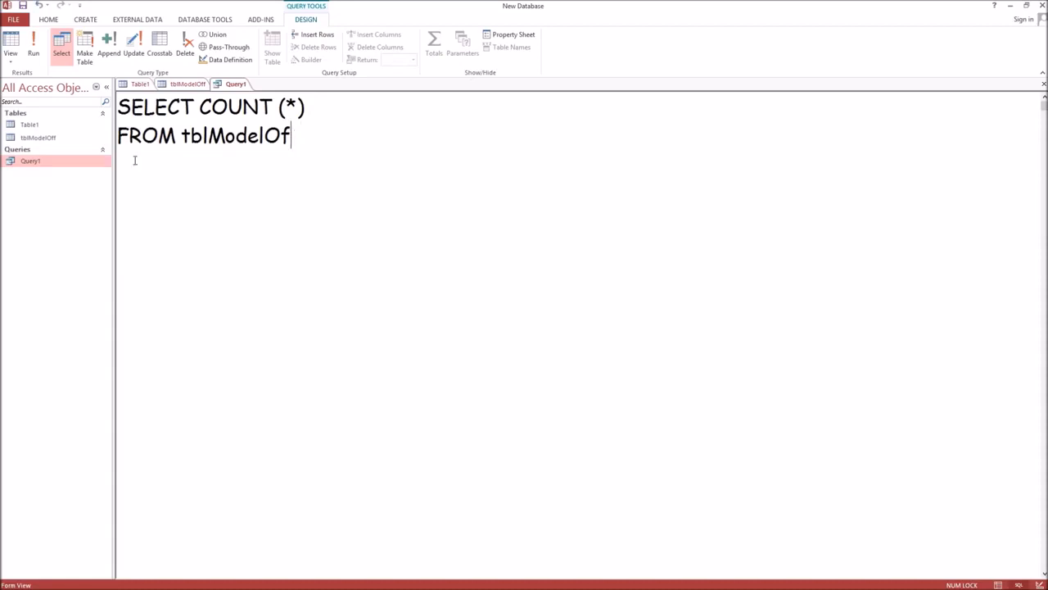
pyautogui.press('BackSpace')
pyautogui.press('BackSpace')
pyautogui.press('BackSpace')
pyautogui.press('BackSpace')
pyautogui.press('BackSpace')
pyautogui.press('BackSpace')
pyautogui.press('BackSpace')
pyautogui.press('BackSpace')
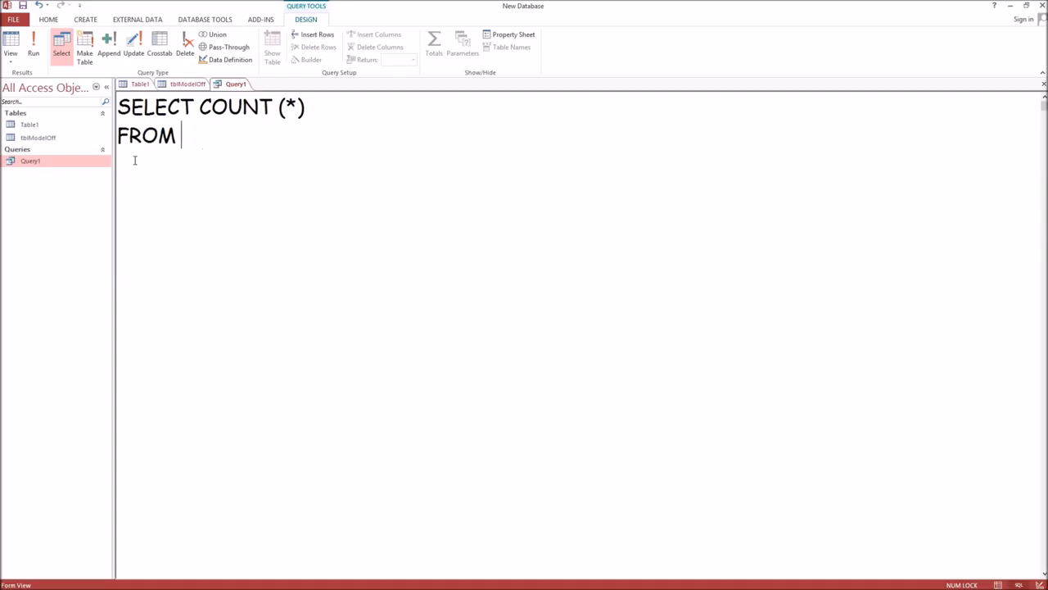
# Start a subquery under FROM with (SELECT [Postal Code] and FROM tblModelOff on separate lines.
pyautogui.press('Return')
pyautogui.write('(SELECT ')
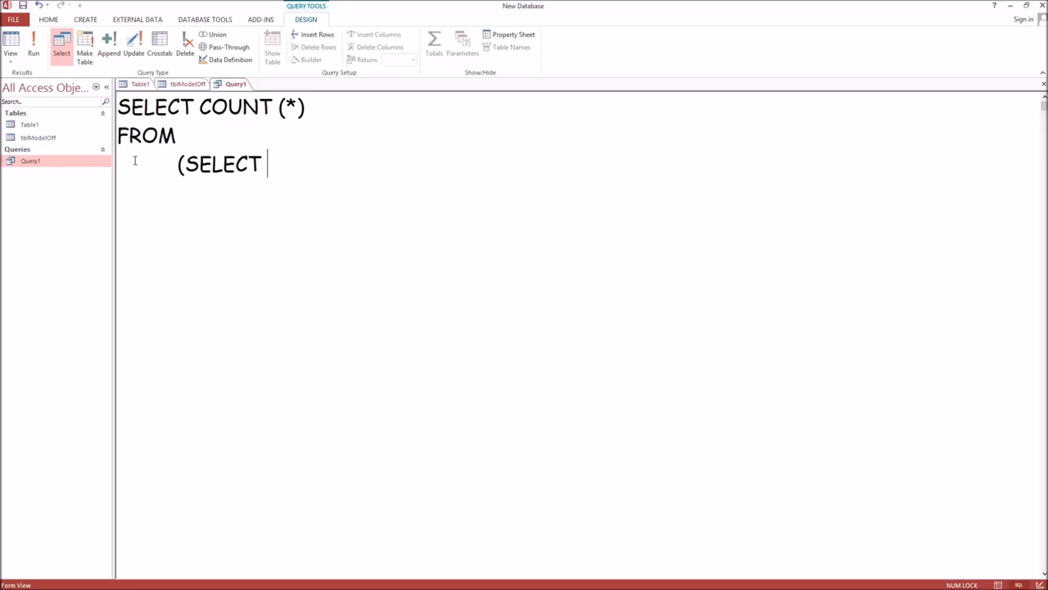
pyautogui.write('[Postal')
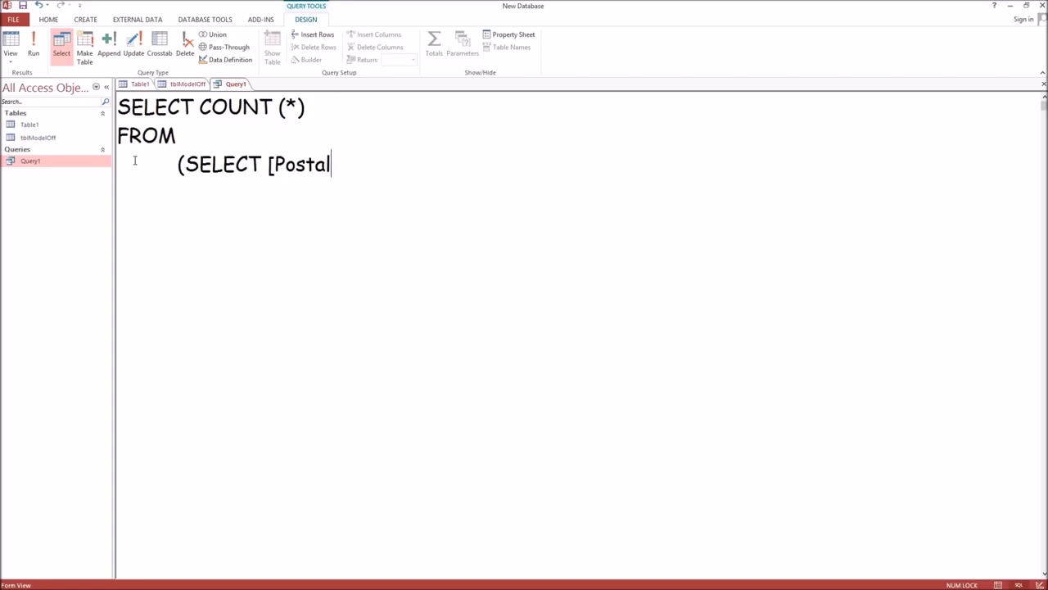
pyautogui.write(' Code]')
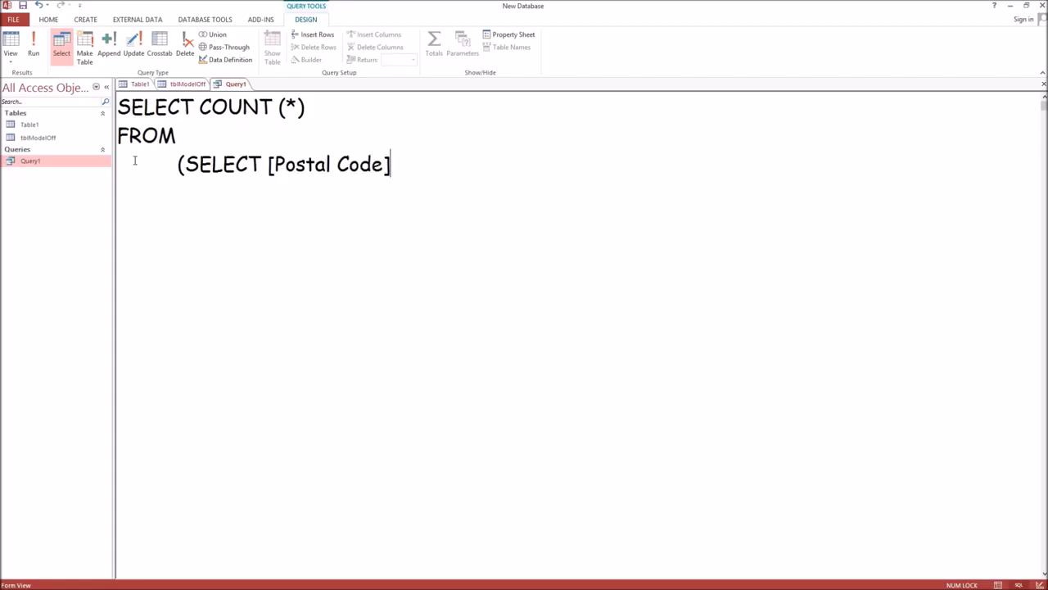
pyautogui.press('Return')
pyautogui.press('Tab')
pyautogui.write('FROM t')
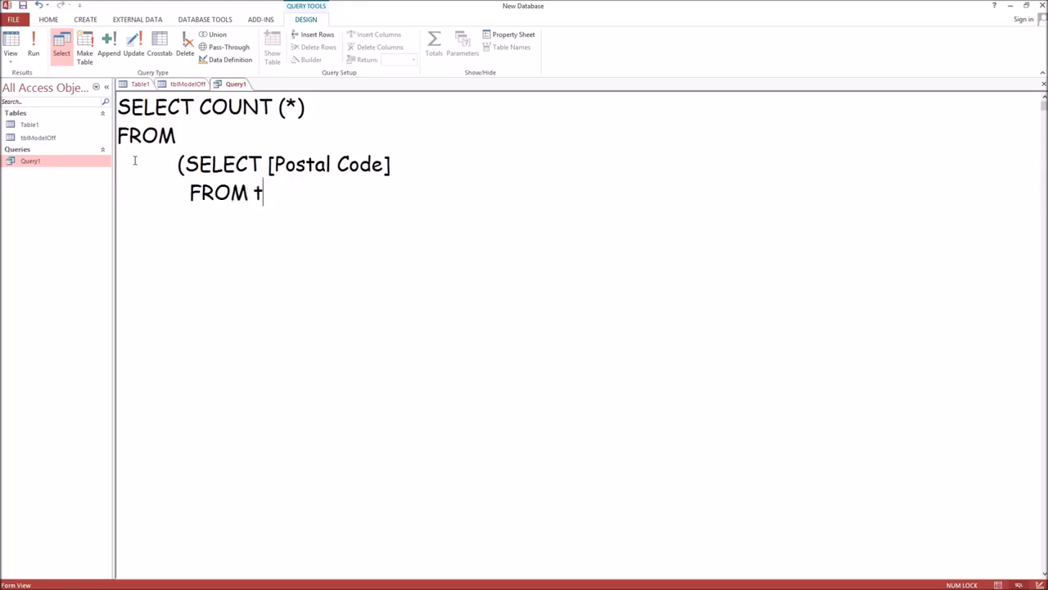
pyautogui.write('blModelOff')
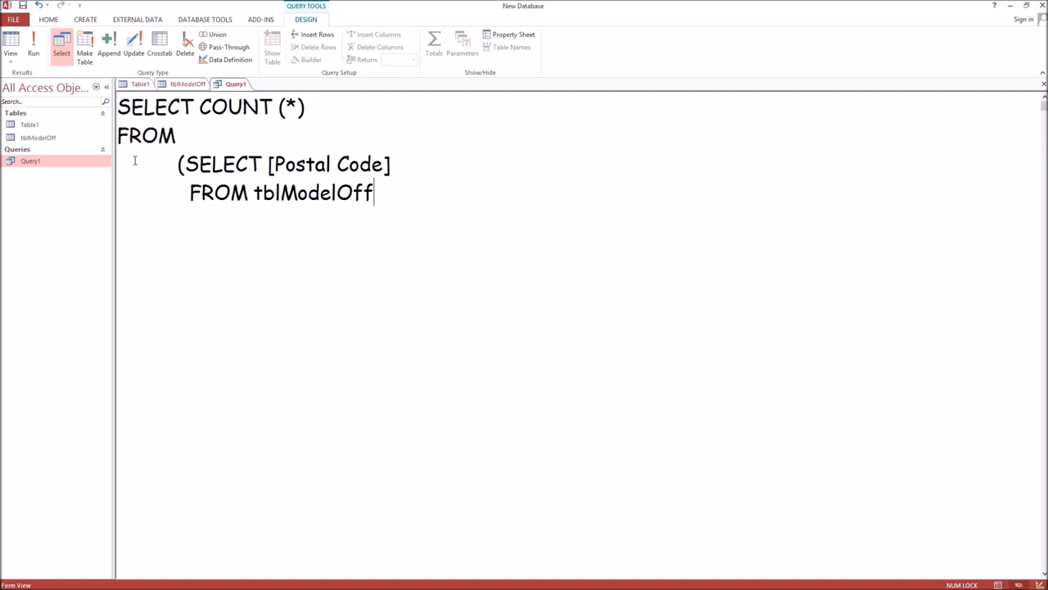
# Add the line GROUP BY MONTHNAME(MONTH([Date])), [Postal Code] to the subquery.
pyautogui.press('Return')
pyautogui.write('GROUP BY')
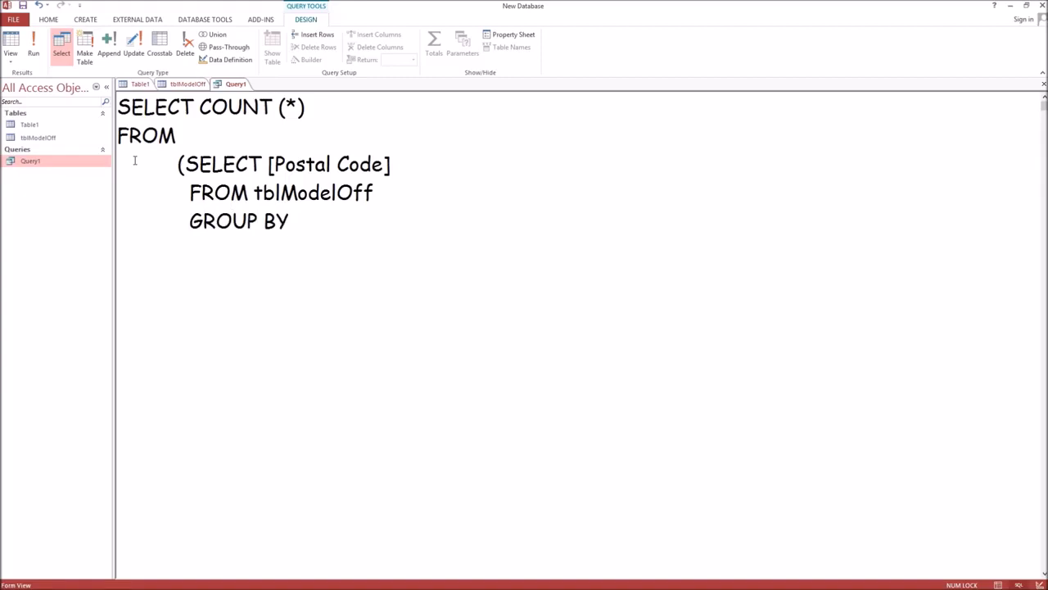
pyautogui.write(' MONTHNAME(')
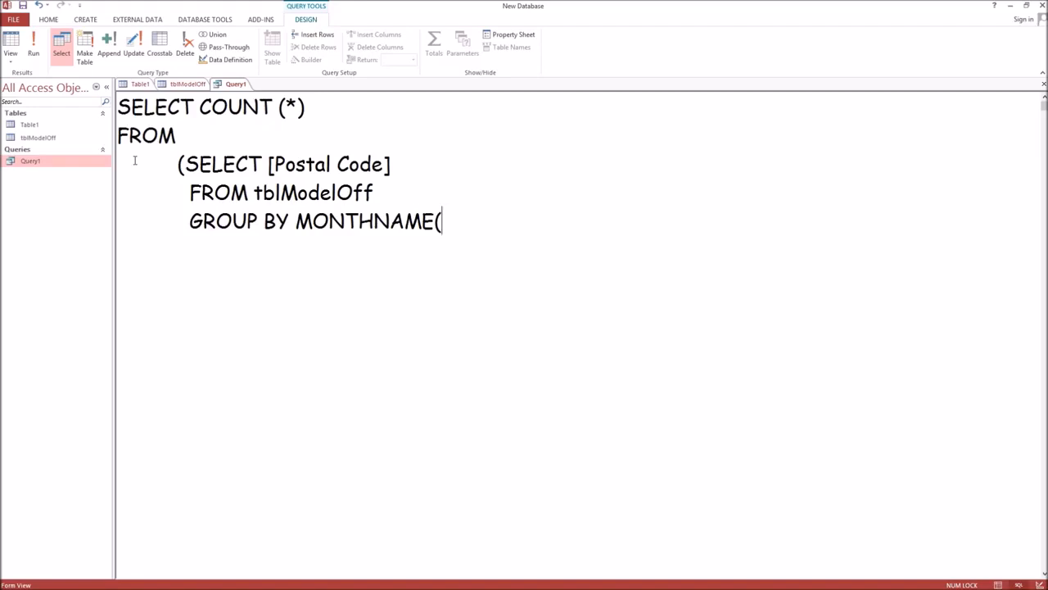
pyautogui.write('MONTH(')
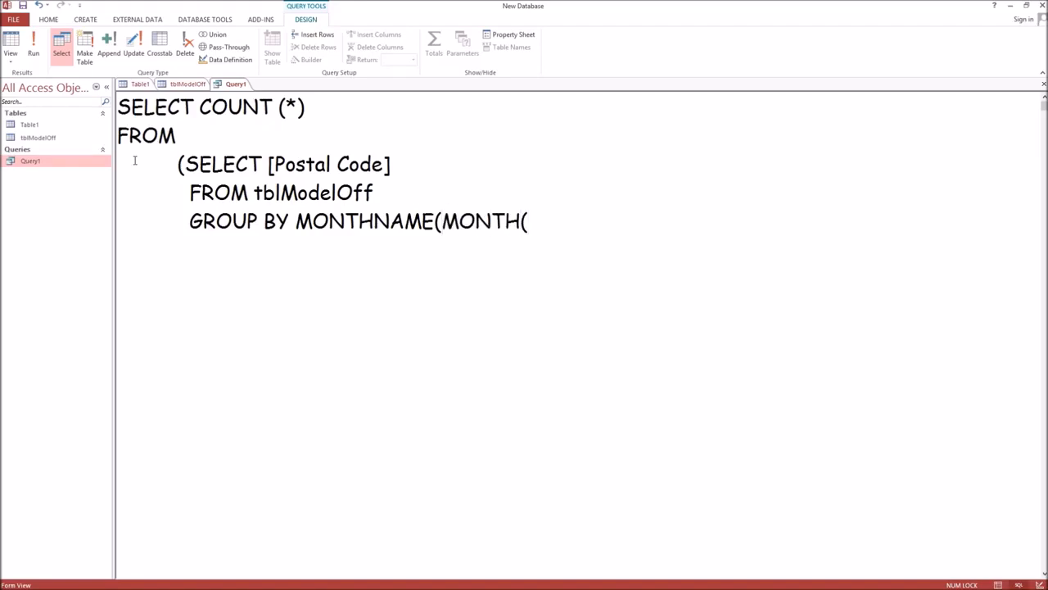
pyautogui.write('[Date]')
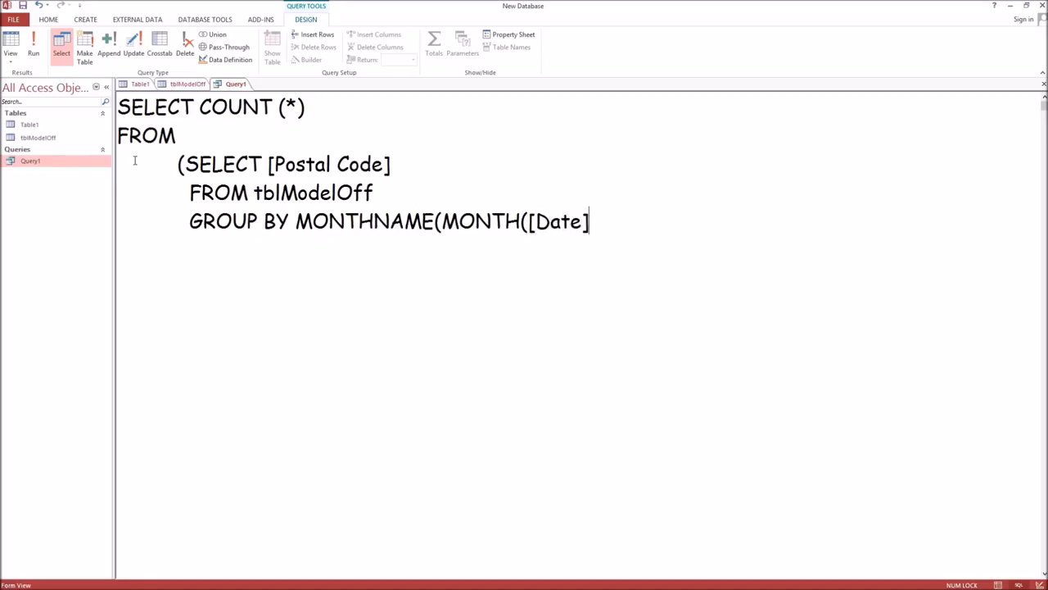
pyautogui.write(')), [Postal')
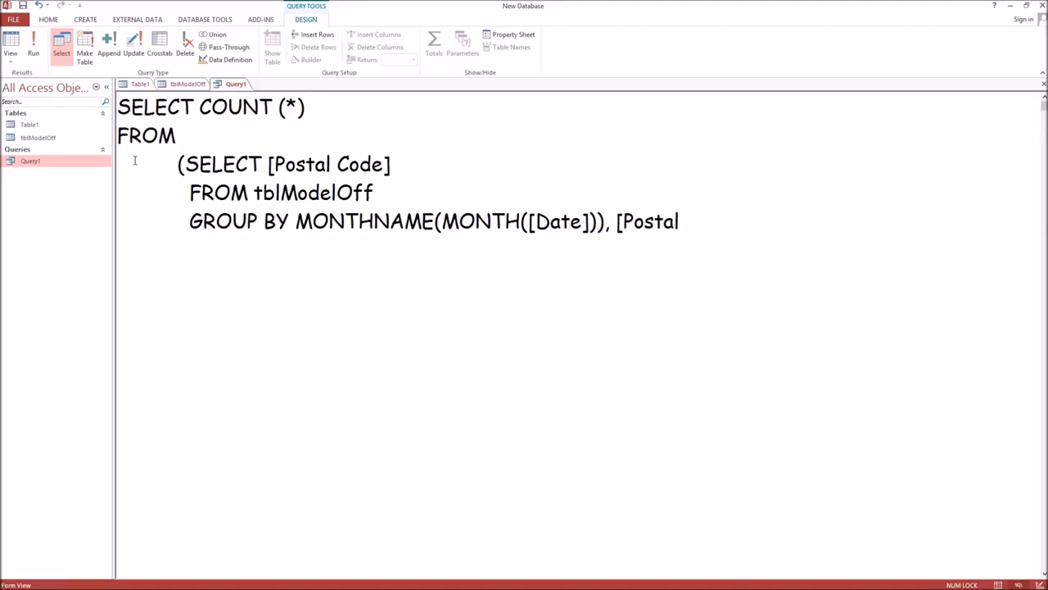
pyautogui.write(' Code]')
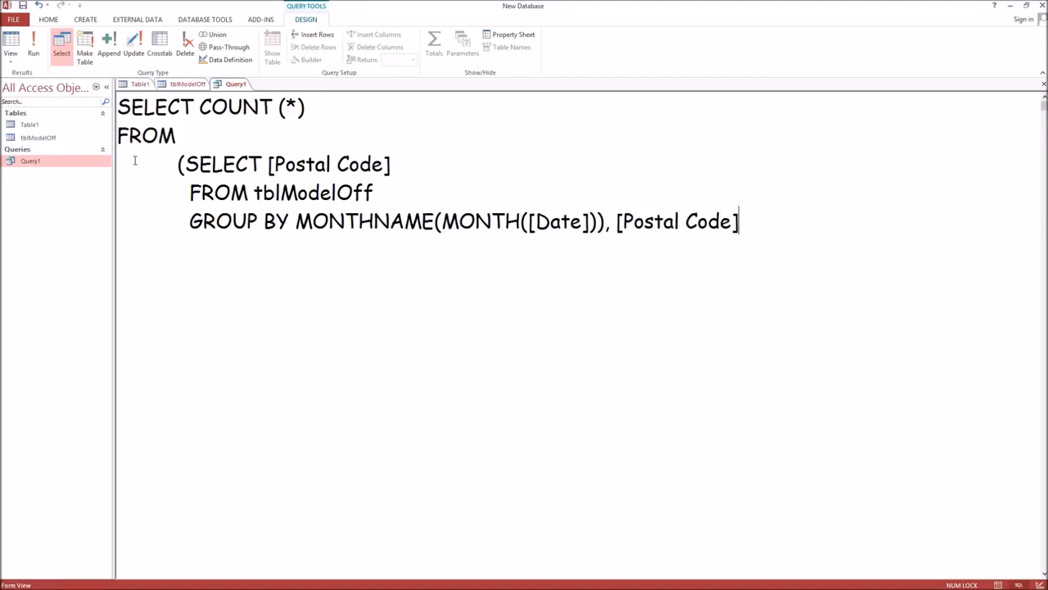
# Add the line HAVING MONTHNAME(MONTH([Date])) = "February" to the subquery, reusing the month expression from the GROUP BY line.
pyautogui.press('Return')
pyautogui.write('HAVING')
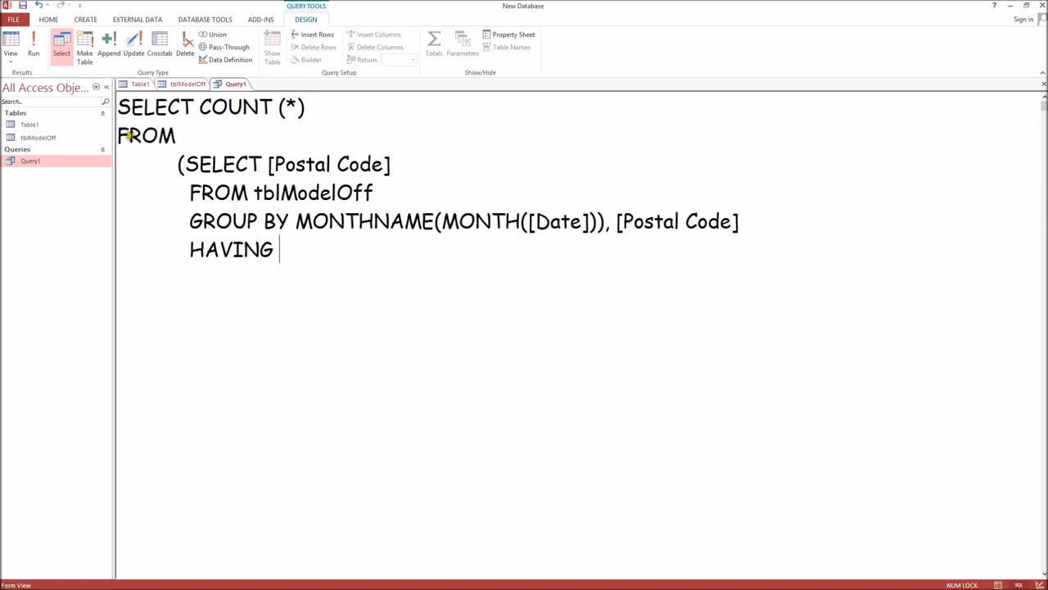
pyautogui.click(606, 222)
pyautogui.moveTo(607, 223); pyautogui.dragTo(297, 223)
pyautogui.hotkey('ctrl', 'c')
pyautogui.click(324, 249)
pyautogui.hotkey('ctrl', 'v')
pyautogui.write('= "')
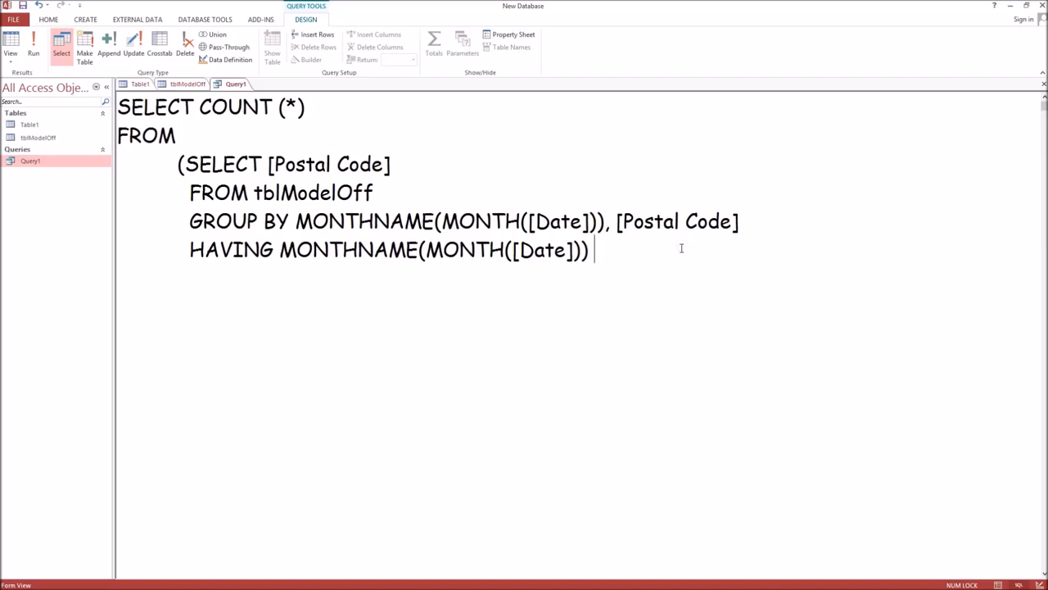
pyautogui.write('February"')
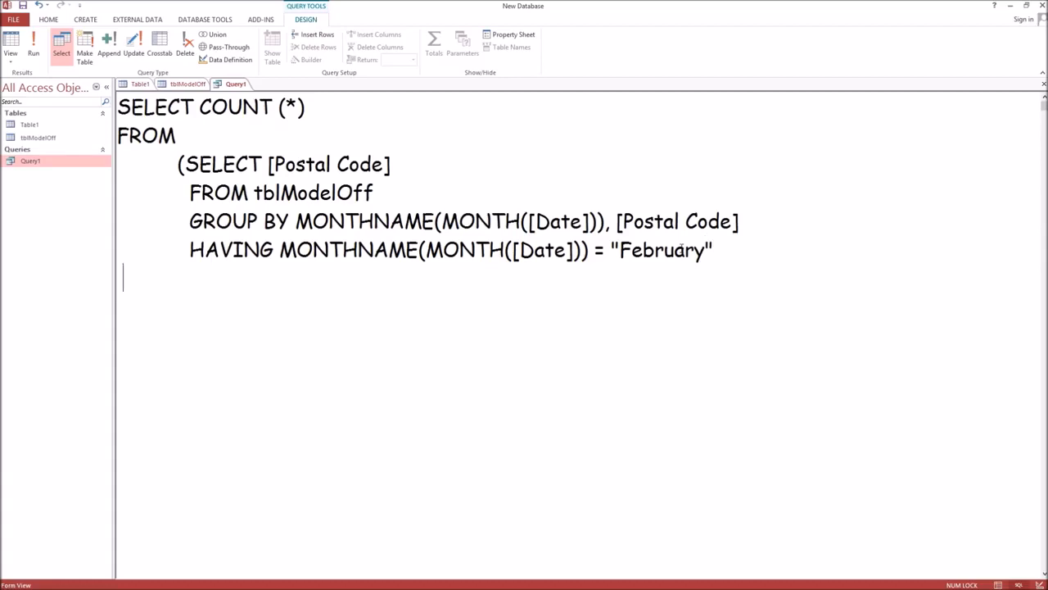
# Add the condition AND SUM(Quantity) > 400 below the HAVING line.
pyautogui.write('            AND SUM(')
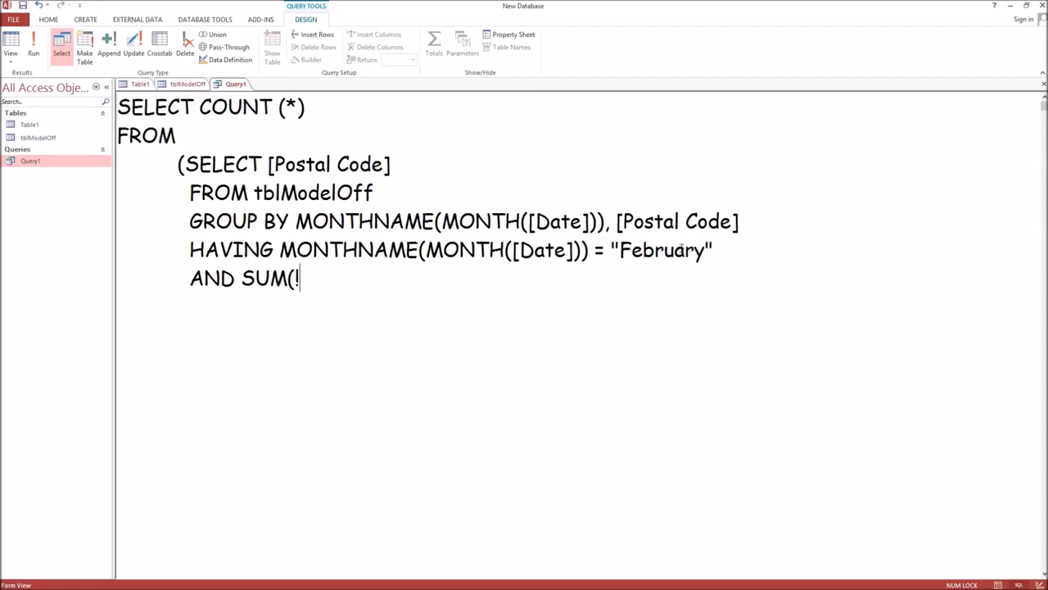
pyautogui.write('Quantity)')
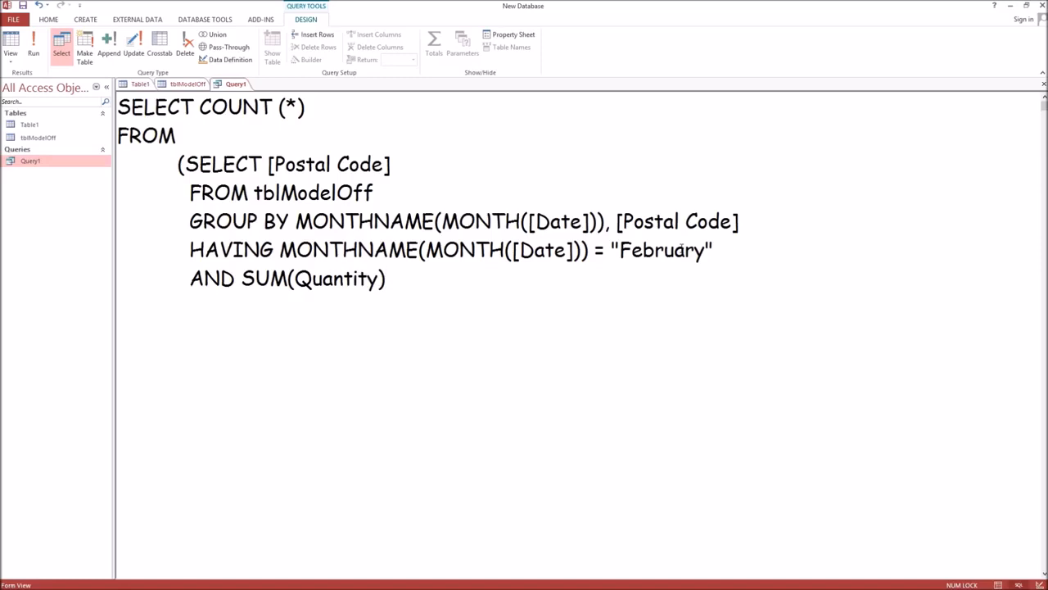
pyautogui.write(' > 400')
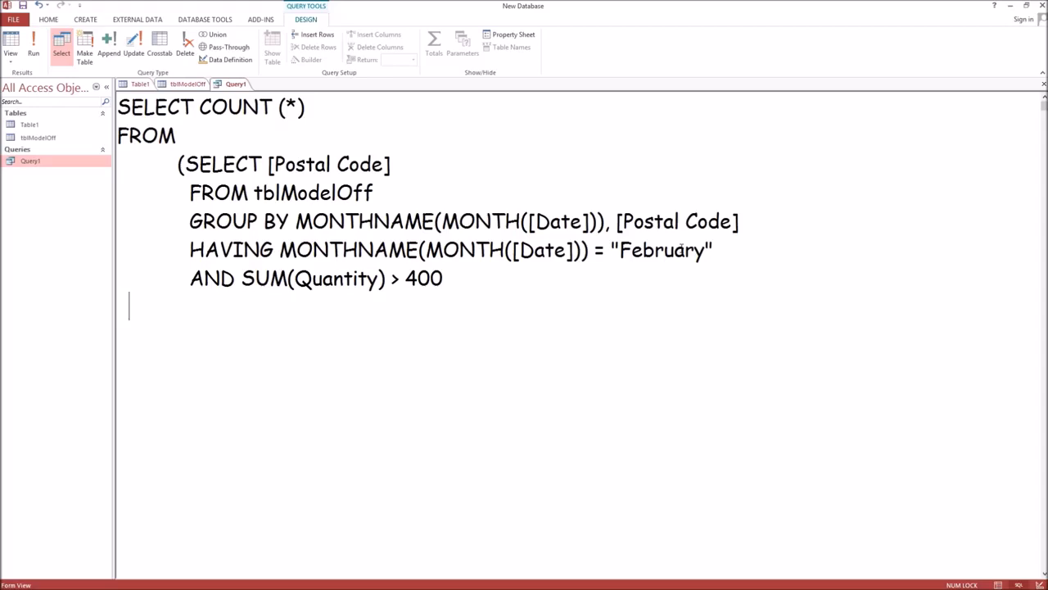
# Close the subquery with ORDER BY Sum(Quantity) DESC) and run the query.
pyautogui.write('ORDER BY S')
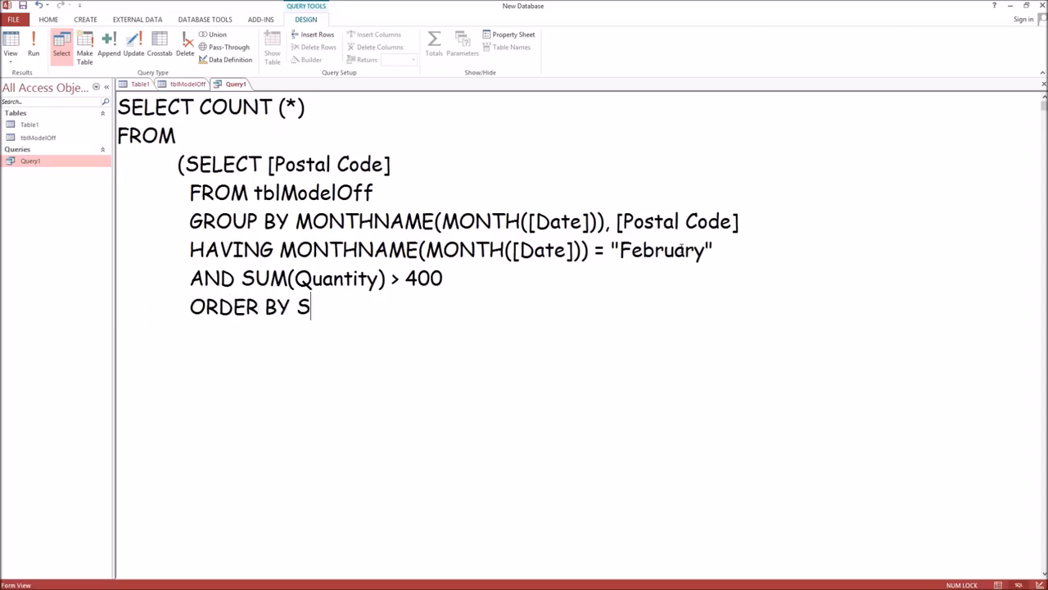
pyautogui.write('um(Qua')
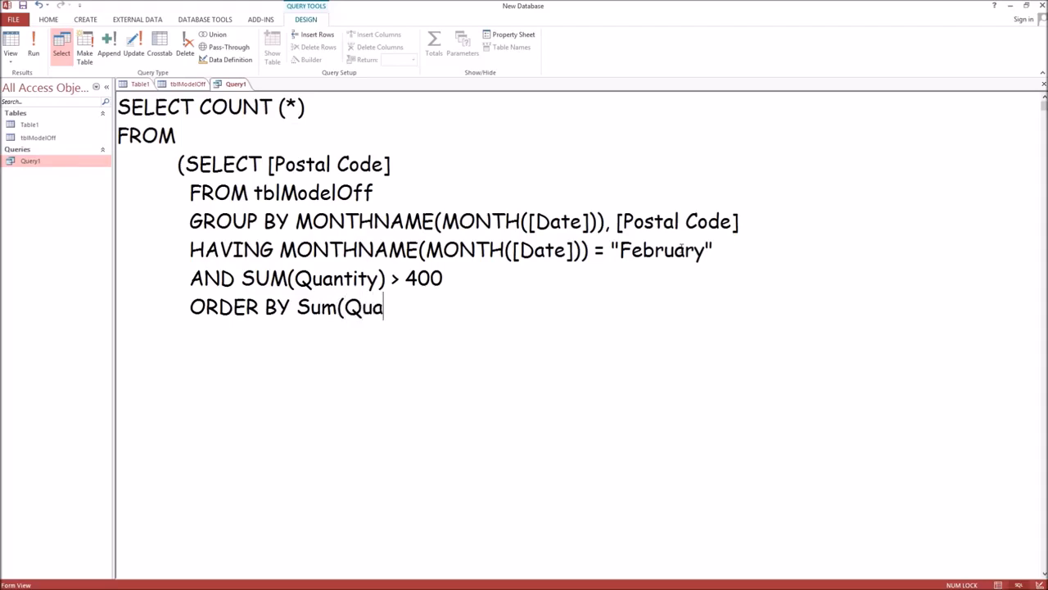
pyautogui.write('ntity) DE')
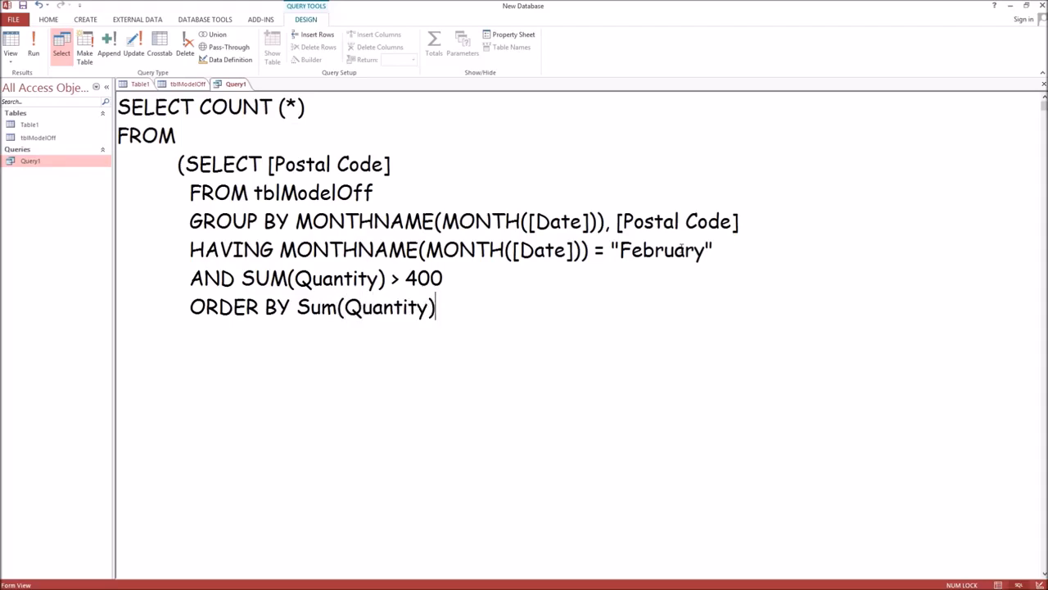
pyautogui.write('SC')
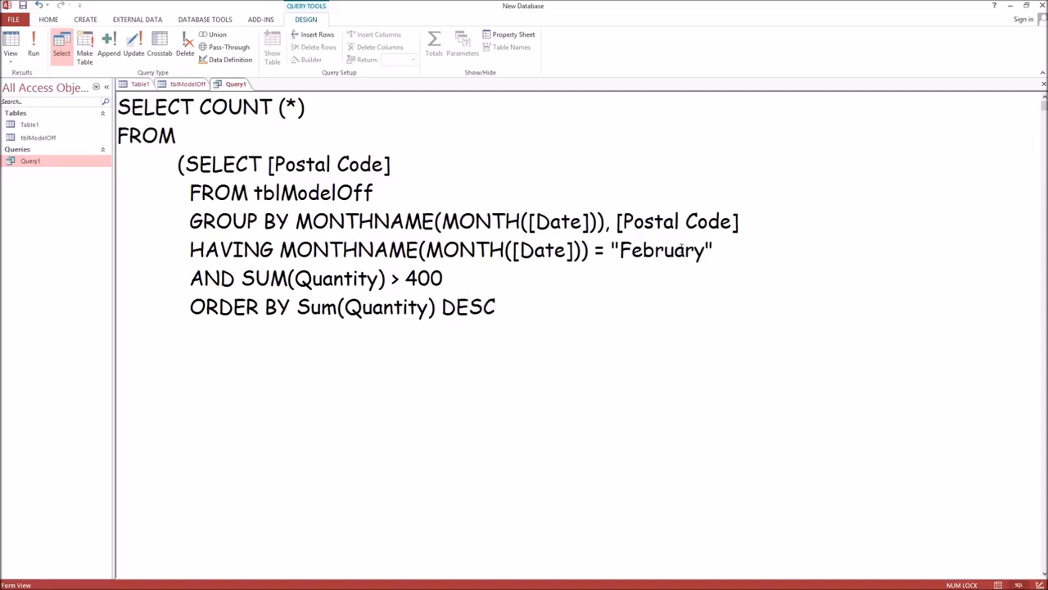
pyautogui.write(')')
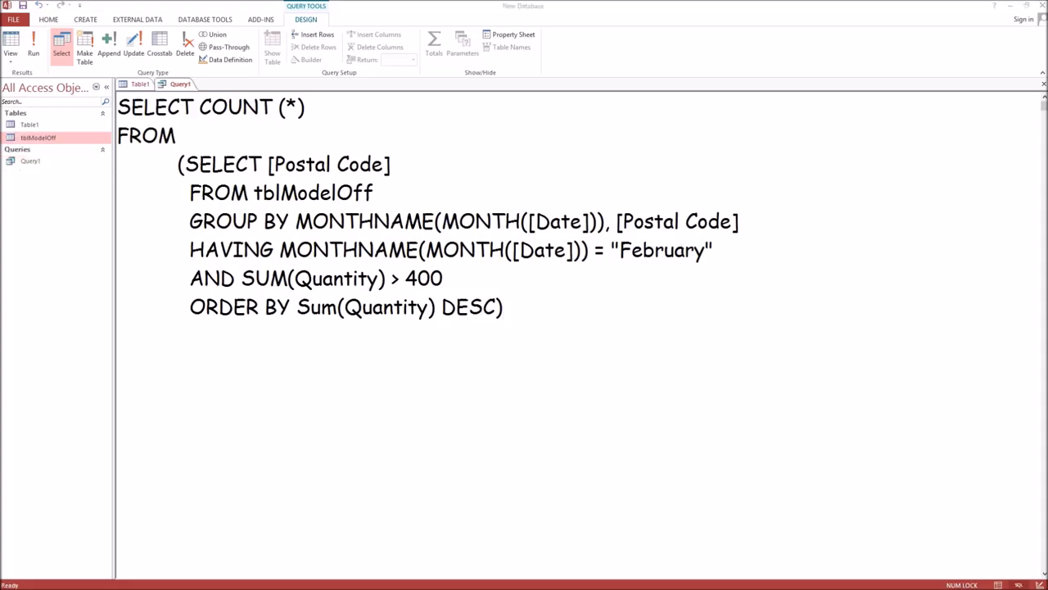
pyautogui.click(508, 310)
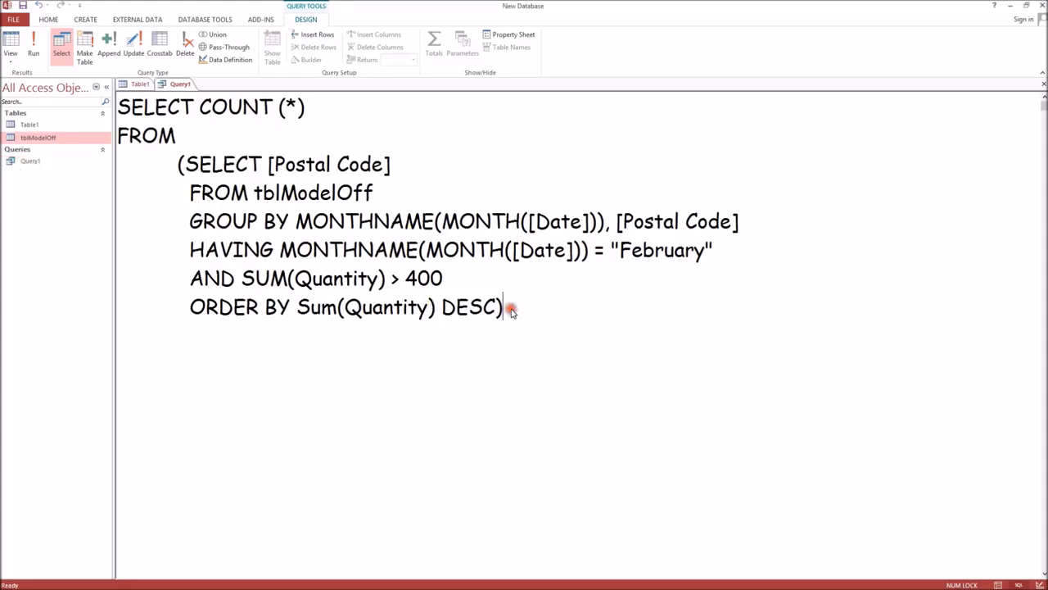
pyautogui.click(34, 43)
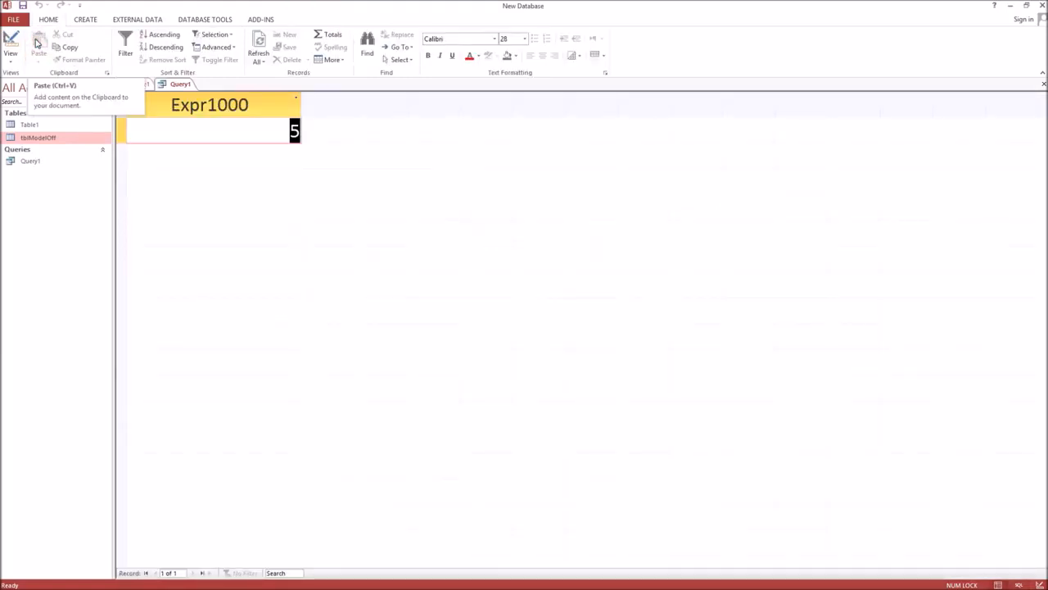
# Switch to the questions PDF in the browser, compare the Question 7 options with the query result and read Question 8.
pyautogui.hotkey('alt', 'Tab')
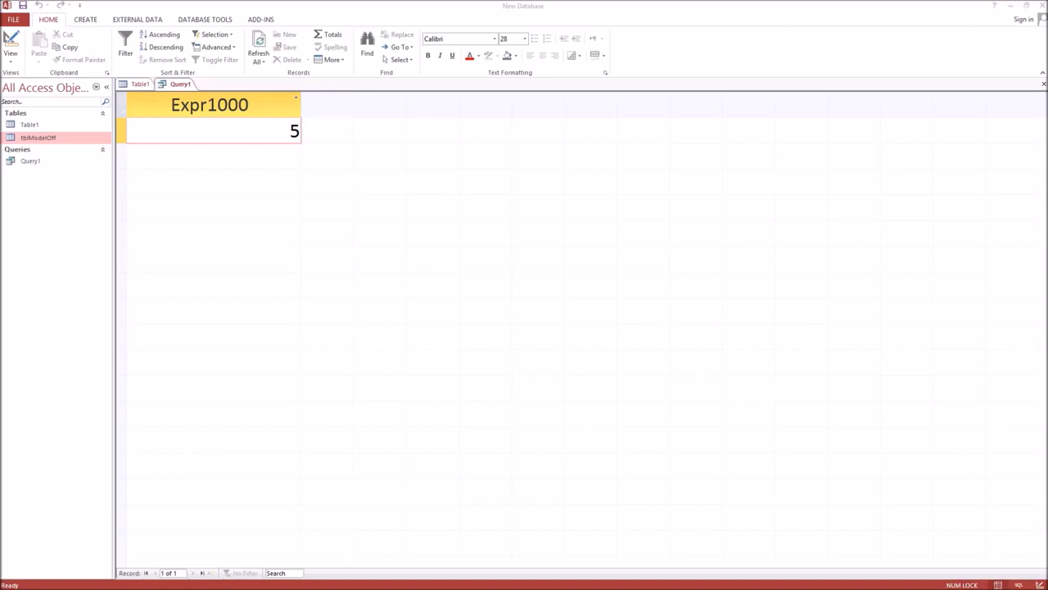
pyautogui.hotkey('alt', 'Tab')
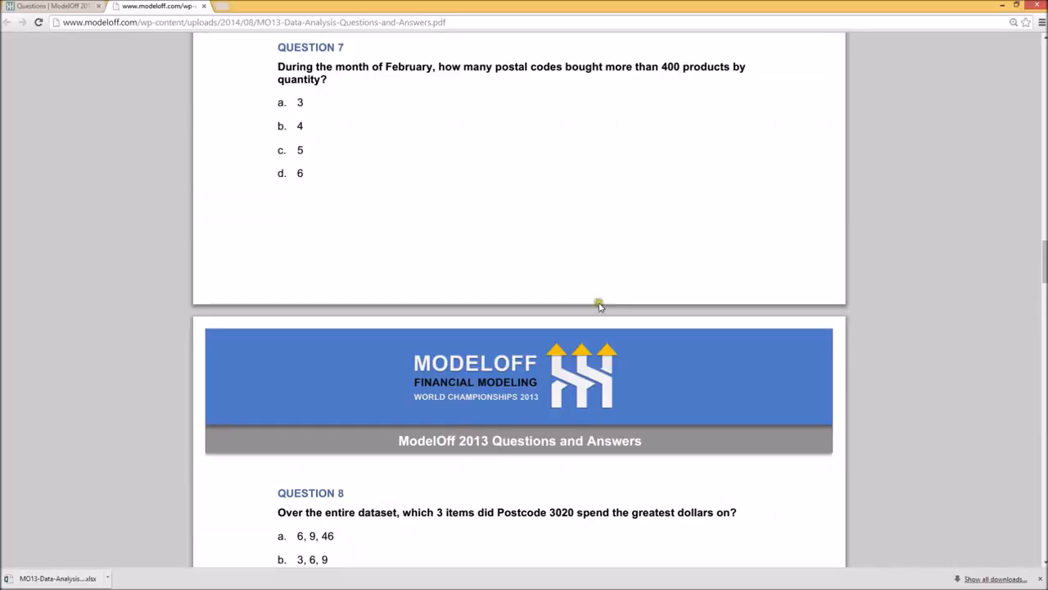
pyautogui.scroll(-3, 753, 496)
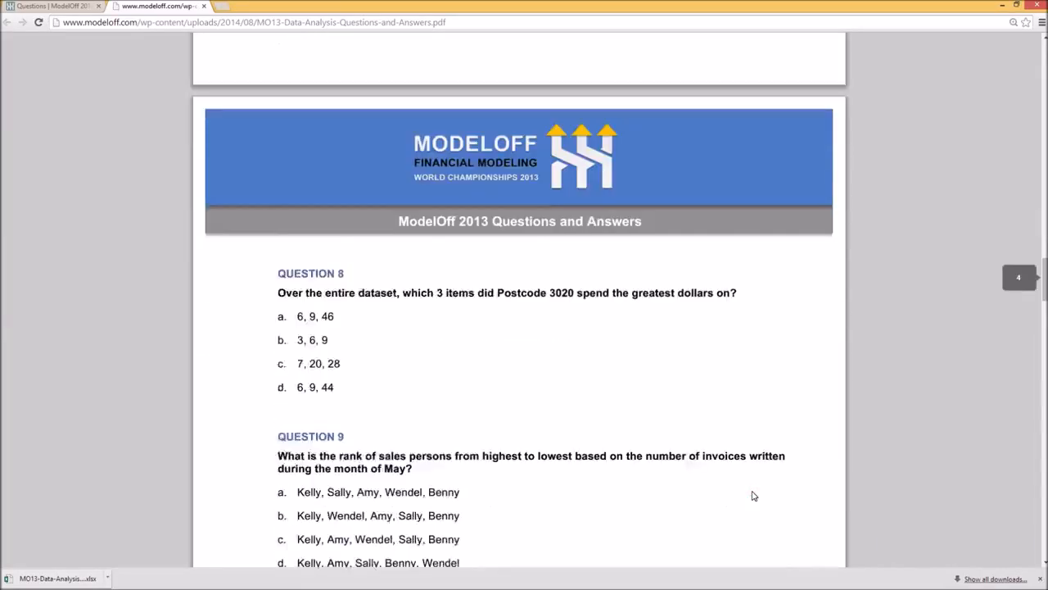
pyautogui.scroll(-2, 753, 496)
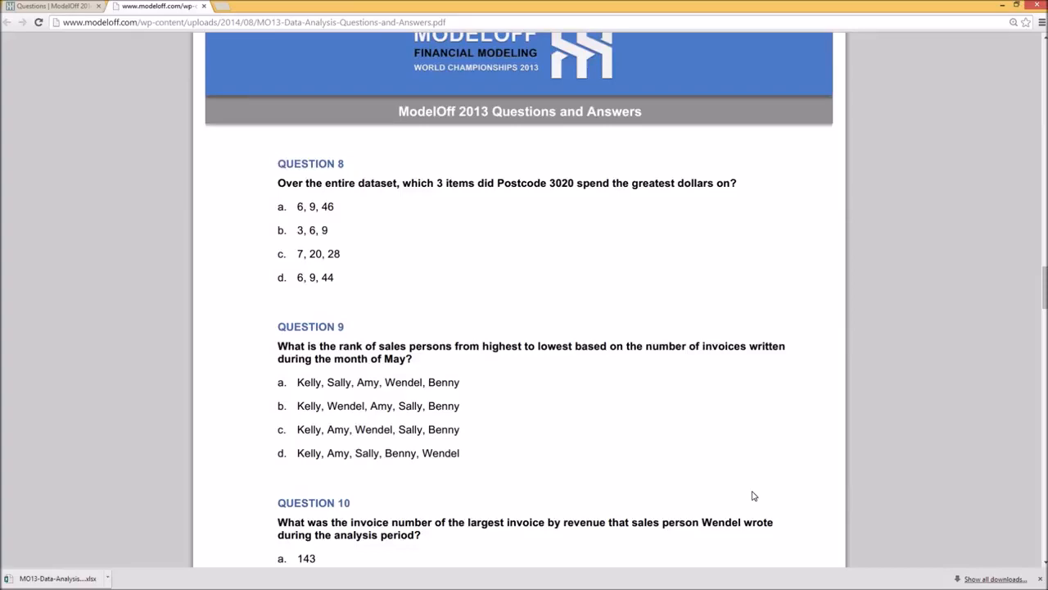
pyautogui.scroll(4, 754, 495)
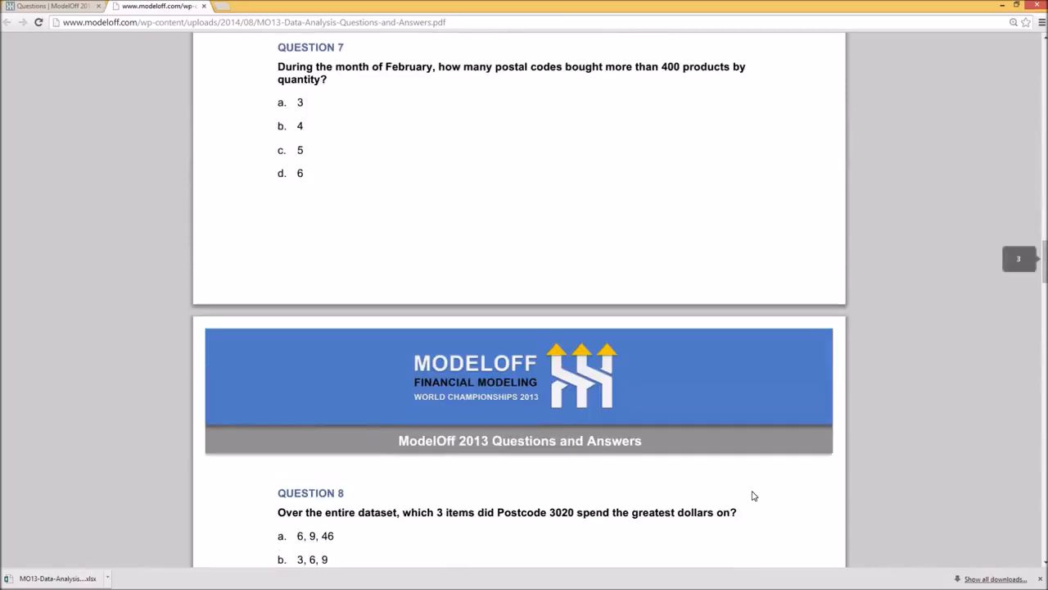
pyautogui.scroll(-3, 753, 496)
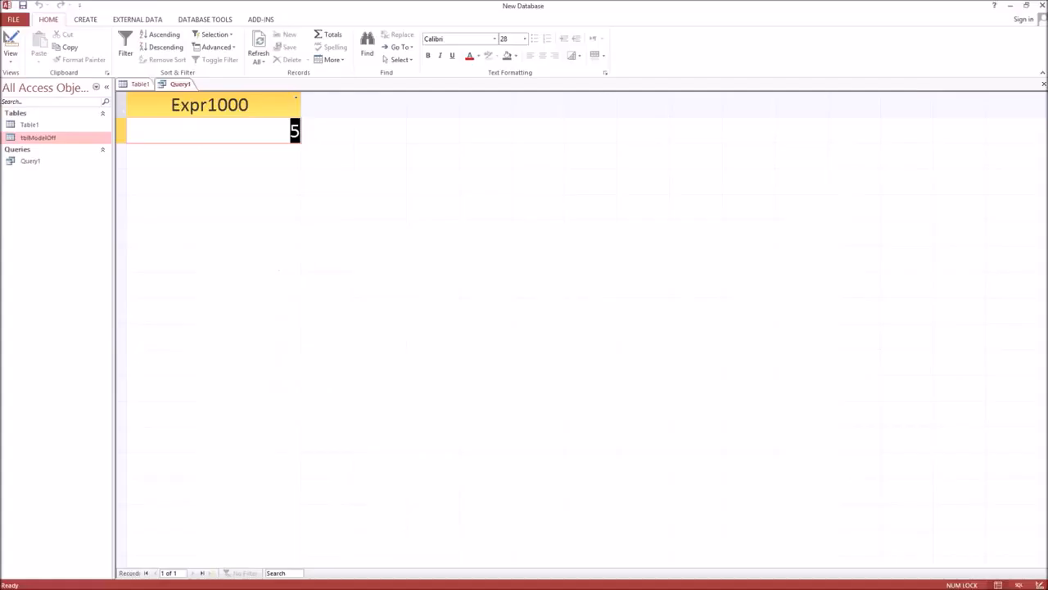
# Switch back to Access, show the query as SQL, replace COUNT (*) with TOP 3 [Item Code] and delete the whole subquery following FROM.
pyautogui.click(12, 61)
pyautogui.click(25, 102)
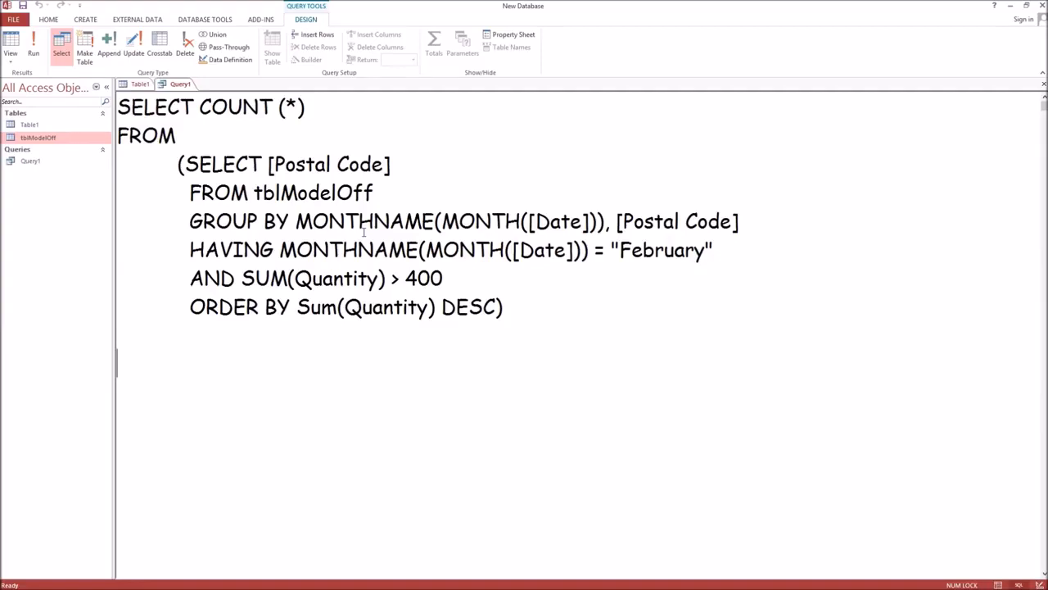
pyautogui.moveTo(308, 106); pyautogui.dragTo(202, 109)
pyautogui.write('T')
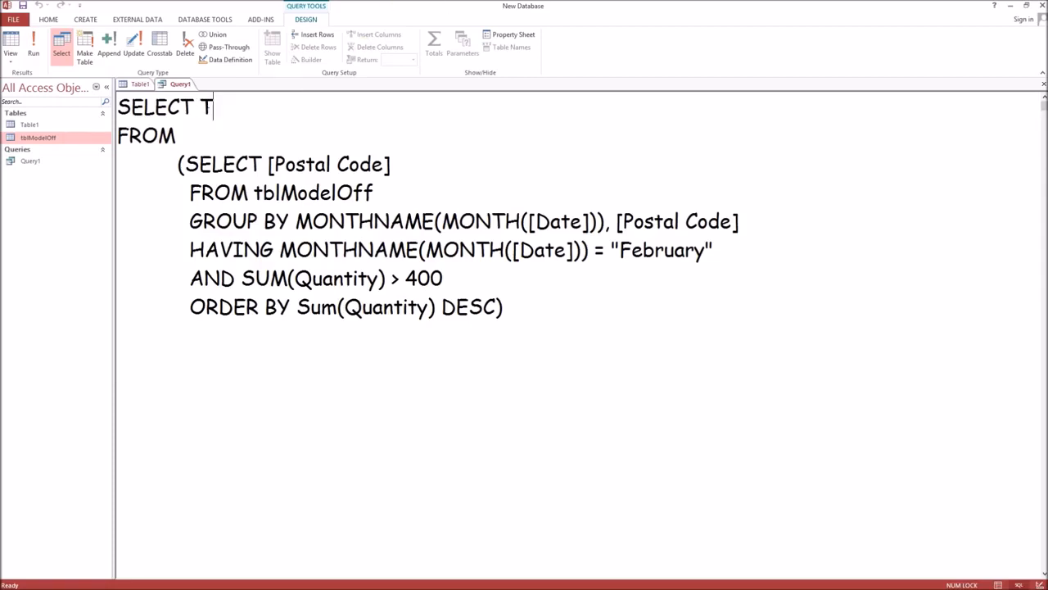
pyautogui.write('OP 2')
pyautogui.press('BackSpace')
pyautogui.press('BackSpace')
pyautogui.write('3 [It')
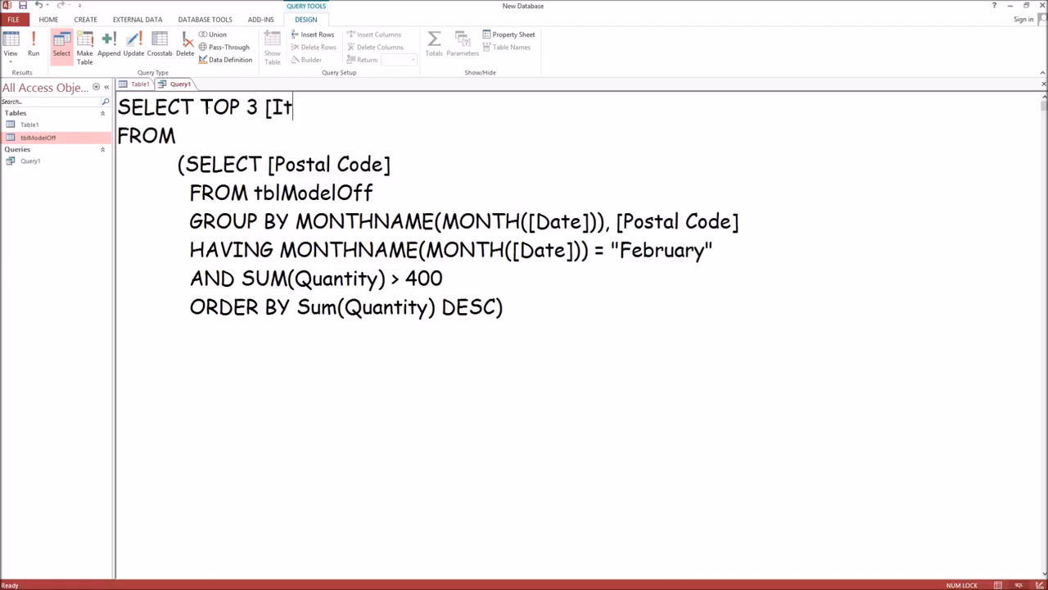
pyautogui.write('em Code')
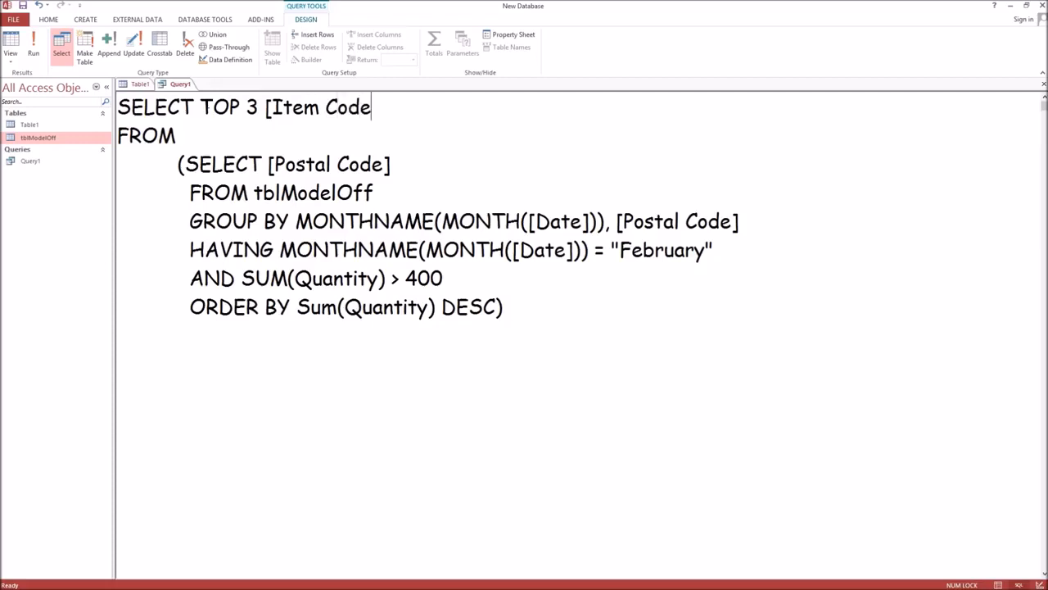
pyautogui.write(']')
pyautogui.moveTo(542, 308); pyautogui.dragTo(118, 164)
pyautogui.press('Delete')
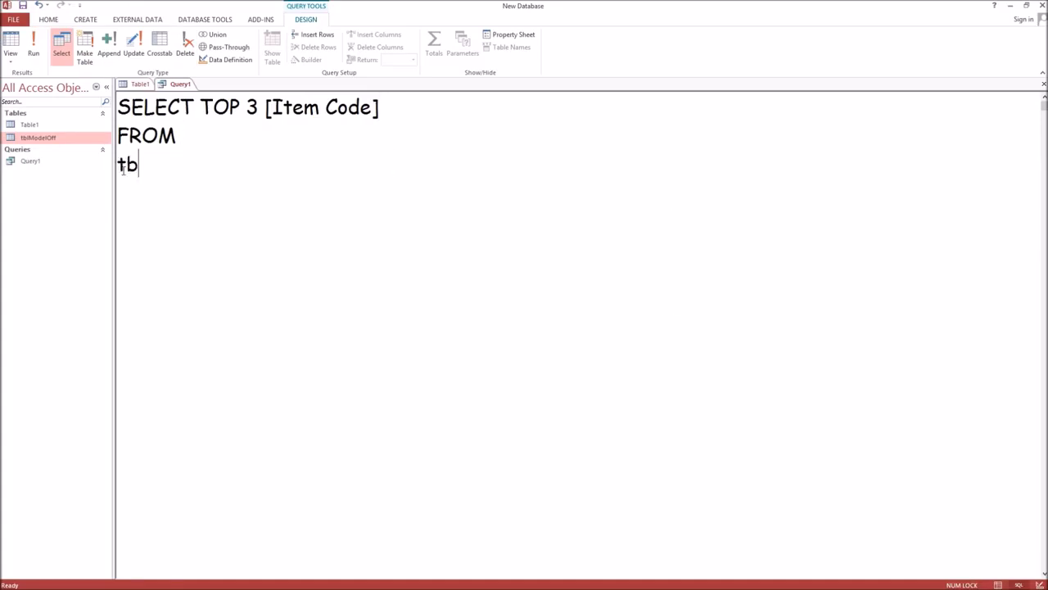
# Set tblModelOff as the FROM source and add the condition WHERE [Postal Code] = 3020.
pyautogui.write('tblModelOff')
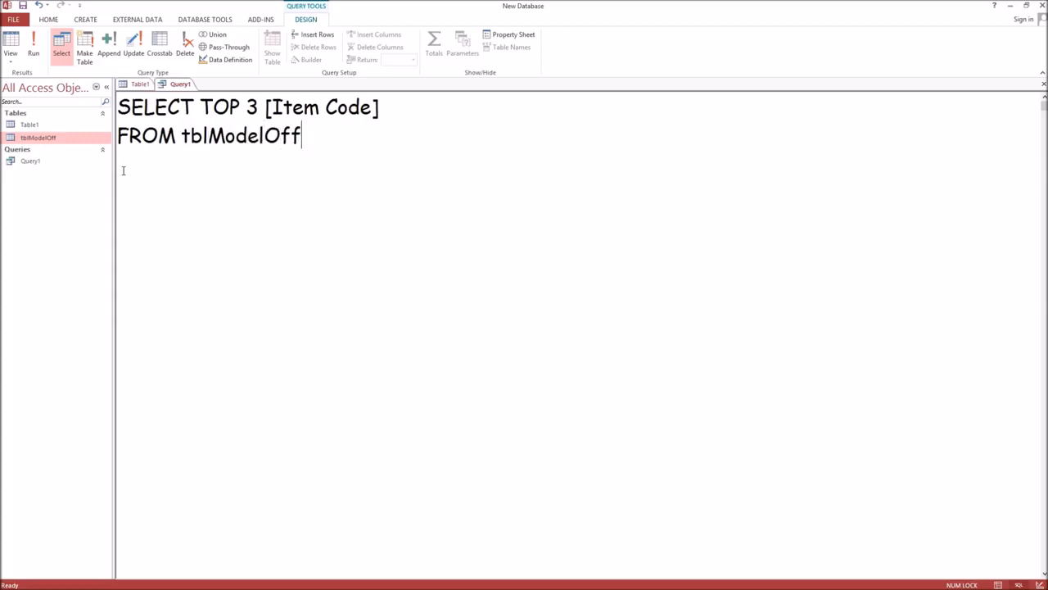
pyautogui.press('Return')
pyautogui.write('WHERE ')
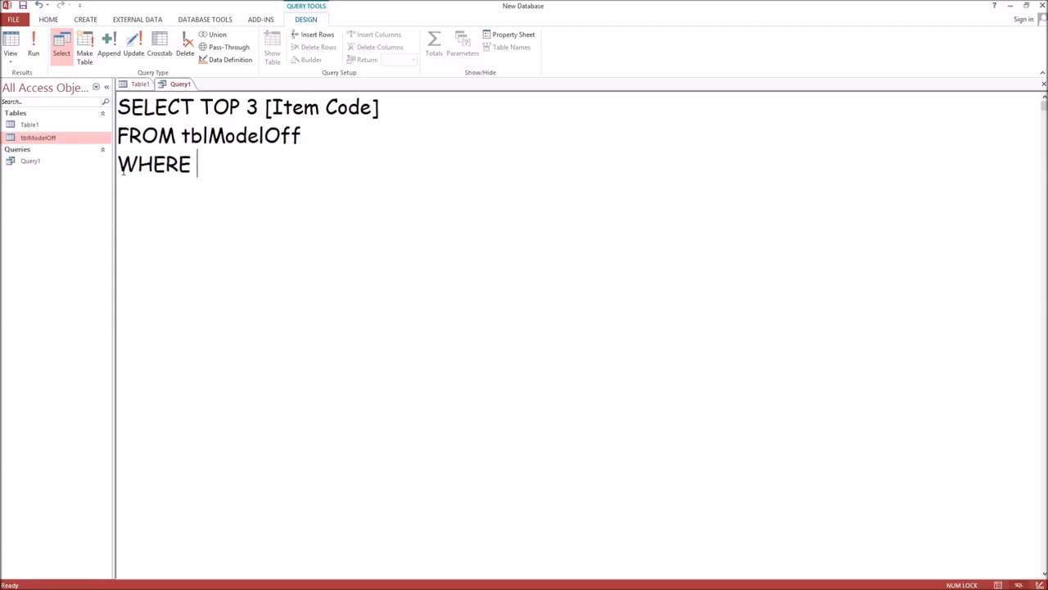
pyautogui.write('[Postal ')
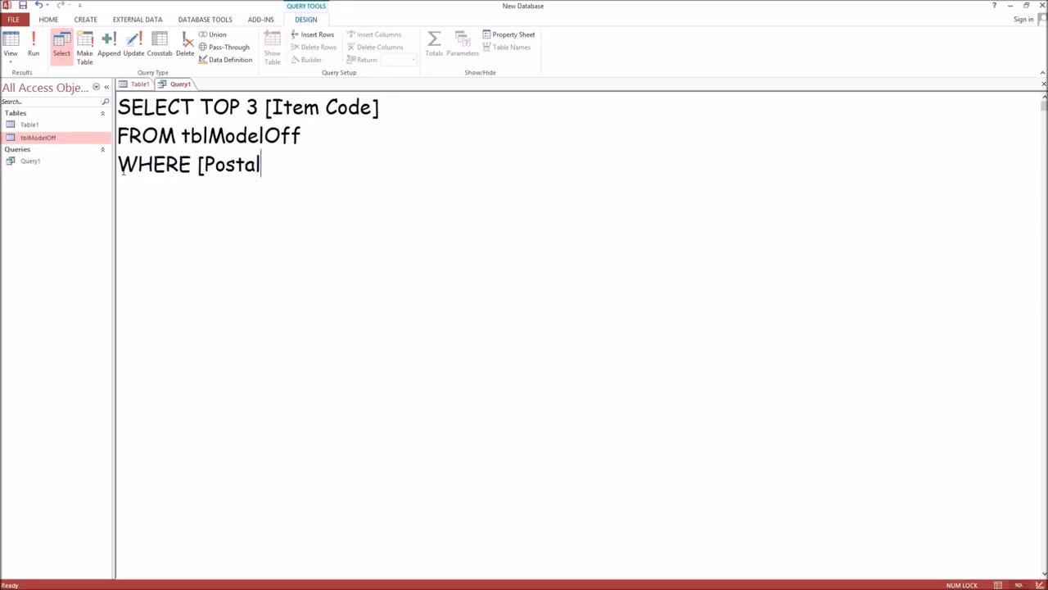
pyautogui.write('Code] = 3')
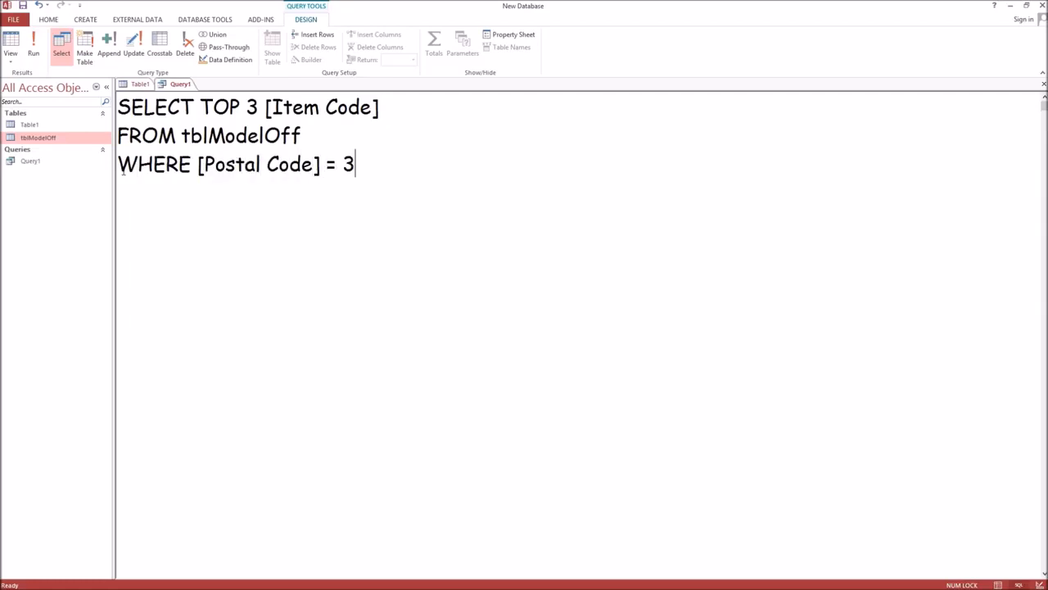
pyautogui.write('020')
# Add the line GROUP BY [Item Code] below the WHERE condition.
pyautogui.press('Return')
pyautogui.write('GROUP BY')
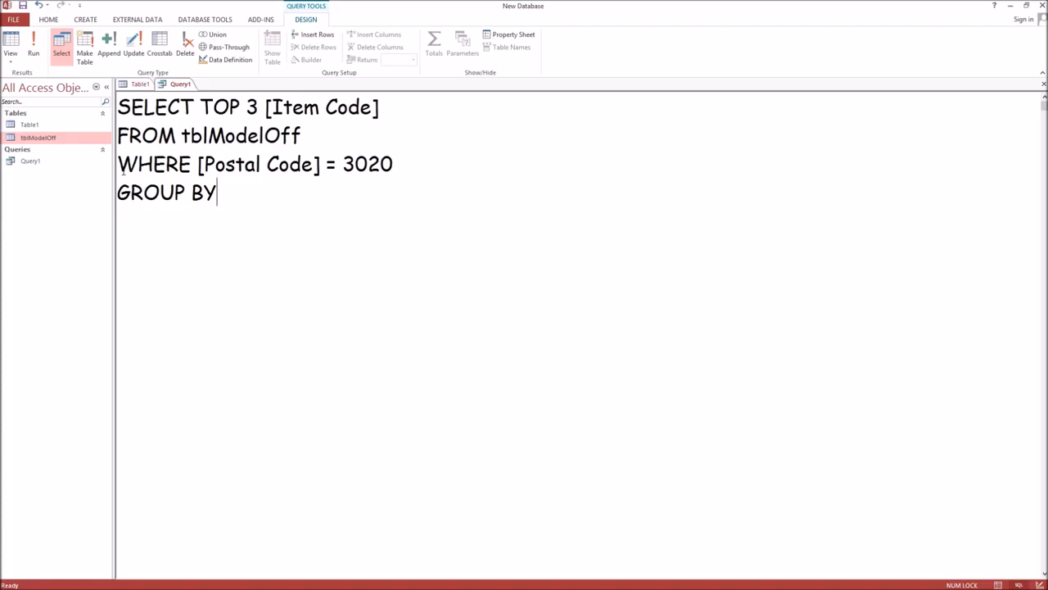
pyautogui.write(' [Item')
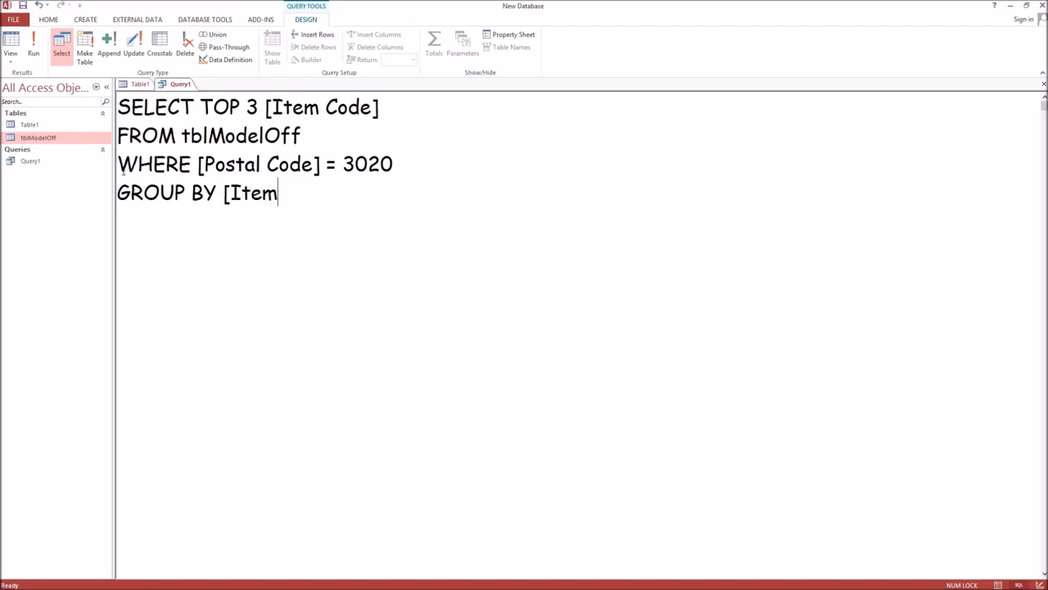
pyautogui.write(' Code]')
# Add ORDER BY SUM([Cost Per Unit]*[Quantity]) DESC as the last line and run the query.
pyautogui.press('Return')
pyautogui.write('\\')
pyautogui.press('BackSpace')
pyautogui.write('ORDE')
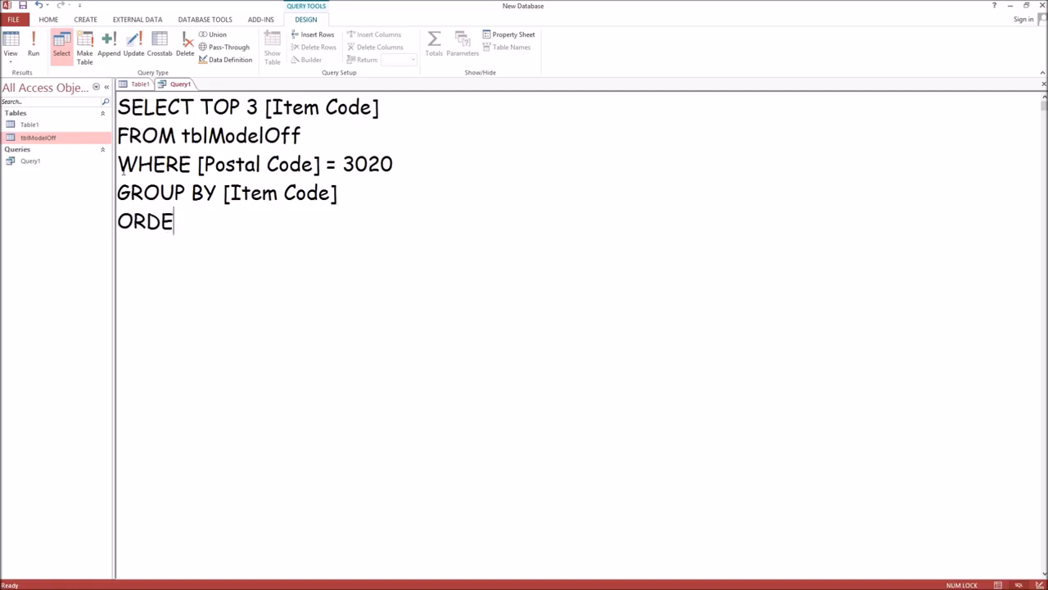
pyautogui.write('R BY SUM(')
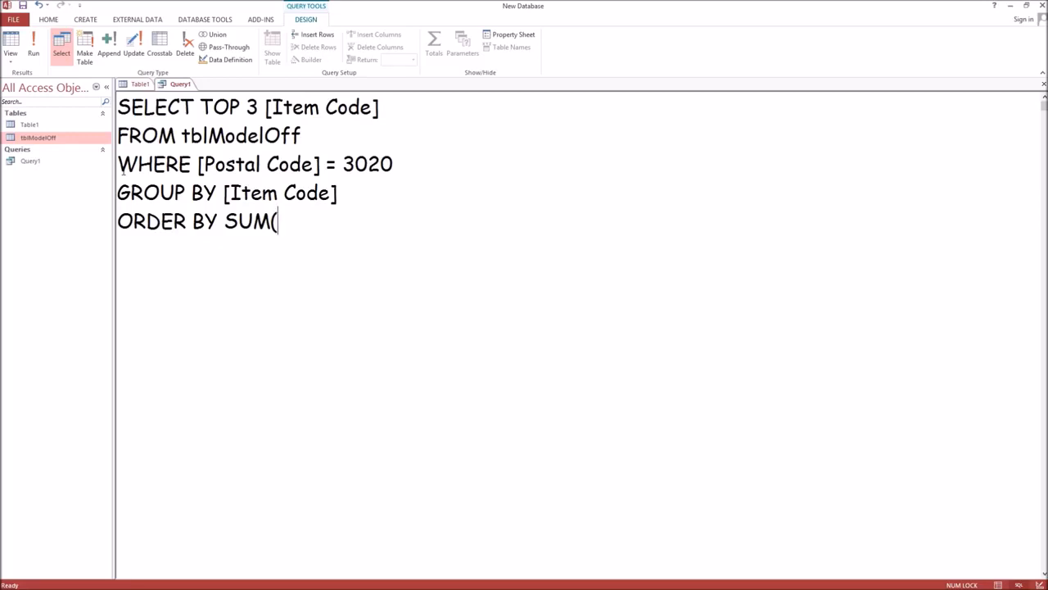
pyautogui.write('[Cost Per Unit')
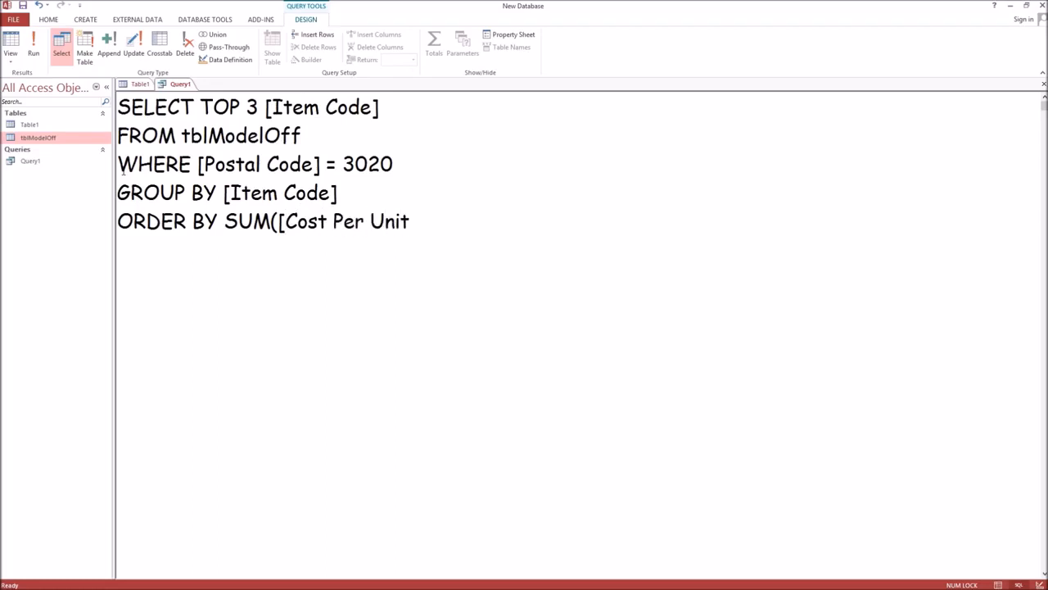
pyautogui.write(']* [')
pyautogui.press('BackSpace')
pyautogui.press('BackSpace')
pyautogui.write('[Quantity')
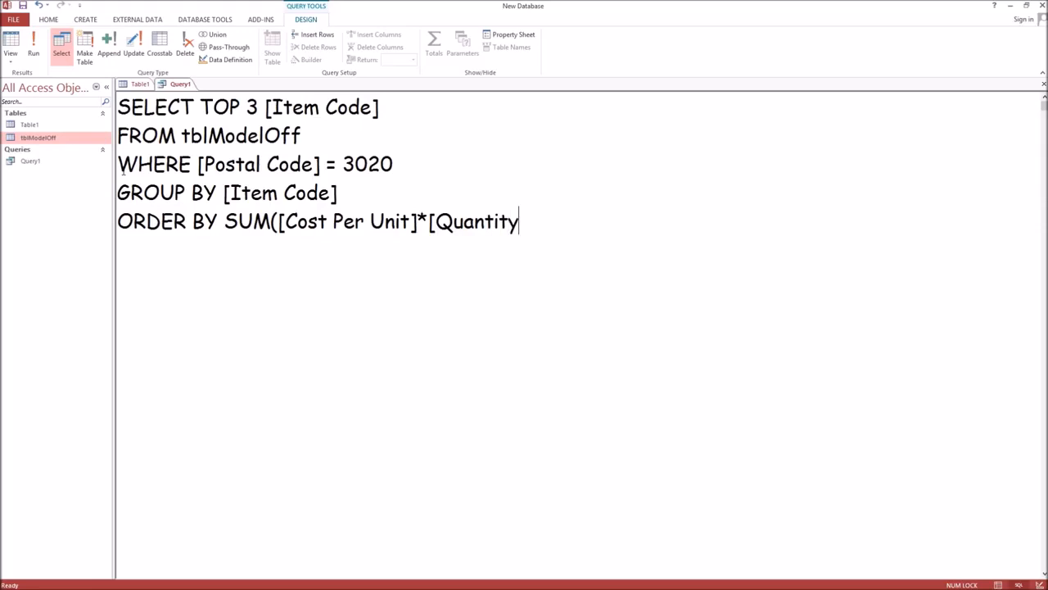
pyautogui.write(']) DESC')
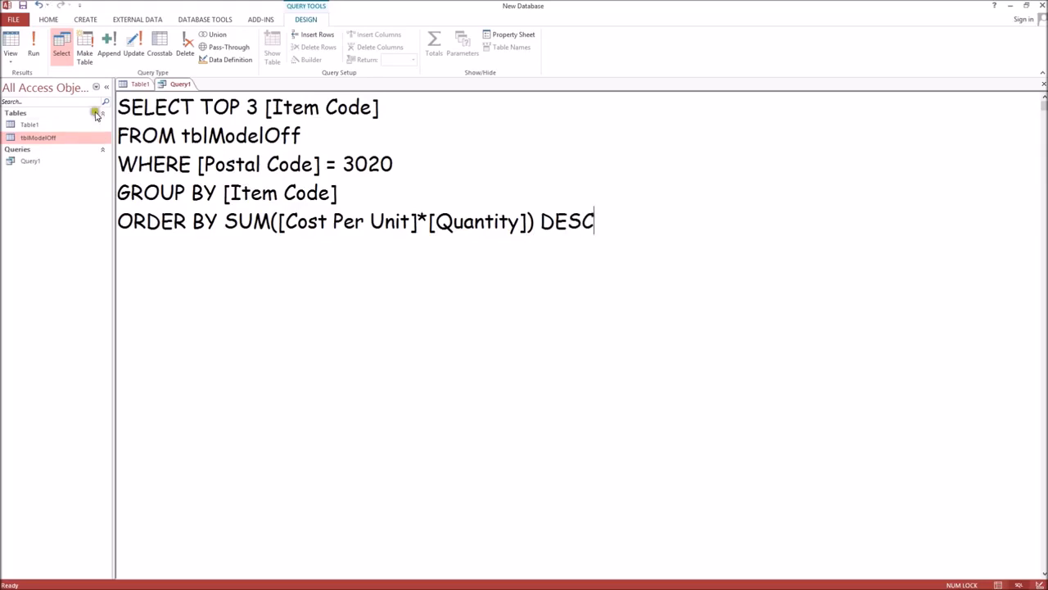
pyautogui.click(34, 49)
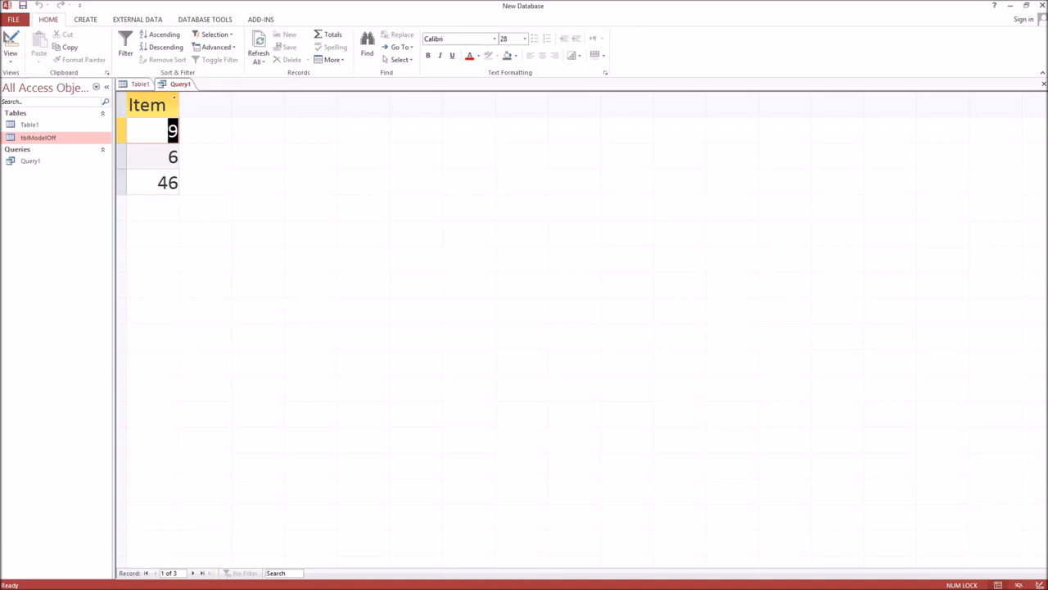
# Switch to the questions PDF in the browser, compare the Question 8 options with the query result and read Question 9.
pyautogui.hotkey('alt', 'Tab')
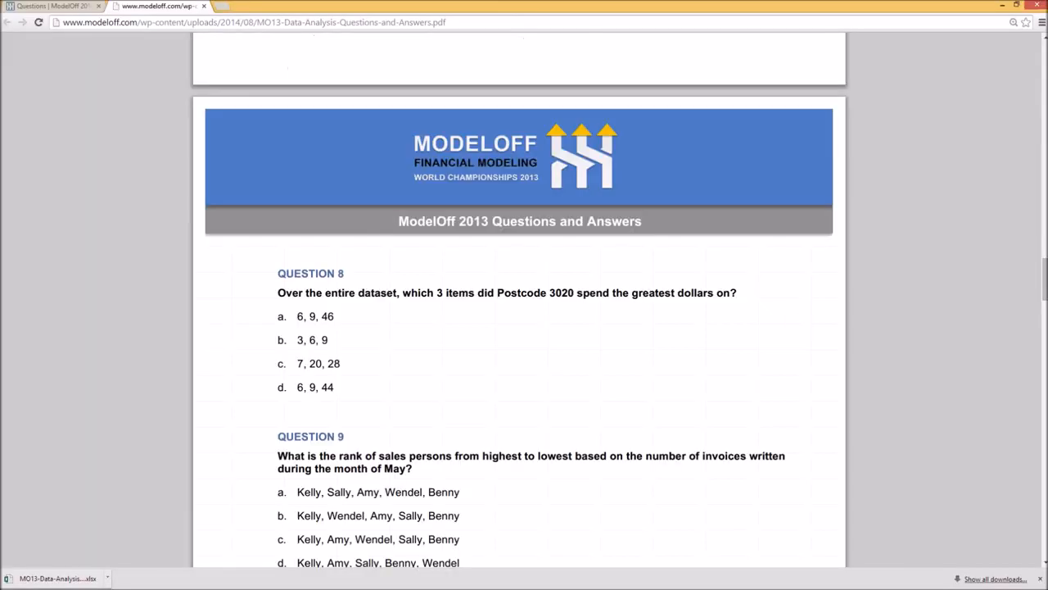
pyautogui.scroll(-2, 637, 529)
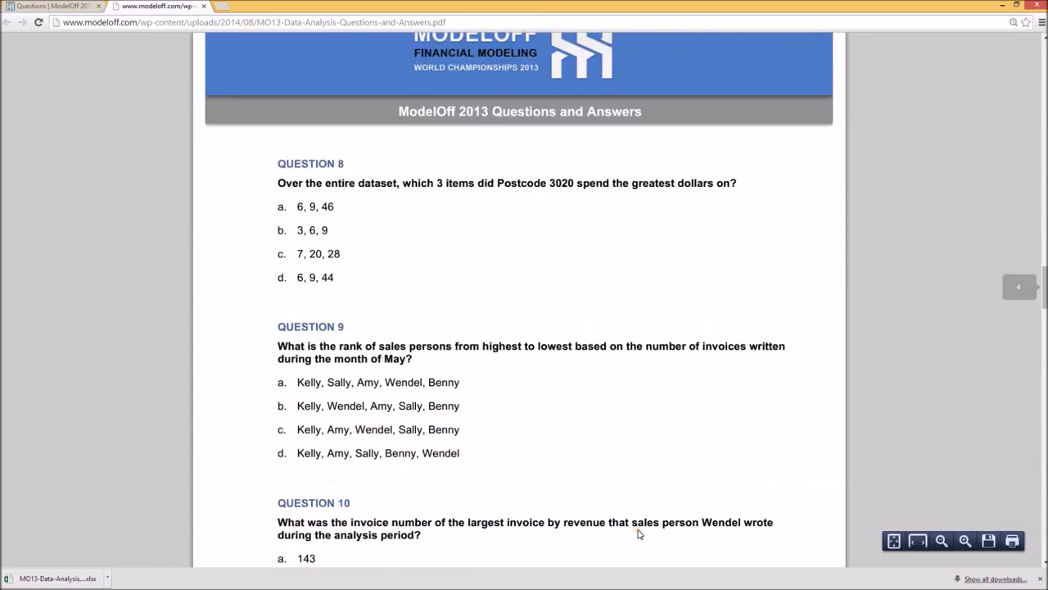
pyautogui.scroll(-1, 640, 534)
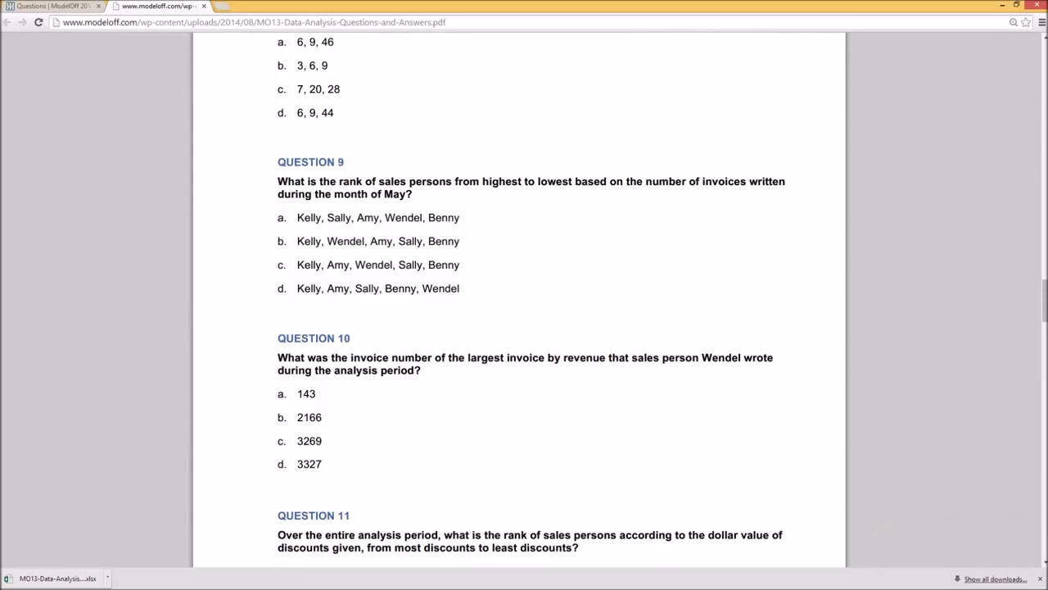
# Switch back to Access, show the query as SQL and replace TOP 3 [Item Code] with [SALES PERSON] in the SELECT line.
pyautogui.hotkey('alt', 'Tab')
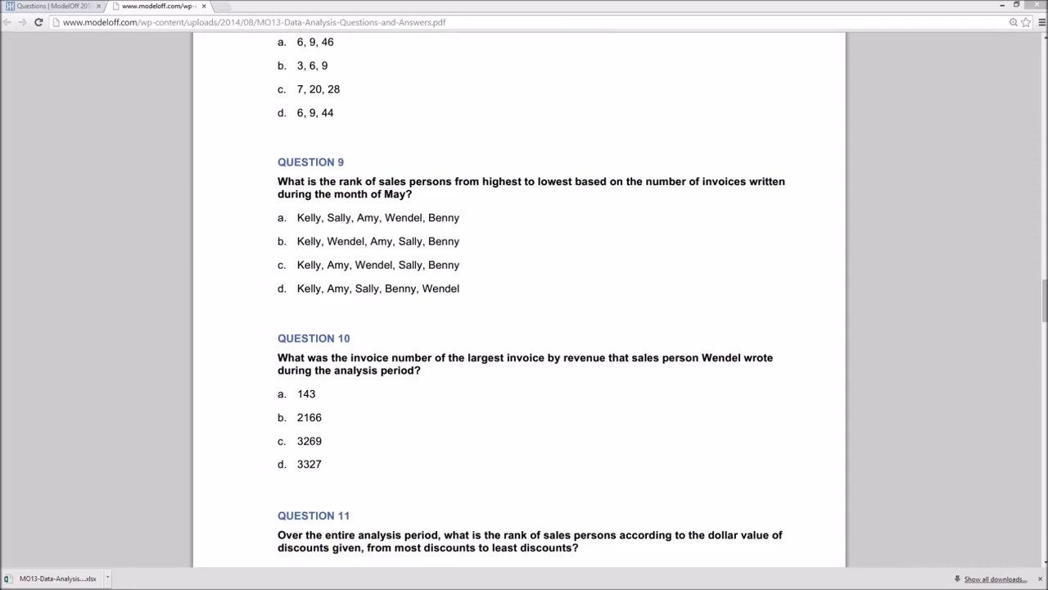
pyautogui.hotkey('alt', 'Tab')
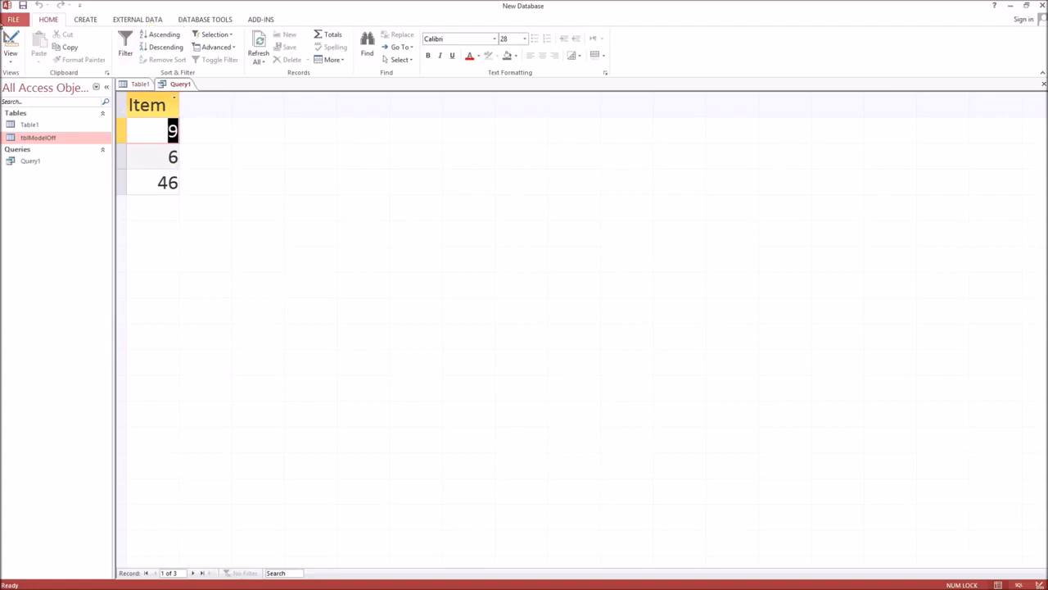
pyautogui.click(13, 58)
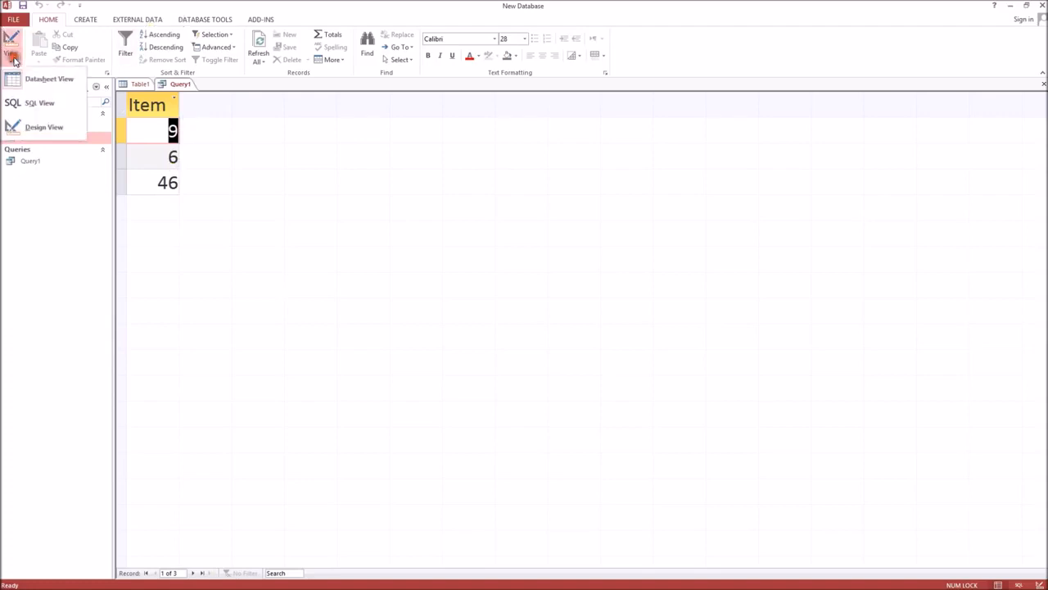
pyautogui.click(39, 105)
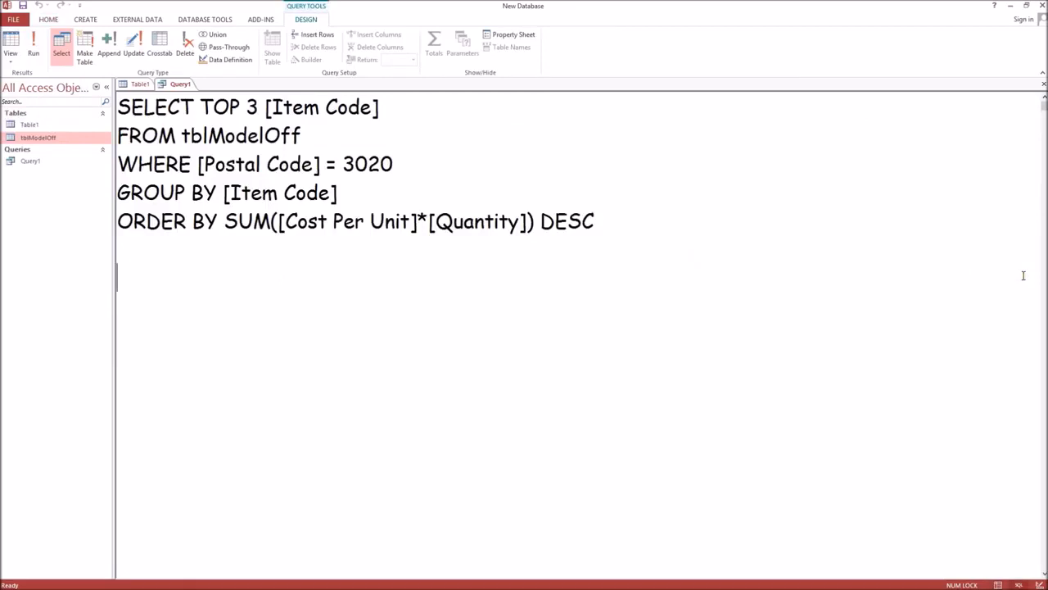
pyautogui.click(397, 108)
pyautogui.press('BackSpace')
pyautogui.press('BackSpace')
pyautogui.press('BackSpace')
pyautogui.press('BackSpace')
pyautogui.press('BackSpace')
pyautogui.press('BackSpace')
pyautogui.press('BackSpace')
pyautogui.press('BackSpace')
pyautogui.press('BackSpace')
pyautogui.press('BackSpace')
pyautogui.press('BackSpace')
pyautogui.press('BackSpace')
pyautogui.press('BackSpace')
pyautogui.press('BackSpace')
pyautogui.press('BackSpace')
pyautogui.press('BackSpace')
pyautogui.press('BackSpace')
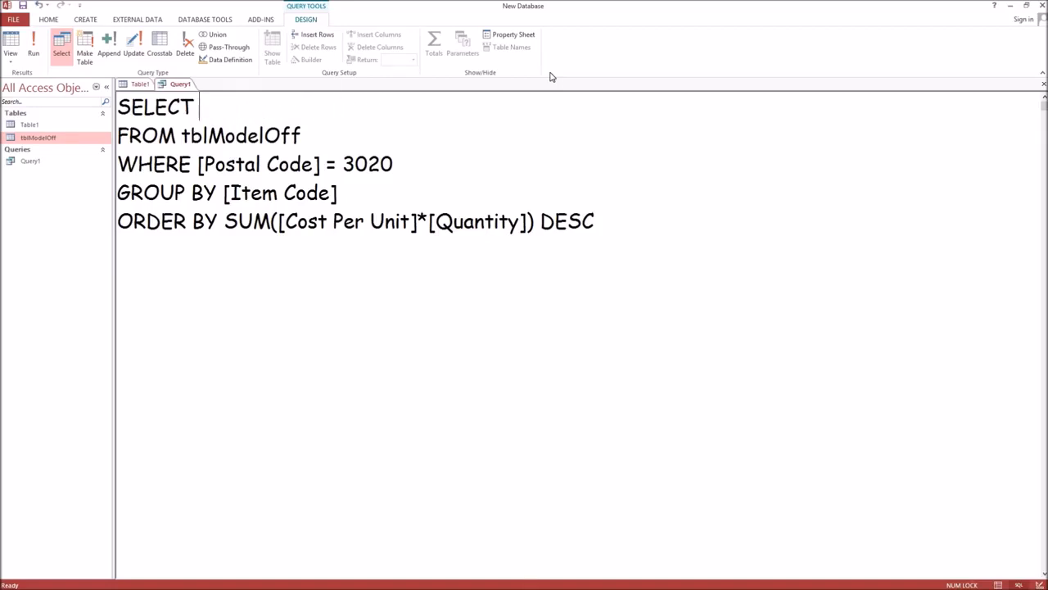
pyautogui.write('[SALES PERSO')
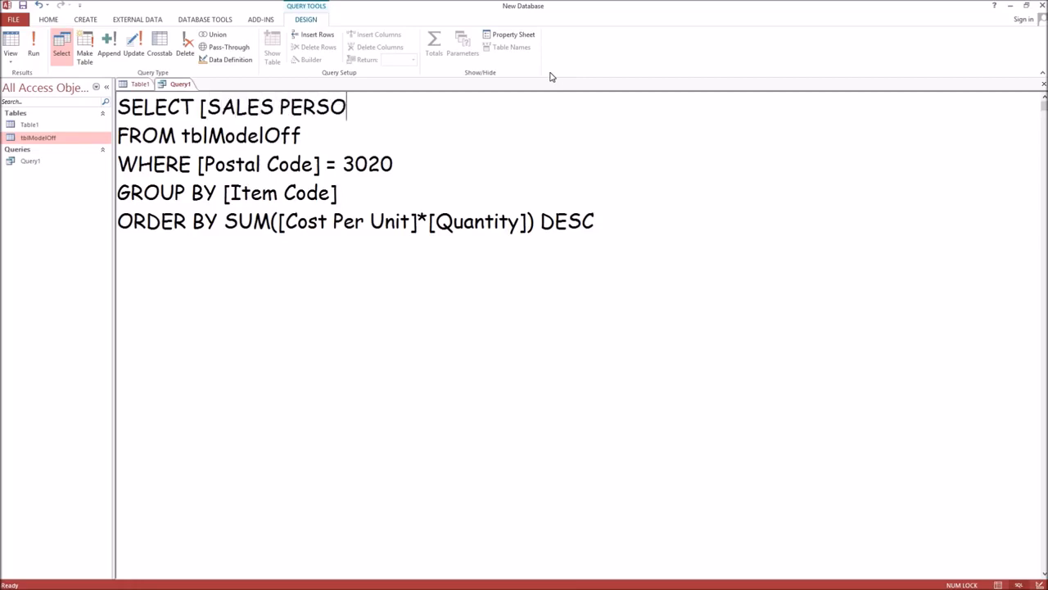
pyautogui.write('N]')
# Delete the WHERE, GROUP BY and ORDER BY lines and the table name after FROM.
pyautogui.moveTo(620, 216); pyautogui.dragTo(94, 171)
pyautogui.press('BackSpace')
pyautogui.press('BackSpace')
pyautogui.press('BackSpace')
pyautogui.press('BackSpace')
pyautogui.press('BackSpace')
pyautogui.press('BackSpace')
pyautogui.press('BackSpace')
pyautogui.press('BackSpace')
pyautogui.press('BackSpace')
pyautogui.press('BackSpace')
pyautogui.press('BackSpace')
pyautogui.press('BackSpace')
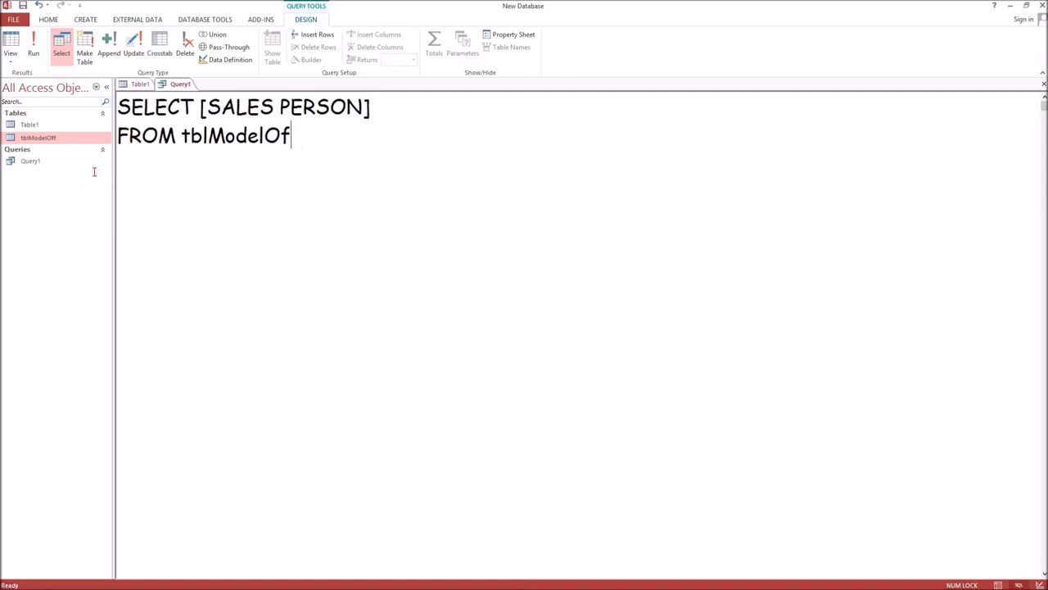
pyautogui.press('BackSpace')
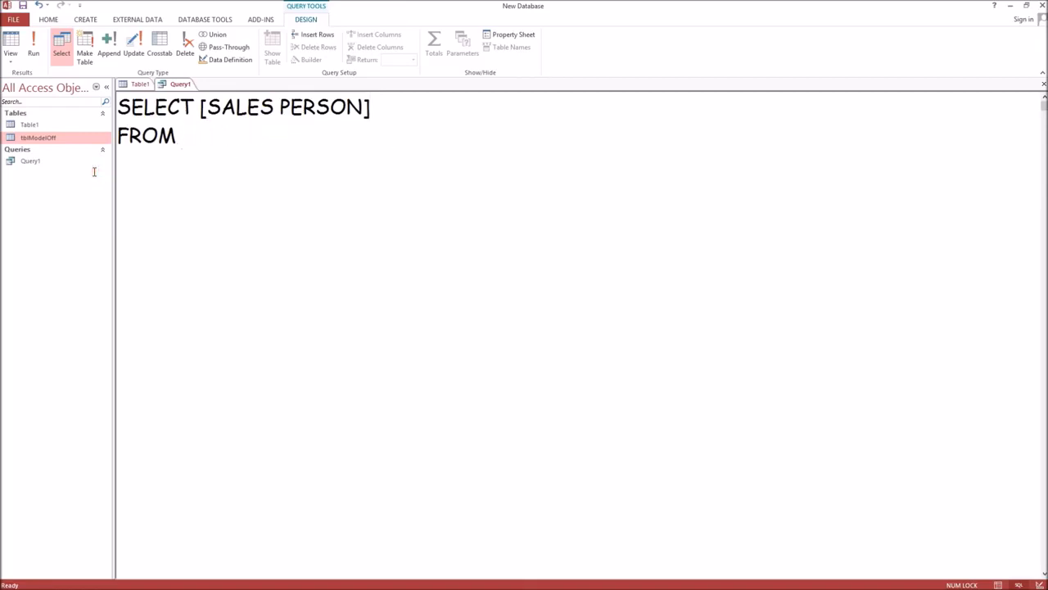
# Below FROM, open an indented subquery (SELECT DISTINCT [Invoice Number], [Sales Person] FROM tblModelOff.
pyautogui.press('Return')
pyautogui.write('(SELECT DI')
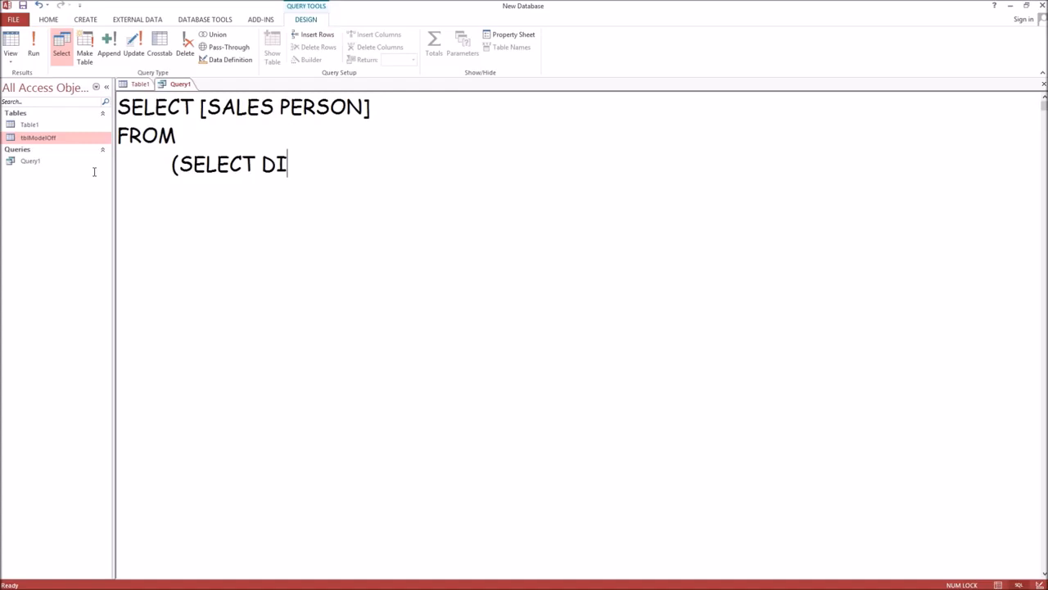
pyautogui.write('STINCT')
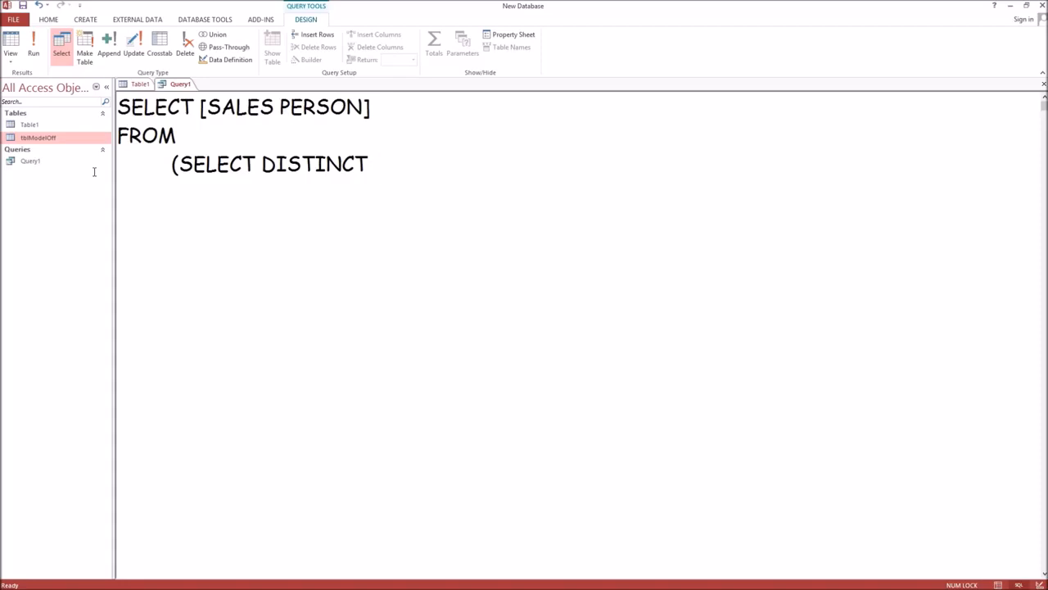
pyautogui.write('[Invoice Number]')
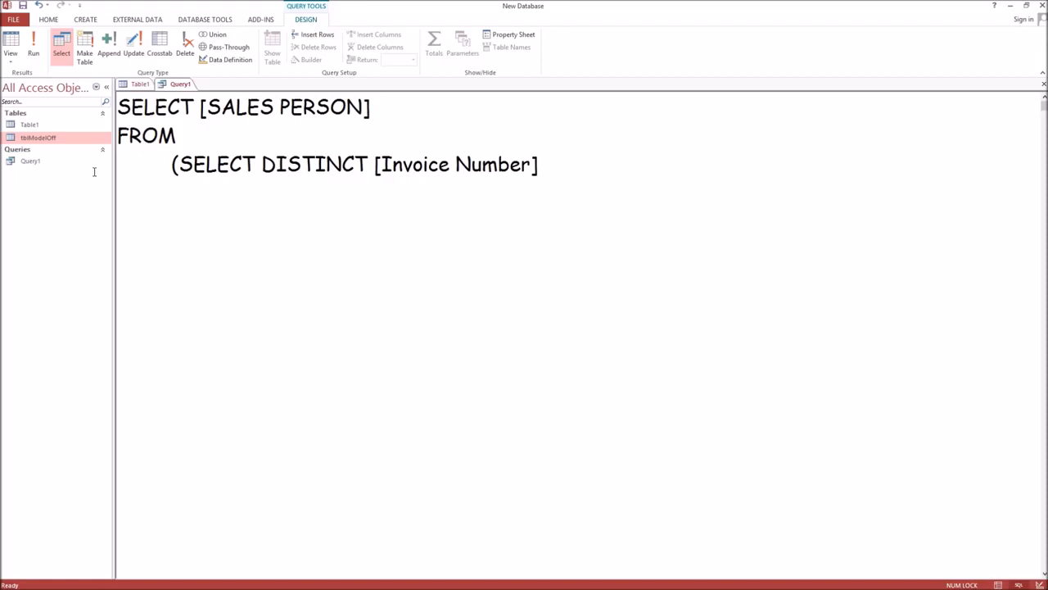
pyautogui.write(', [Sales Person]')
pyautogui.press('Return')
pyautogui.write('F')
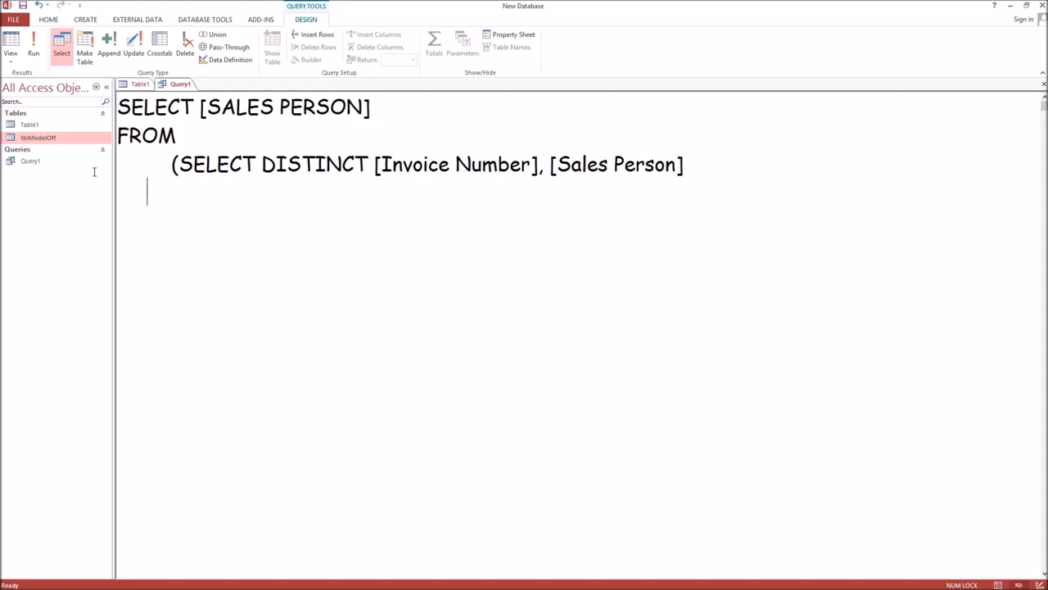
pyautogui.write('ROM')
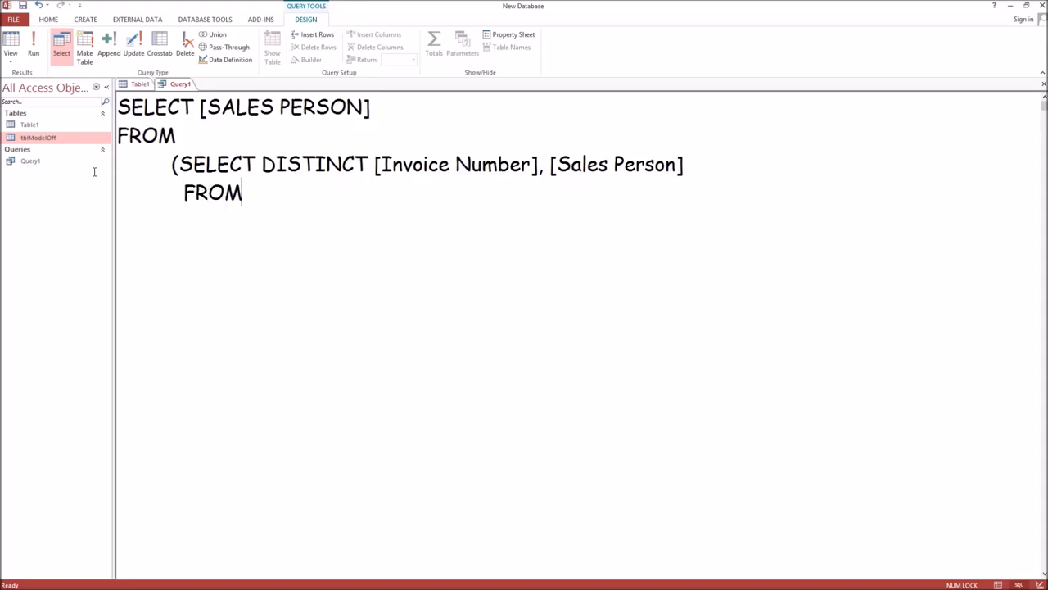
pyautogui.write(' tblModelOff')
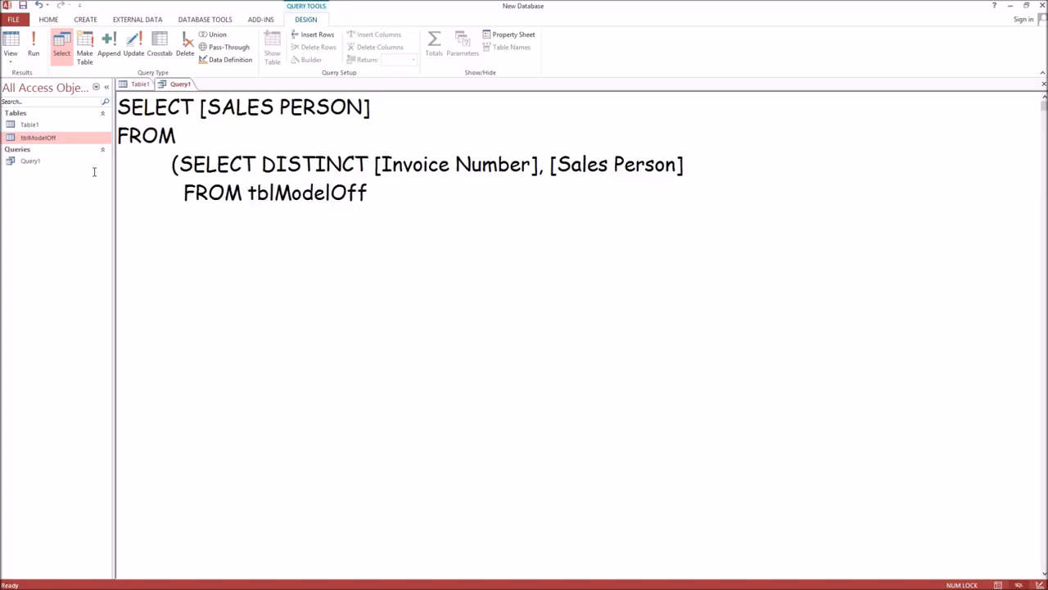
# Add the condition WHERE FORMAT(Date,"mmmm") = "May" to the subquery and close its parenthesis.
pyautogui.press('Return')
pyautogui.write('WHERE')
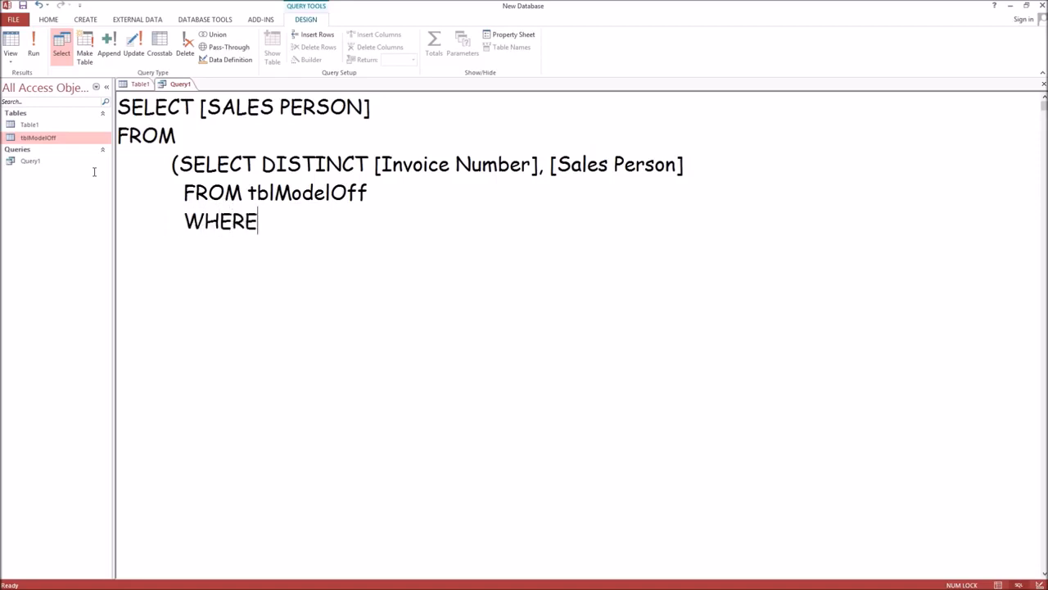
pyautogui.write(' f')
pyautogui.press('BackSpace')
pyautogui.write('Form')
pyautogui.press('BackSpace')
pyautogui.press('BackSpace')
pyautogui.press('BackSpace')
pyautogui.write('ORMA')
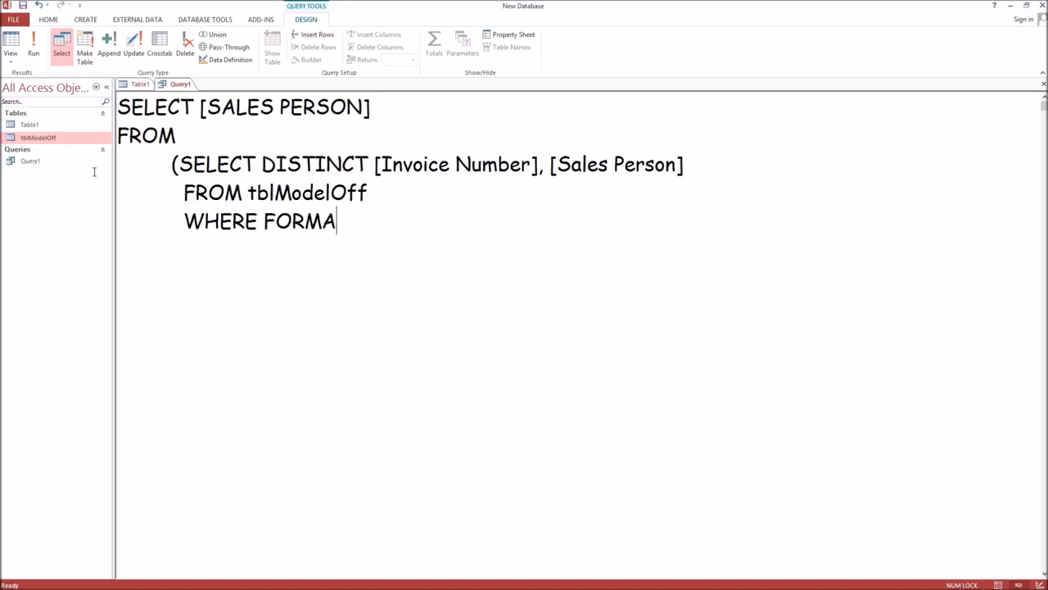
pyautogui.write('T(Dat')
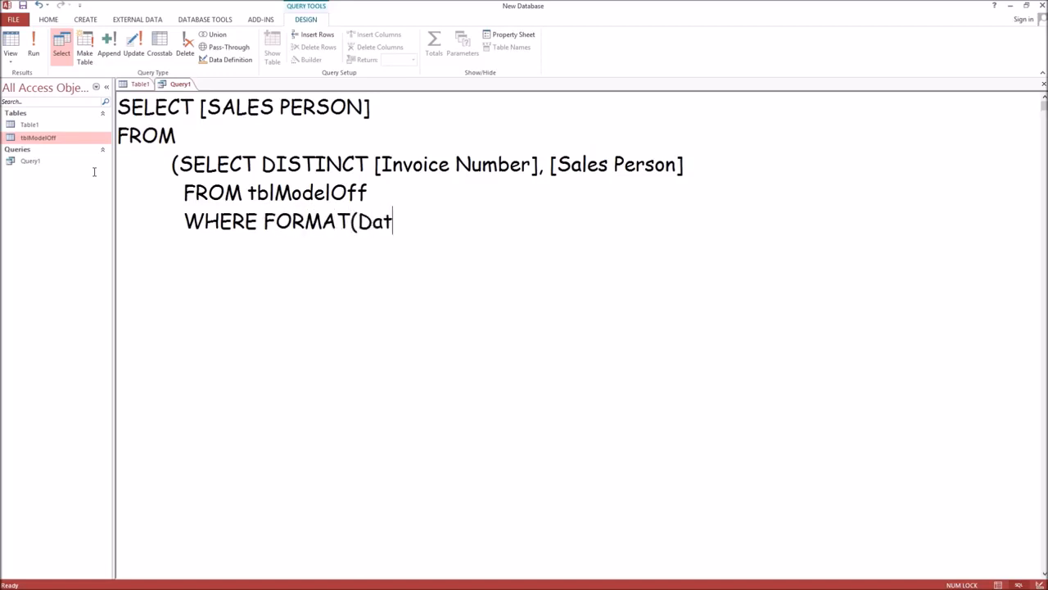
pyautogui.write('e,"mmmm"')
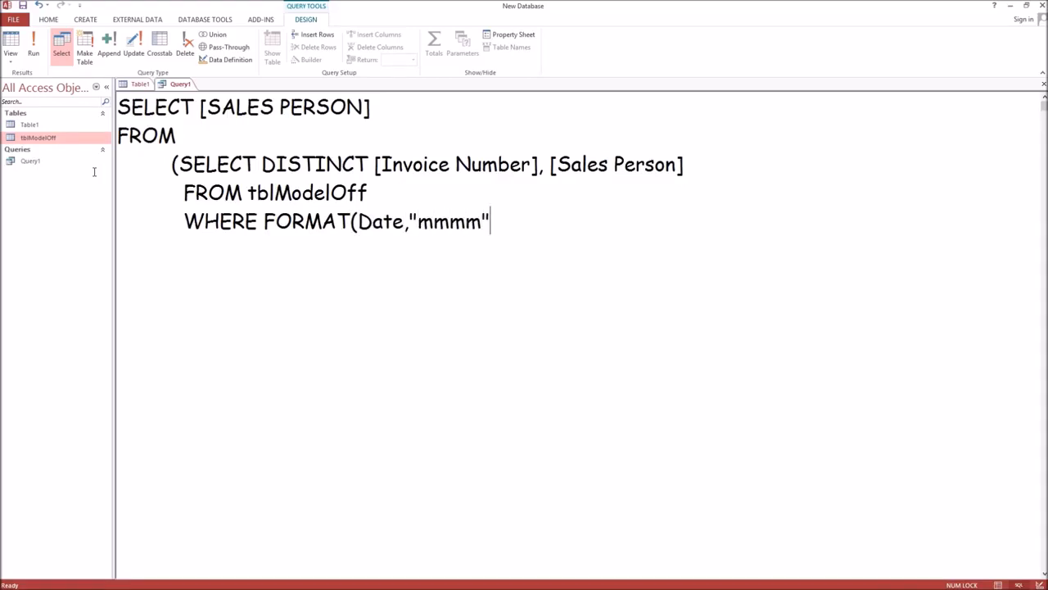
pyautogui.write(') = "May"')
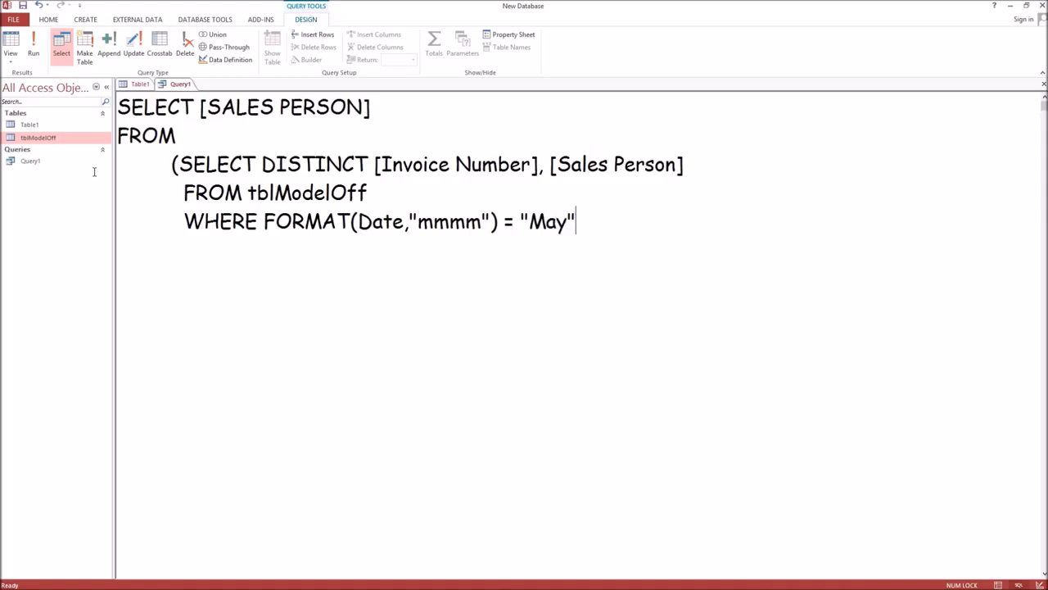
pyautogui.write(')')
# Below the subquery, add the lines GROUP BY [Sales Person] and ORDER BY COUNT (*) DESC.
pyautogui.press('Return')
pyautogui.write('GROUP BY')
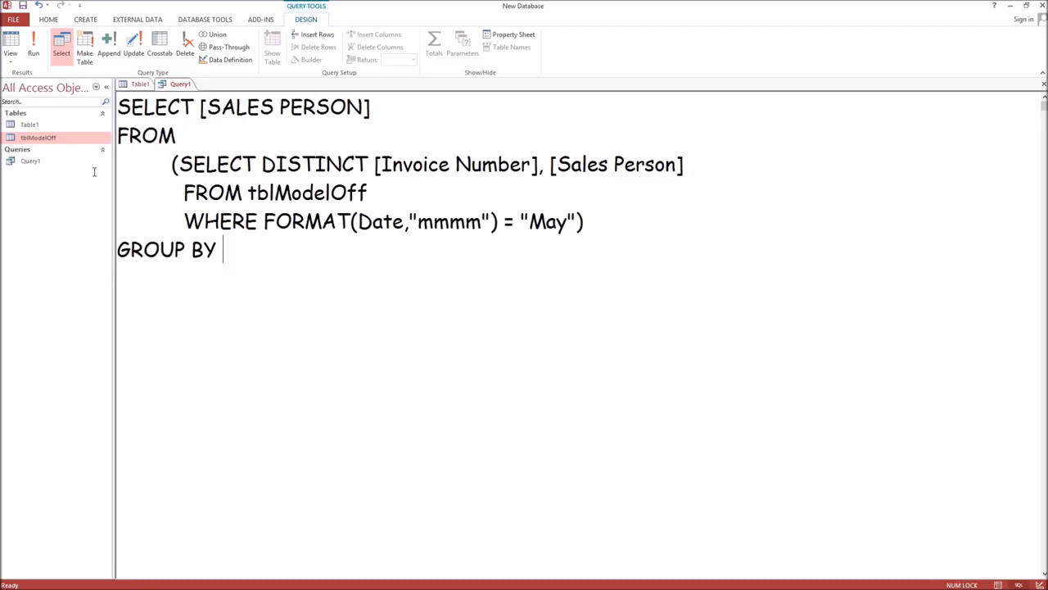
pyautogui.write(' [Sales Pers')
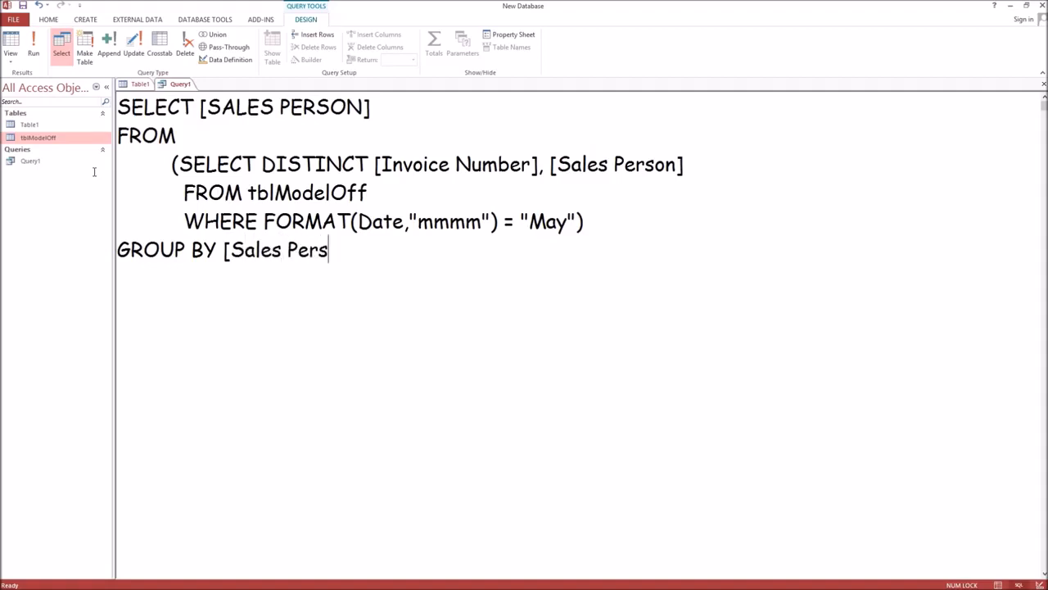
pyautogui.write('on]')
pyautogui.press('Return')
pyautogui.write('ORDER BY ')
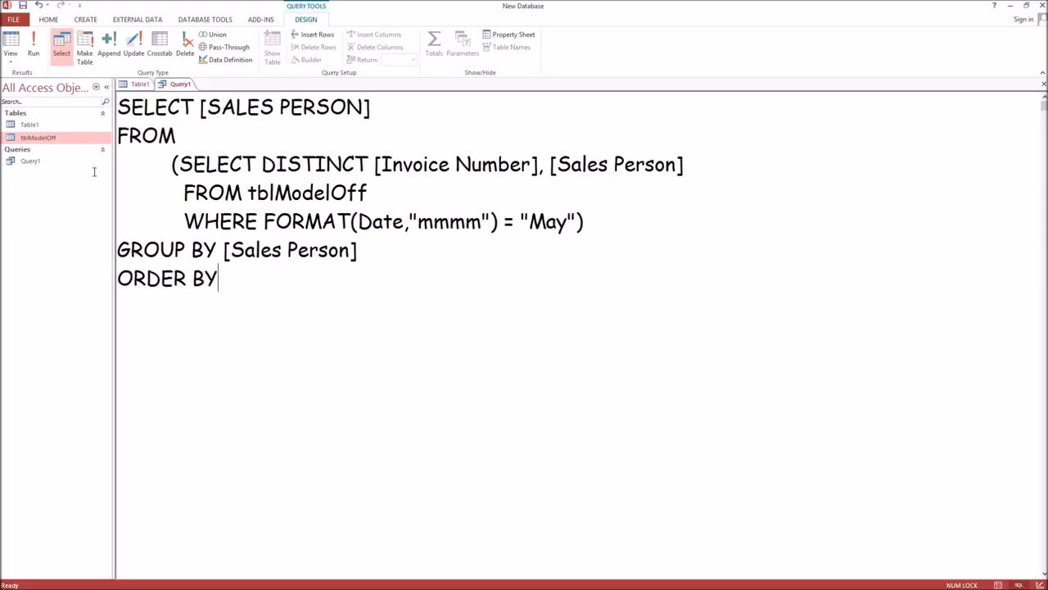
pyautogui.write('COUNT')
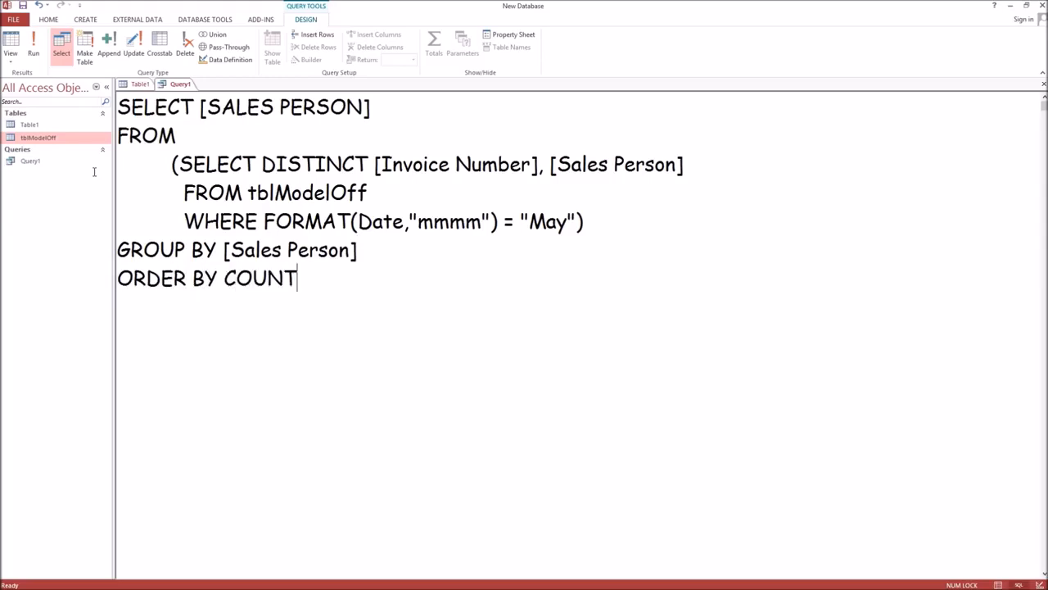
pyautogui.write(' (*) DESC')
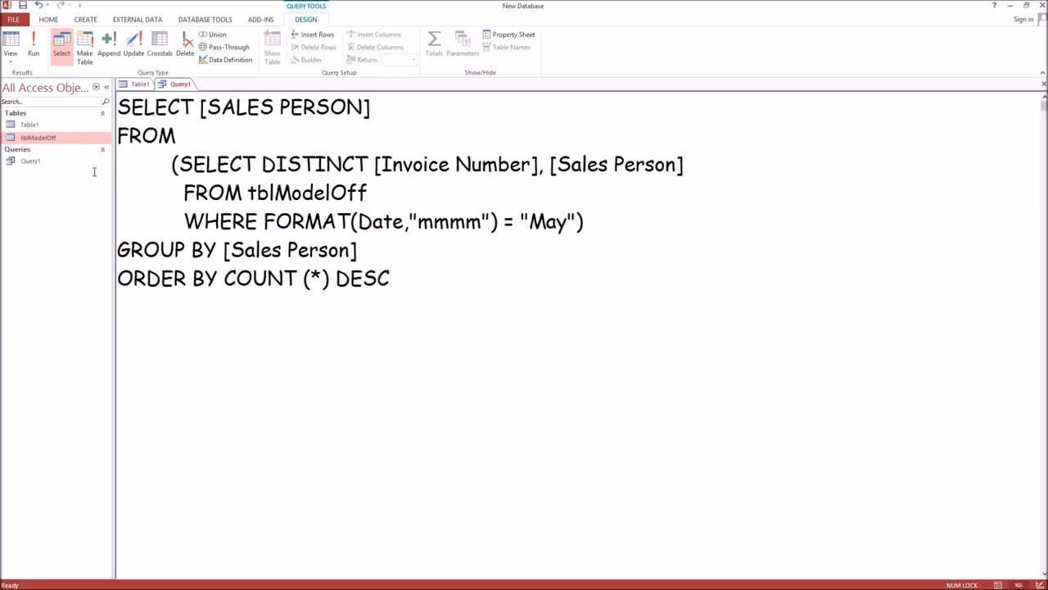
# Run the query and widen the SALES PERSON column so the full names fit.
pyautogui.click(34, 49)
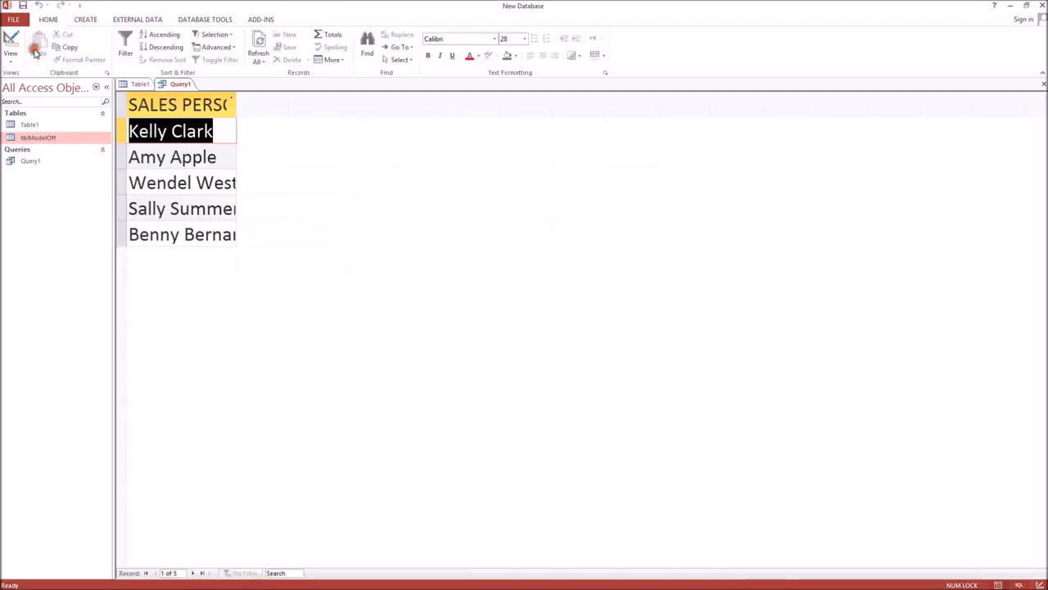
pyautogui.moveTo(238, 105); pyautogui.dragTo(300, 105)
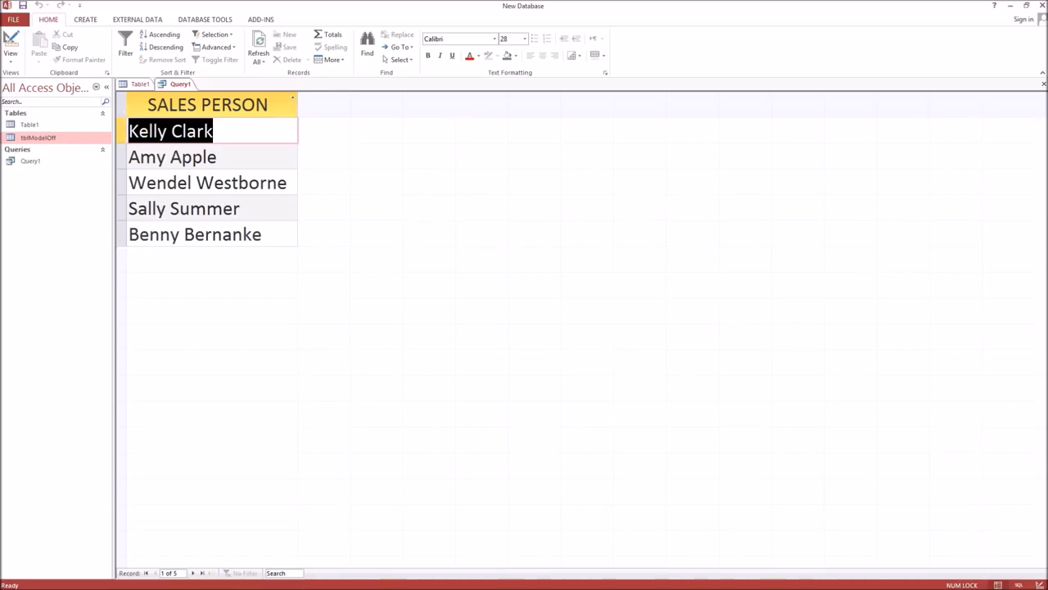
# Switch to the questions PDF in the browser, compare the ranking with Question 9's options and read Question 10.
pyautogui.hotkey('alt', 'Tab')
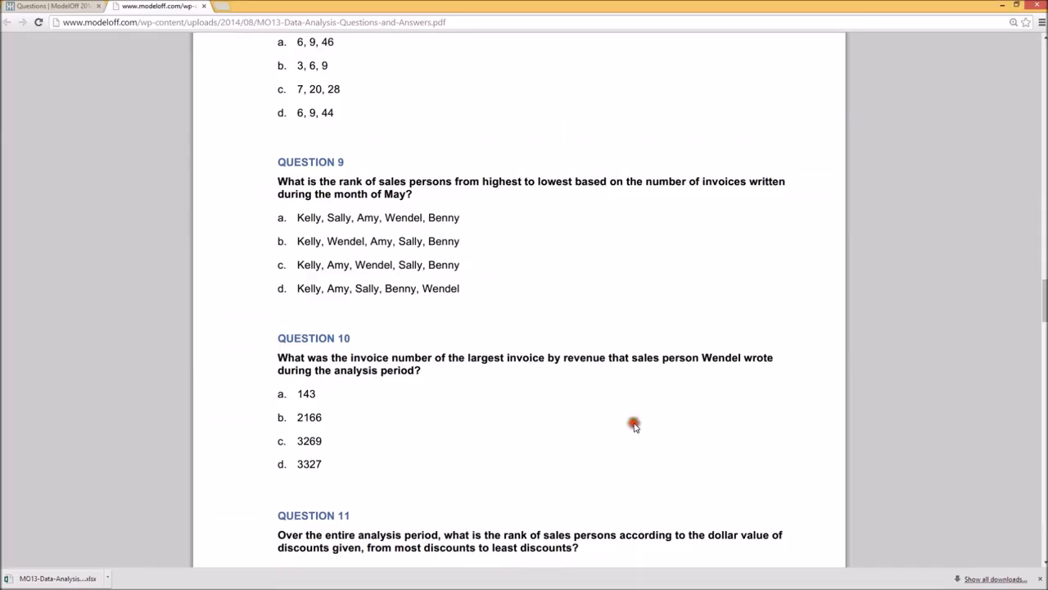
pyautogui.scroll(-3, 631, 424)
pyautogui.scroll(-2, 635, 427)
pyautogui.scroll(1, 635, 427)
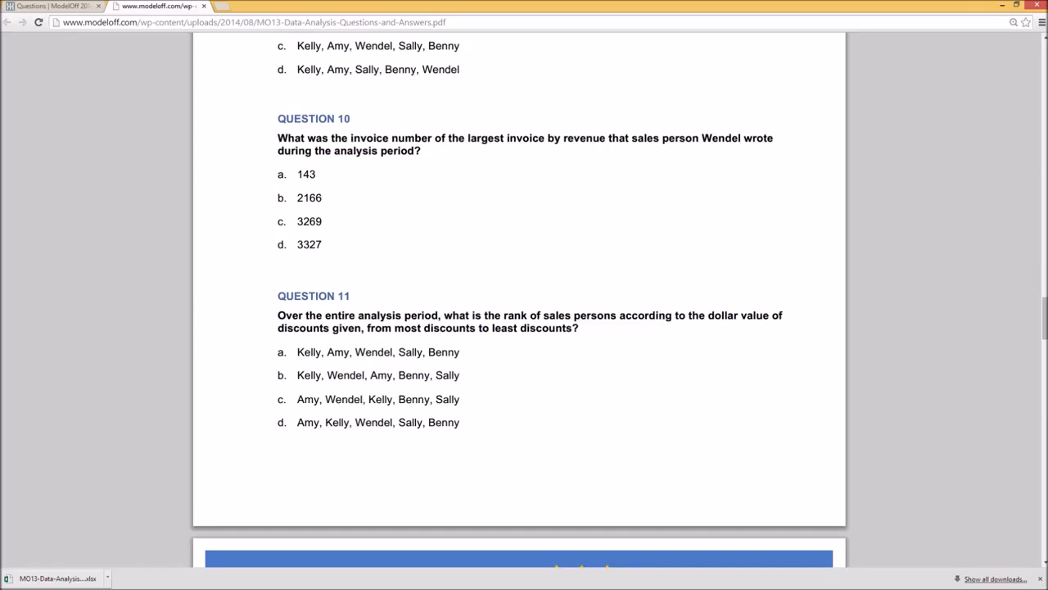
# Switch back to Access, show the query as SQL and replace [SALES PERSON] in the SELECT line with TOP 1 [Invoice Number].
pyautogui.hotkey('alt', 'Tab')
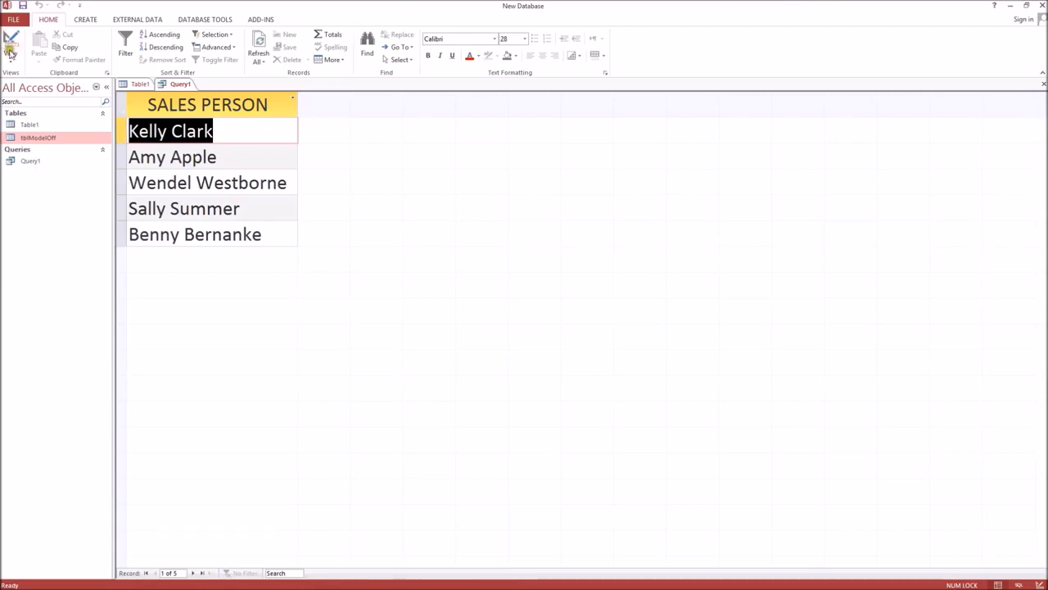
pyautogui.click(11, 57)
pyautogui.click(48, 109)
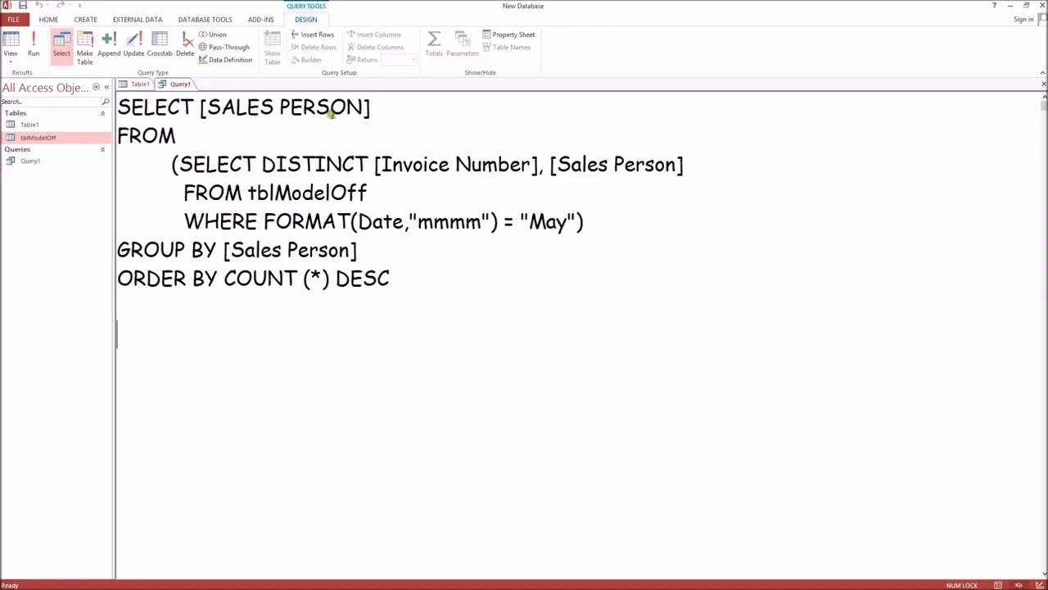
pyautogui.click(375, 107)
pyautogui.moveTo(375, 106); pyautogui.dragTo(204, 107)
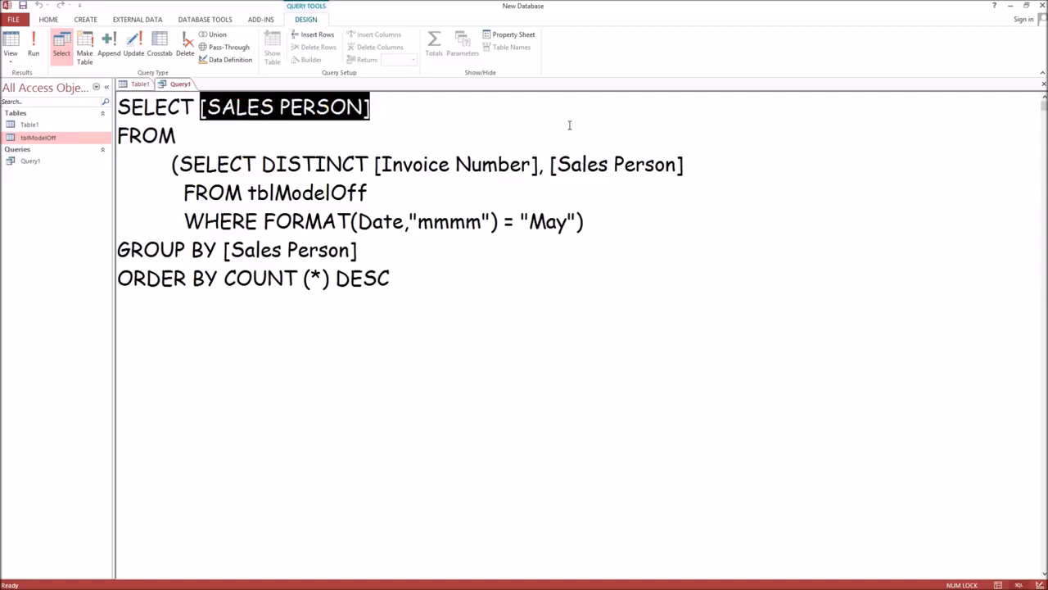
pyautogui.write('TOP 1')
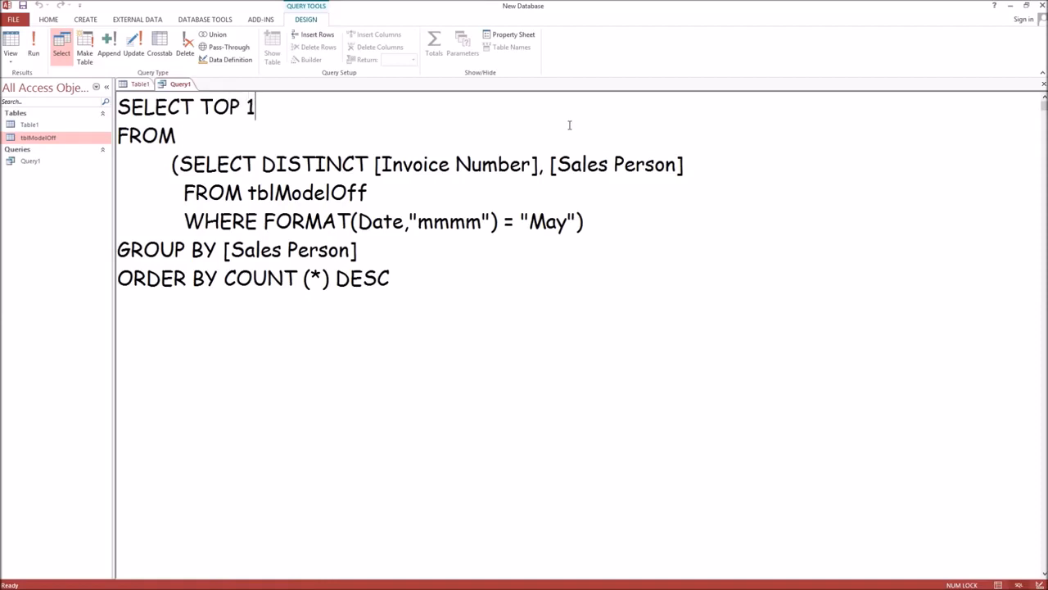
pyautogui.write(' [Invoice Nu')
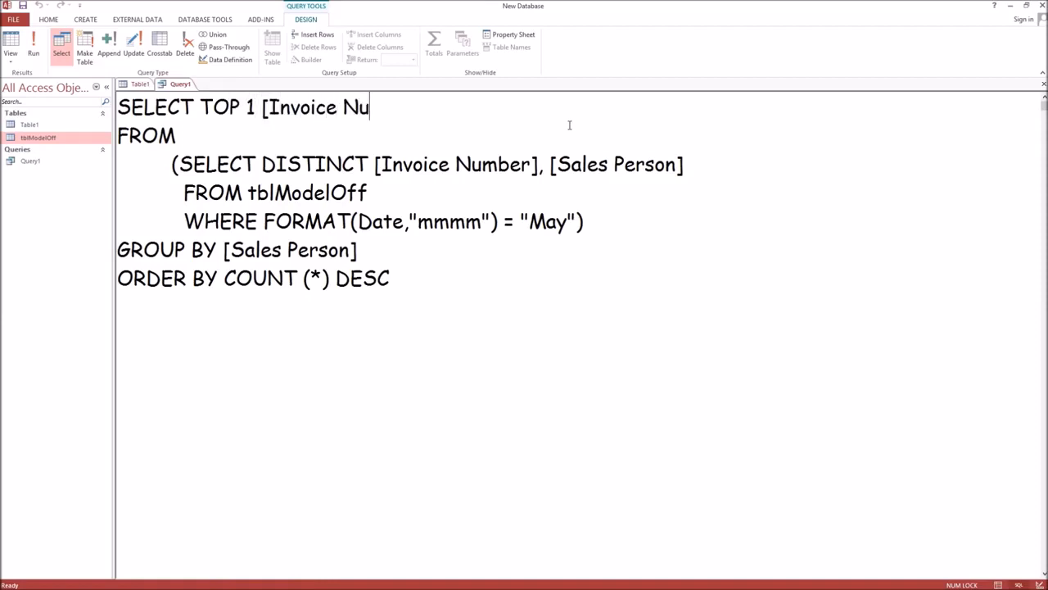
pyautogui.write('mber]')
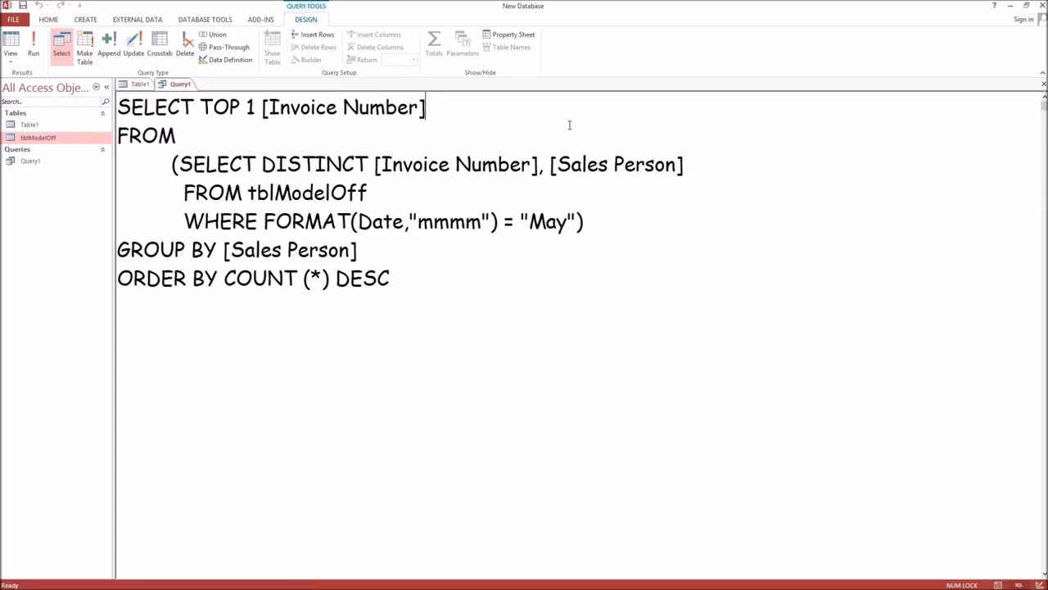
# Delete the subquery, GROUP BY and ORDER BY lines and enter tblModelOff as the table after FROM.
pyautogui.moveTo(428, 281); pyautogui.dragTo(63, 163)
pyautogui.press('BackSpace')
pyautogui.press('Return')
pyautogui.write('t')
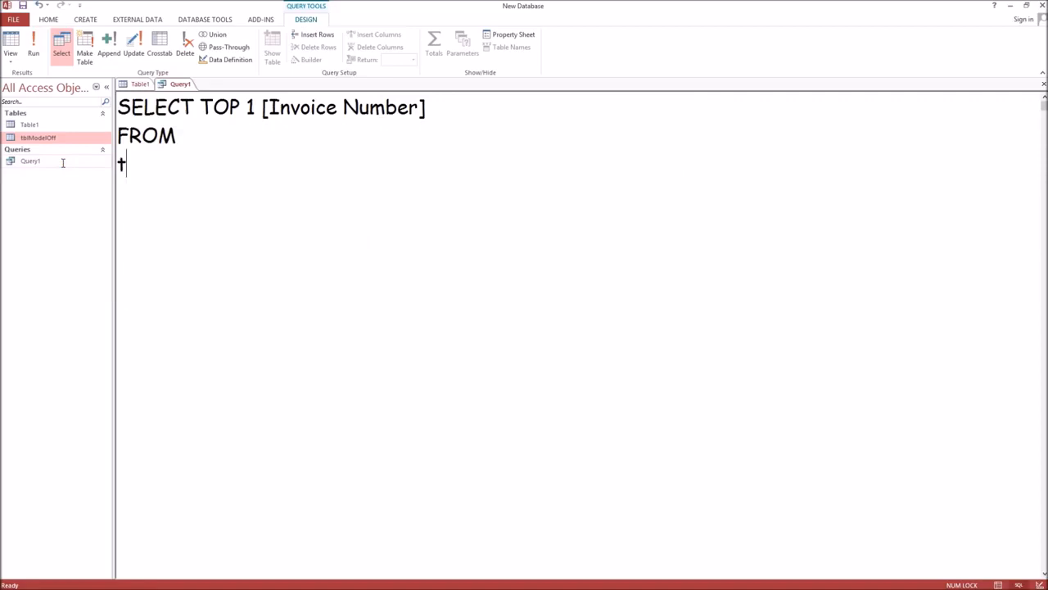
pyautogui.press('BackSpace')
pyautogui.press('BackSpace')
pyautogui.write('tble')
pyautogui.press('BackSpace')
pyautogui.write('ModelOffHW')
pyautogui.press('BackSpace')
pyautogui.press('BackSpace')
# Add a WHERE line matching [Sales Person] with LIKE to Question 10's salesperson name plus *, and add GROUP BY [Invoice Number].
pyautogui.write('WHER')
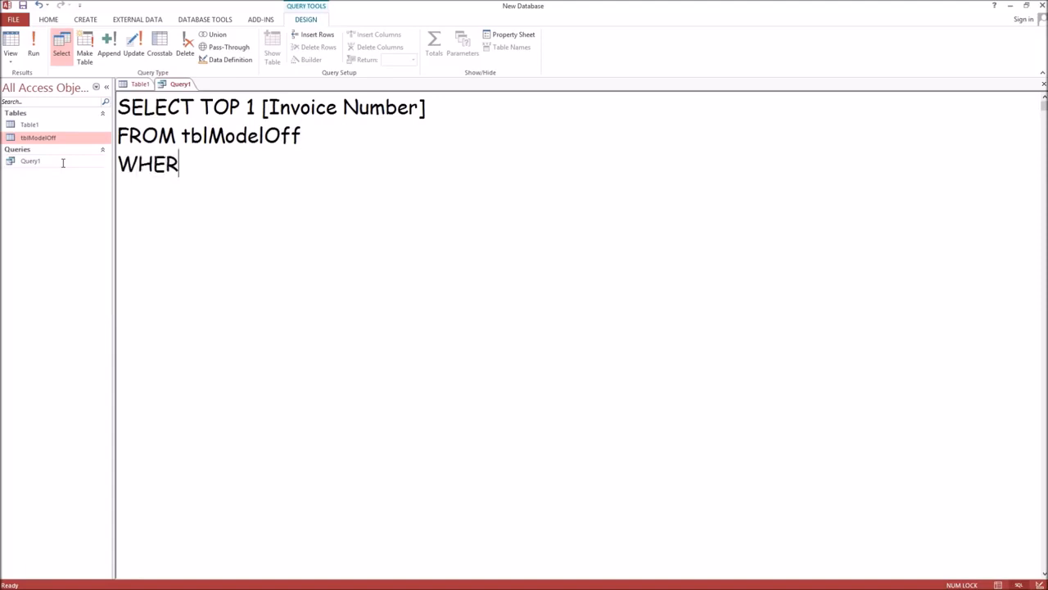
pyautogui.write('E [Sales Person] LIKE')
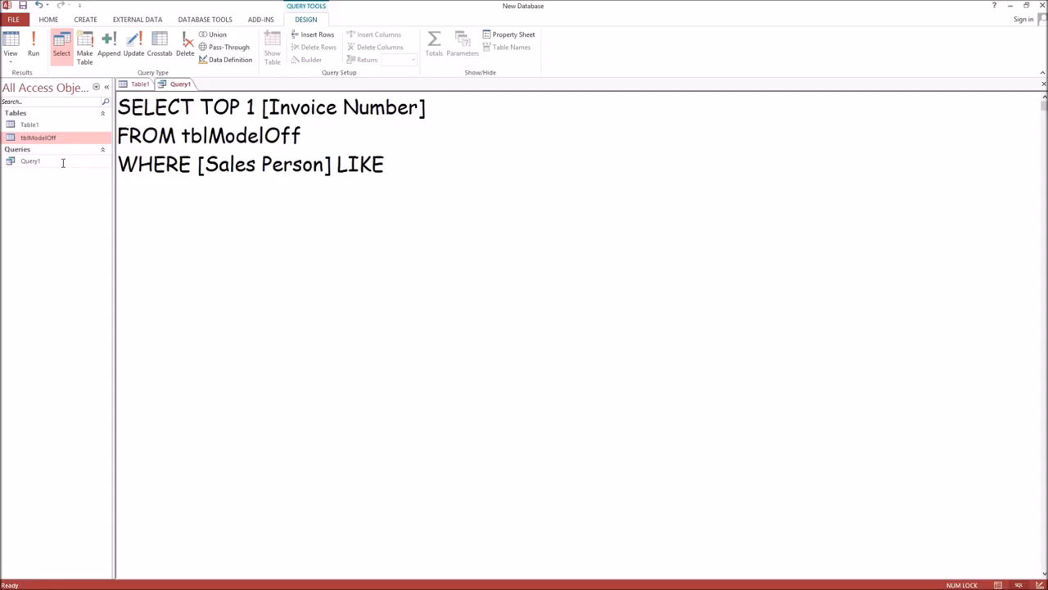
pyautogui.write(' "Wendel')
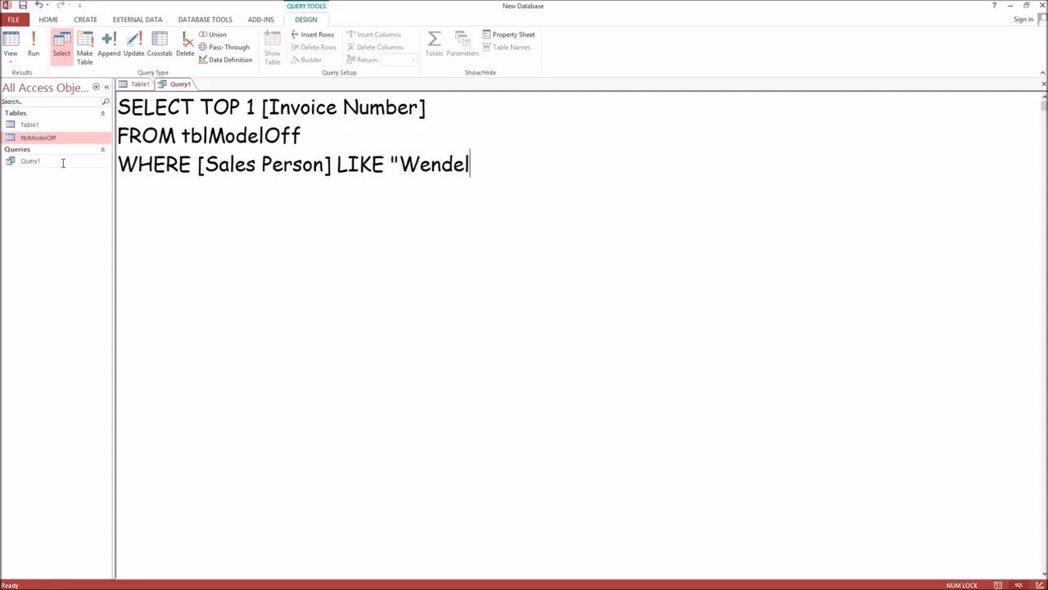
pyautogui.write('*"')
pyautogui.press('Return')
pyautogui.write('GROUP BY ')
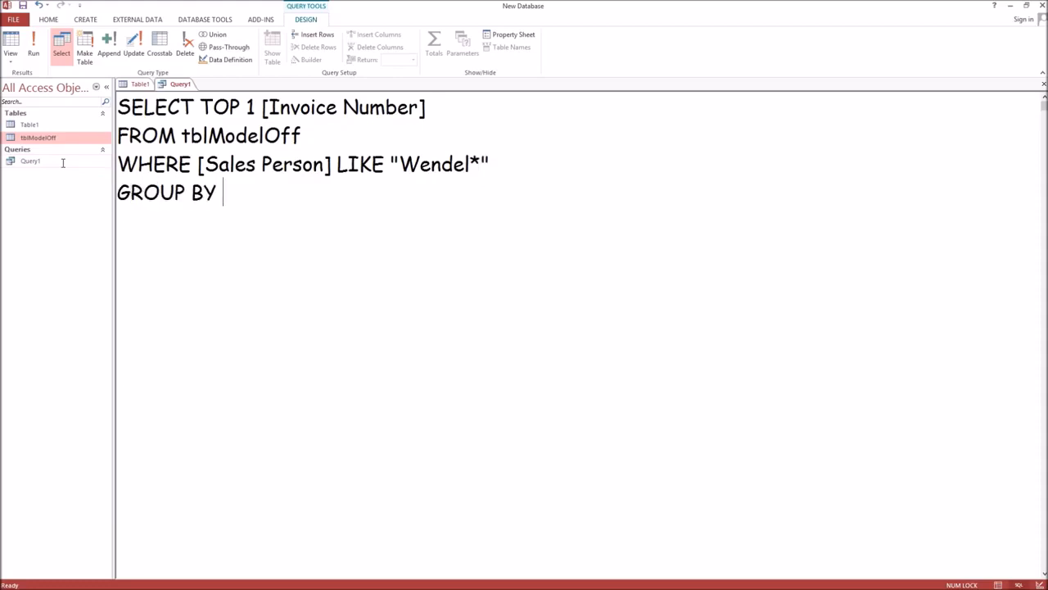
pyautogui.write('[Invoice Numbe')
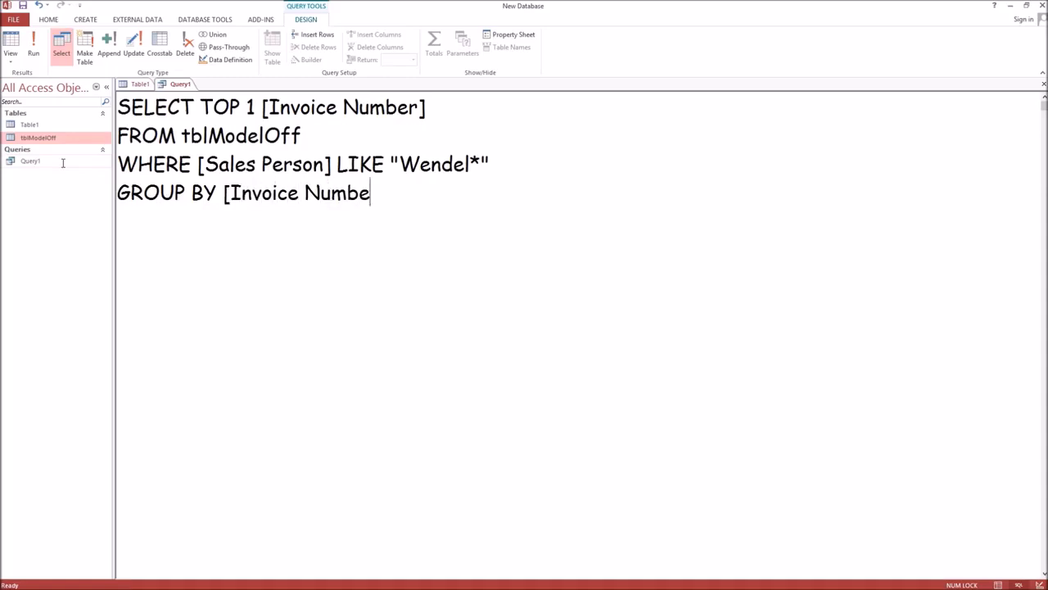
pyautogui.write('r]')
# Add the line ORDER BY SUM ([Sales Price Per Unit]*[Quantity]) DESC at the end of the query.
pyautogui.press('Return')
pyautogui.write('ORDER BY')
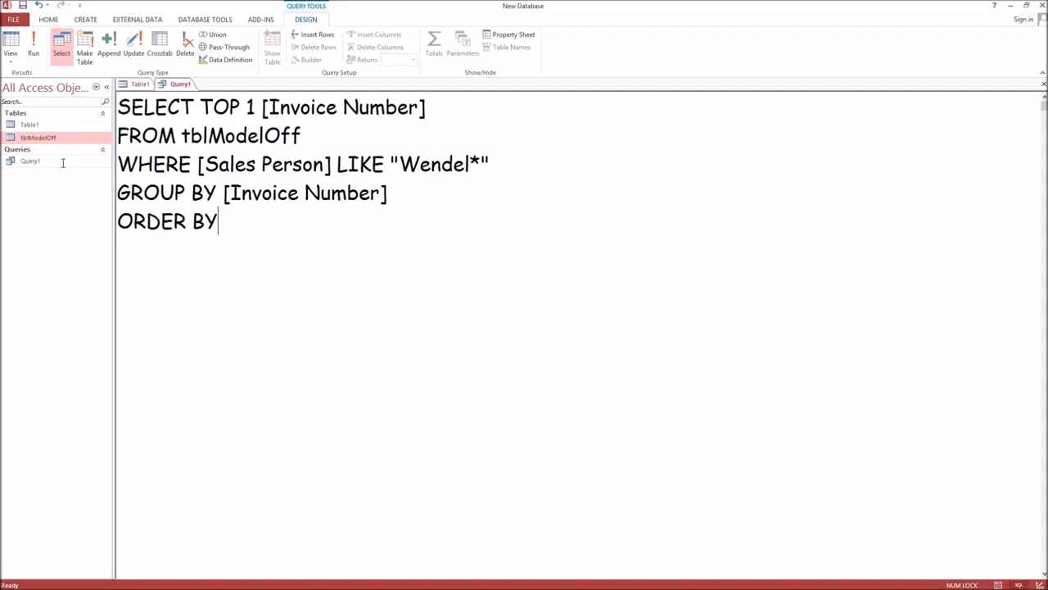
pyautogui.write(' SUM')
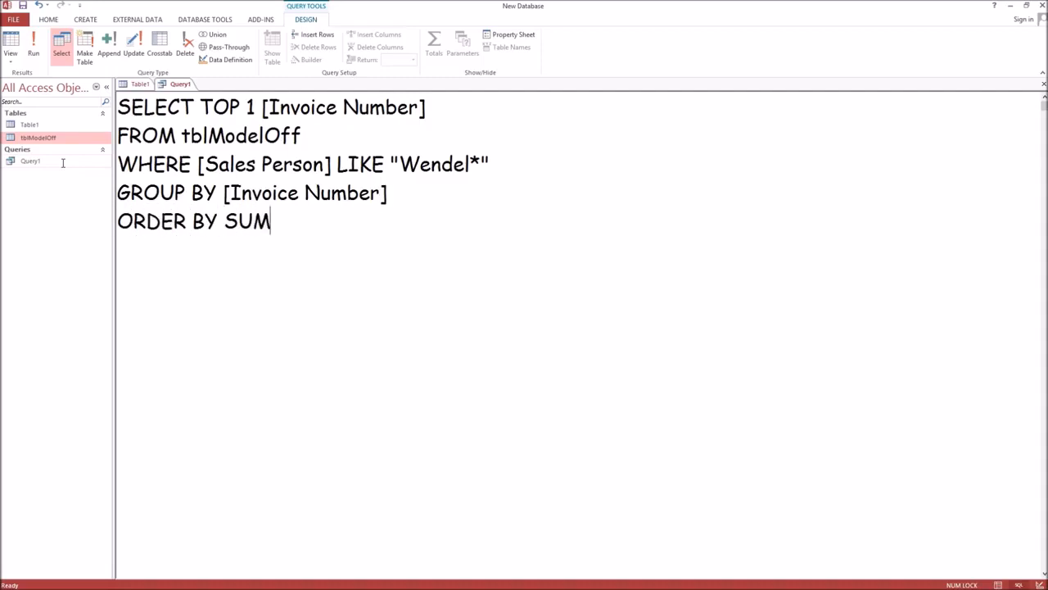
pyautogui.write(' ([Sales Price Per Unit]*')
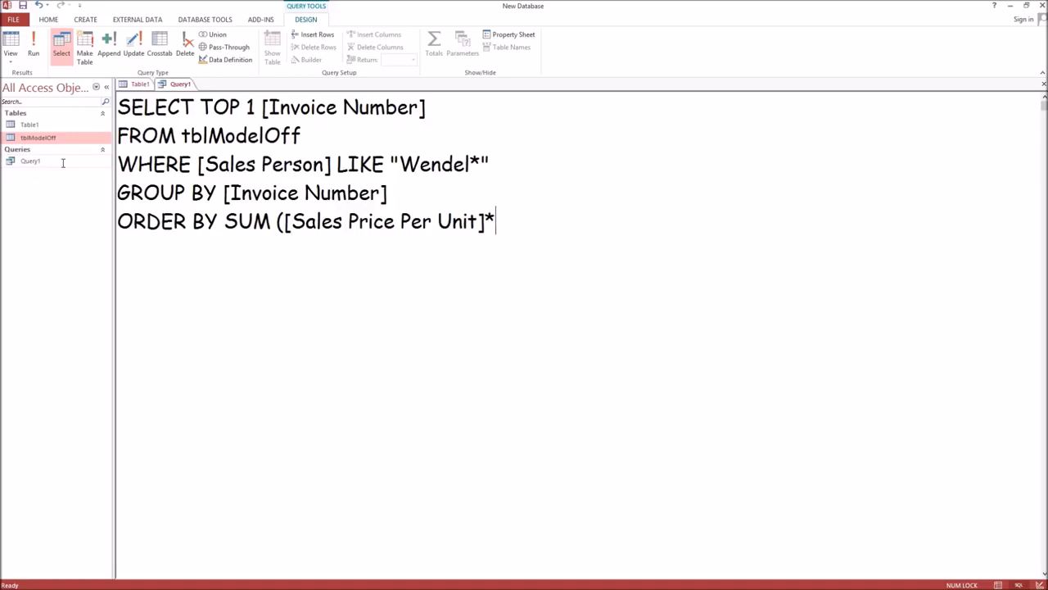
pyautogui.write('[Quantit')
pyautogui.write('y')
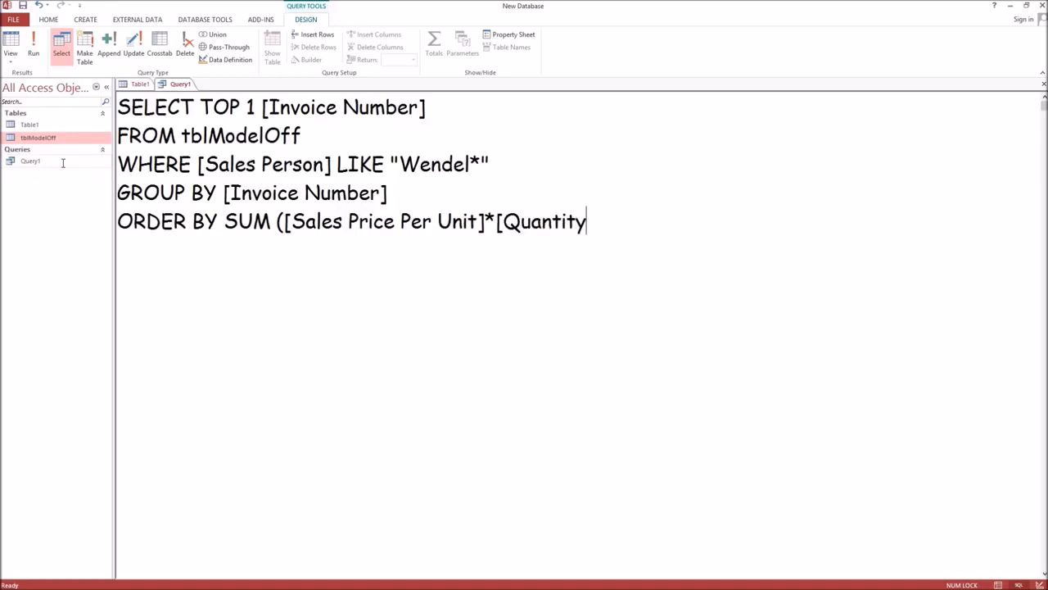
pyautogui.write(']) DESC')
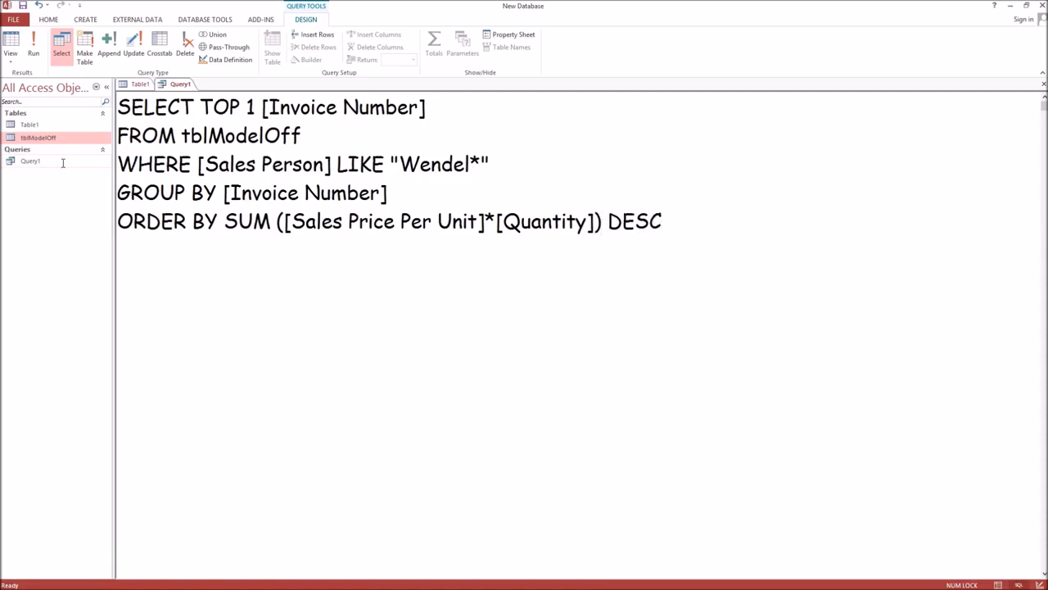
# Run the query, switch to the questions PDF to compare with Question 10's options, and read Question 11.
pyautogui.click(33, 49)
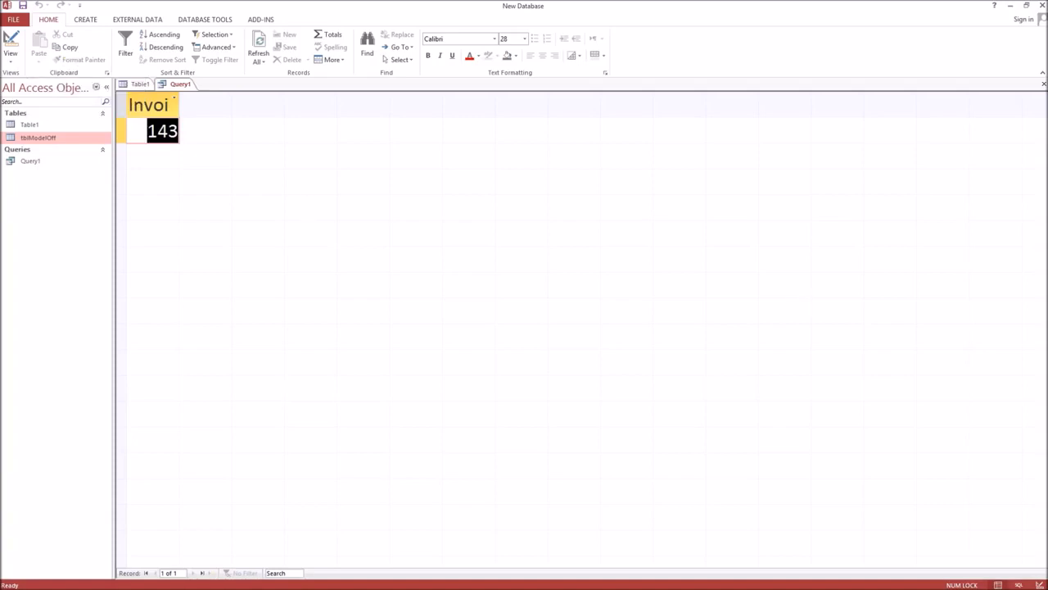
pyautogui.hotkey('alt', 'Tab')
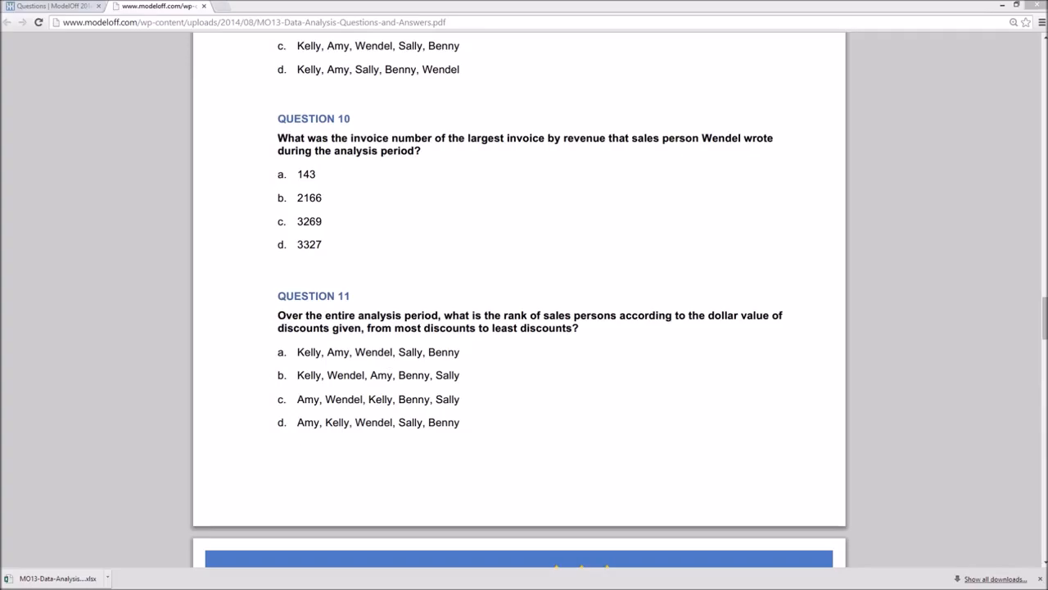
# Return to Access, show the query as SQL and replace TOP 1 [Invoice Number] in the SELECT line with [Sales Person].
pyautogui.hotkey('alt', 'Tab')
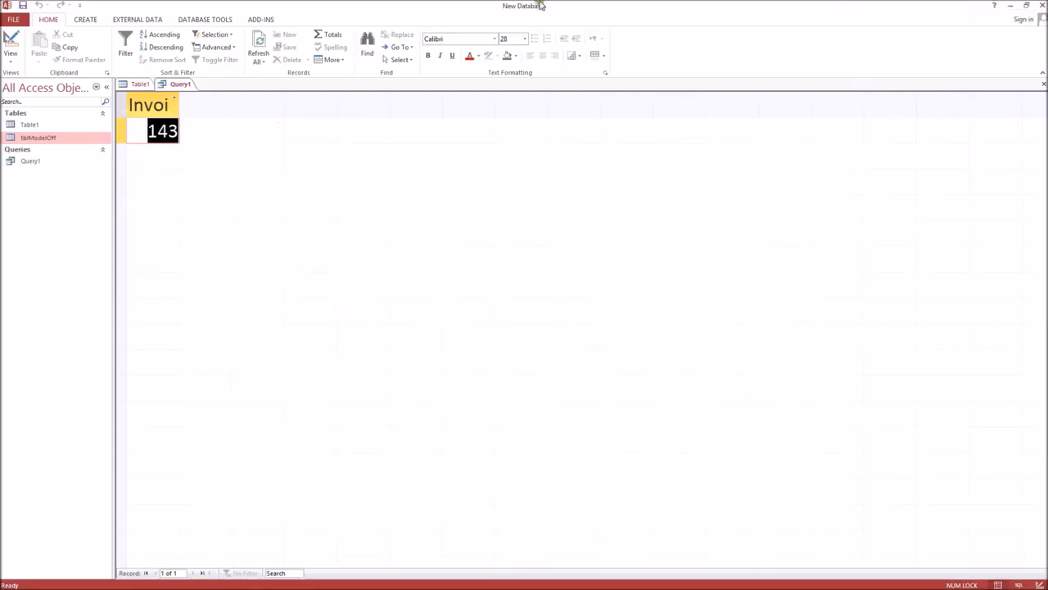
pyautogui.click(10, 59)
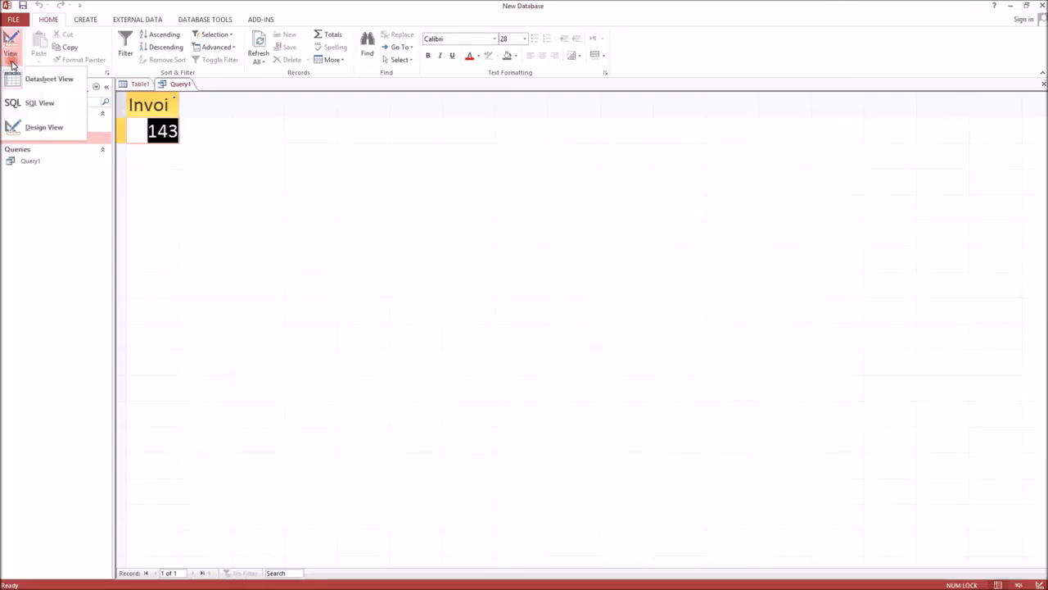
pyautogui.click(33, 104)
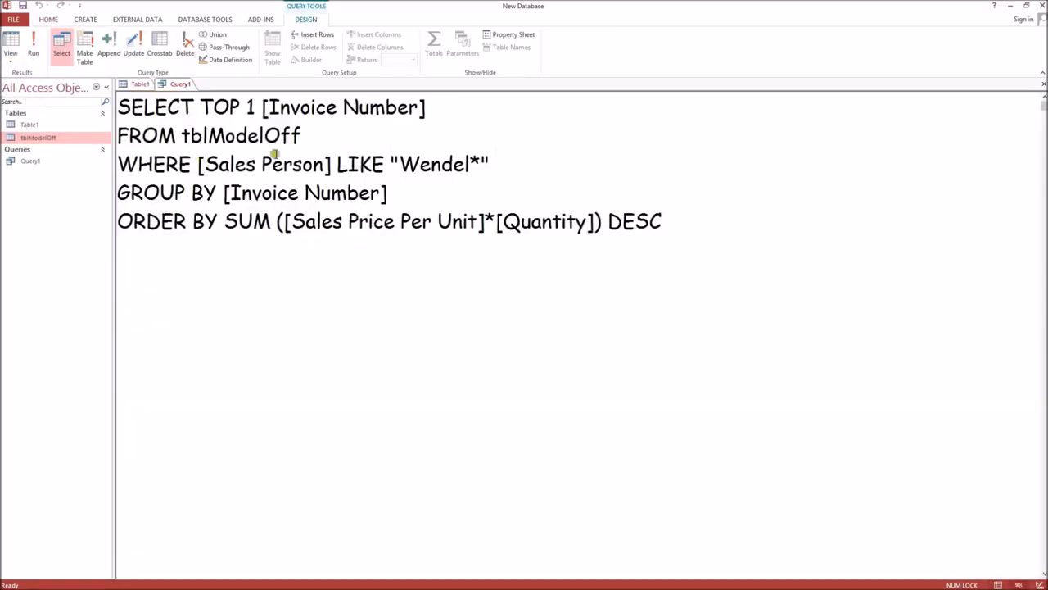
pyautogui.click(431, 107)
pyautogui.moveTo(432, 107); pyautogui.dragTo(205, 106)
pyautogui.write('[SA')
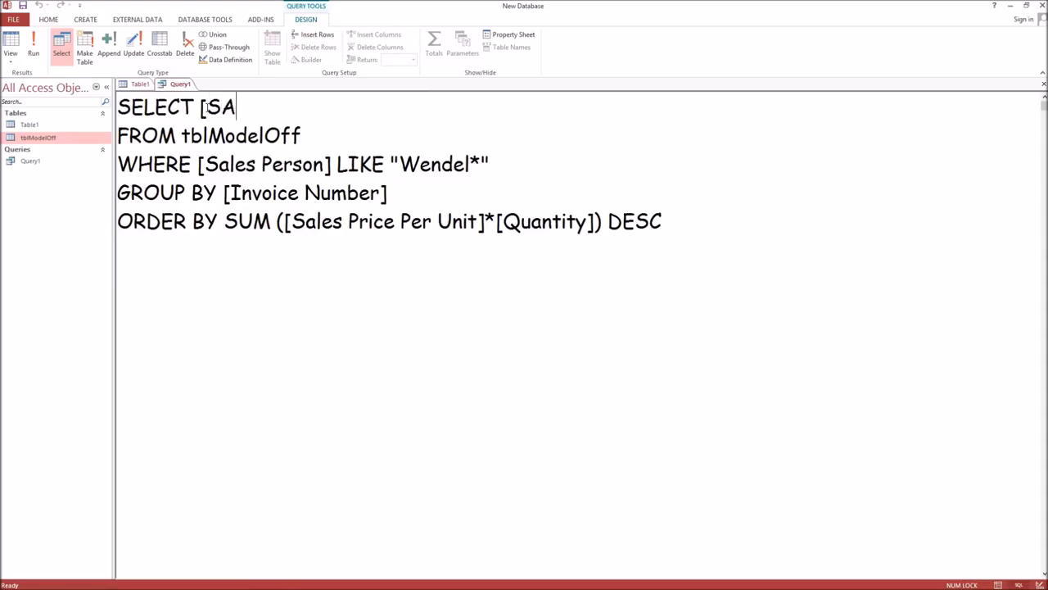
pyautogui.press('BackSpace')
pyautogui.write('ales PEr')
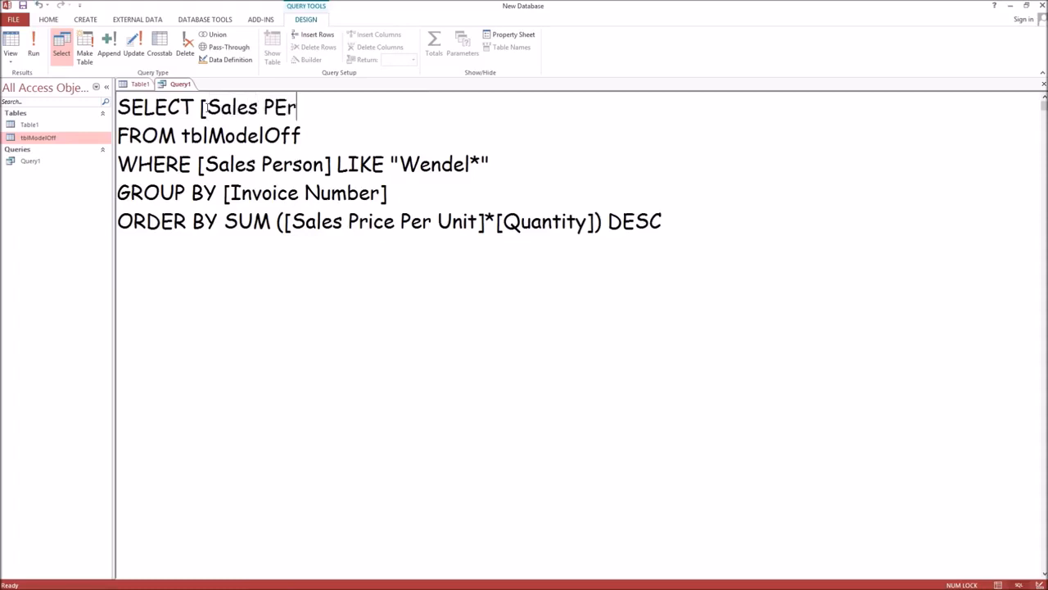
pyautogui.press('BackSpace')
pyautogui.press('BackSpace')
pyautogui.write('erson]')
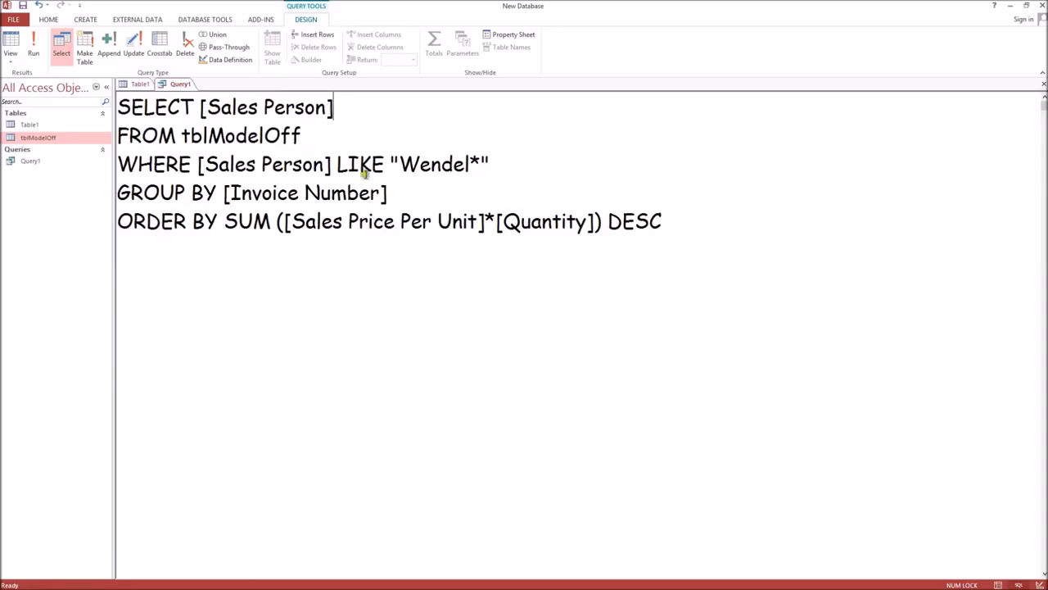
# Delete the WHERE line and change the GROUP BY field to [Sales Person].
pyautogui.moveTo(565, 175); pyautogui.dragTo(32, 167)
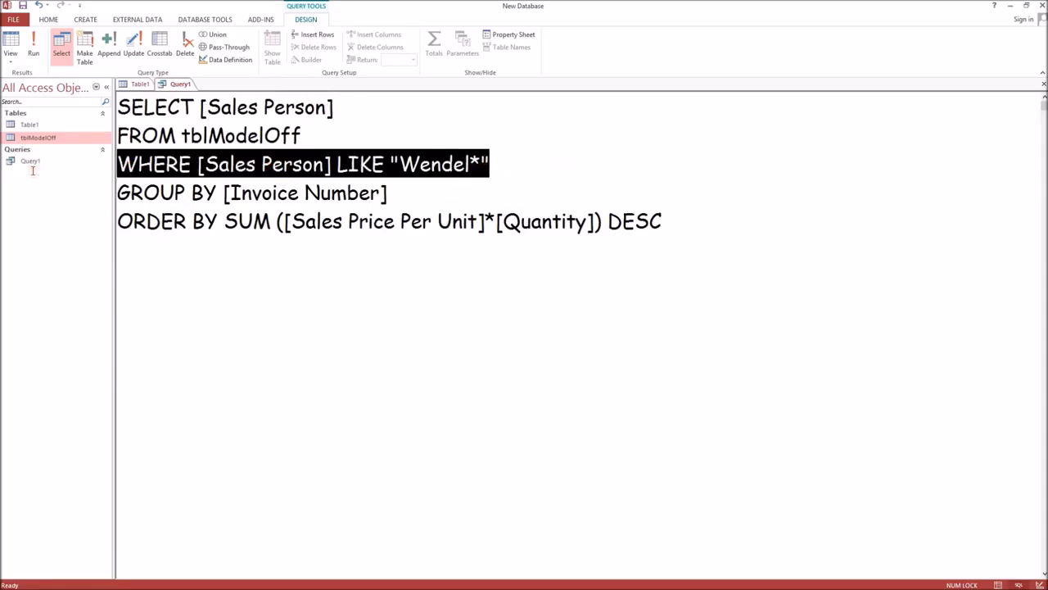
pyautogui.press('BackSpace')
pyautogui.press('BackSpace')
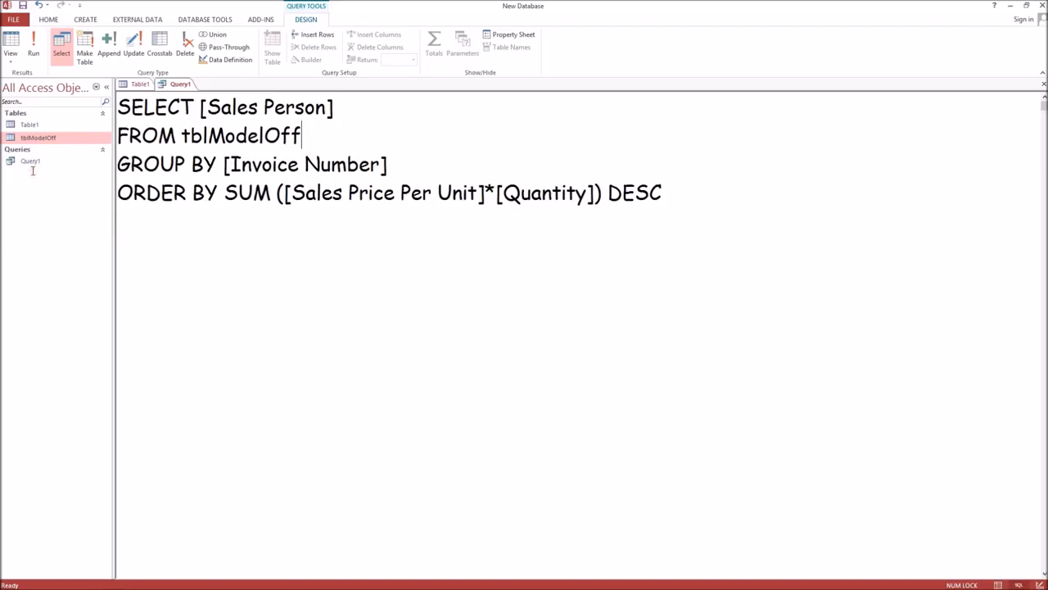
pyautogui.moveTo(410, 163); pyautogui.dragTo(233, 160)
pyautogui.write('Sales')
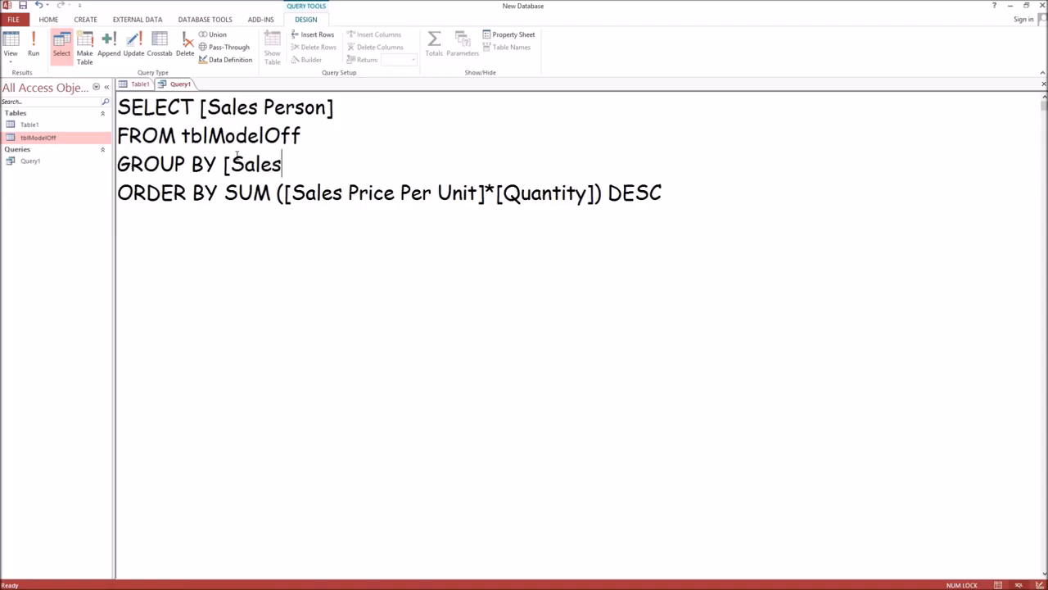
pyautogui.write(' Person]')
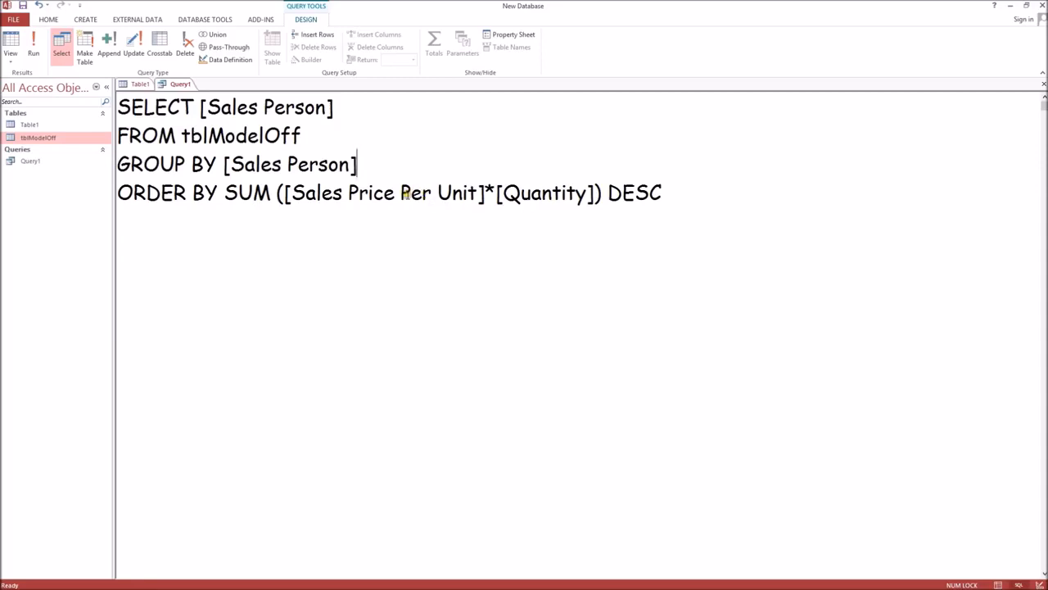
# Change the ORDER BY line to SUM ([Discount Given]*[Ticket Price Per Unit]*[Quantity]) DESC.
pyautogui.moveTo(670, 190); pyautogui.dragTo(295, 196)
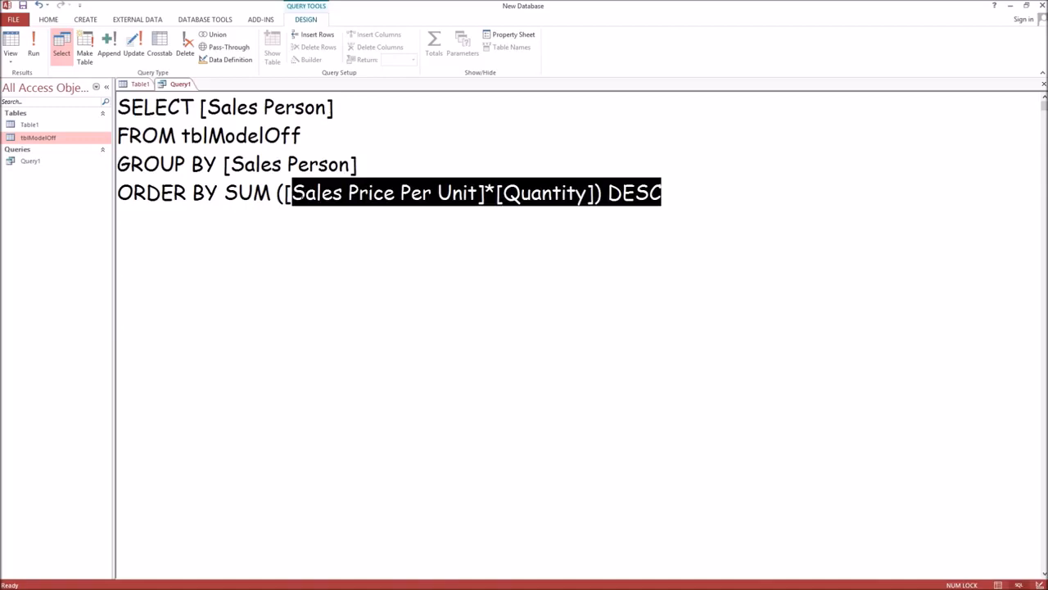
pyautogui.write('Discount')
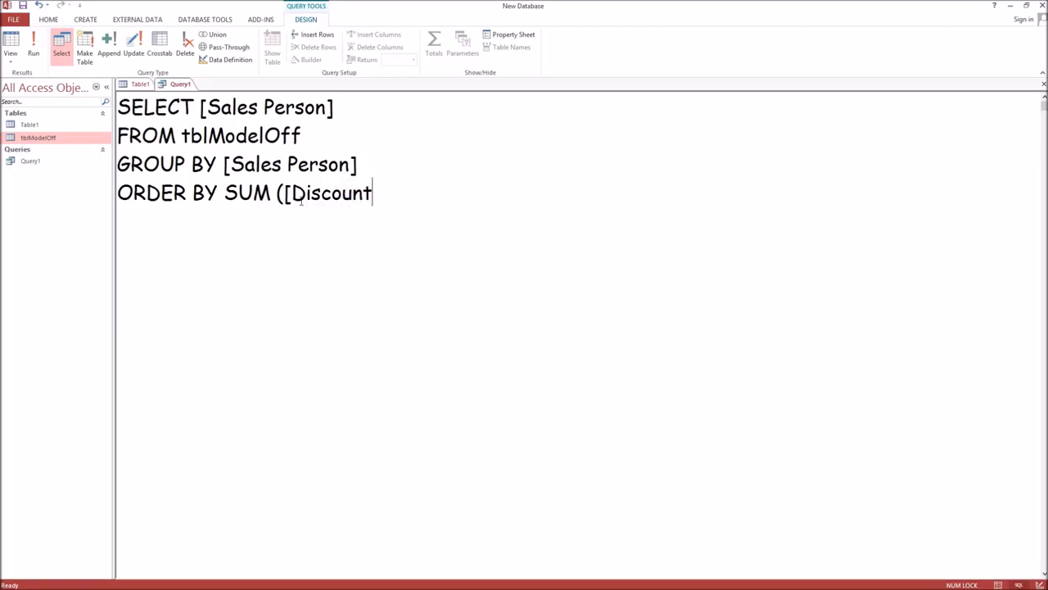
pyautogui.write(' Given]*')
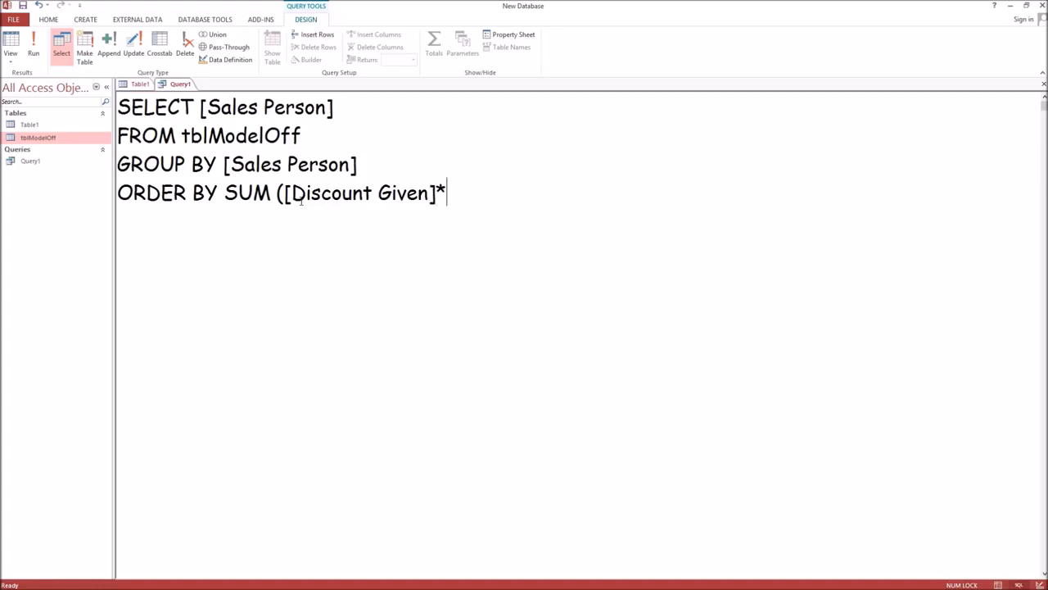
pyautogui.write('[Ticke')
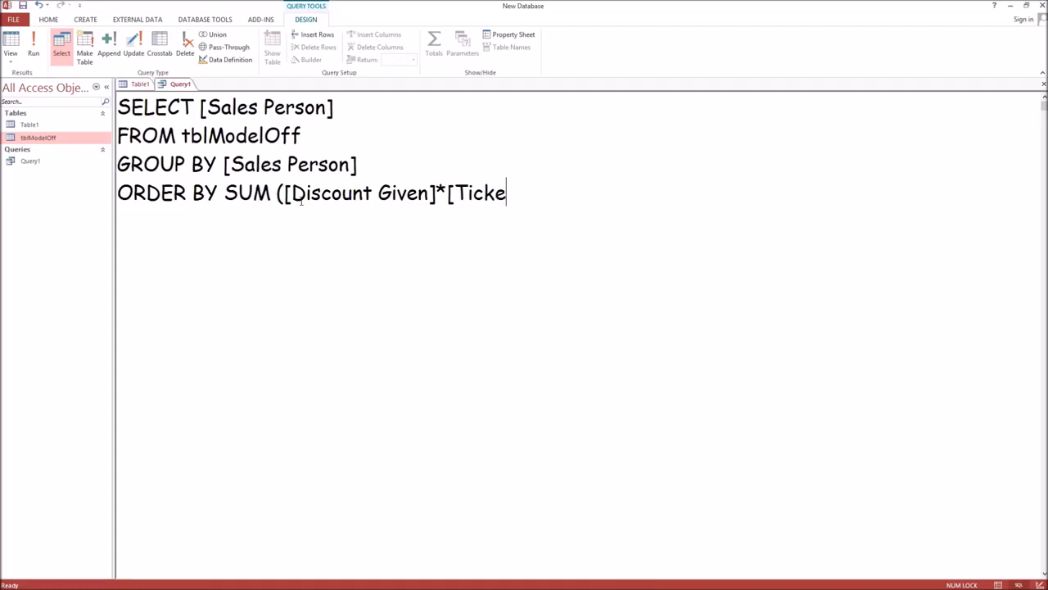
pyautogui.write('t Price ')
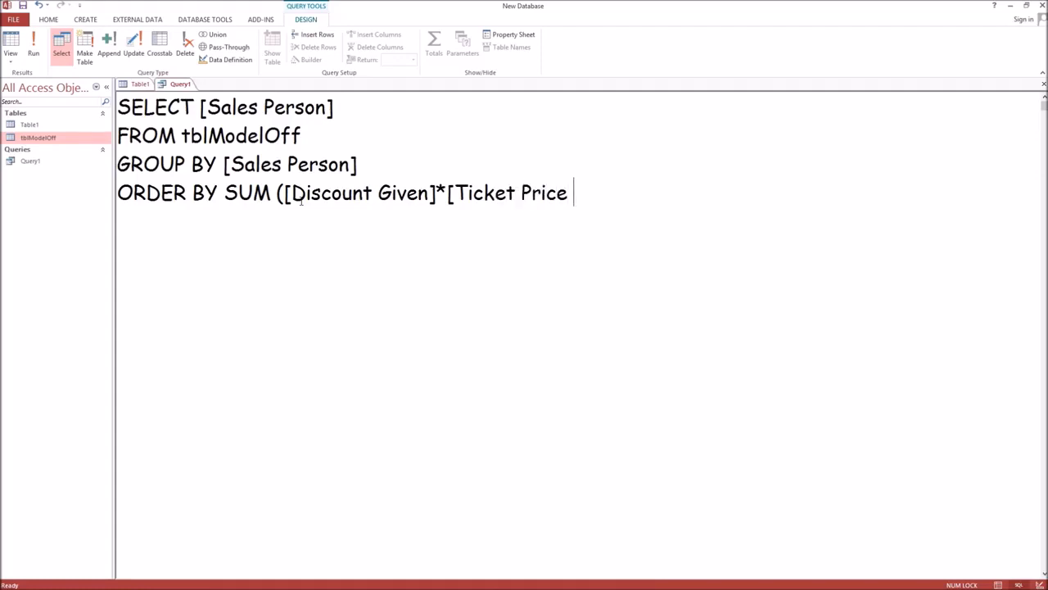
pyautogui.write('Per Unit]')
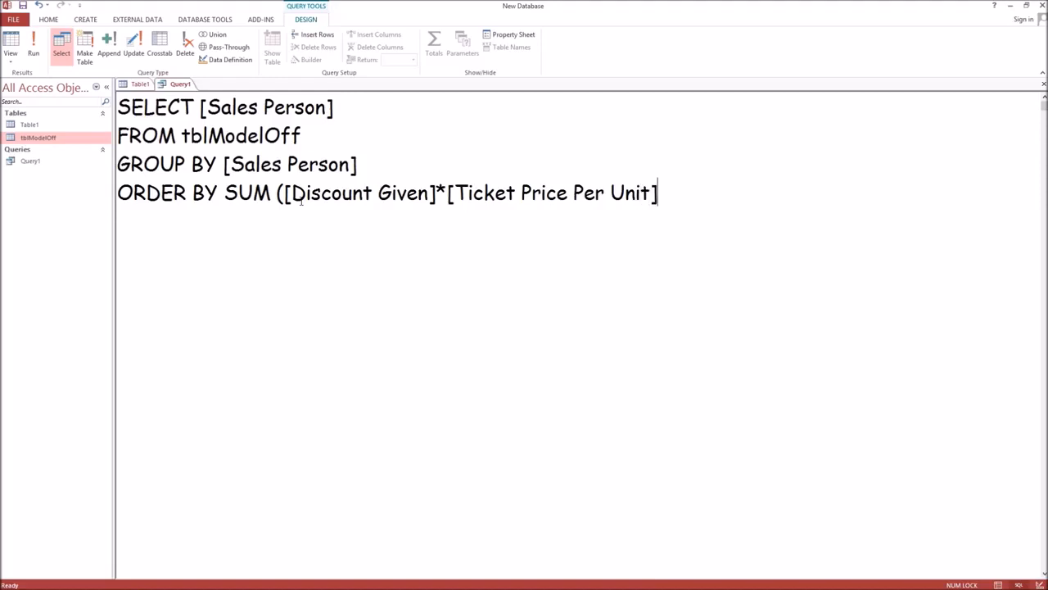
pyautogui.write('*[Quantity')
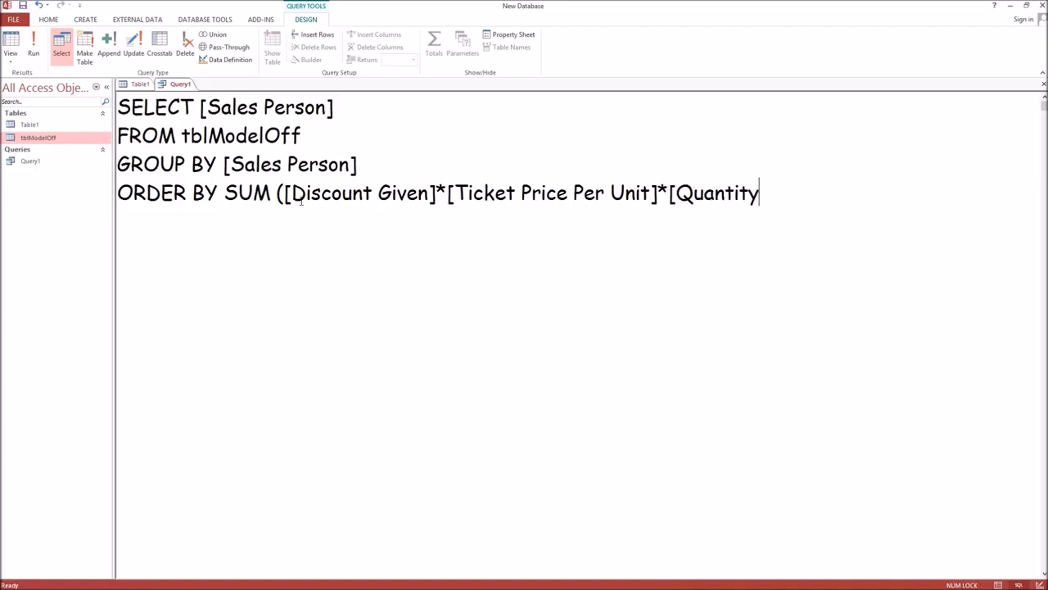
pyautogui.write(']) DEW')
pyautogui.press('BackSpace')
pyautogui.write('SC')
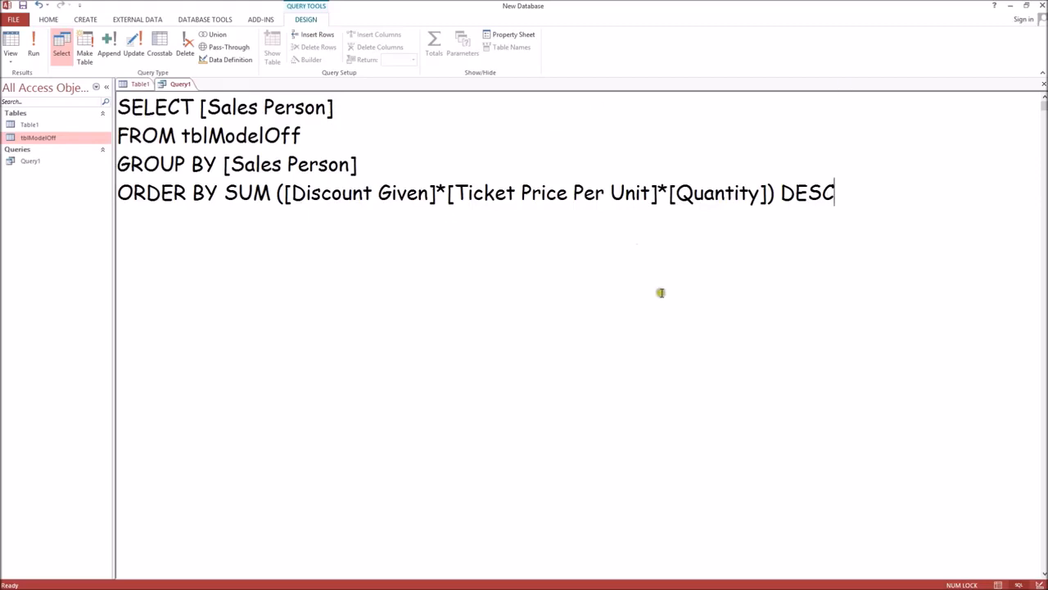
# Try to run the query, and correct the ticket price field in ORDER BY to [Ticket Price Price Per Unit].
pyautogui.click(34, 45)
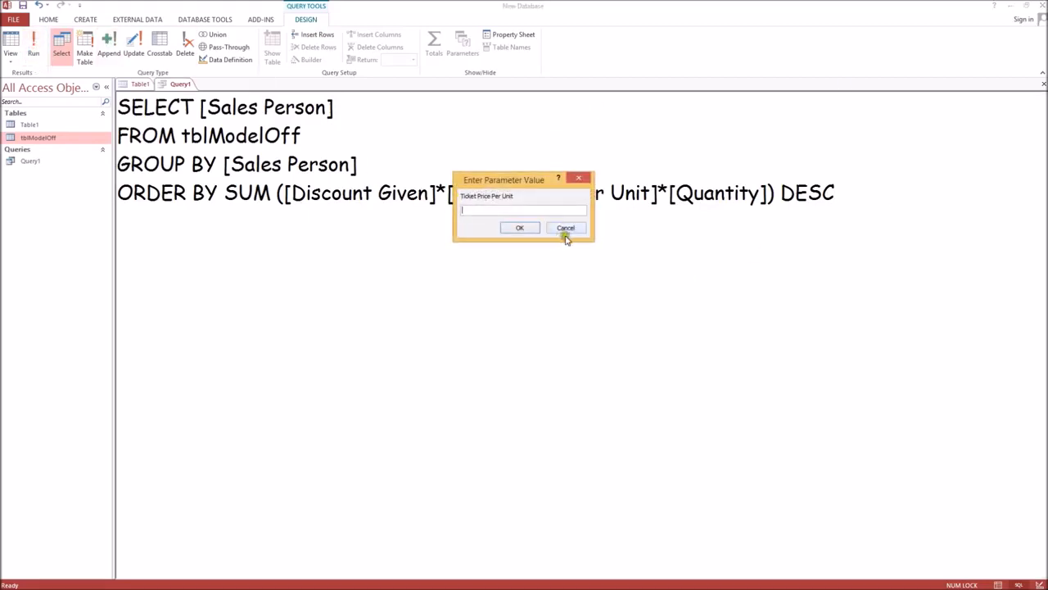
pyautogui.click(565, 228)
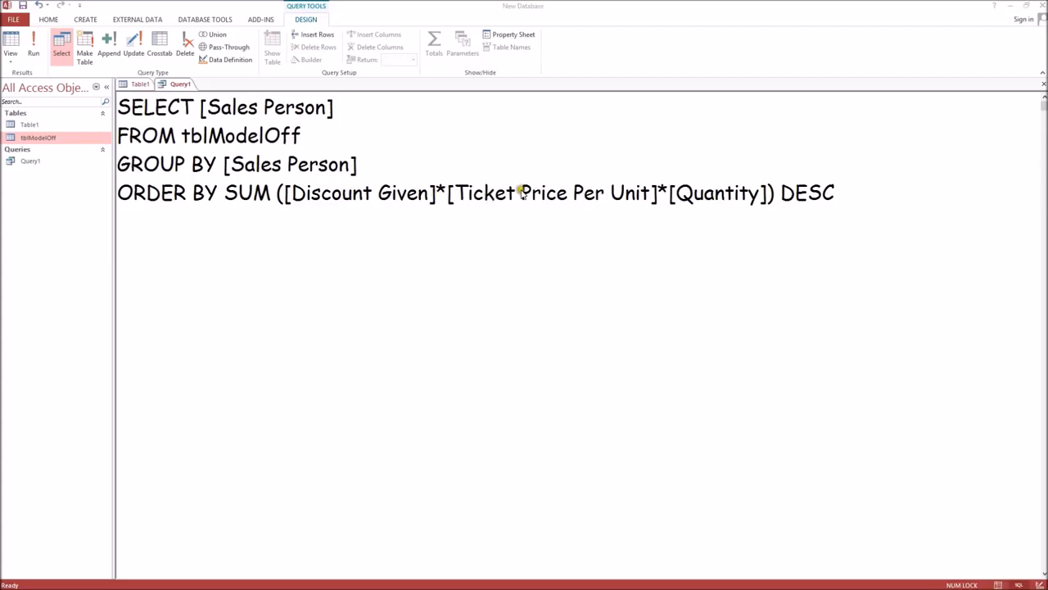
pyautogui.click(573, 194)
pyautogui.write('Price')
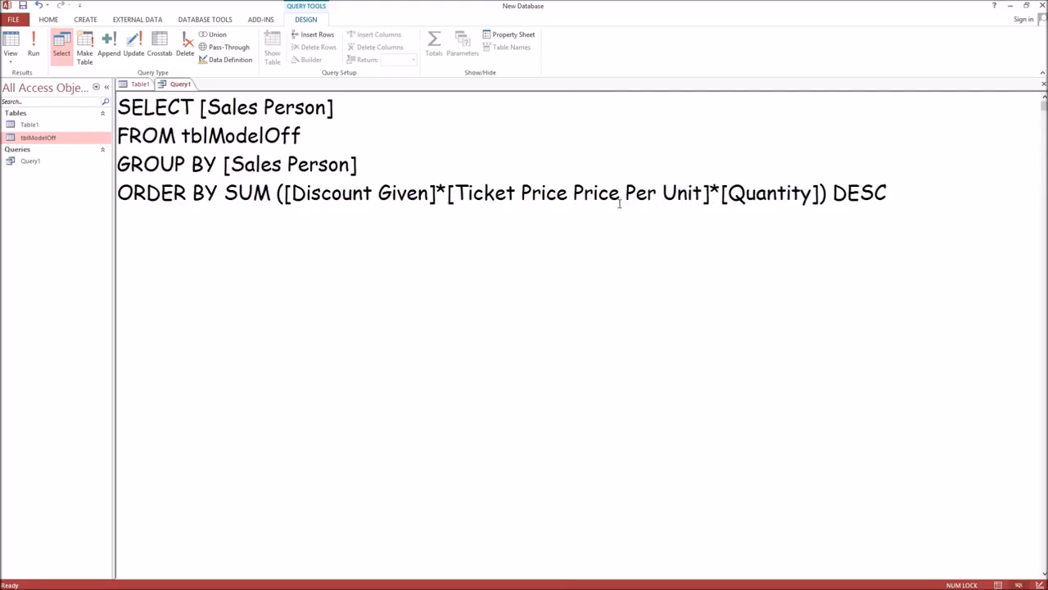
# Run the query, switch to the questions PDF to compare with Question 11's options, and read Question 12.
pyautogui.click(41, 53)
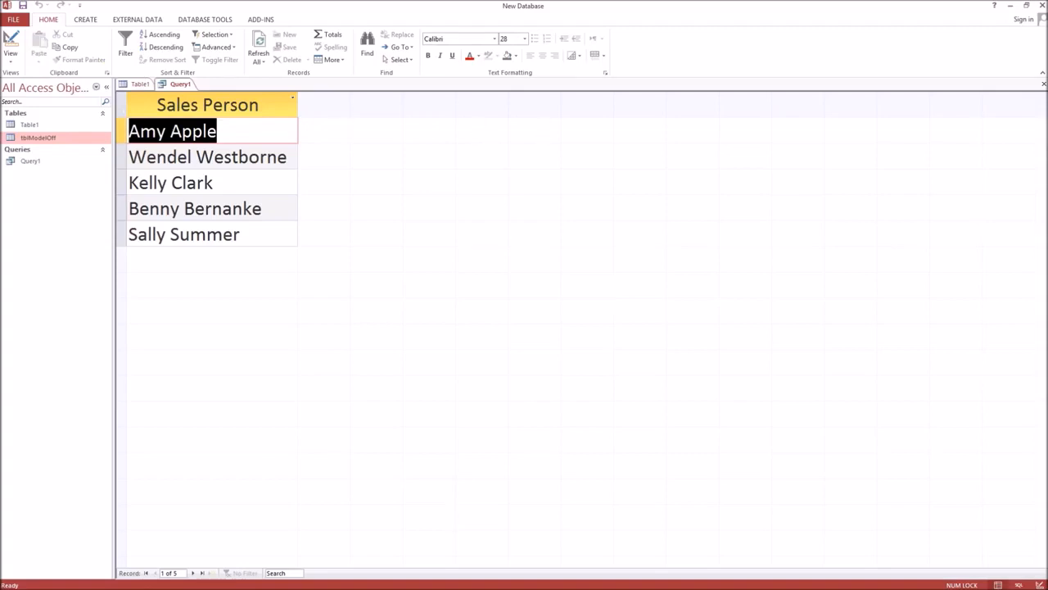
pyautogui.hotkey('alt', 'Tab')
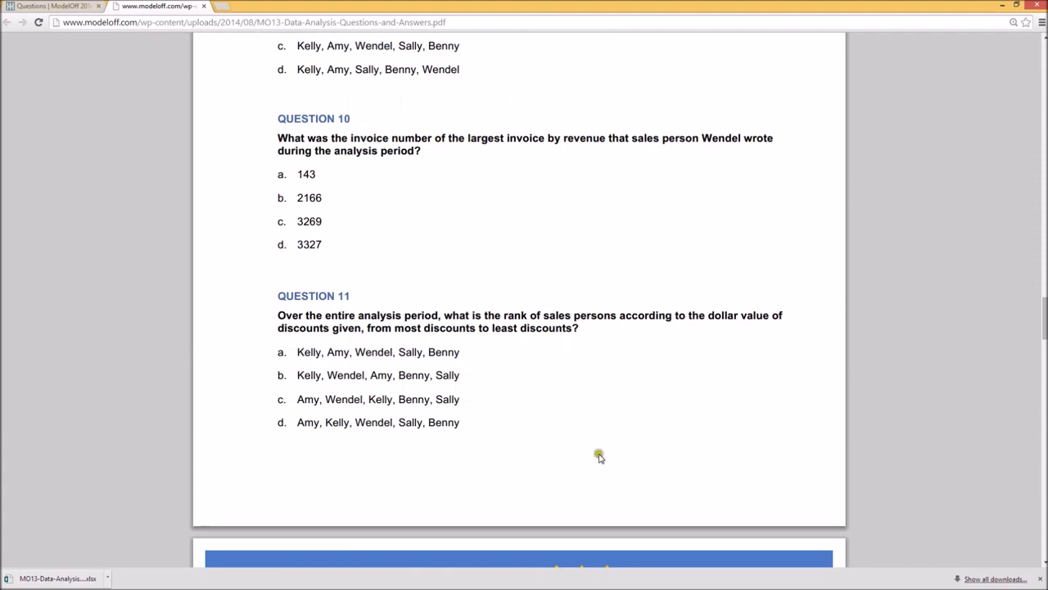
pyautogui.scroll(-7, 655, 433)
pyautogui.scroll(-1, 660, 435)
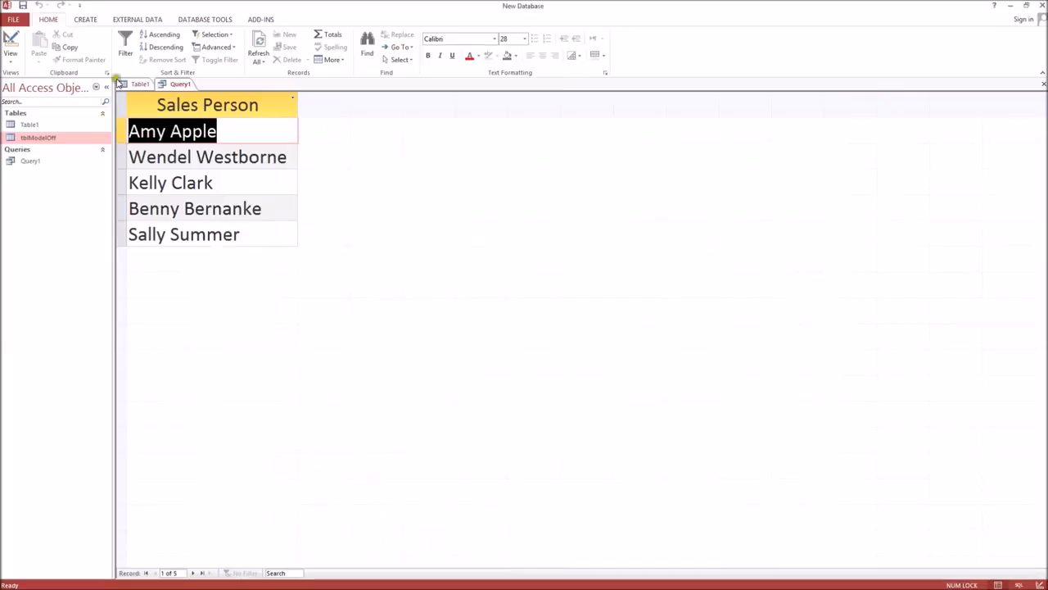
# Return to Access, show the query as SQL and replace [Sales Person] in the SELECT line with TOP 1 MonthName(Month([Date])).
pyautogui.click(12, 58)
pyautogui.click(33, 102)
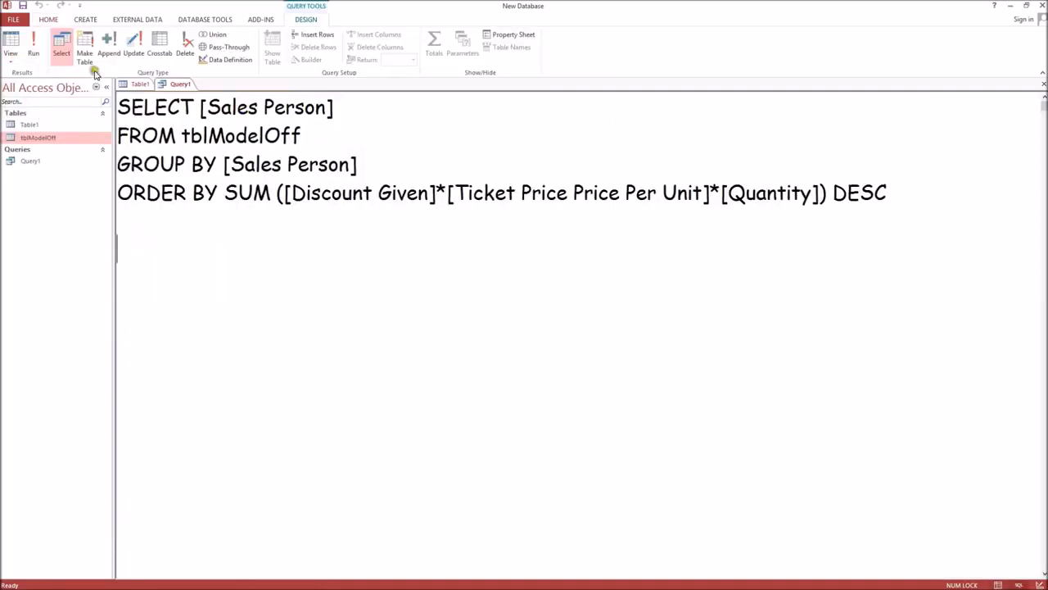
pyautogui.moveTo(353, 101); pyautogui.dragTo(200, 107)
pyautogui.write('TOP ')
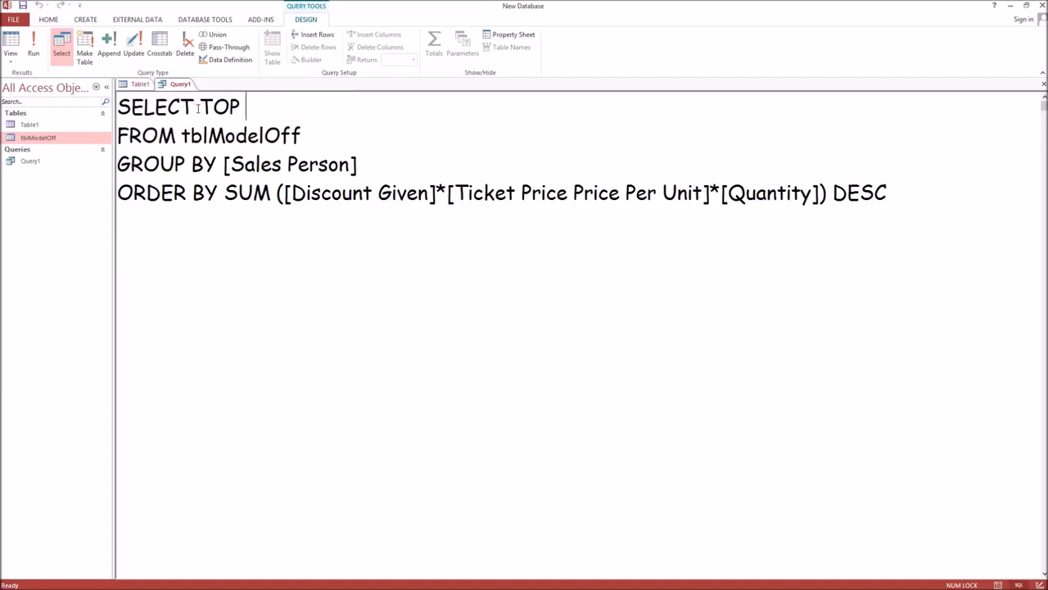
pyautogui.write('1 MonthName(Month')
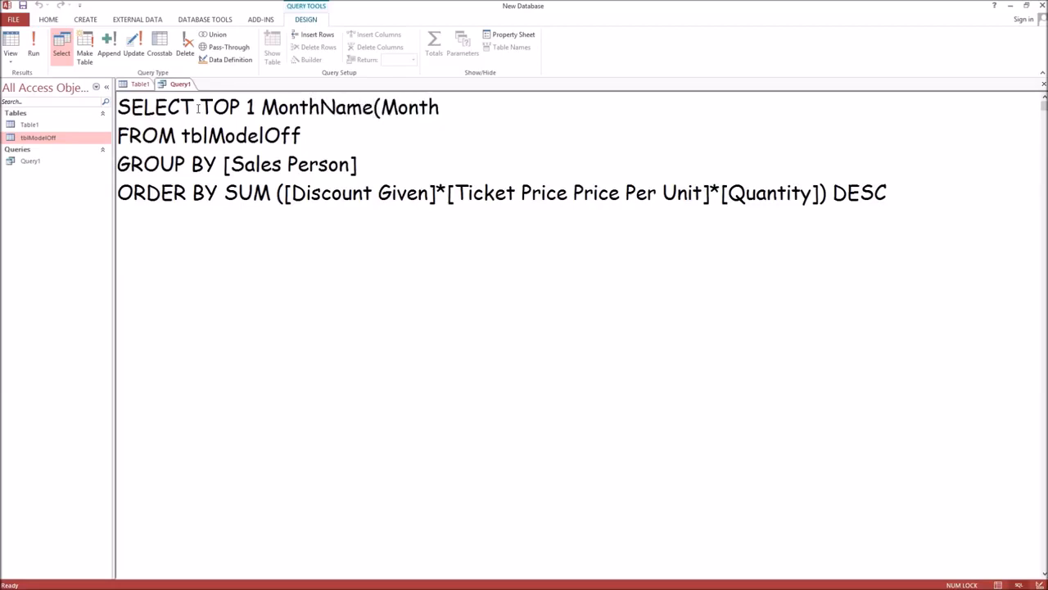
pyautogui.write('([Date]')
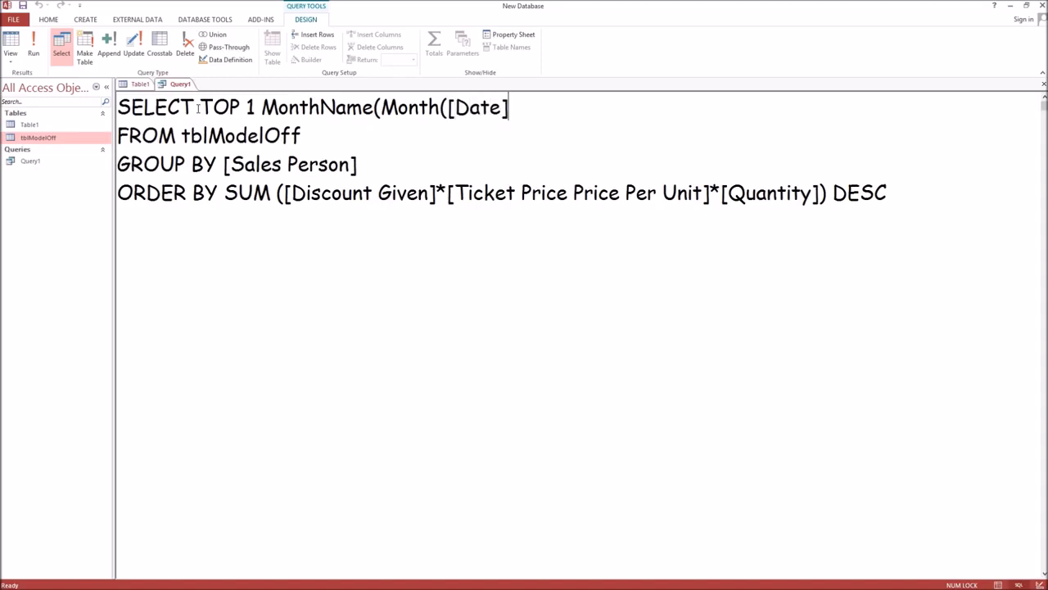
pyautogui.write('))')
# Replace the GROUP BY and ORDER BY lines with GROUP BY MonthName(Month([Date])), reusing the expression from the SELECT line.
pyautogui.moveTo(936, 194); pyautogui.dragTo(103, 164)
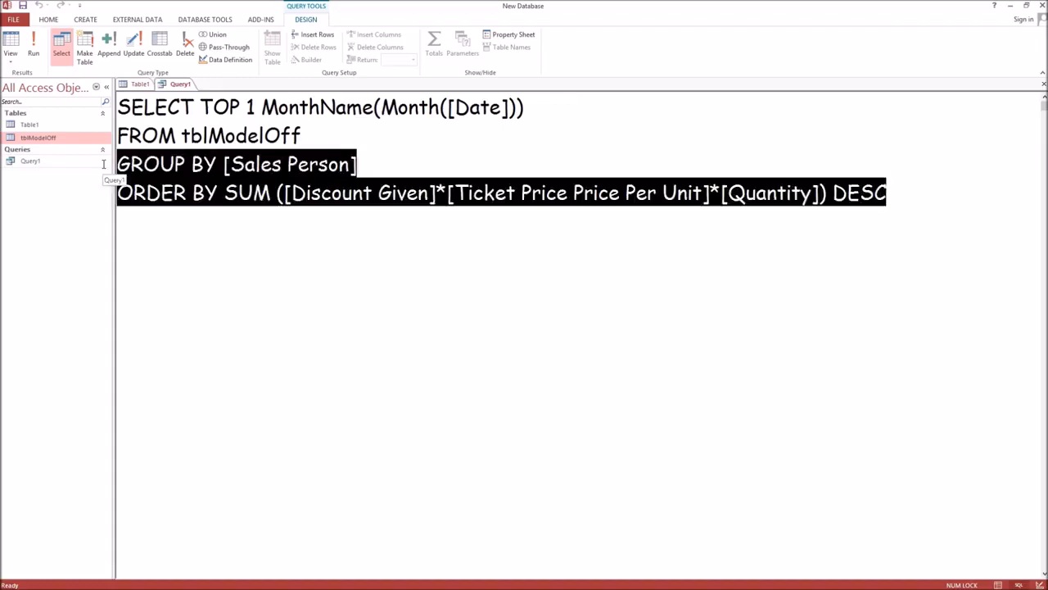
pyautogui.press('BackSpace')
pyautogui.moveTo(533, 105); pyautogui.dragTo(262, 90)
pyautogui.hotkey('ctrl', 'c')
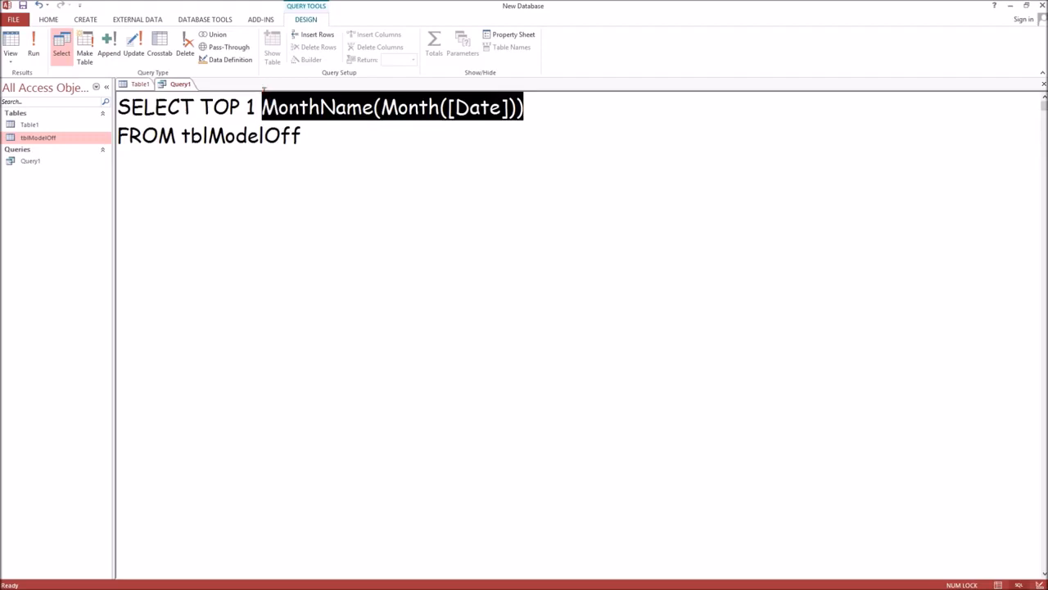
pyautogui.click(330, 133)
pyautogui.write('GROUP ')
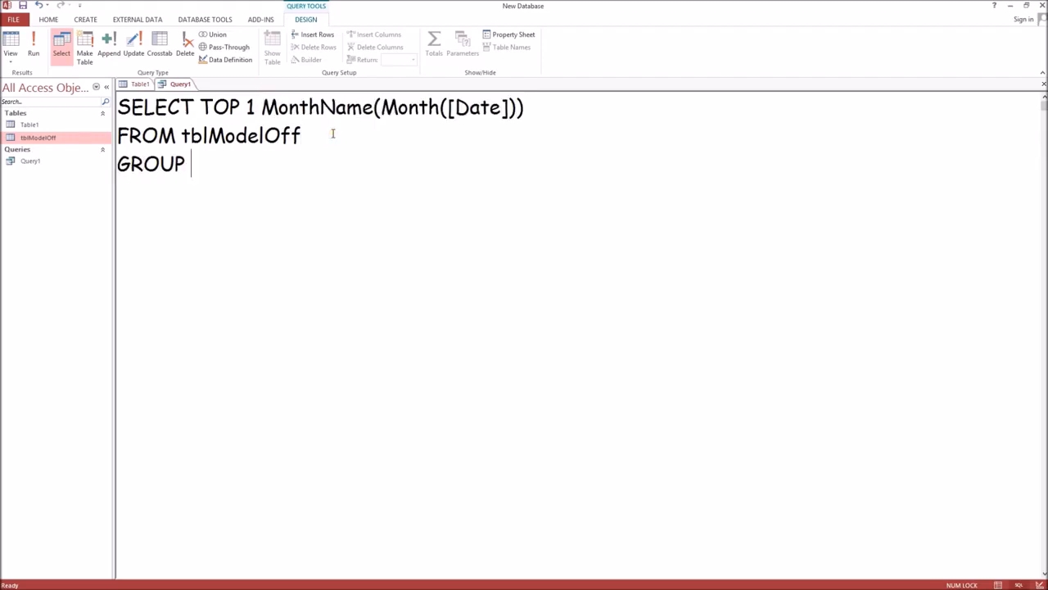
pyautogui.write('BY')
pyautogui.hotkey('ctrl', 'v')
pyautogui.press('Return')
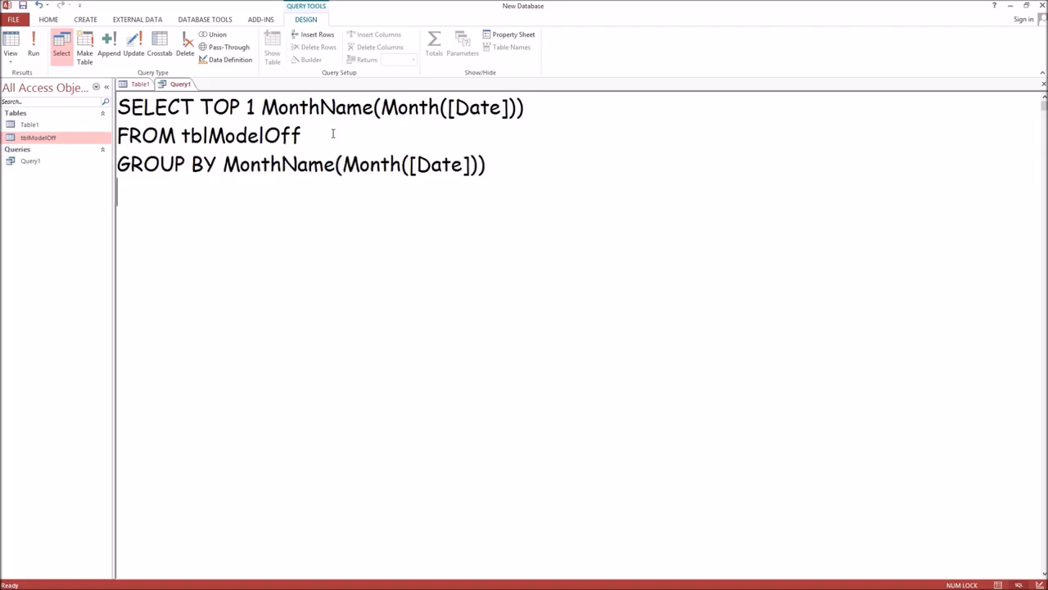
# Add the line ORDER BY SUM([Sales Price Per Unit]*[Quantity]) DESC below the GROUP BY line.
pyautogui.write('ORDER BY SUM(')
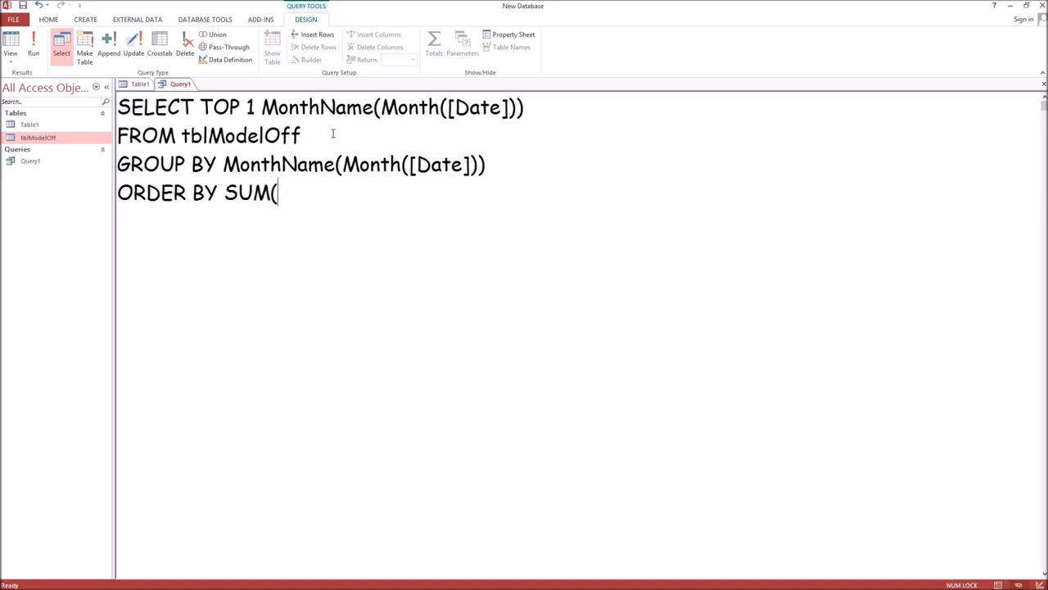
pyautogui.write('[Sales P')
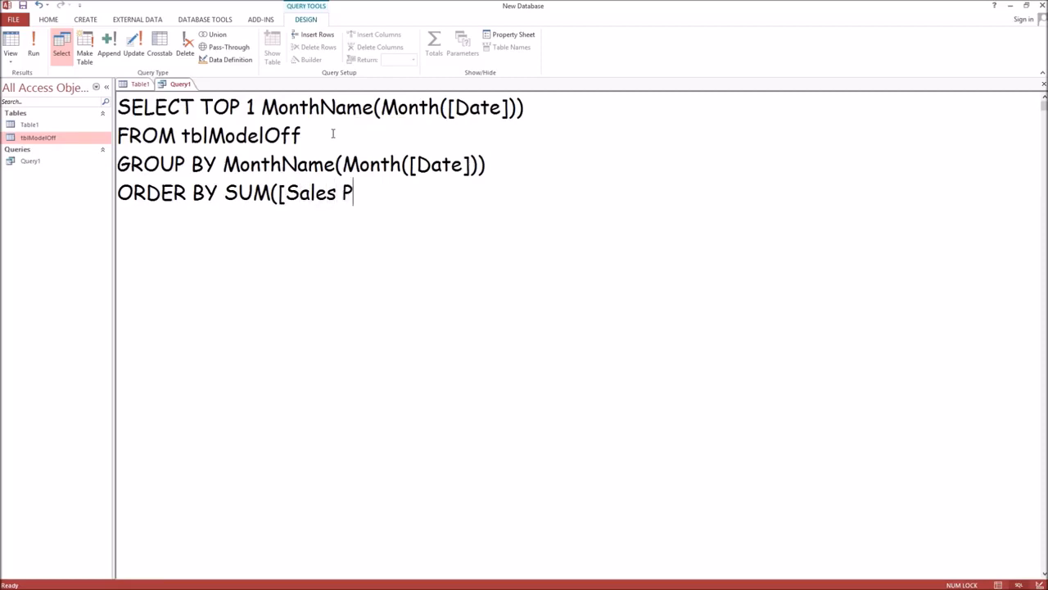
pyautogui.write('rice Per')
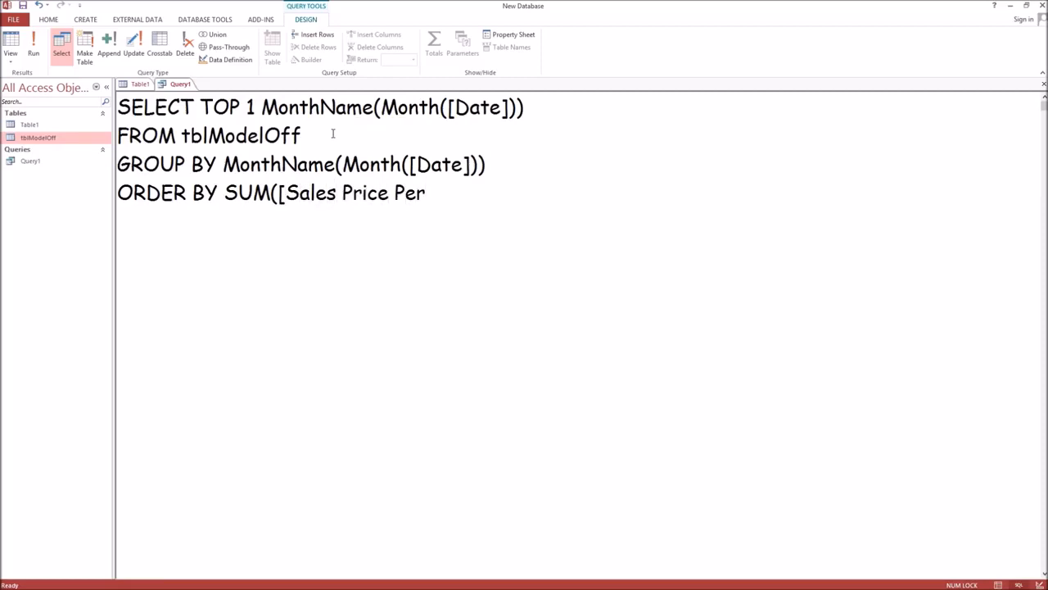
pyautogui.write(' Unit]*[Quantity')
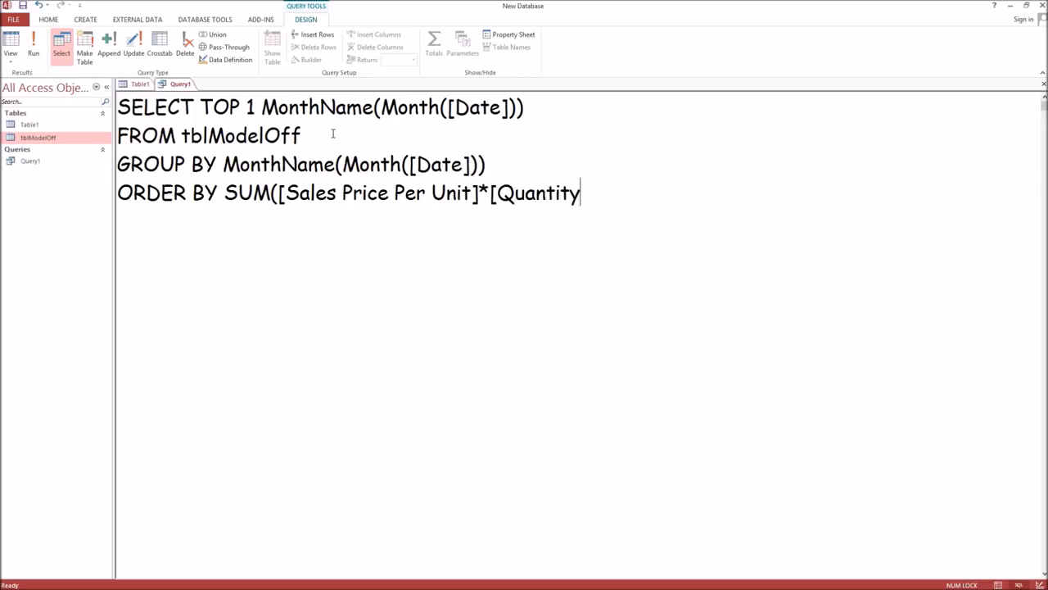
pyautogui.write(']) DESC')
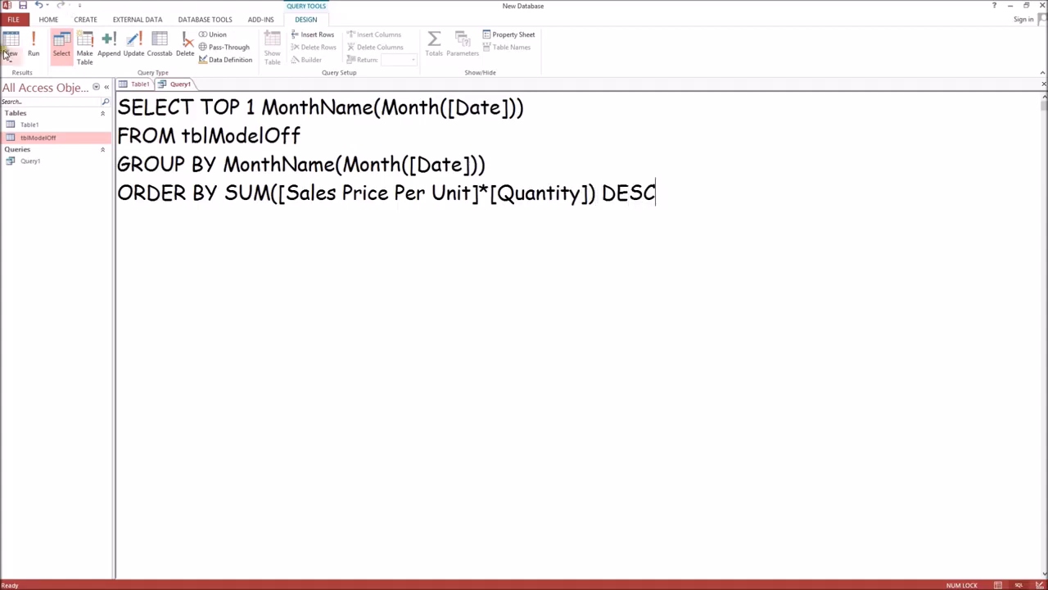
# Run the query and switch to the questions PDF to compare the result with Question 12's options.
pyautogui.click(35, 49)
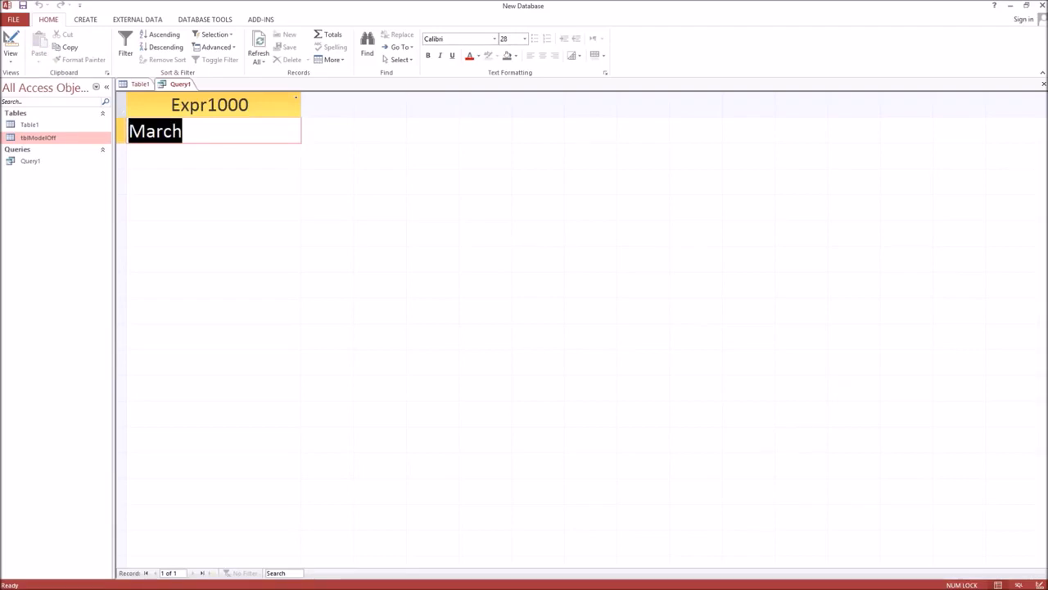
pyautogui.hotkey('alt', 'Tab')
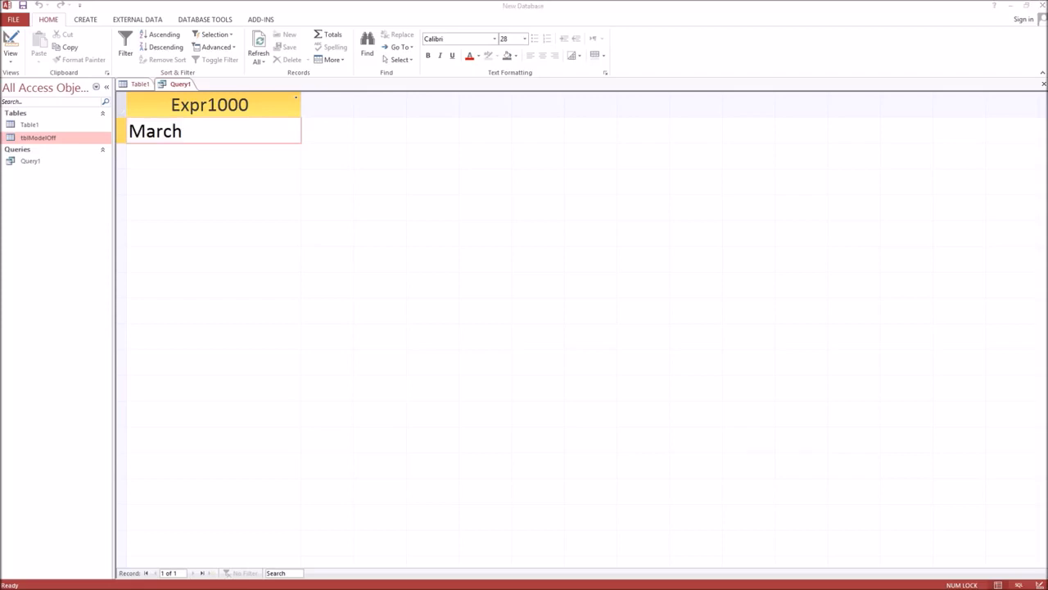
pyautogui.hotkey('alt', 'Tab')
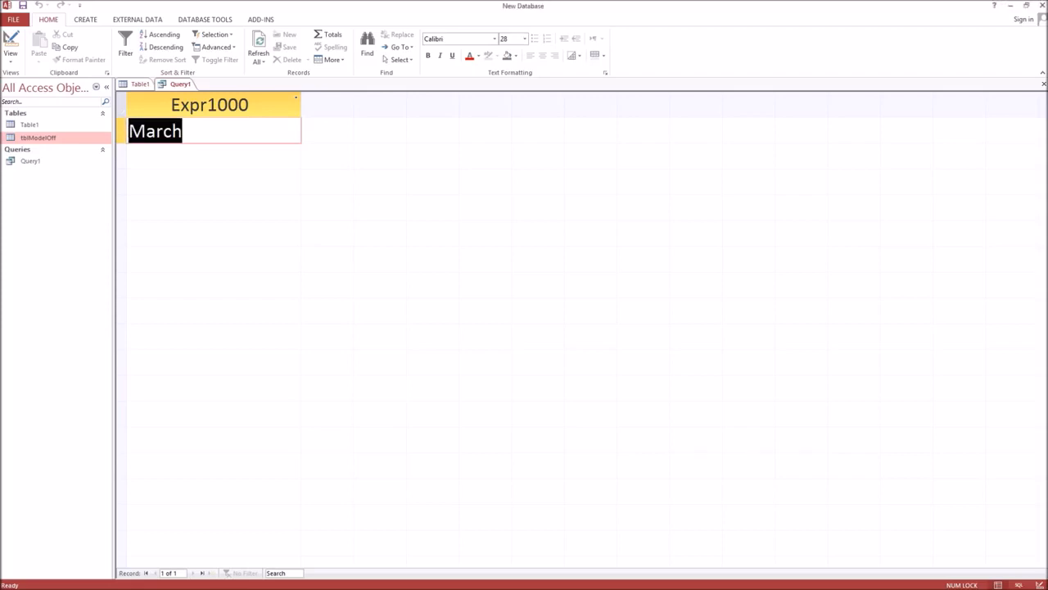
pyautogui.hotkey('alt', 'Tab')
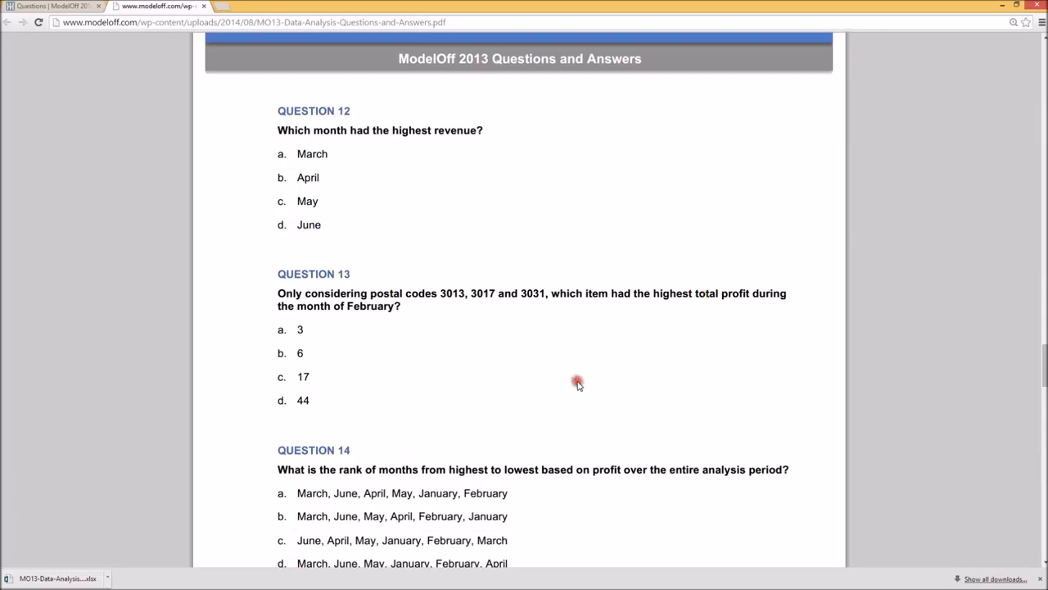
# Read Question 13, return to Access, show the query as SQL and replace MonthName(Month([Date])) in the SELECT line with [ItemCode].
pyautogui.scroll(-2, 576, 382)
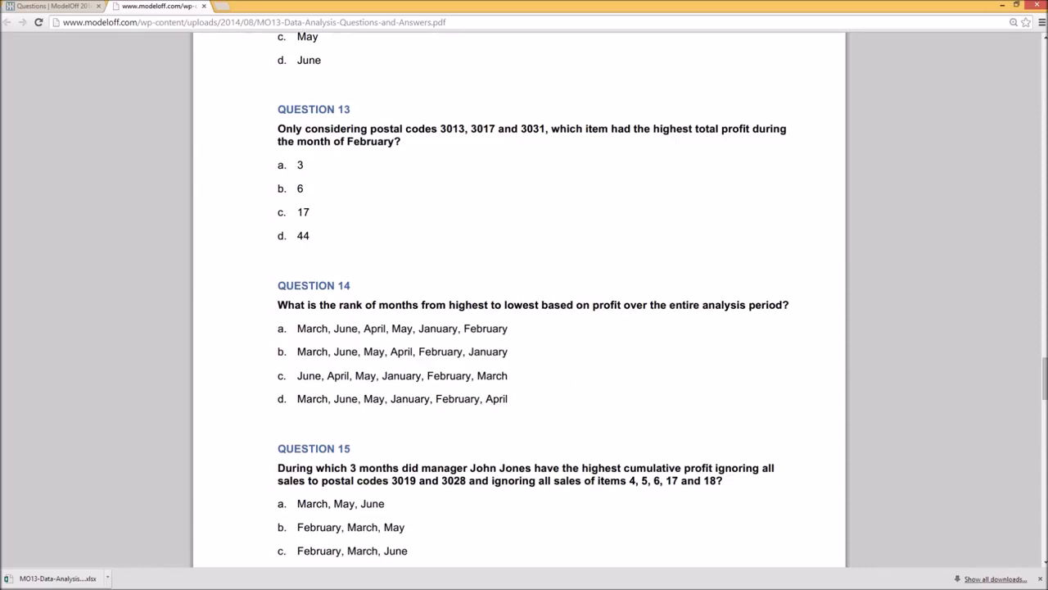
pyautogui.hotkey('alt', 'Tab')
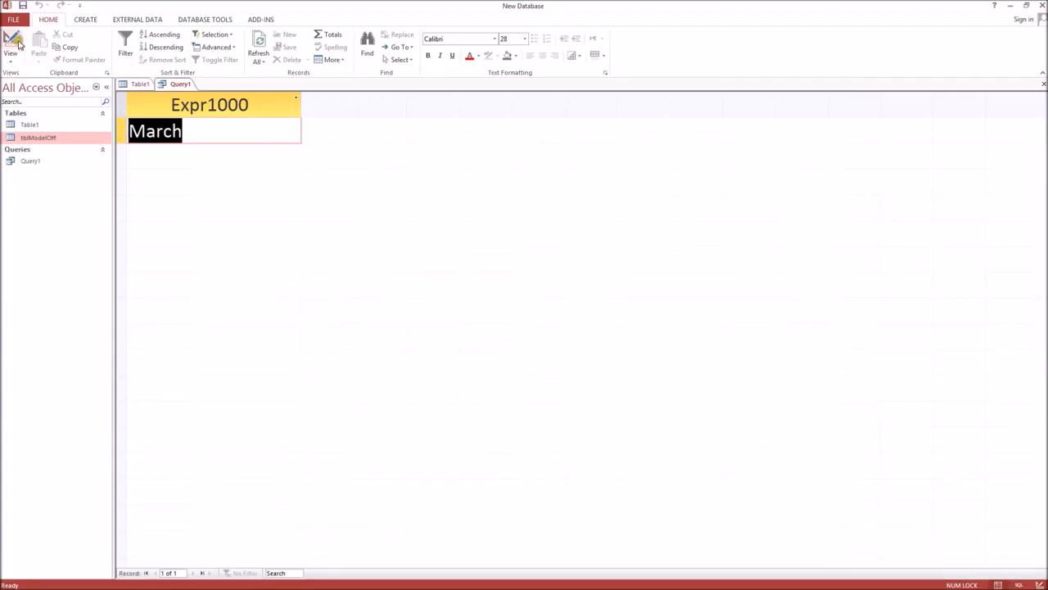
pyautogui.click(11, 55)
pyautogui.click(27, 103)
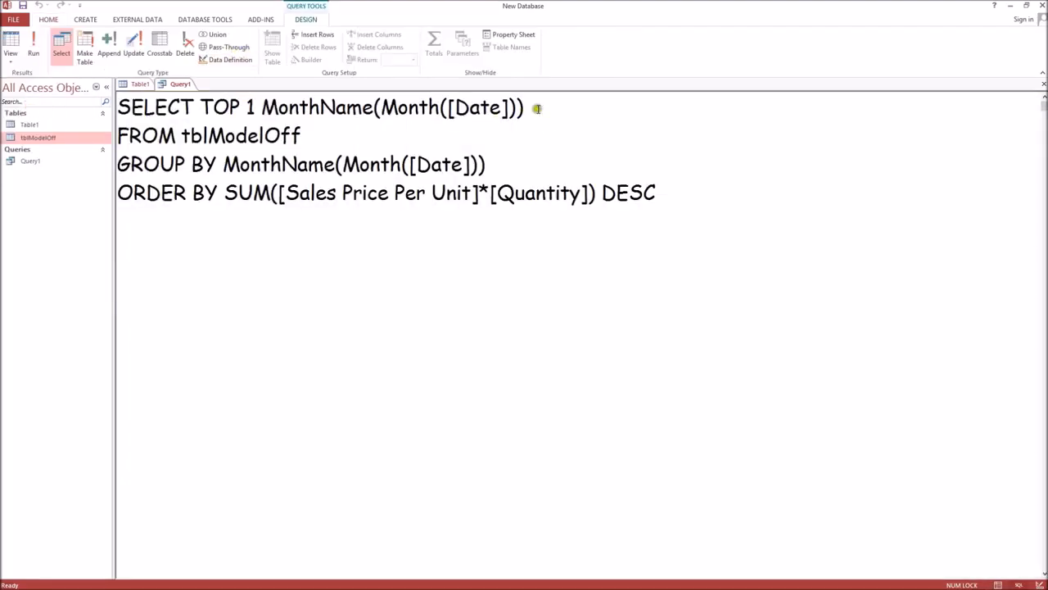
pyautogui.moveTo(527, 107); pyautogui.dragTo(276, 121)
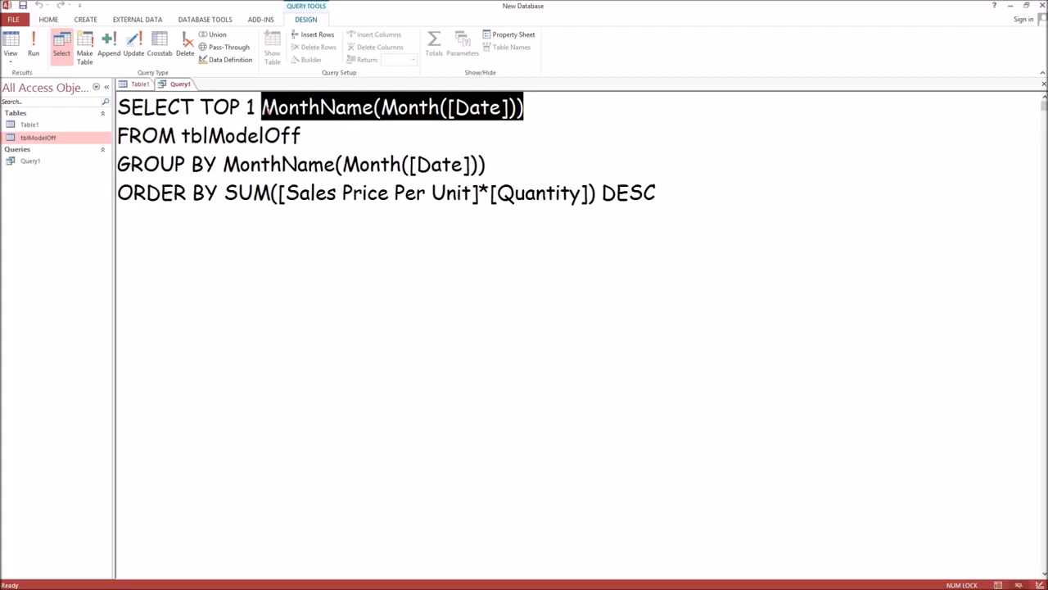
pyautogui.write('[Ite')
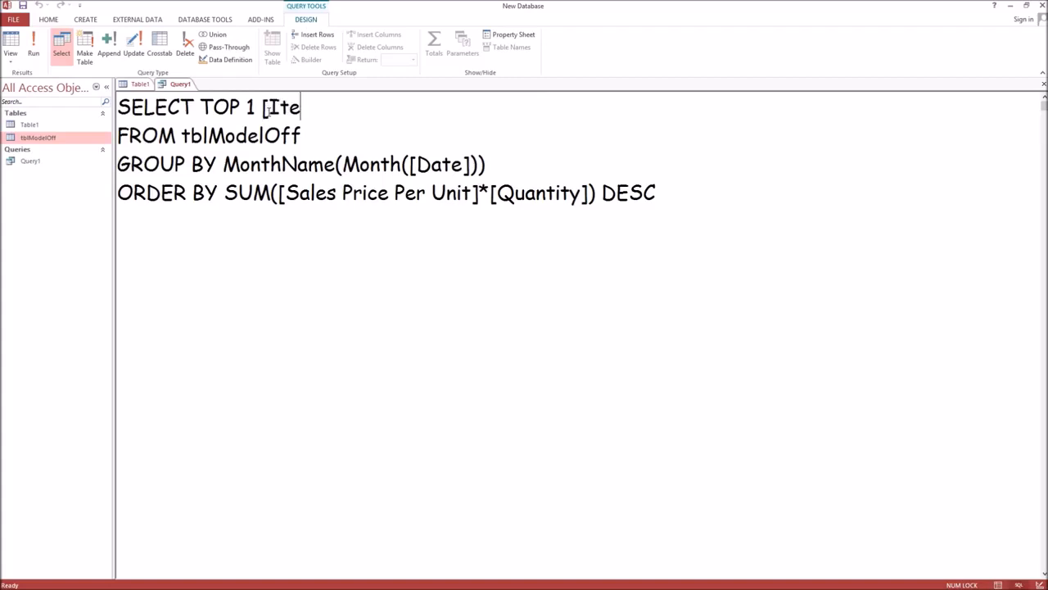
pyautogui.write('mCode]')
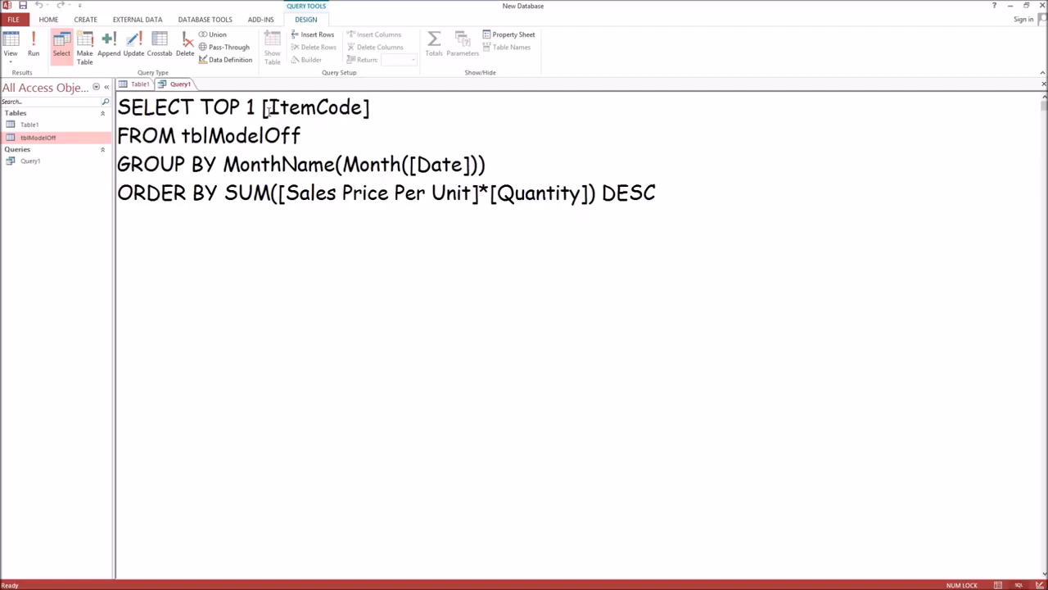
# Replace the GROUP BY and ORDER BY lines with WHERE [Postal Code] IN (3013,3017,3031).
pyautogui.moveTo(660, 200); pyautogui.dragTo(96, 163)
pyautogui.write('WHERE [Postal Code] IN')
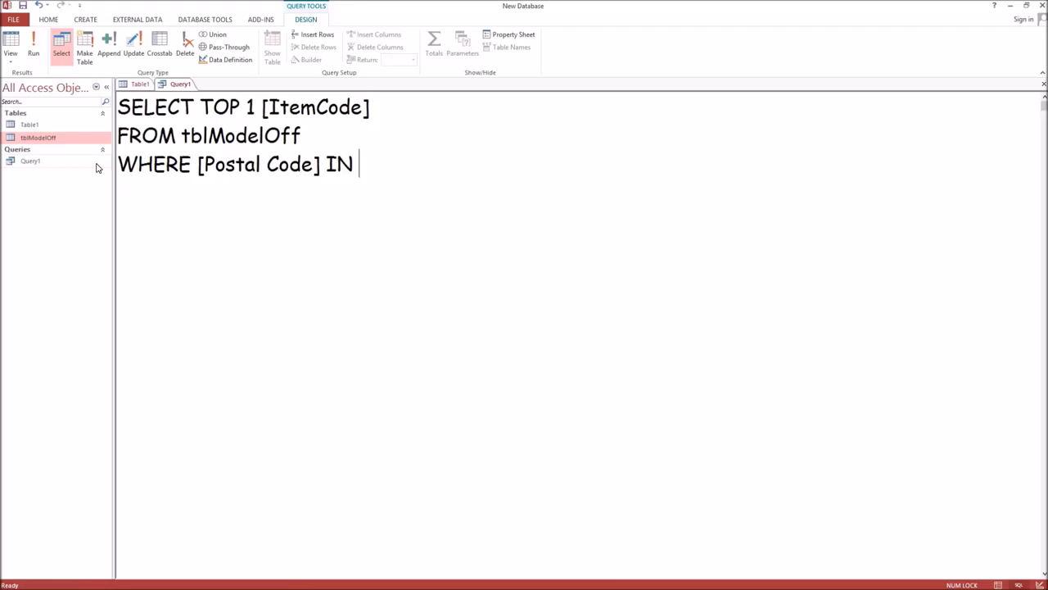
pyautogui.write('(3013')
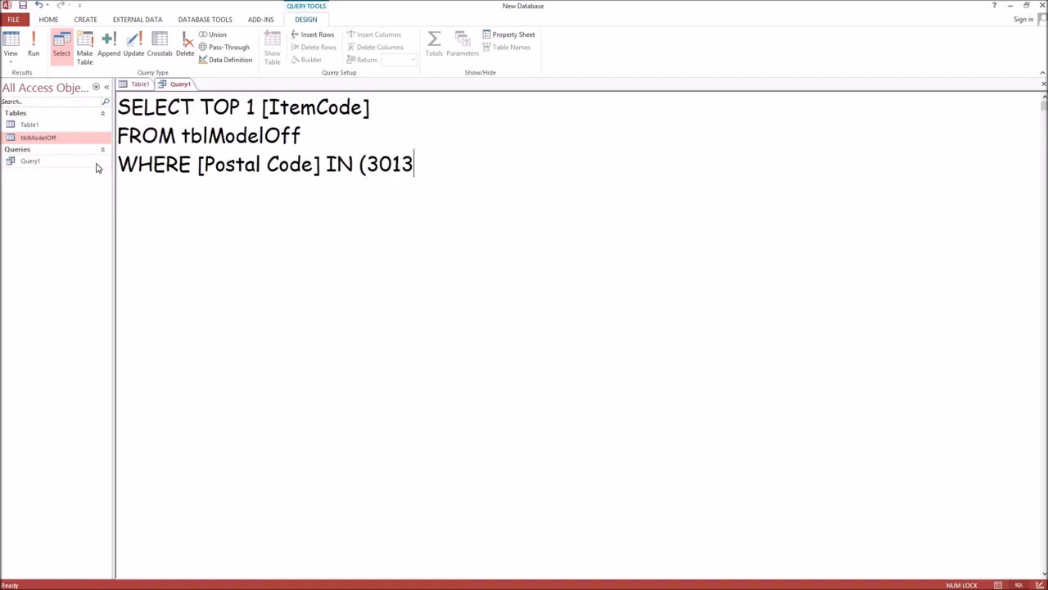
pyautogui.write(',3017,3031')
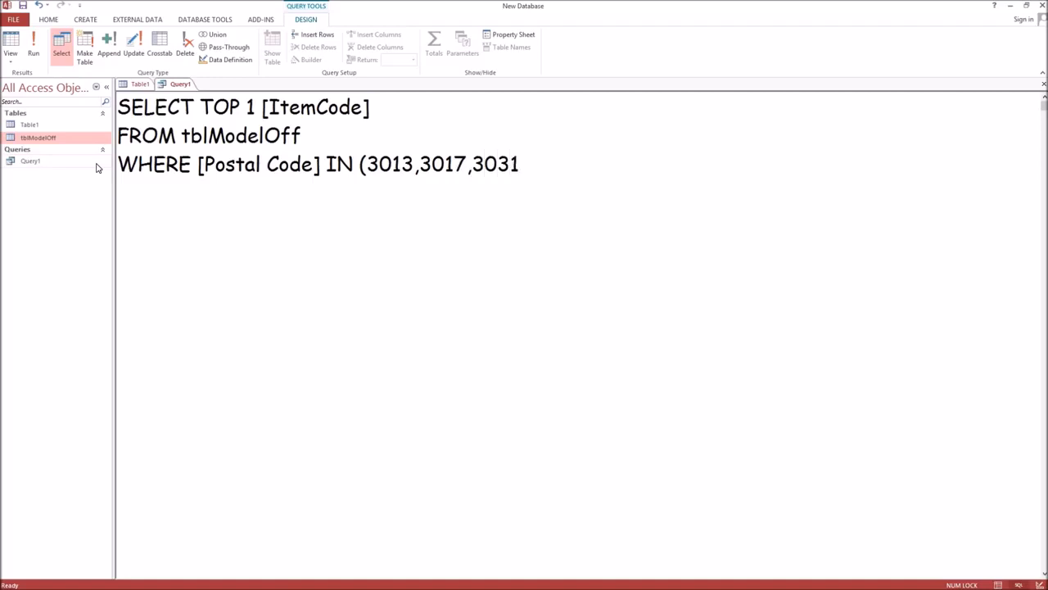
pyautogui.write(') ')
# Add the line GROUP BY [Item Code], MonthName(Month([Date])) and correct the SELECT field's spelling to [Item Code].
pyautogui.write('GROUP BY ')
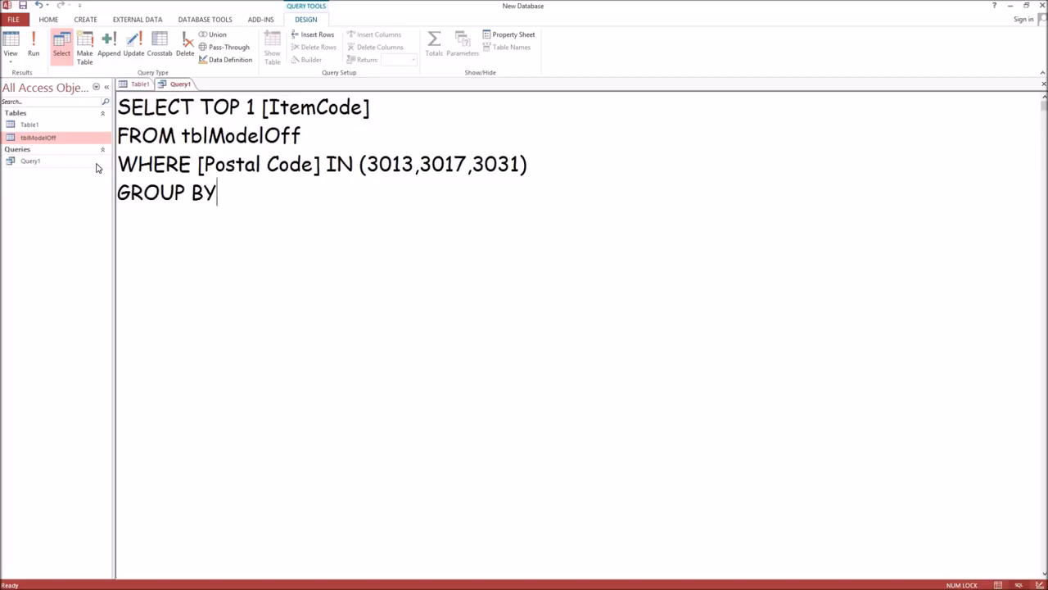
pyautogui.write('[Item Code]')
pyautogui.click(316, 108)
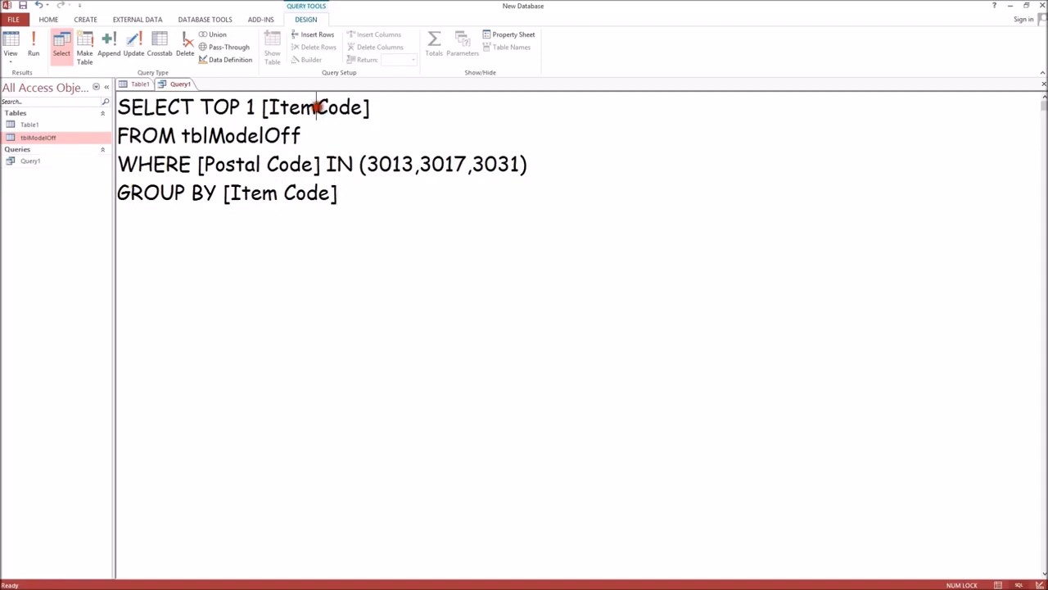
pyautogui.click(350, 197)
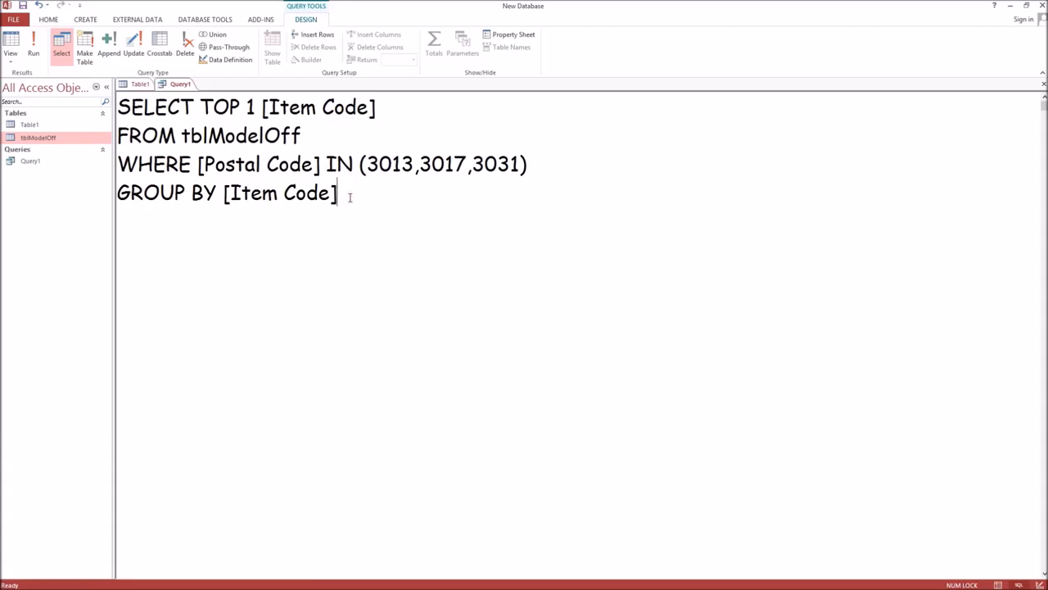
pyautogui.write(', MonthName')
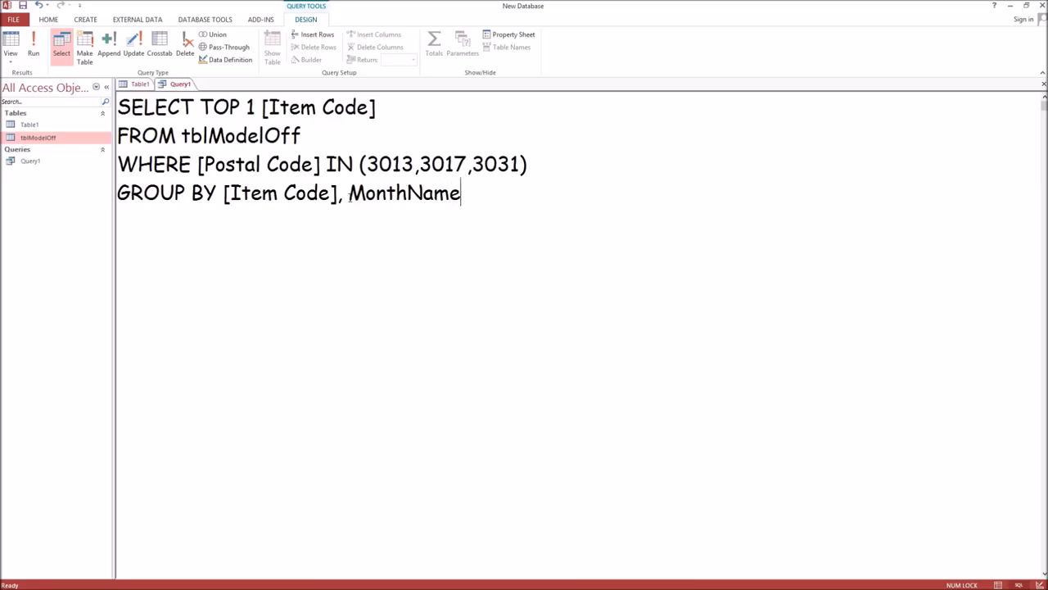
pyautogui.write('(Month(')
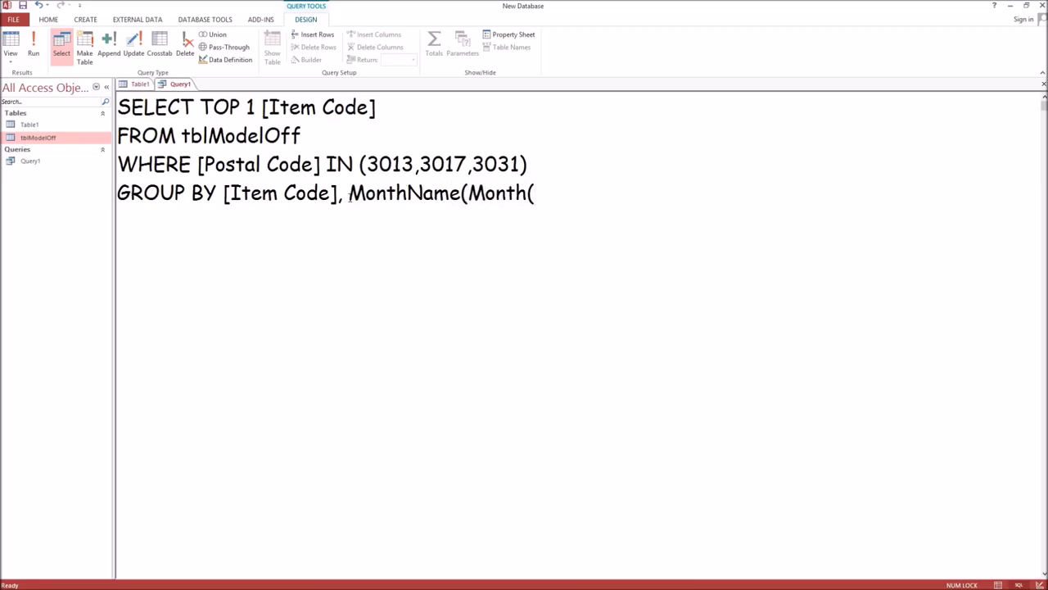
pyautogui.write('[Date')
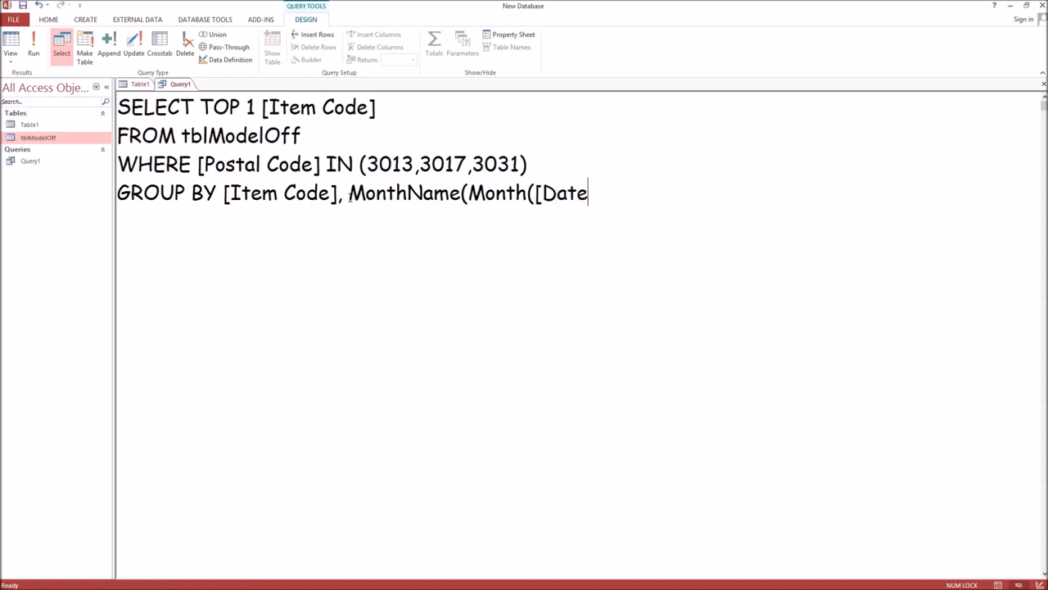
pyautogui.write(']))')
# Add the line HAVING BY MonthName(Month([Date])) = "February", reusing the month expression from the GROUP BY line.
pyautogui.moveTo(637, 187); pyautogui.dragTo(346, 187)
pyautogui.hotkey('ctrl', 'c')
pyautogui.click(657, 193)
pyautogui.press('Return')
pyautogui.write('HAV')
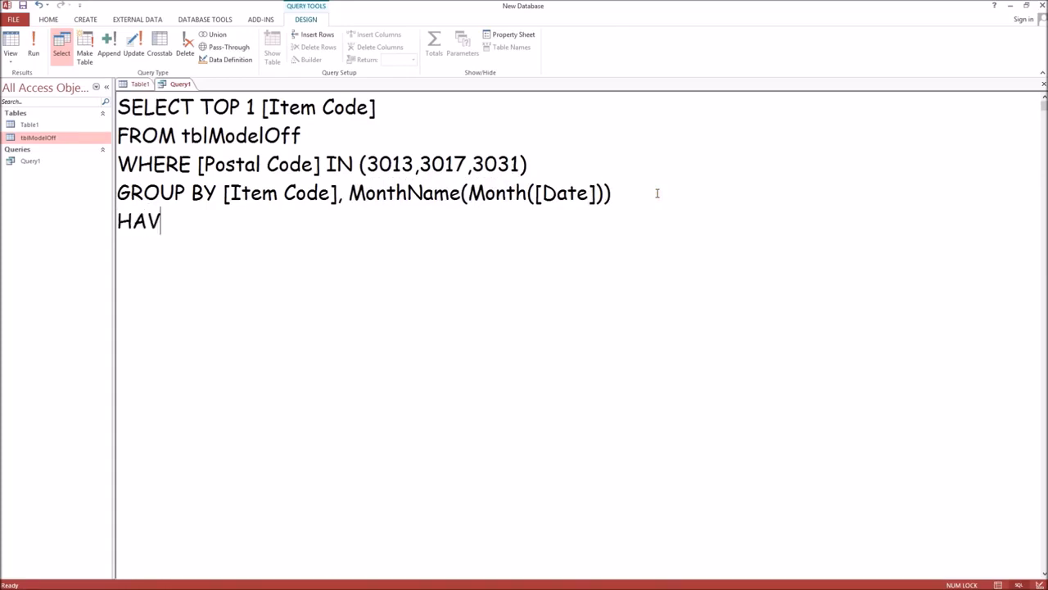
pyautogui.write('ING BY')
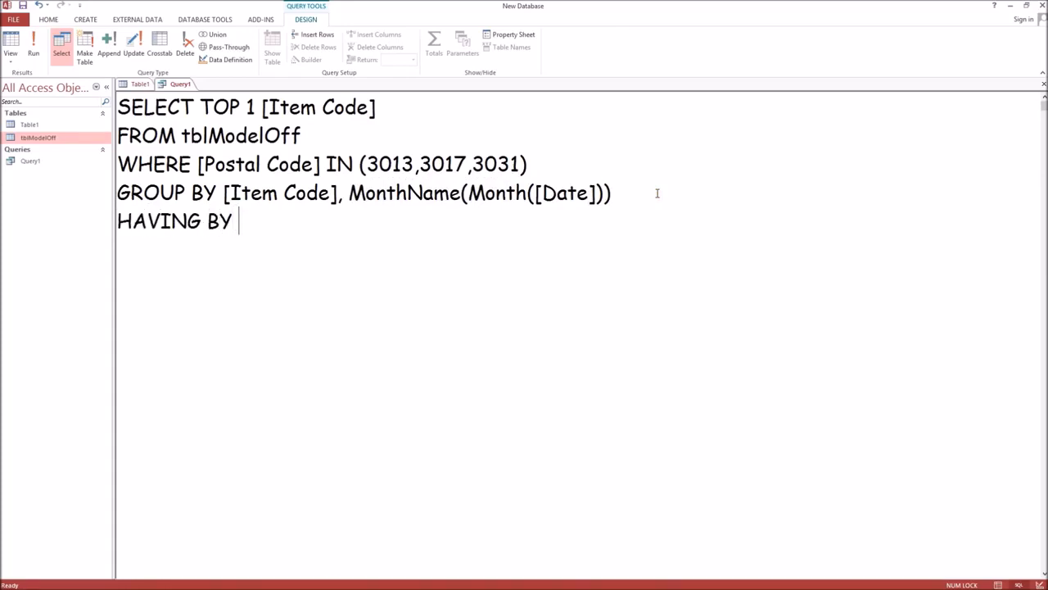
pyautogui.hotkey('ctrl', 'v')
pyautogui.write('= ')
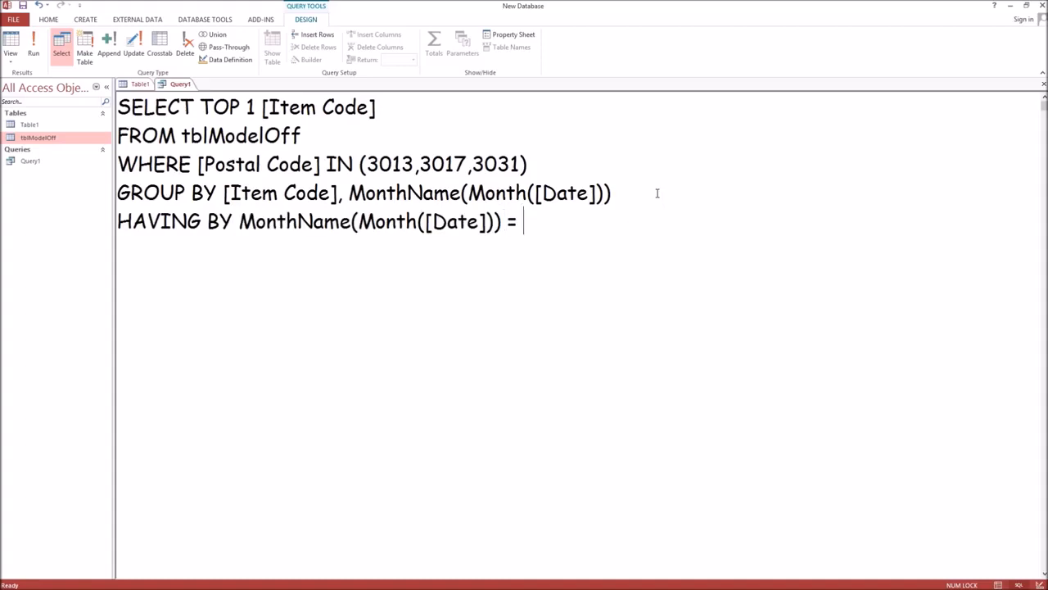
pyautogui.write('"February"')
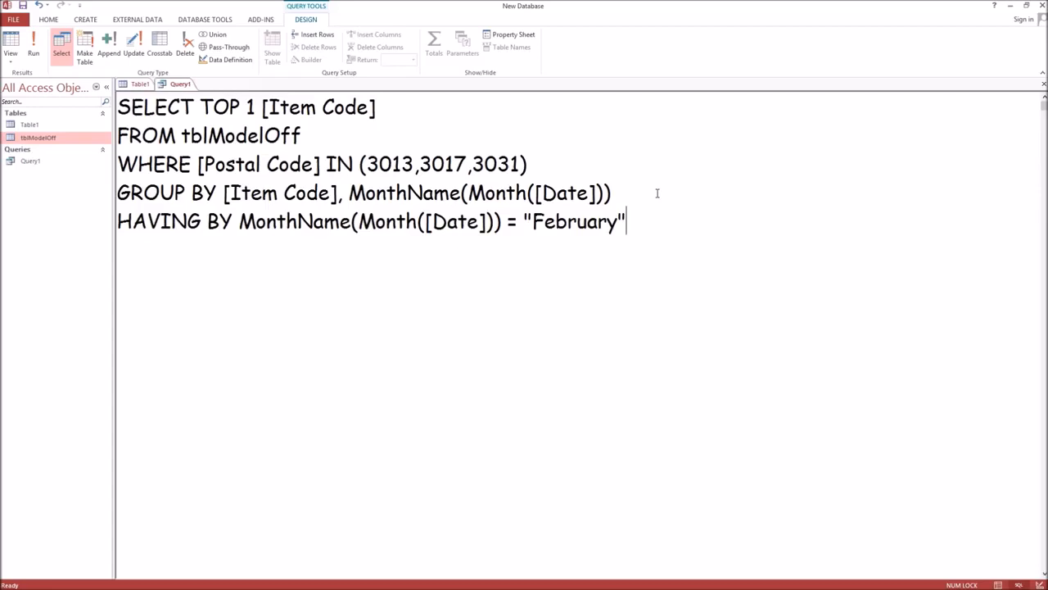
# Add the line ORDER BY SUM(([Sales Price Per Unit] - [Cost Per Unit])*[Quantity]) DESC at the end of the query.
pyautogui.press('Return')
pyautogui.write('ORDER BY ')
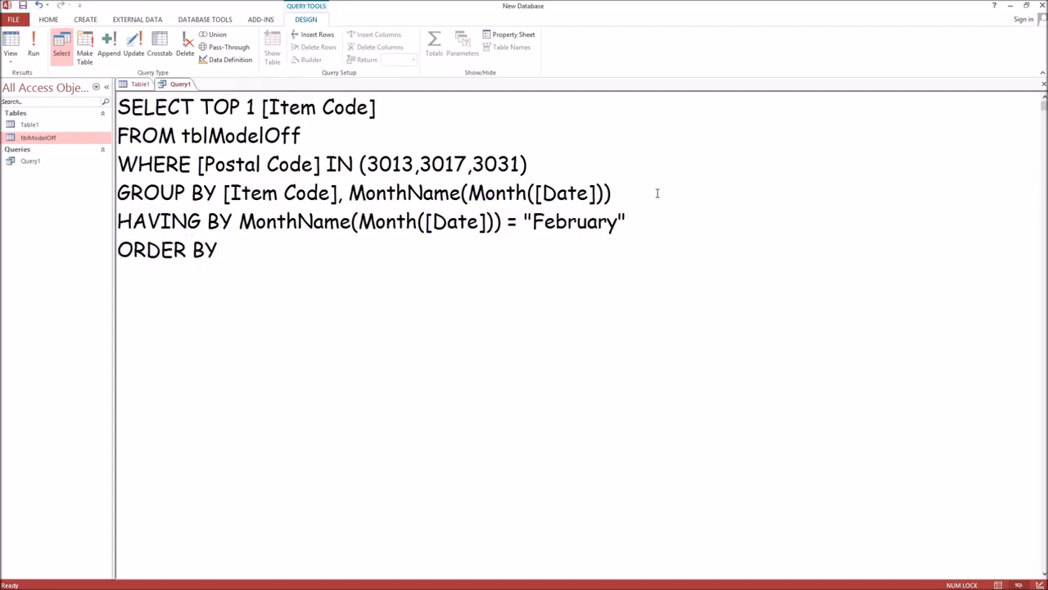
pyautogui.write('SUM(')
pyautogui.write('([Sales Price PEr')
pyautogui.press('BackSpace')
pyautogui.press('BackSpace')
pyautogui.write('er Unit]')
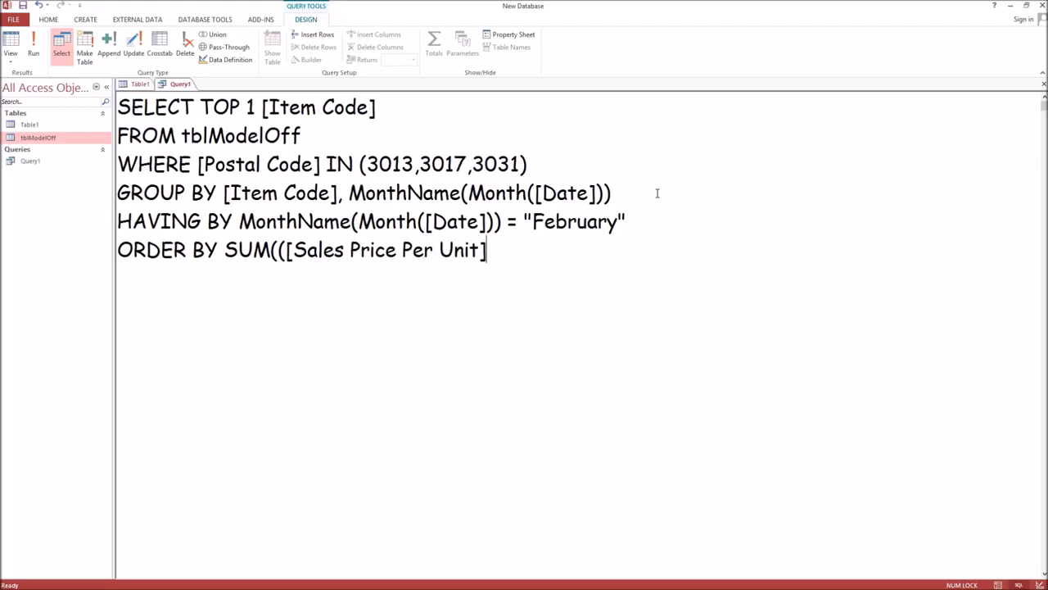
pyautogui.write(' - C')
pyautogui.press('BackSpace')
pyautogui.write('[Cost')
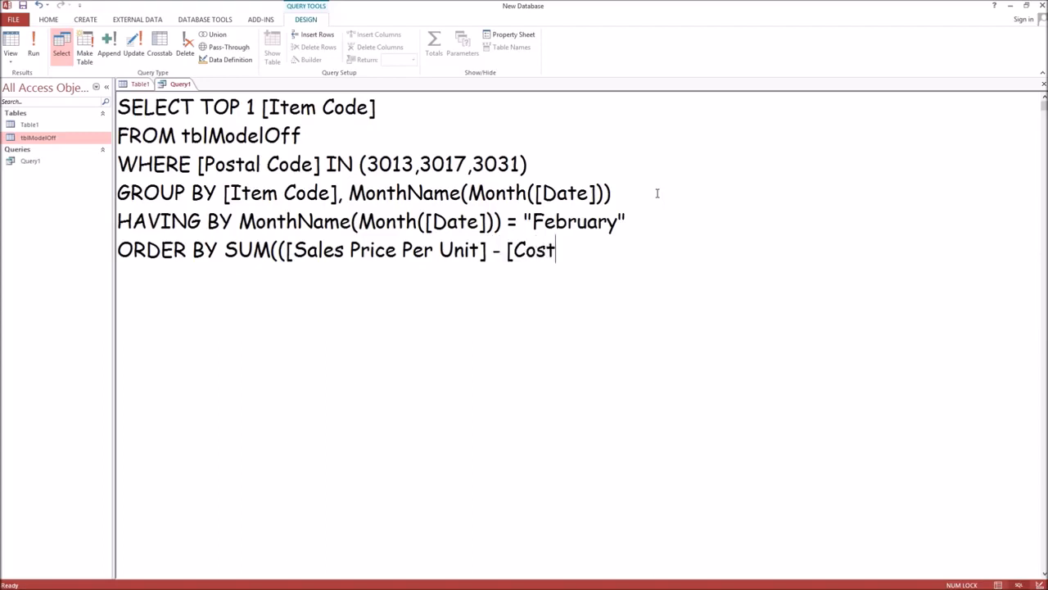
pyautogui.write(' Per Unit]')
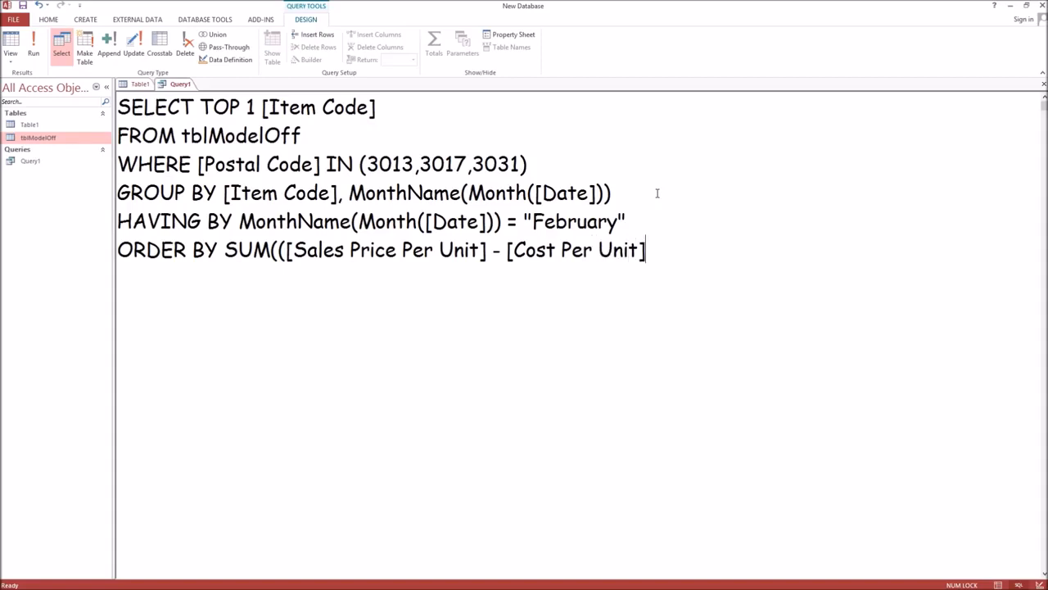
pyautogui.write(')*Q')
pyautogui.press('BackSpace')
pyautogui.write('[Qu')
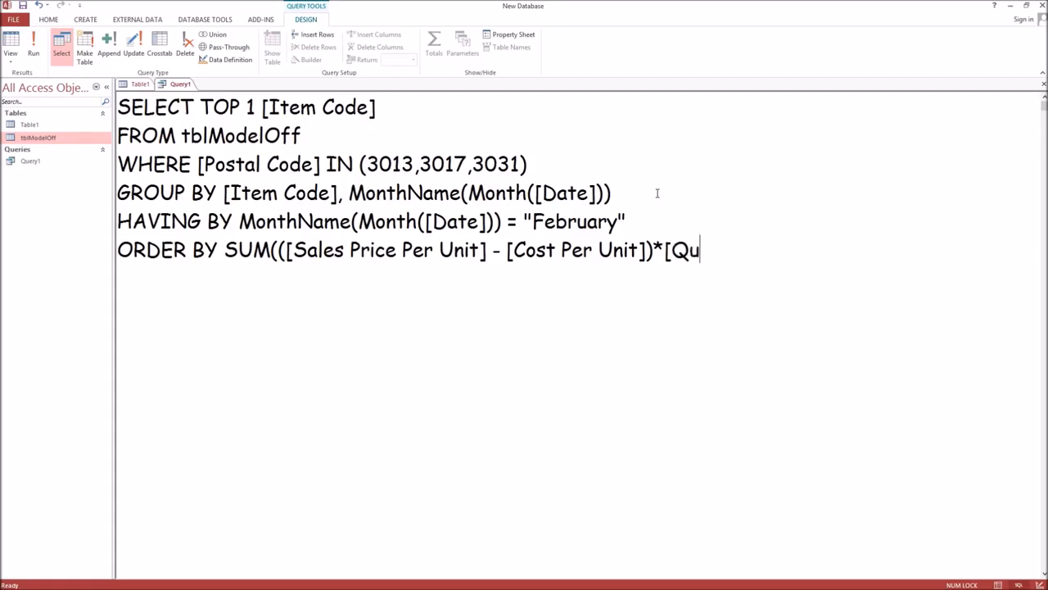
pyautogui.write('antity]) DESC')
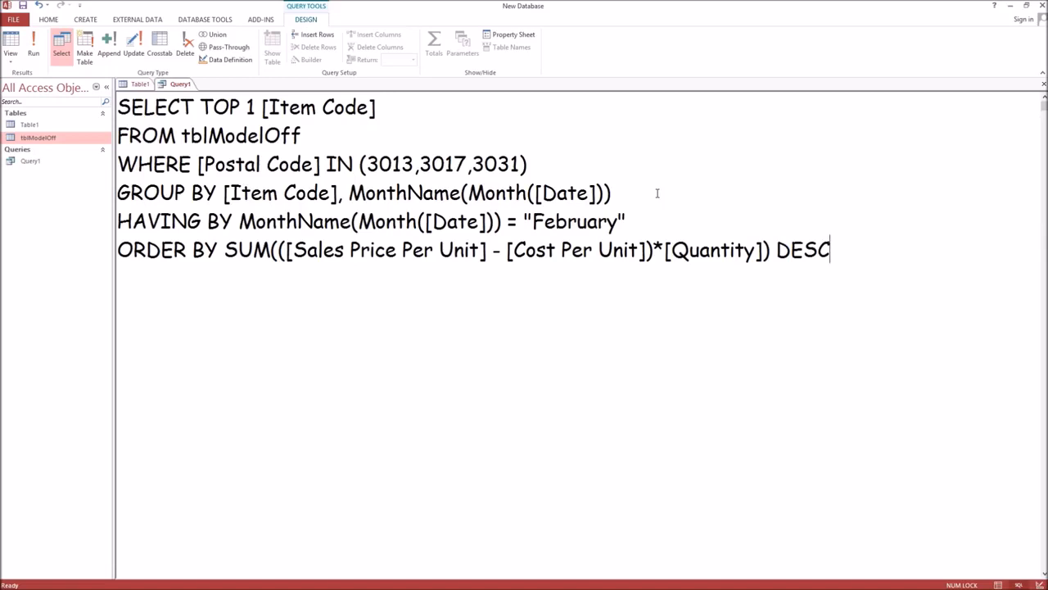
# Run the query, remove the word BY from the HAVING line and run the query again.
pyautogui.click(33, 45)
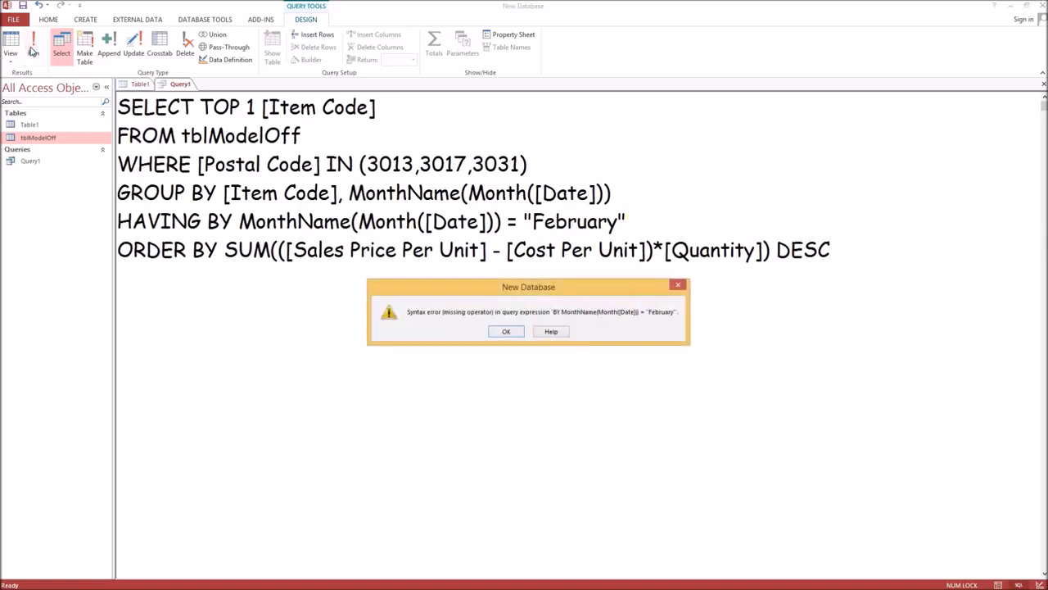
pyautogui.click(507, 332)
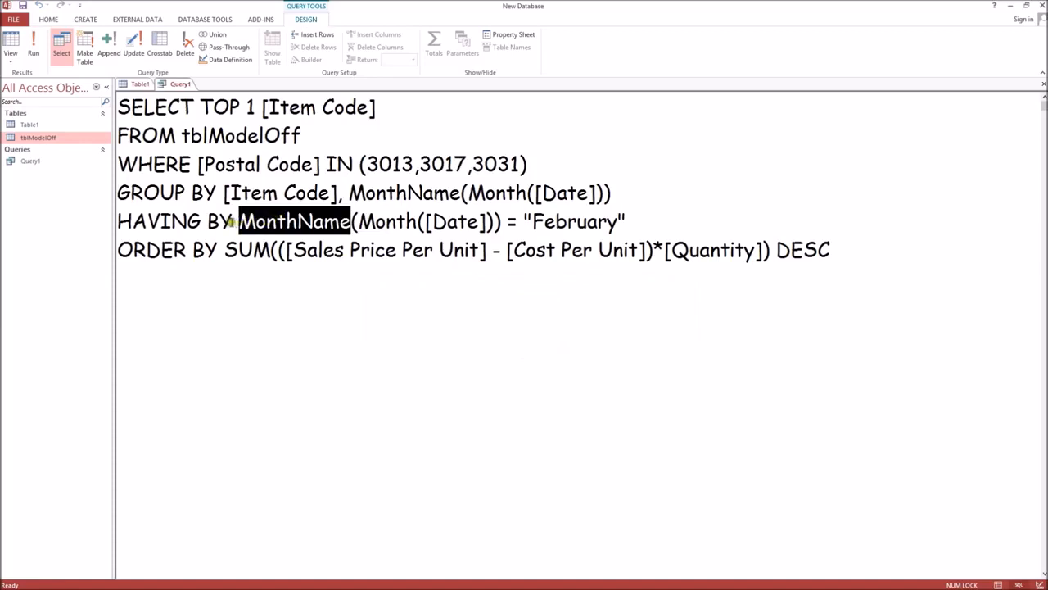
pyautogui.click(232, 221)
pyautogui.press('BackSpace')
pyautogui.press('BackSpace')
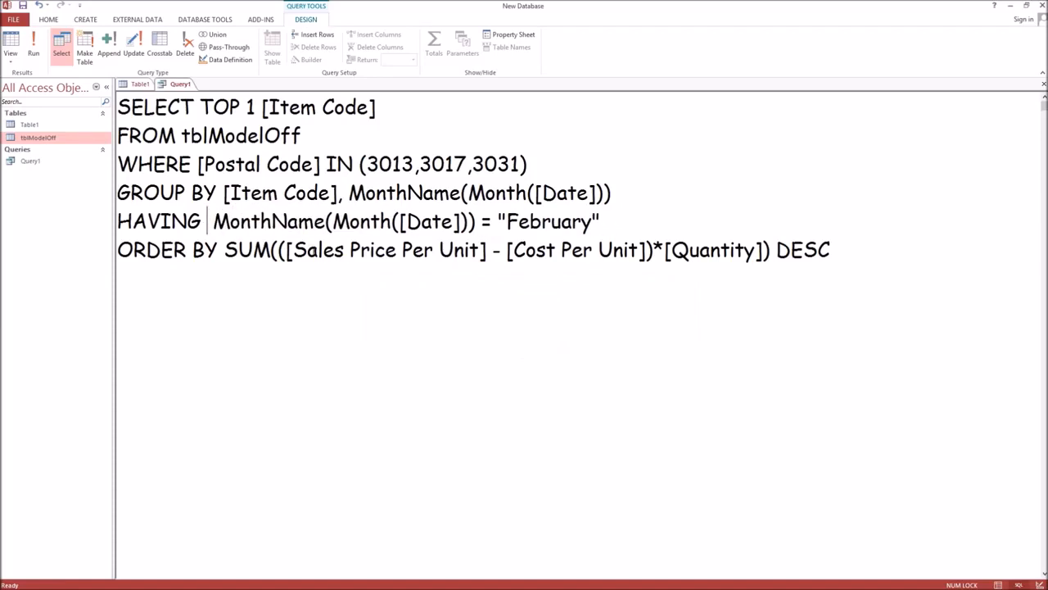
pyautogui.press('Delete')
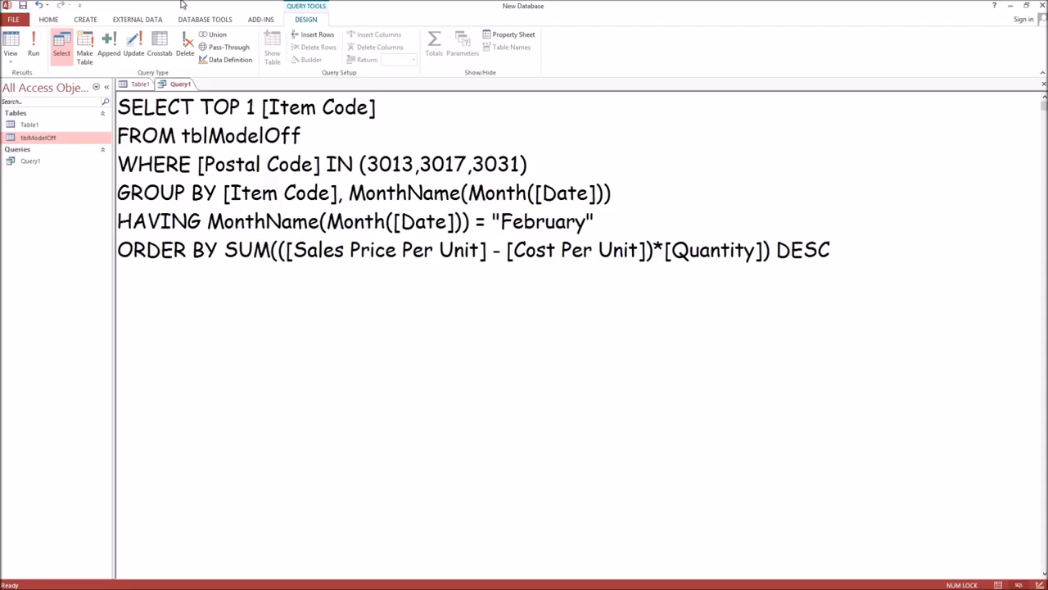
pyautogui.click(37, 53)
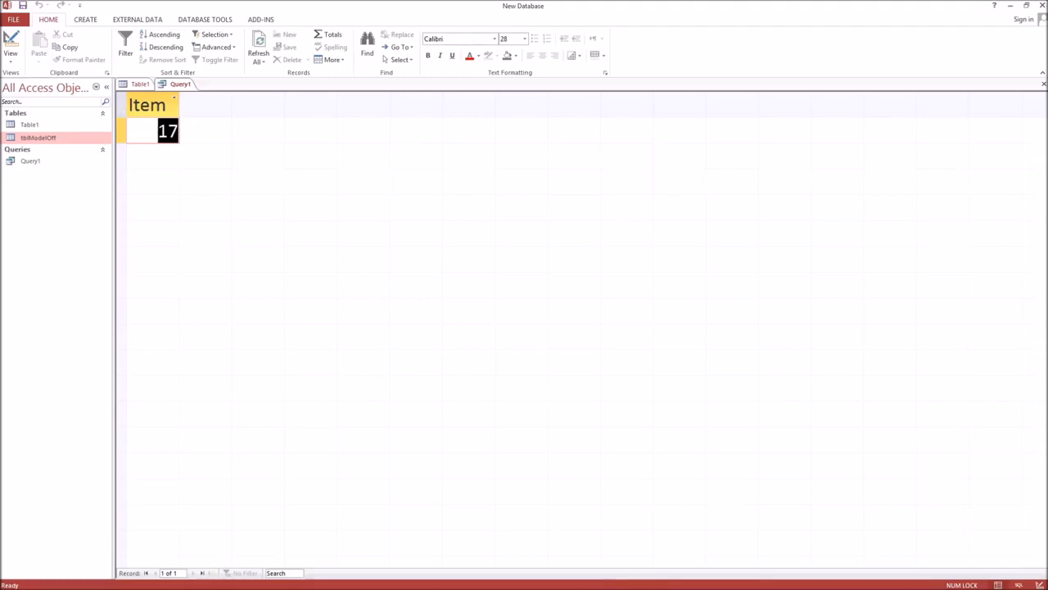
# Switch to the questions PDF, compare the result with Question 13's options and read Question 14.
pyautogui.hotkey('alt', 'Tab')
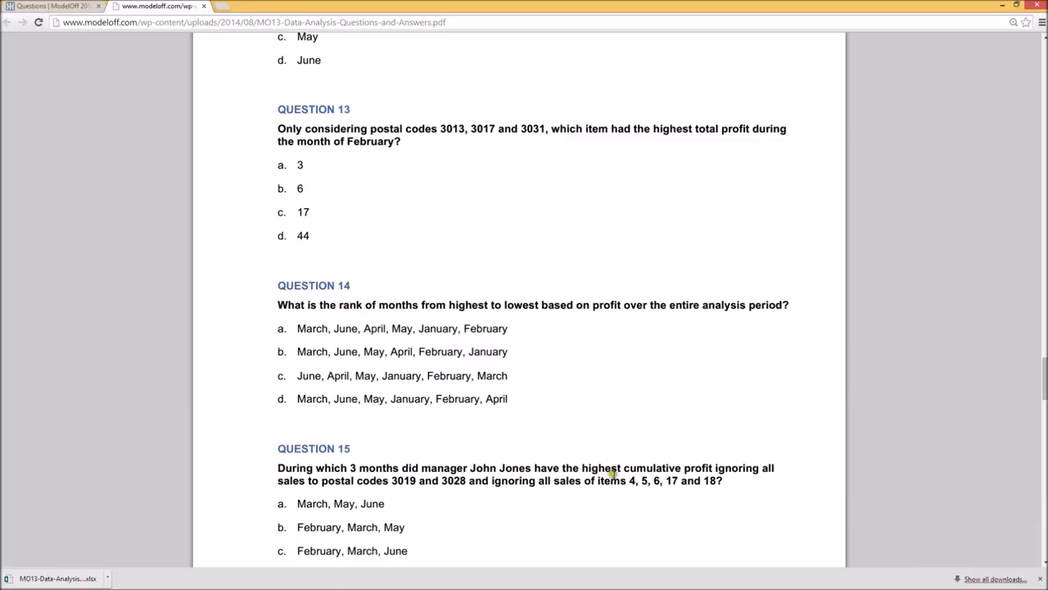
pyautogui.scroll(-2, 643, 408)
pyautogui.scroll(-3, 643, 408)
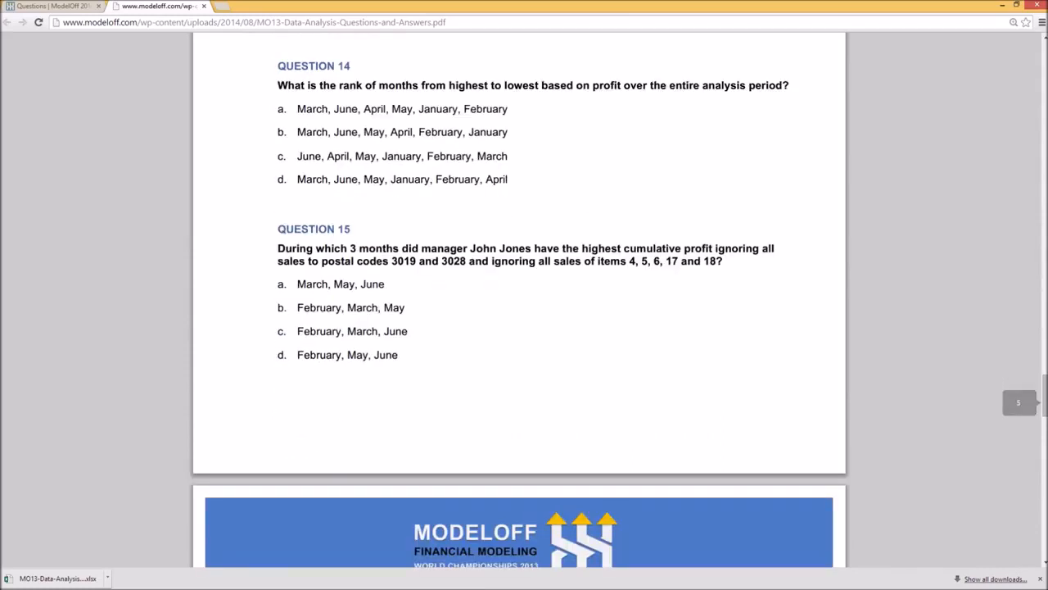
# Switch back to Access, reopen the query's SQL and make the SELECT line return only MonthName(Month([Date])), reusing the GROUP BY month expression.
pyautogui.hotkey('alt', 'Tab')
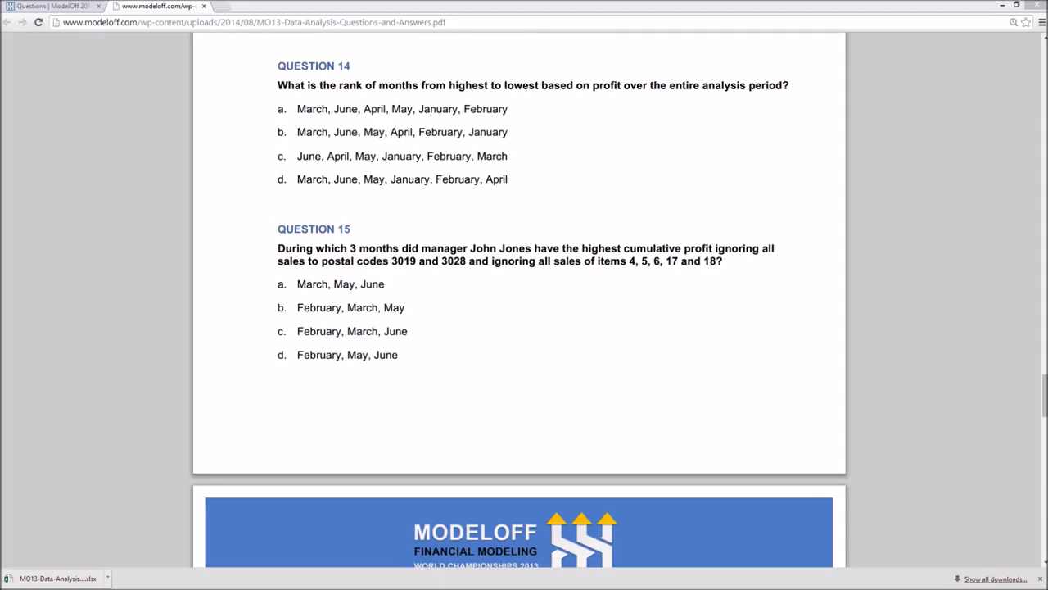
pyautogui.hotkey('alt', 'Tab')
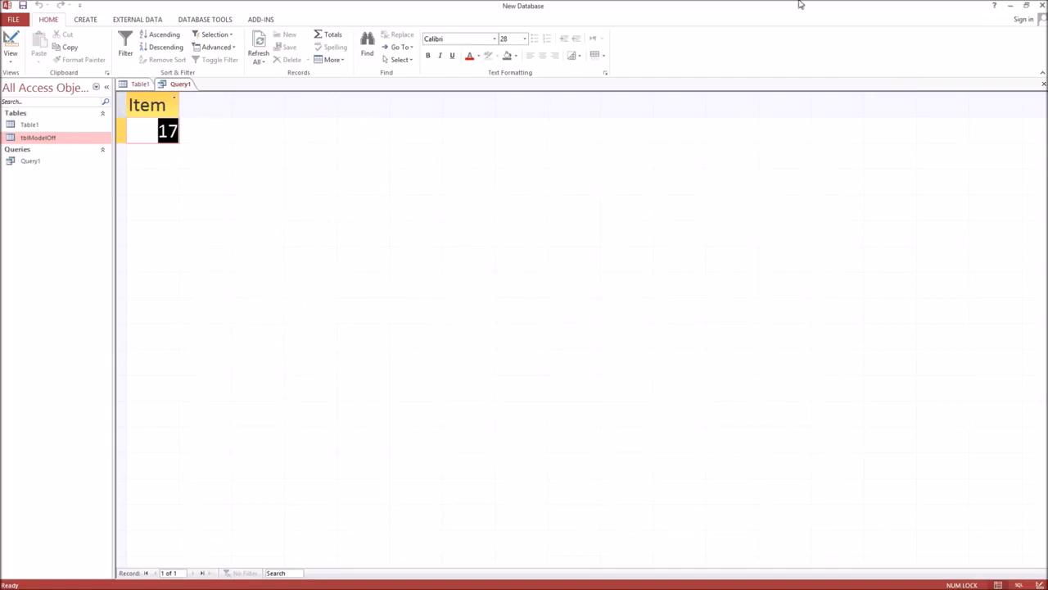
pyautogui.click(10, 59)
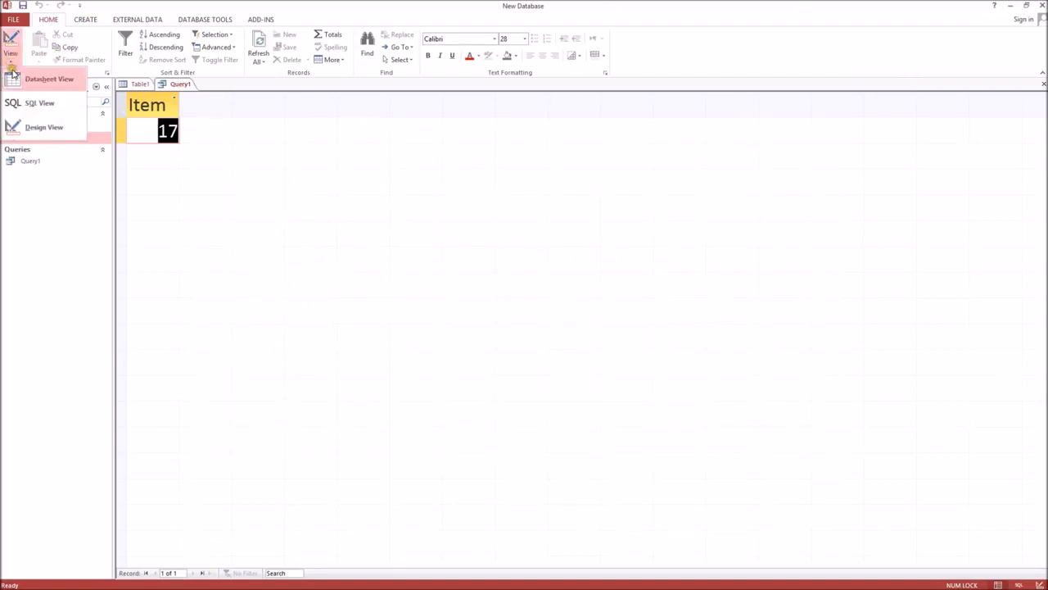
pyautogui.click(24, 104)
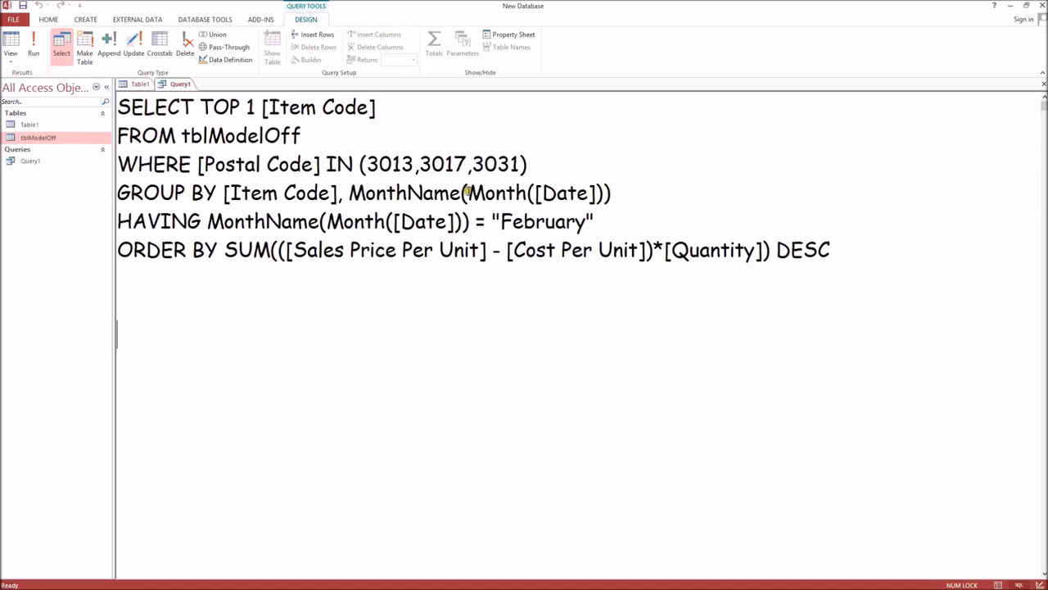
pyautogui.moveTo(616, 194); pyautogui.dragTo(350, 195)
pyautogui.hotkey('ctrl', 'c')
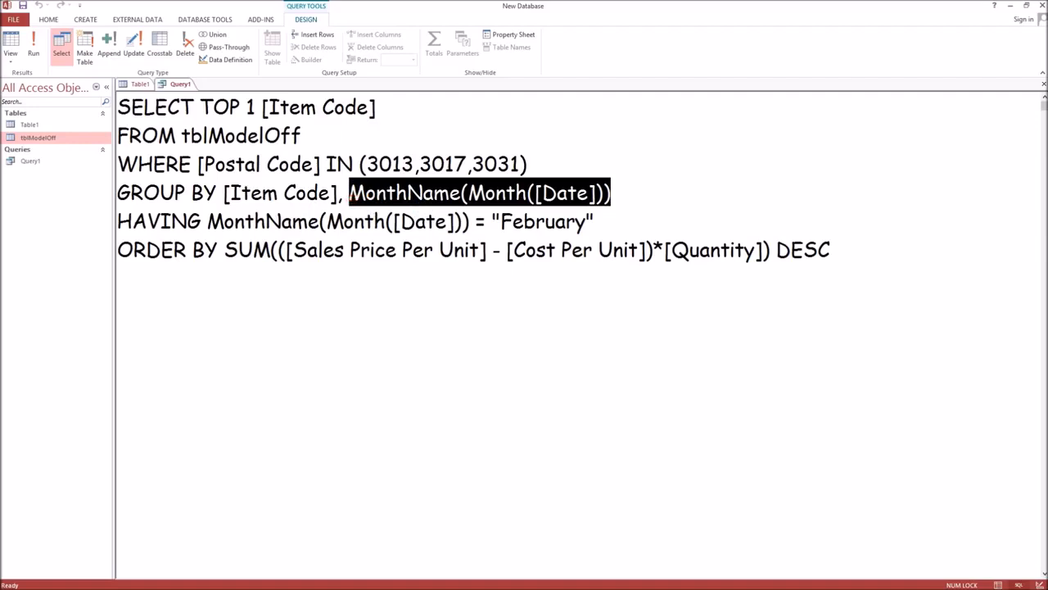
pyautogui.moveTo(379, 107); pyautogui.dragTo(201, 109)
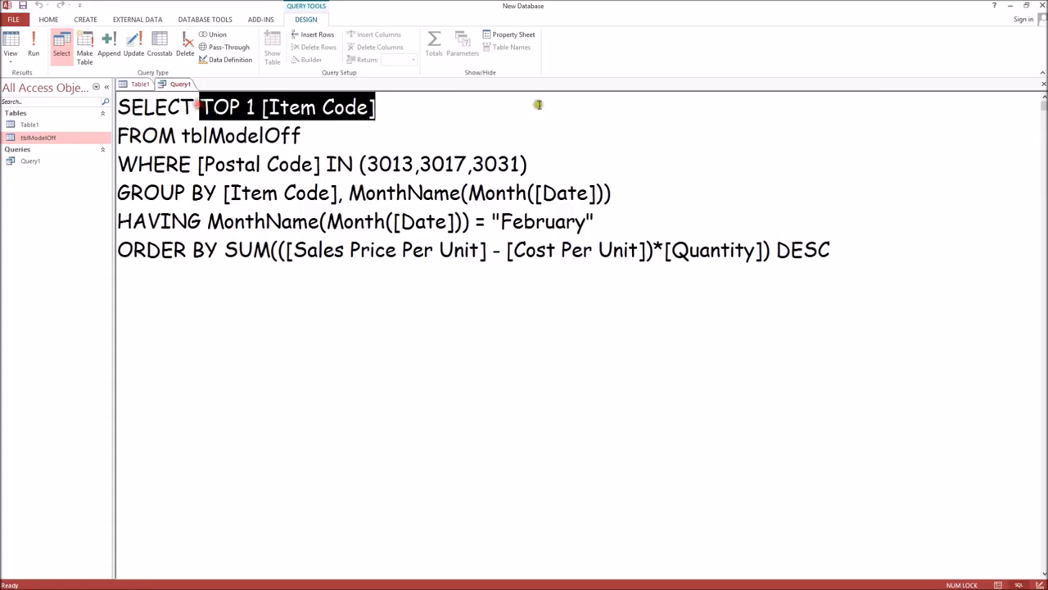
pyautogui.hotkey('ctrl', 'v')
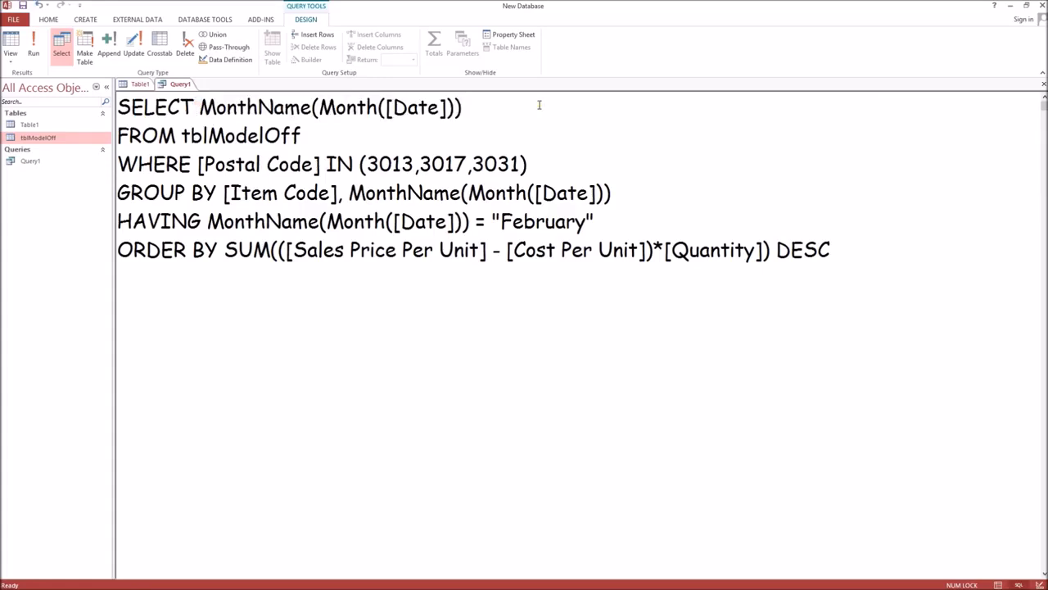
# Replace everything below the FROM line with GROUP BY MonthName(Month([Date])).
pyautogui.moveTo(832, 245); pyautogui.dragTo(112, 166)
pyautogui.write('GROUP BY')
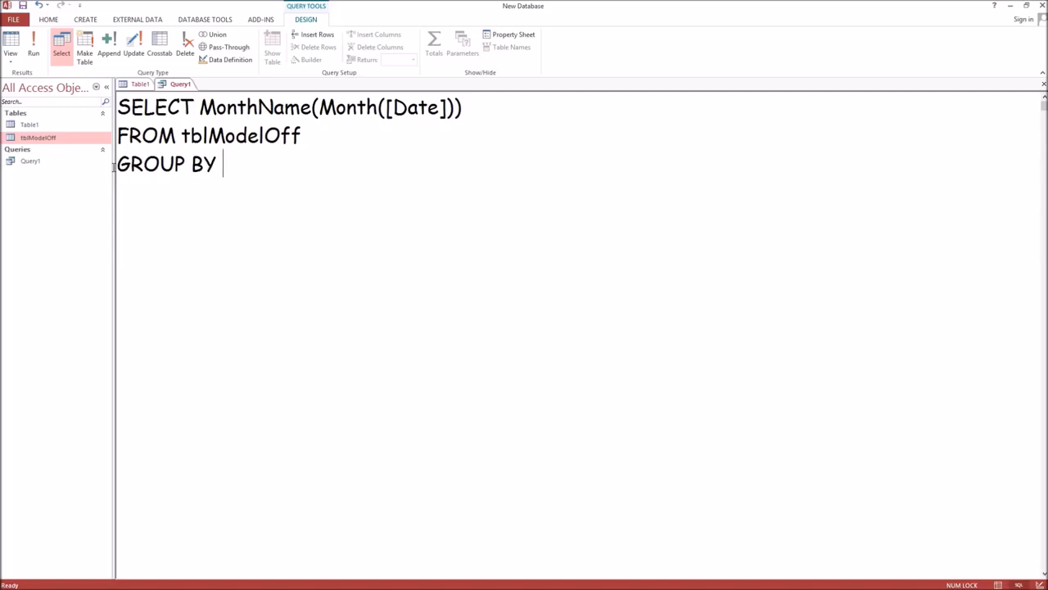
pyautogui.hotkey('ctrl', 'v')
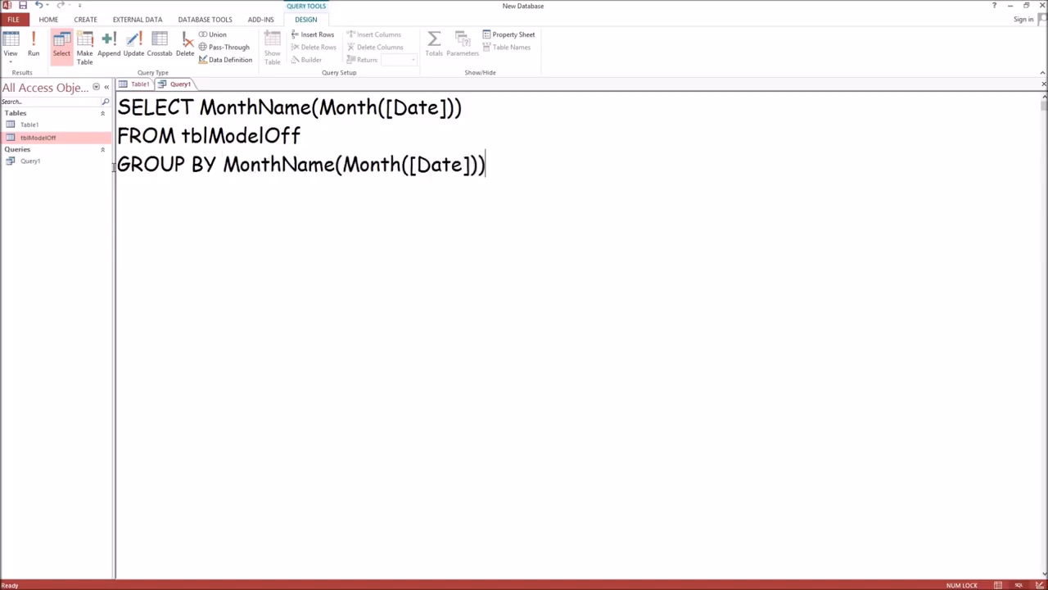
# Add the line ORDER BY SUM(([Sales Price Per Unit] - [Cost Per Unit])*[Quantity]) DESC below the GROUP BY line.
pyautogui.press('Return')
pyautogui.write('ORDER BY S')
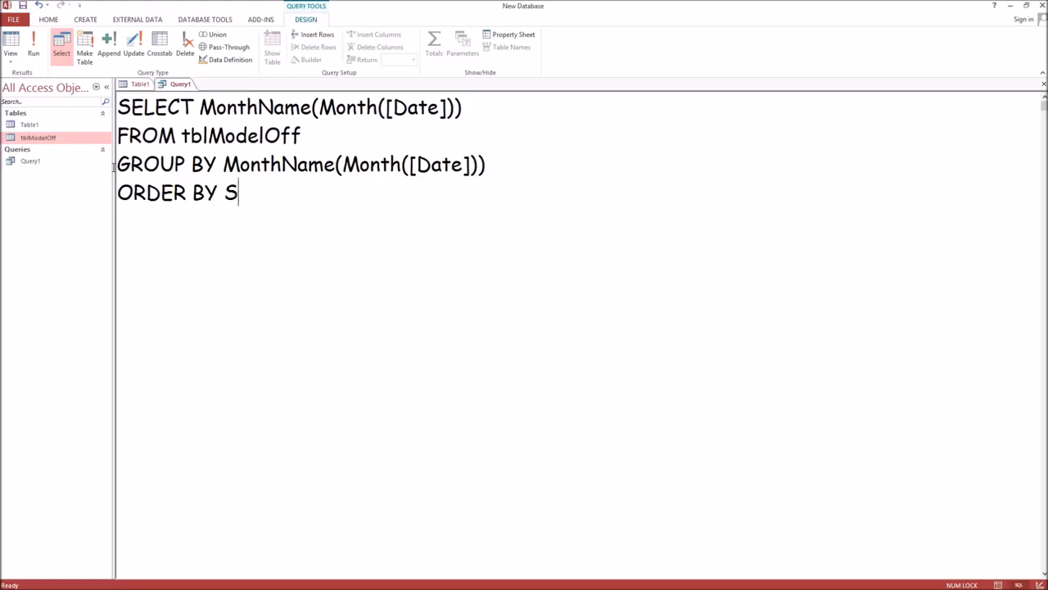
pyautogui.write('UM((')
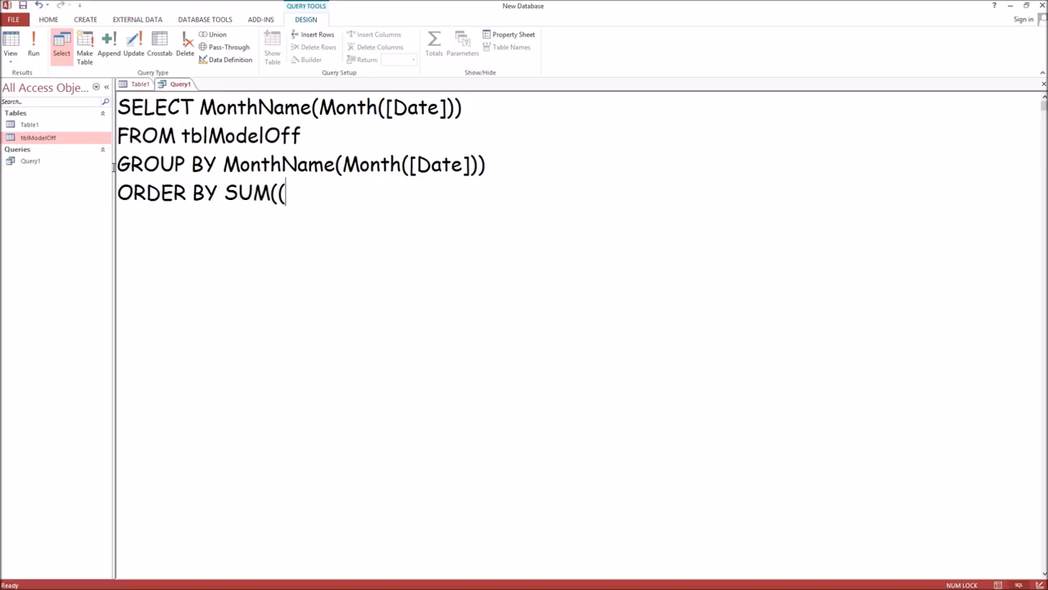
pyautogui.write('[Sales ')
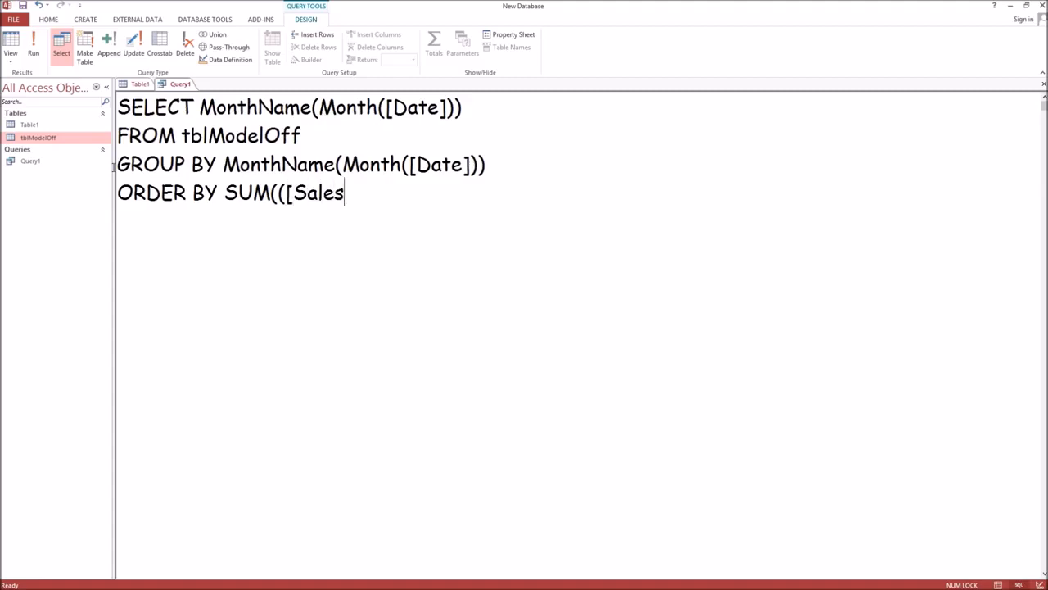
pyautogui.write('Price Per ')
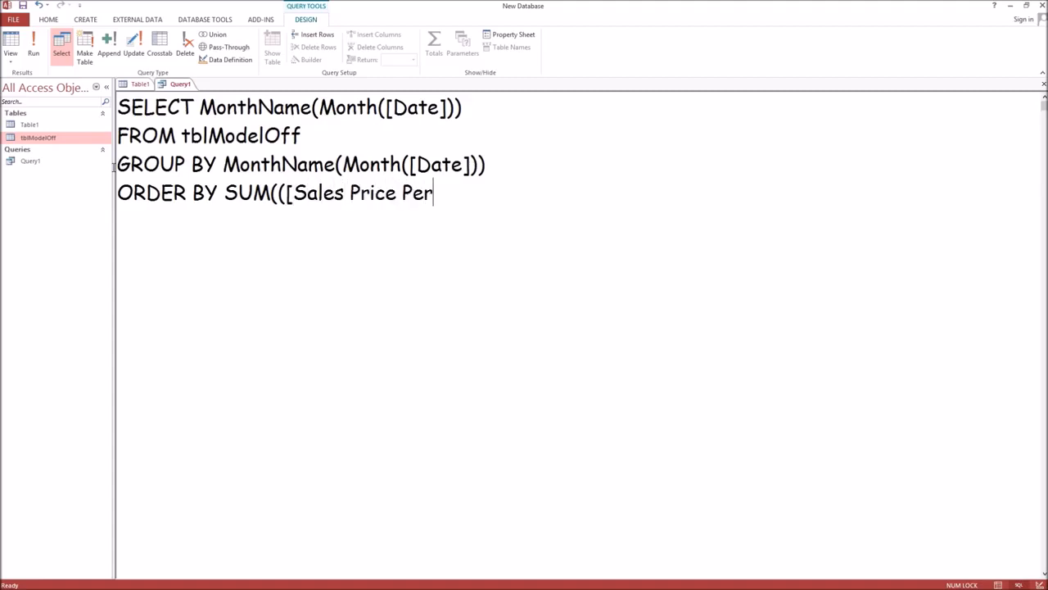
pyautogui.write('Unit] - [Cos')
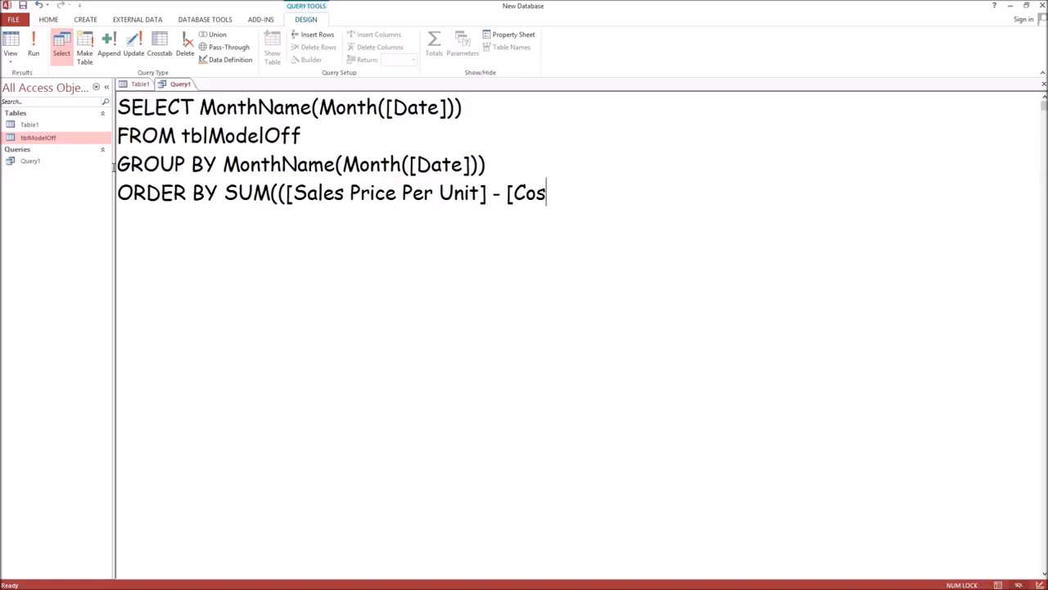
pyautogui.write('t Per Uni')
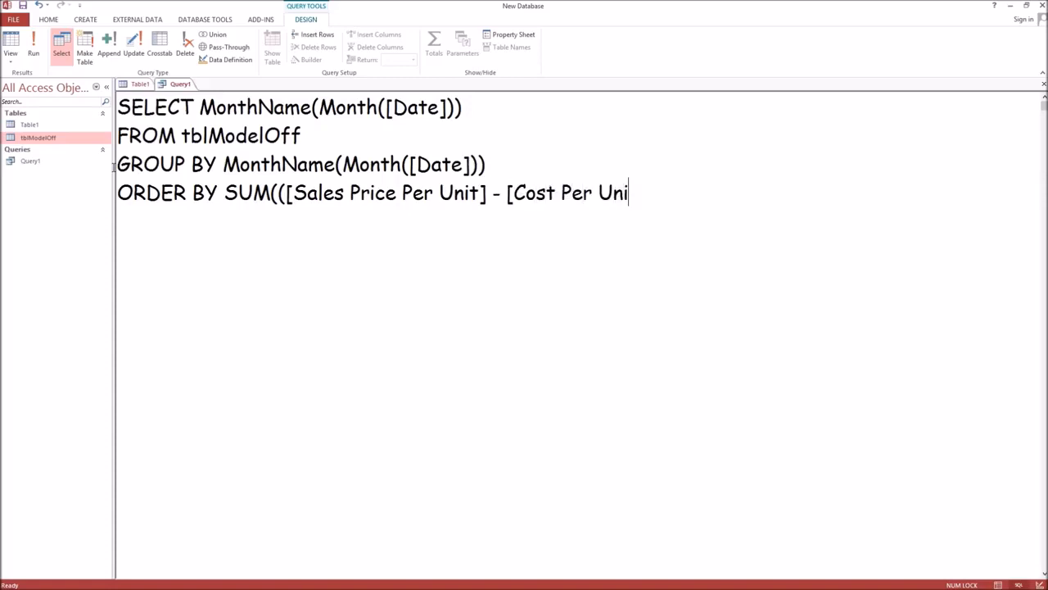
pyautogui.write('t])*[Quantity]')
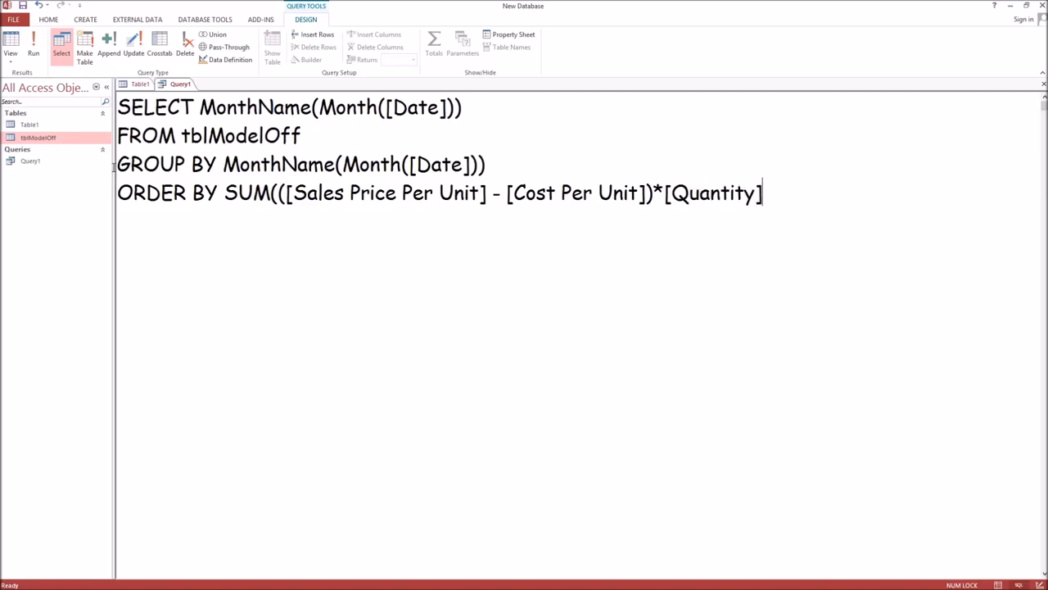
pyautogui.write(') DESC')
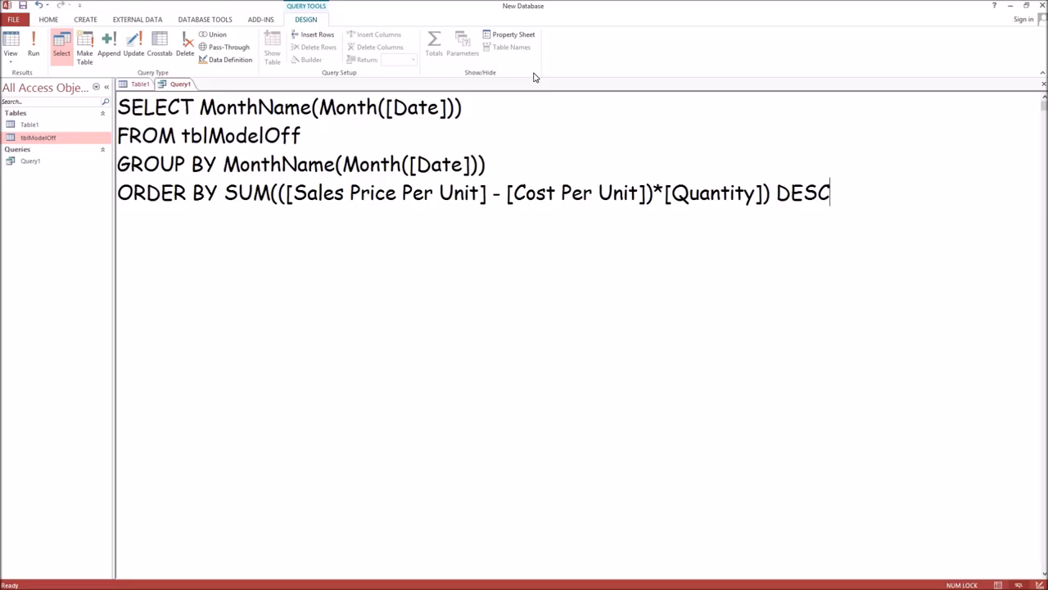
# Run the query and check its month ranking against Question 14's options in the questions PDF, continuing to Question 15.
pyautogui.click(34, 54)
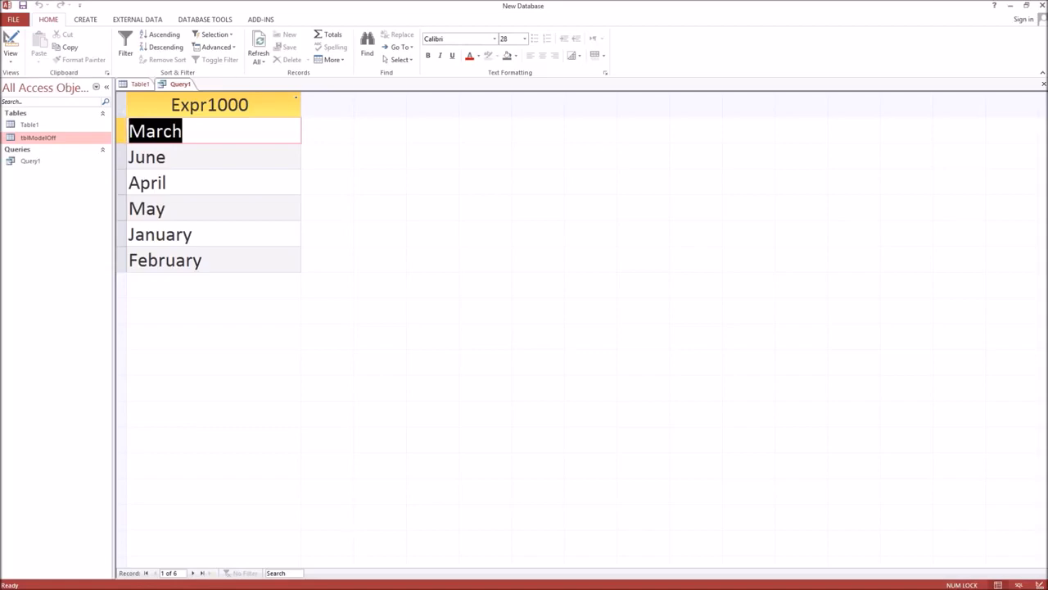
pyautogui.hotkey('alt', 'Tab')
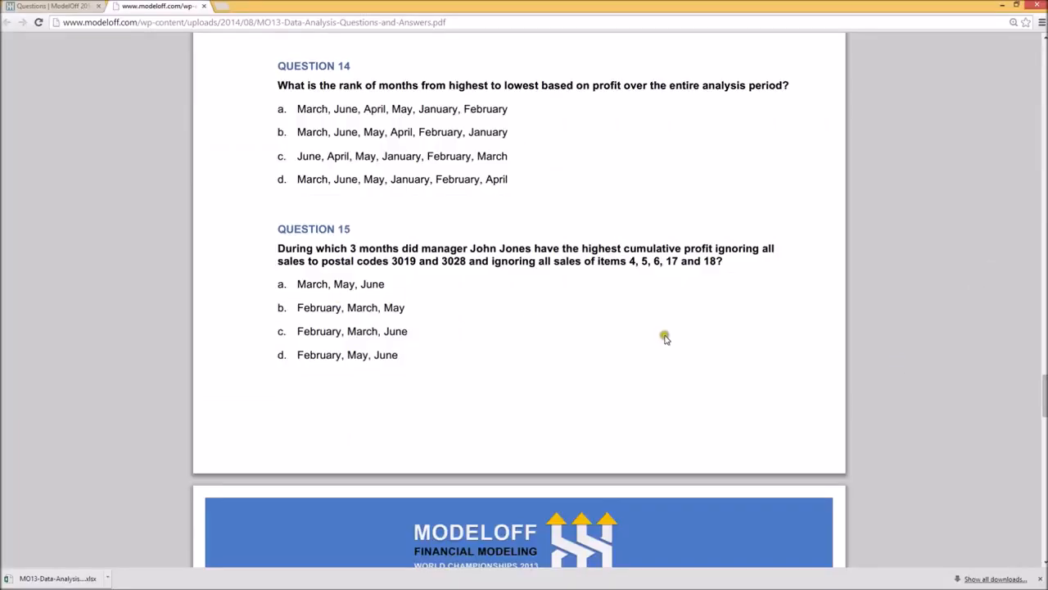
pyautogui.scroll(-1, 667, 340)
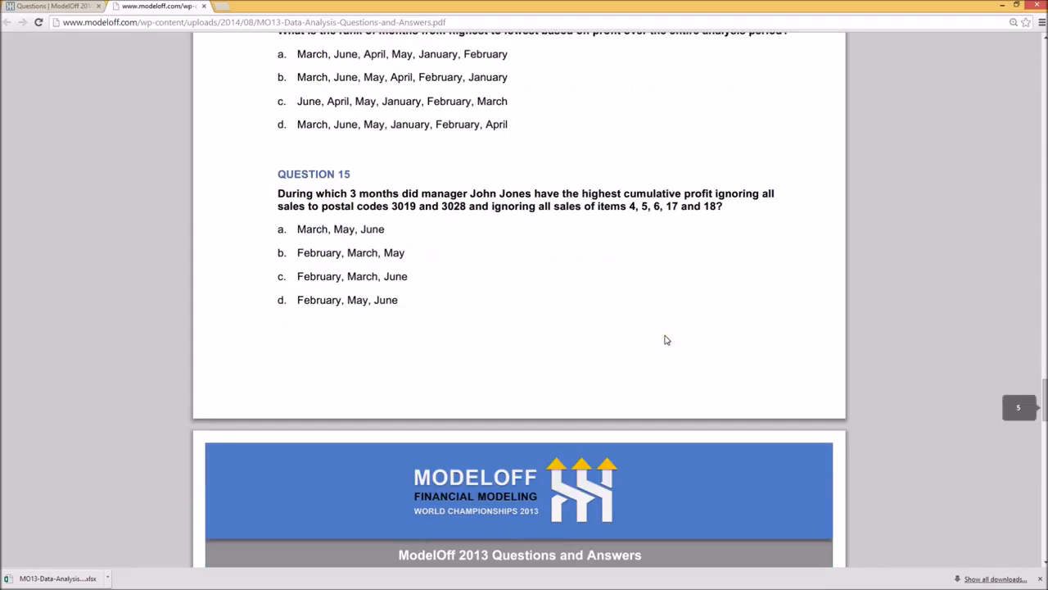
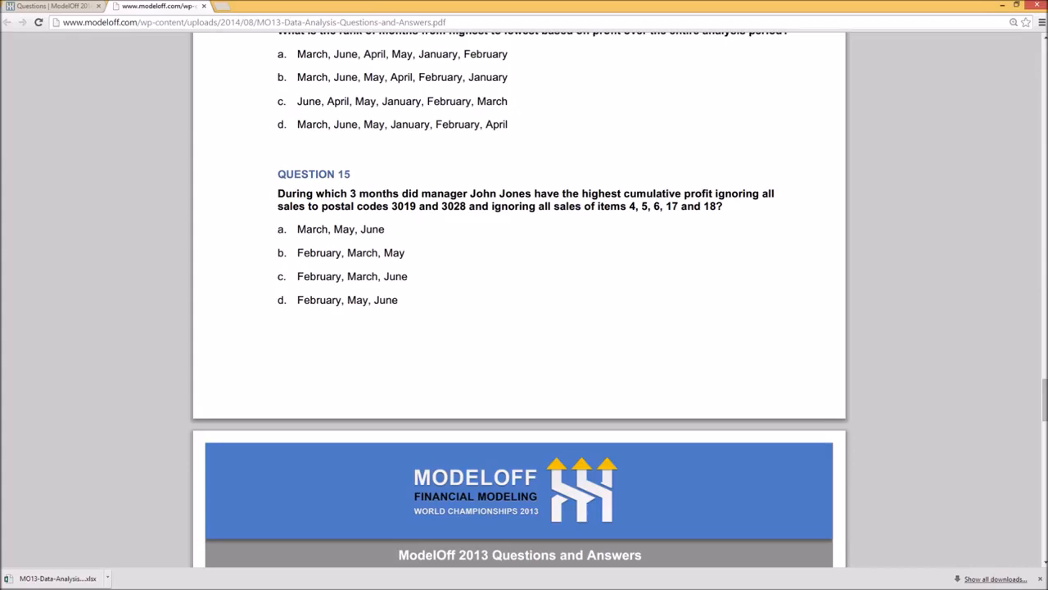
# Switch back to Access, reopen the query's SQL and insert TOP 3 before the month expression in the SELECT line.
pyautogui.hotkey('alt', 'Tab')
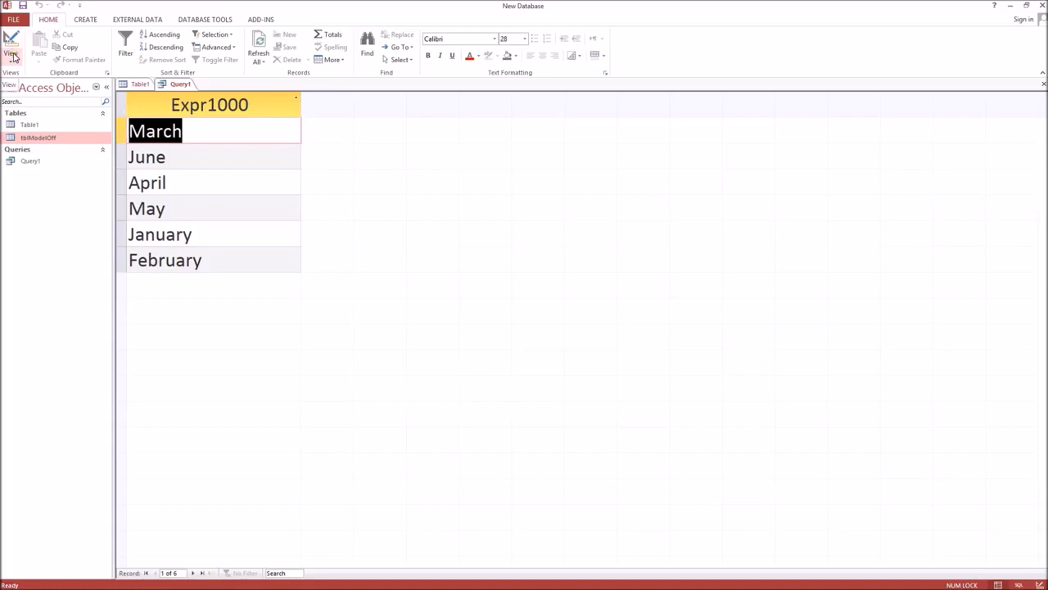
pyautogui.click(10, 54)
pyautogui.click(35, 106)
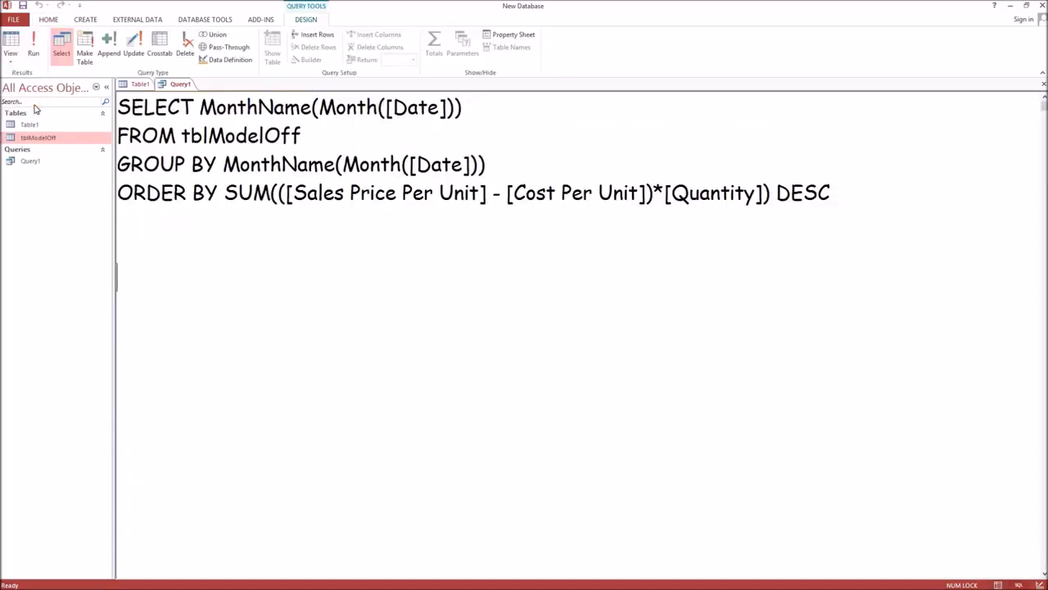
pyautogui.click(899, 124)
pyautogui.moveTo(473, 110); pyautogui.dragTo(231, 107)
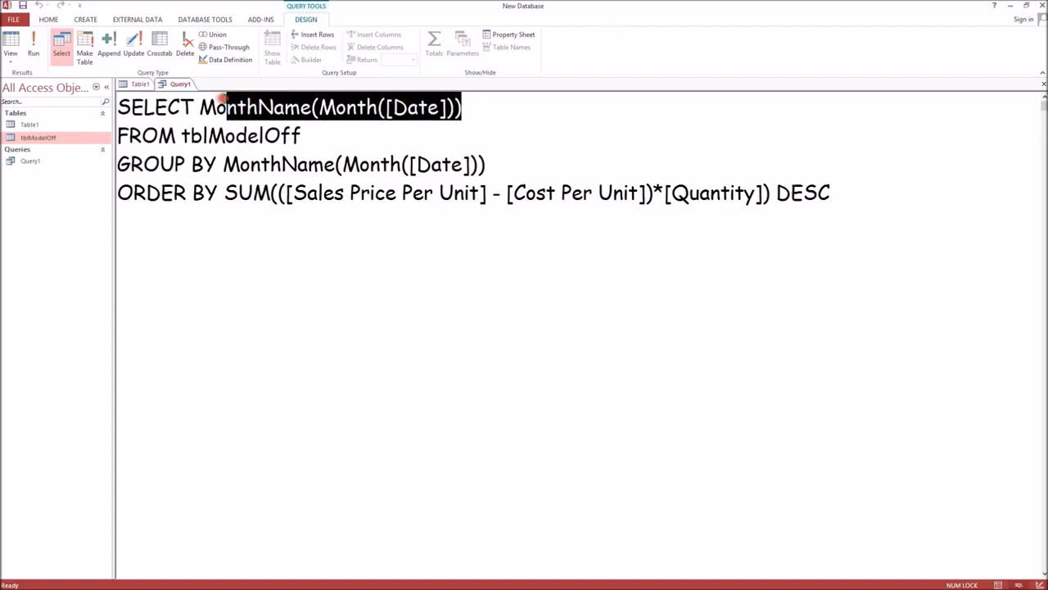
pyautogui.click(201, 108)
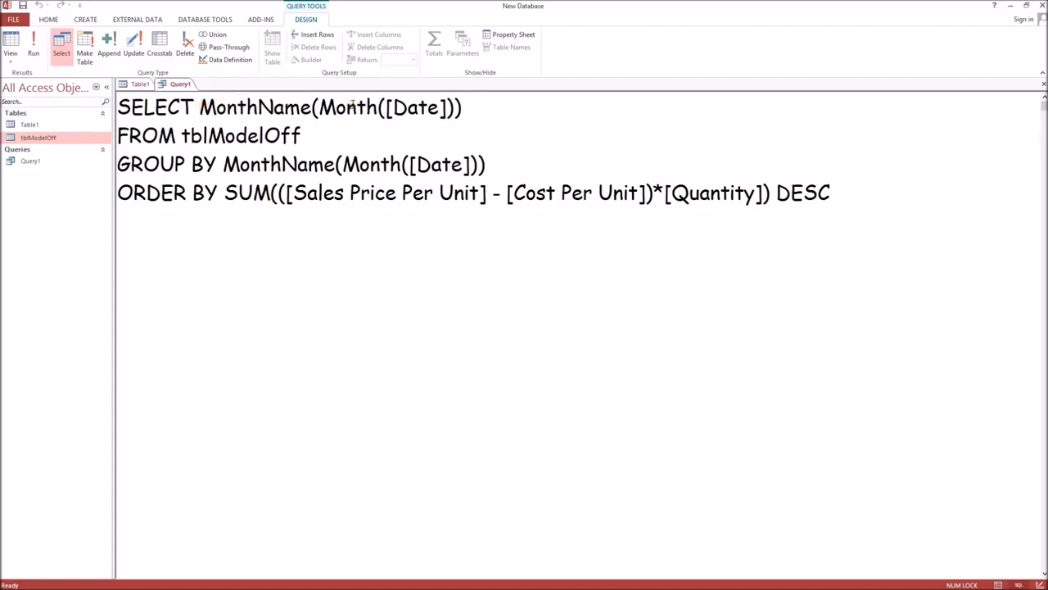
pyautogui.write('TOP 3')
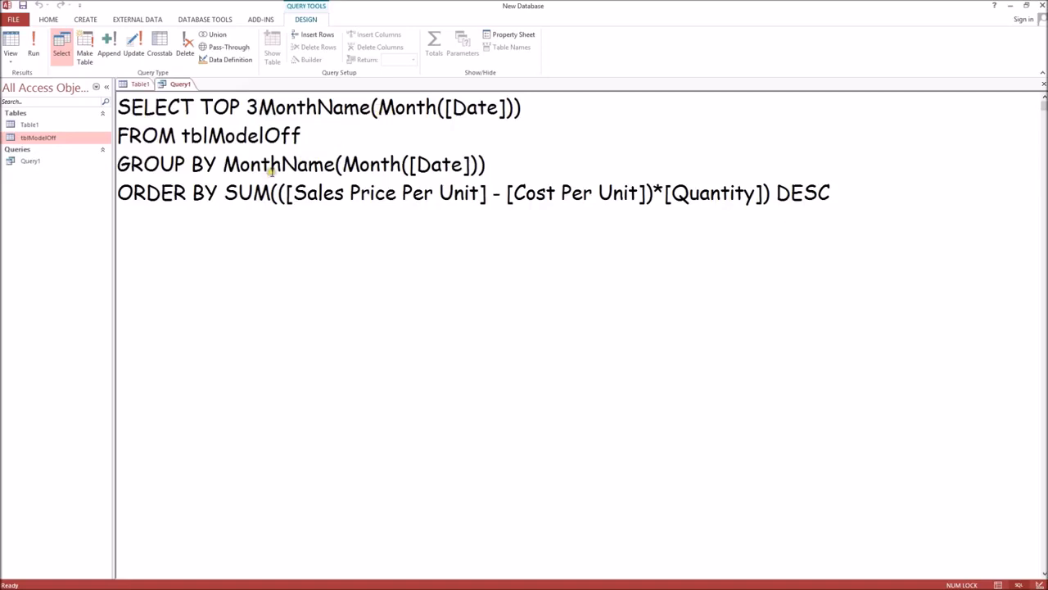
# Replace the GROUP BY and ORDER BY lines with WHERE [Postal Code] NOT IN (3019, 3028).
pyautogui.moveTo(864, 191); pyautogui.dragTo(86, 161)
pyautogui.write('WHERE ')
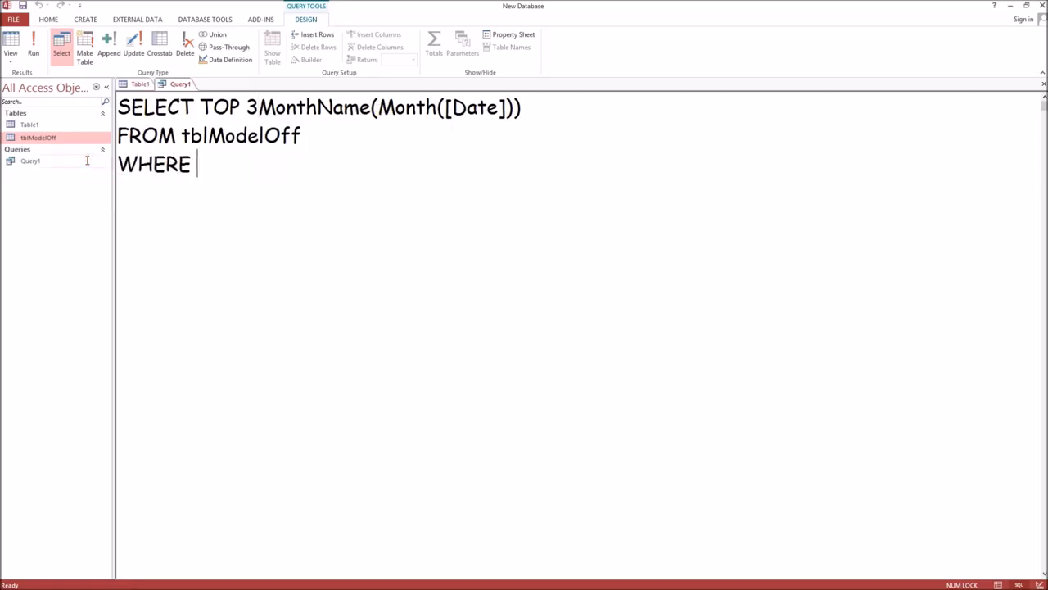
pyautogui.write('[Postal C')
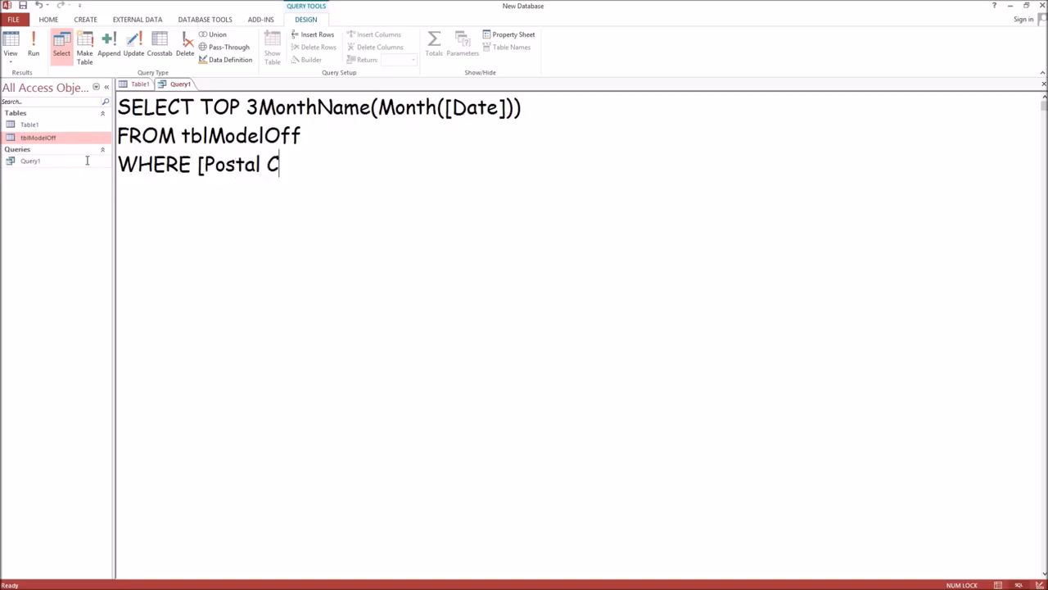
pyautogui.write('ode] NOT IN (')
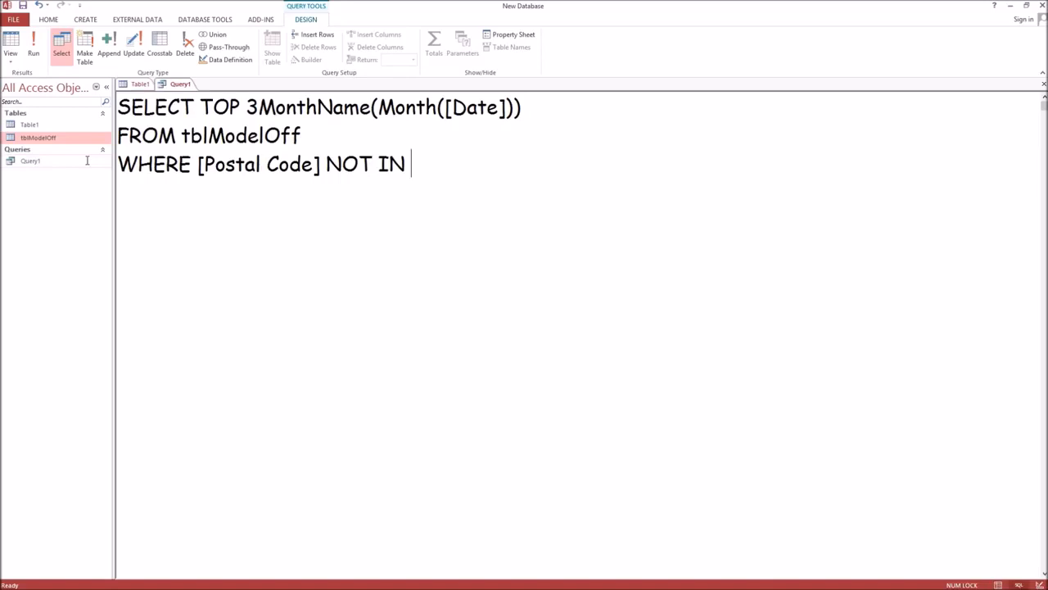
pyautogui.write('3019j,')
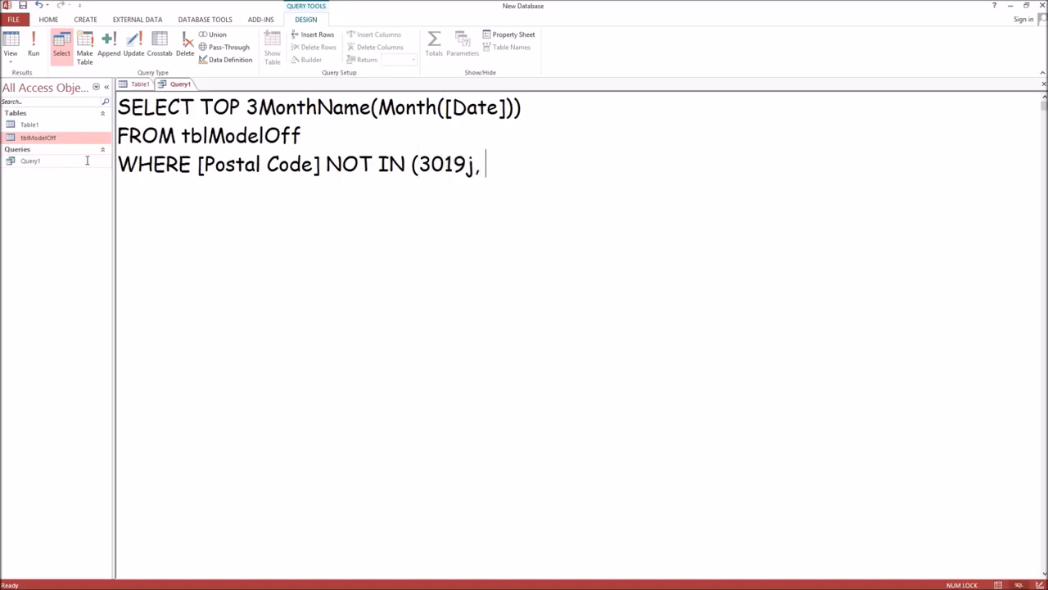
pyautogui.press('BackSpace')
pyautogui.press('BackSpace')
pyautogui.press('BackSpace')
pyautogui.write(', 3028')
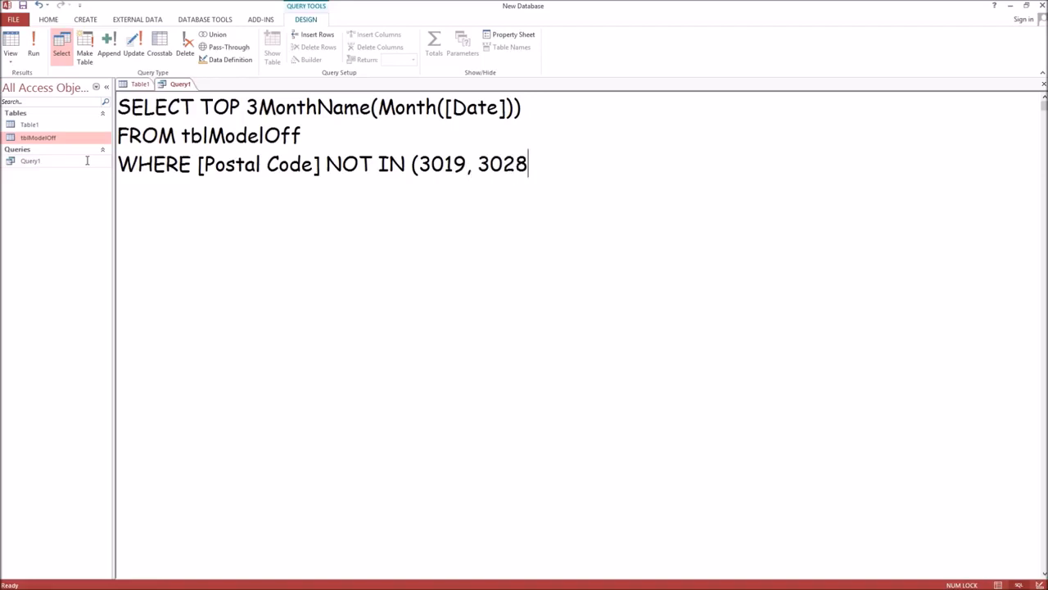
pyautogui.write(')')
# Add the line AND [Item Code] NOT IN (4,5,6,17,18) below the WHERE line.
pyautogui.write('AND ')
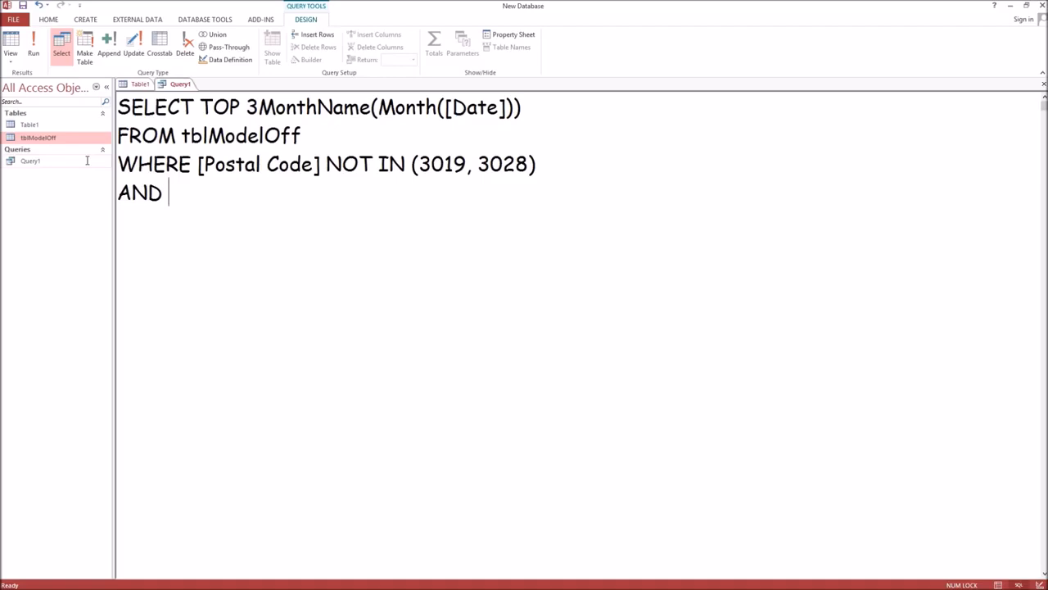
pyautogui.write('[Item Code')
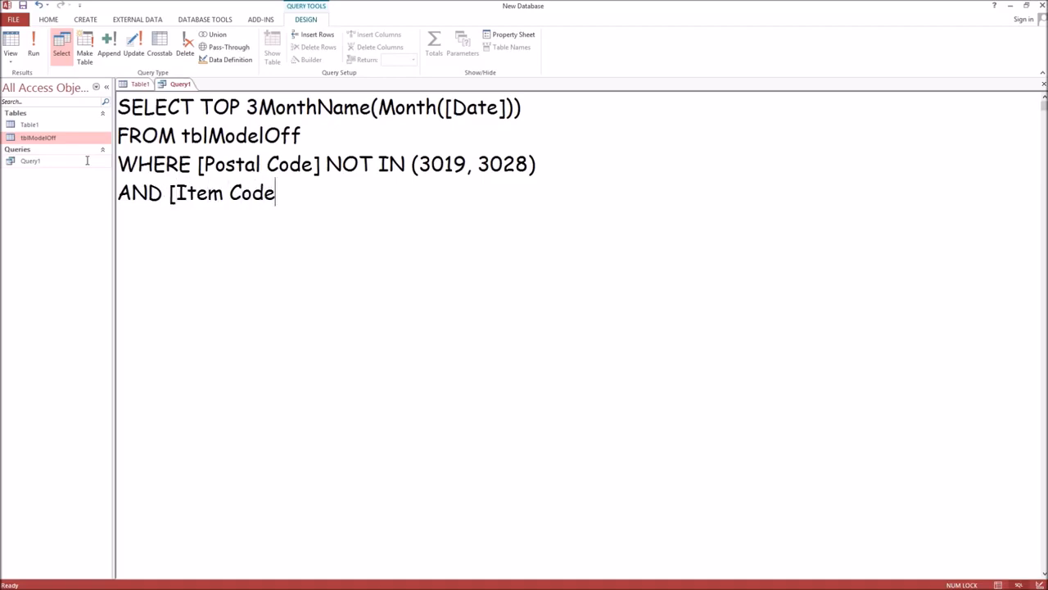
pyautogui.write('] NOT IN (')
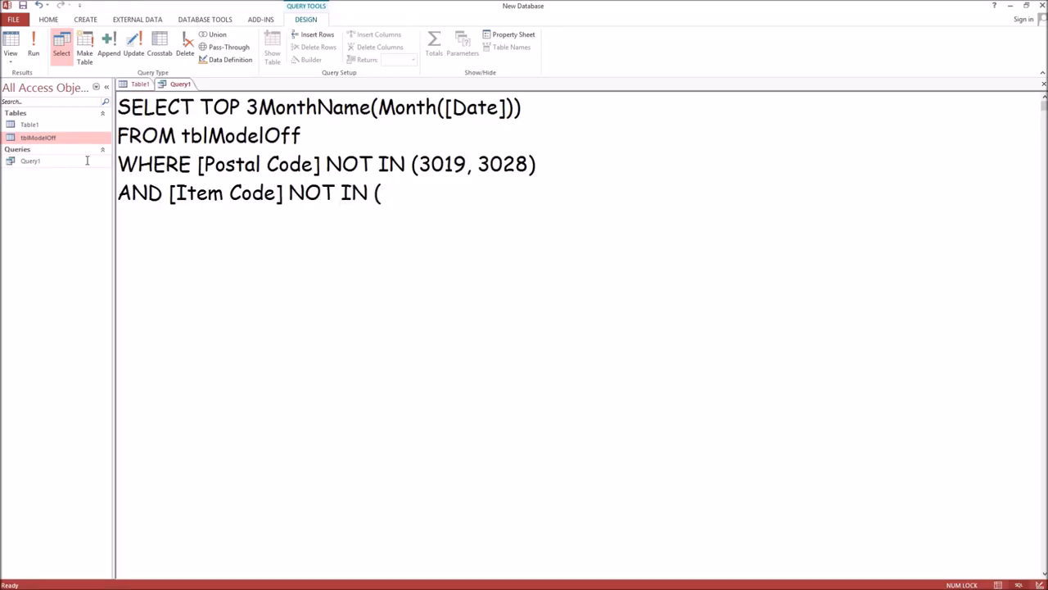
pyautogui.write('4,5,6,17,18')
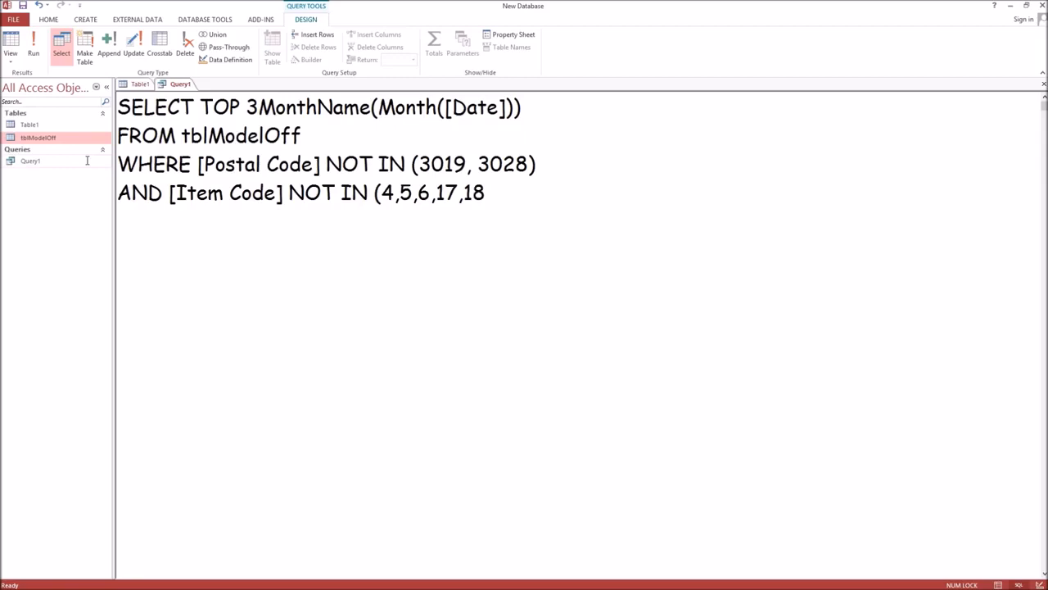
pyautogui.write(')')
pyautogui.press('Return')
# Add an AND condition requiring [Manager On Duty] to equal the full name of the manager given in Question 15.
pyautogui.write('AND [')
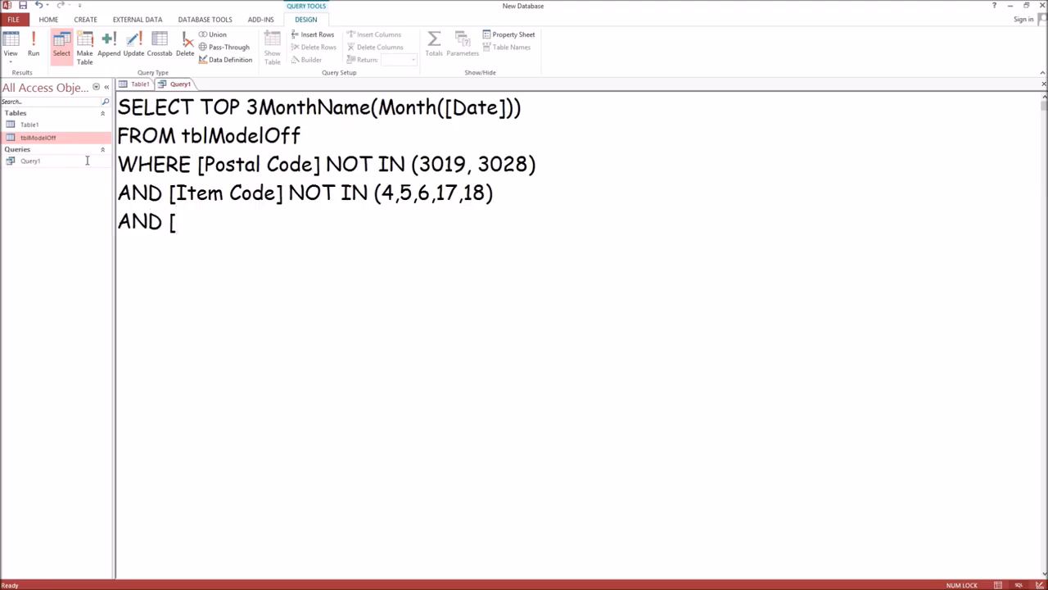
pyautogui.write('Manager On D')
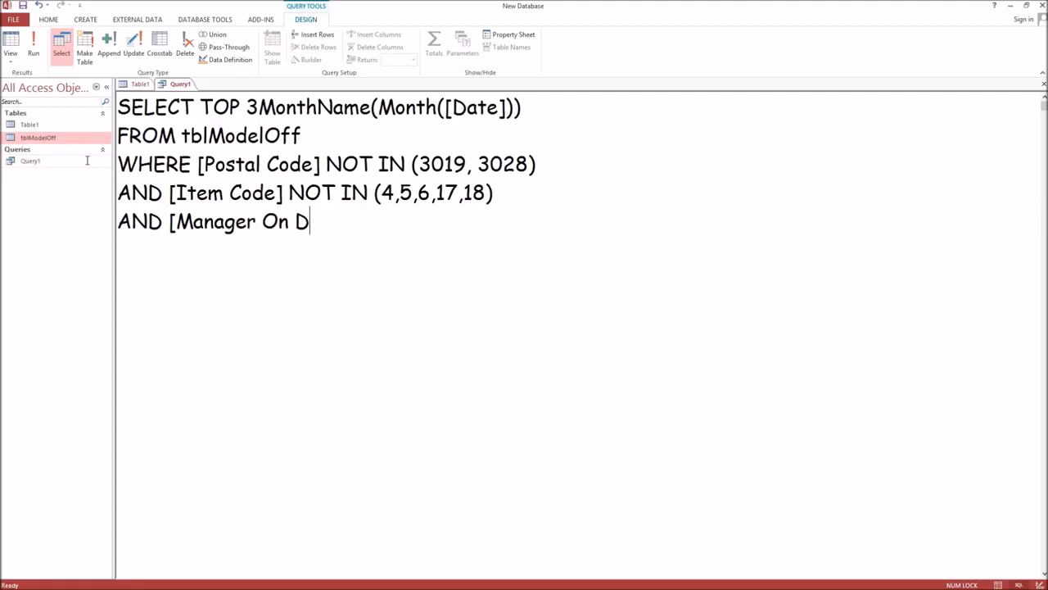
pyautogui.write('uty] = "Jo')
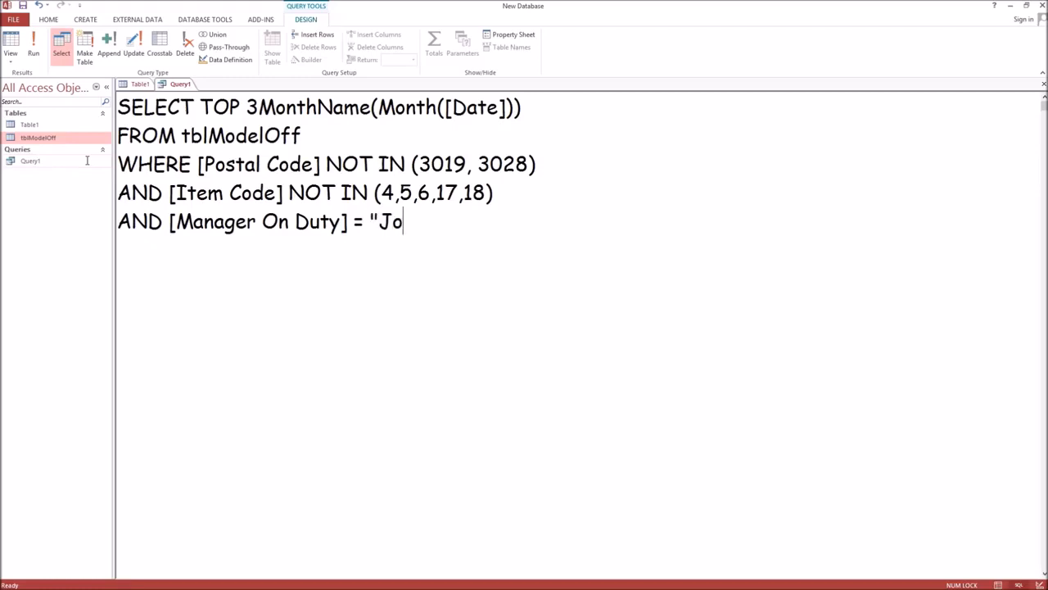
pyautogui.write('hn Jones" ')
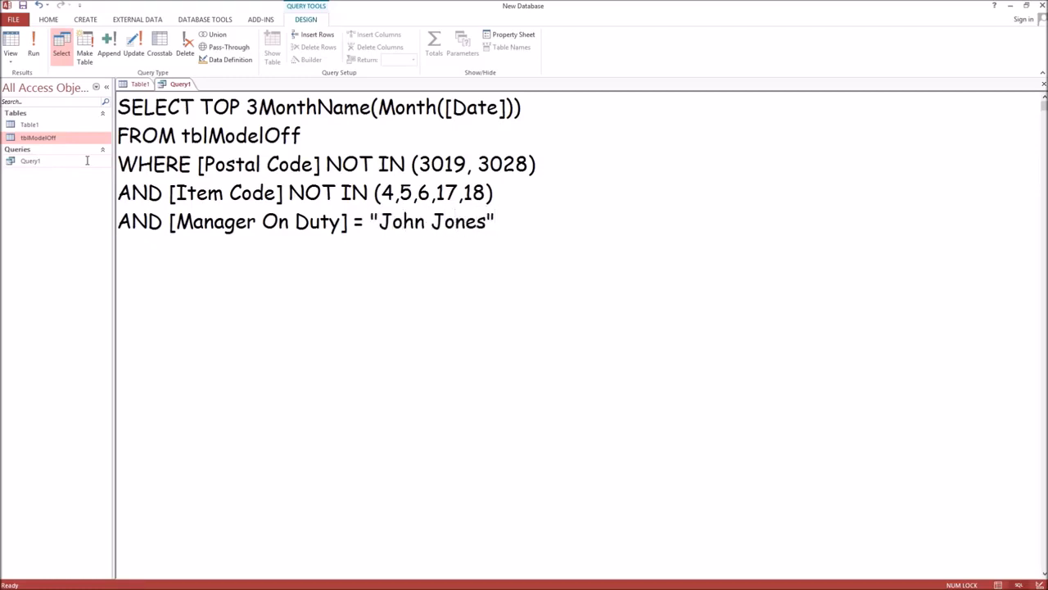
# Insert a space after TOP 3 and add a GROUP BY line with the copied expression MonthName(Month([Date])).
pyautogui.write('GROU')
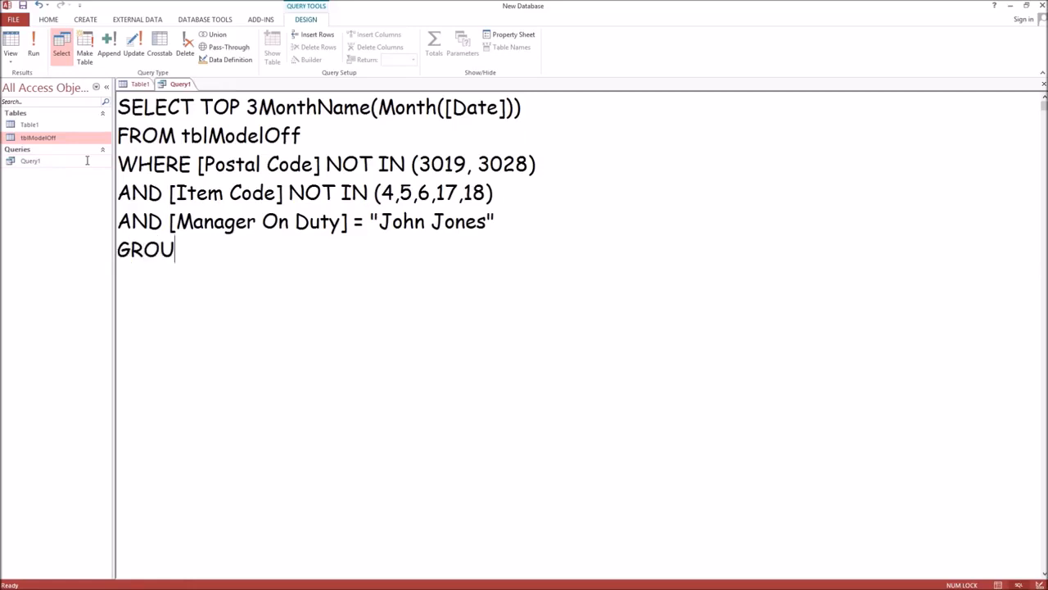
pyautogui.write('P BY')
pyautogui.click(258, 107)
pyautogui.moveTo(528, 107); pyautogui.dragTo(270, 107)
pyautogui.hotkey('ctrl', 'c')
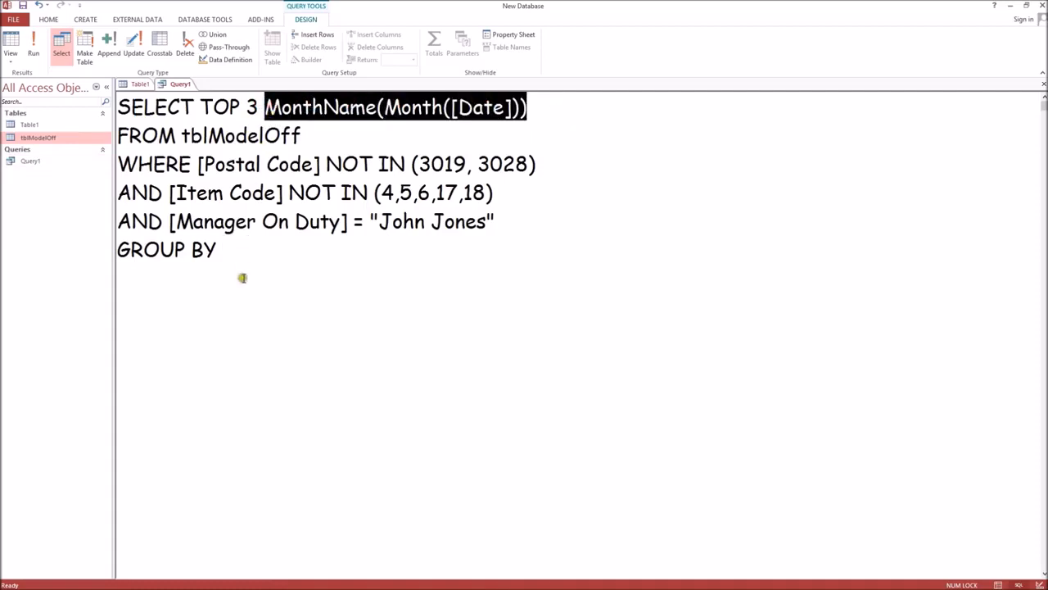
pyautogui.click(250, 255)
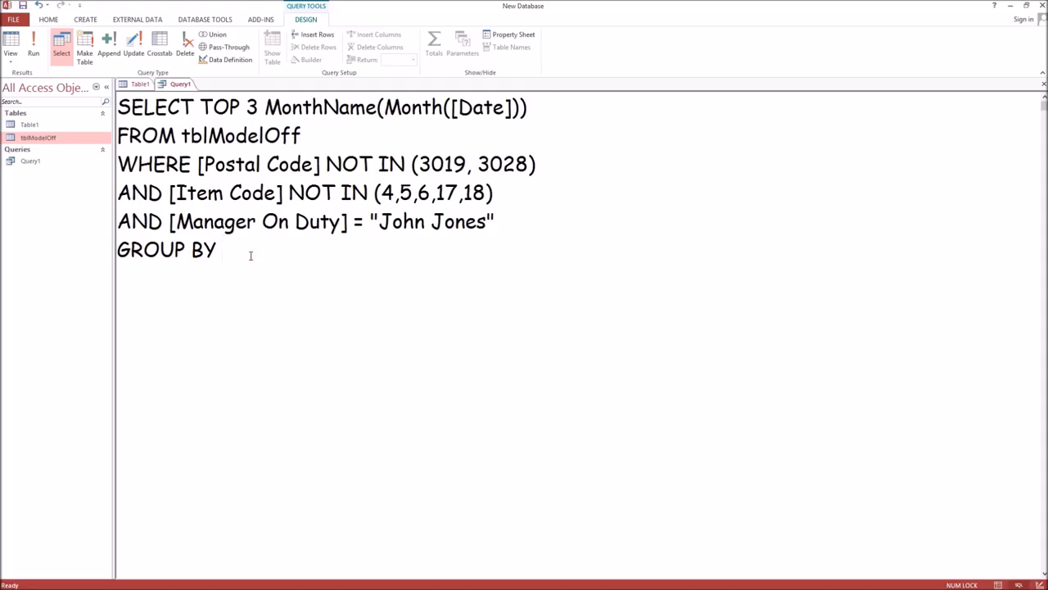
pyautogui.hotkey('ctrl', 'v')
pyautogui.press('Return')
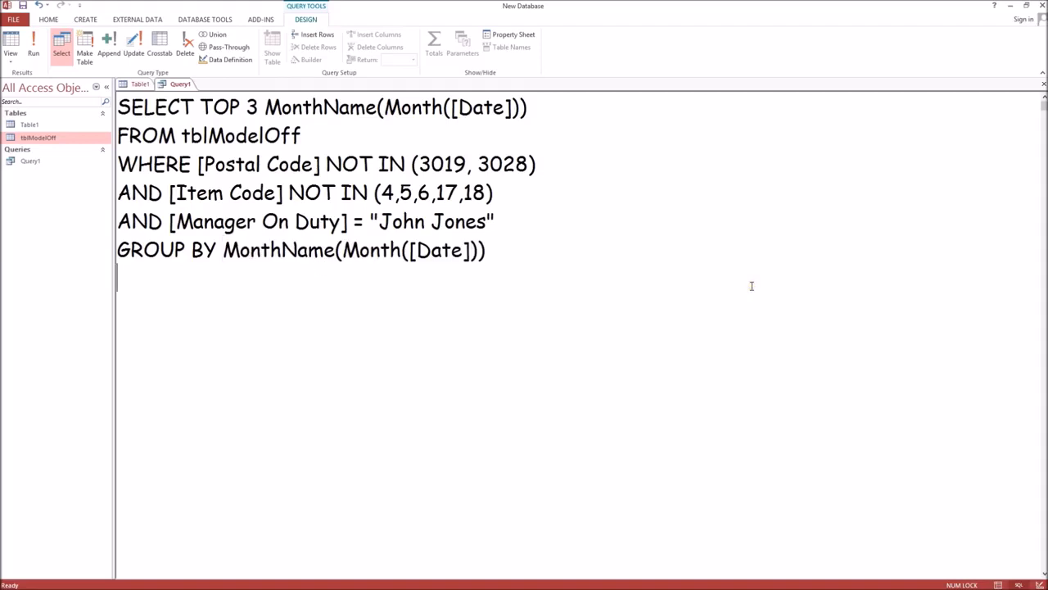
# Add ORDER BY SUM (([Sales Price Per Unit]-[Cost Per Unit]) * [Quantity]) DESC below the GROUP BY line and run the query.
pyautogui.write('ORDER BY')
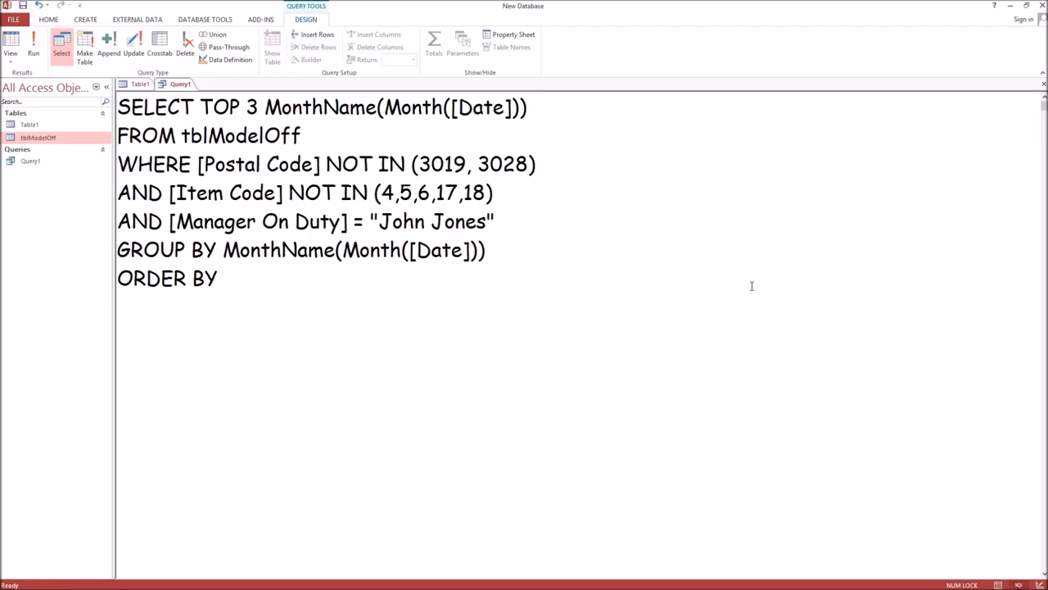
pyautogui.write('SUM (([Sales Price Per Unit')
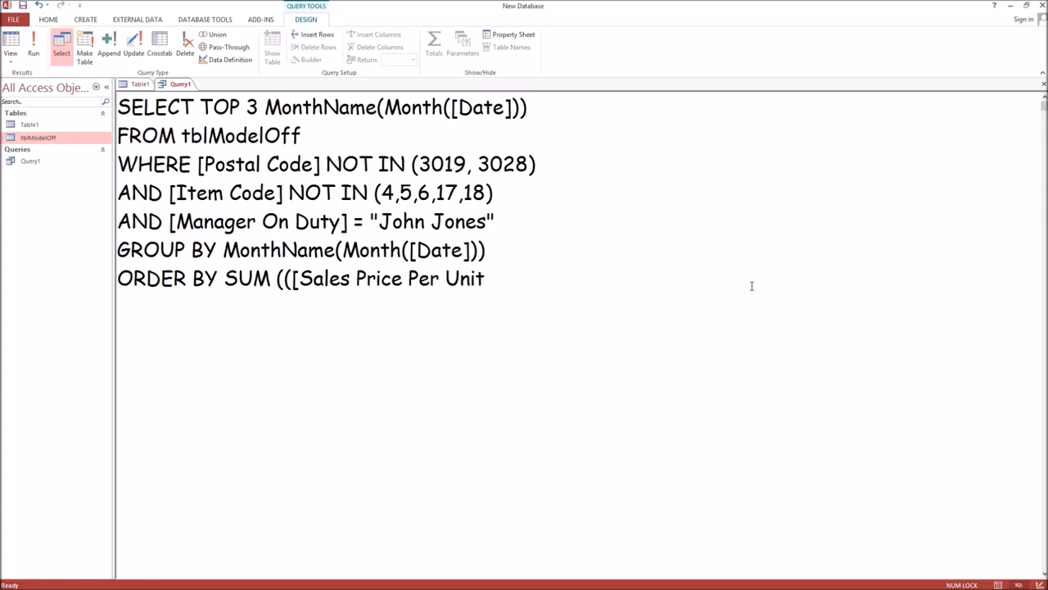
pyautogui.write(']-[Cost Per Unit]) *')
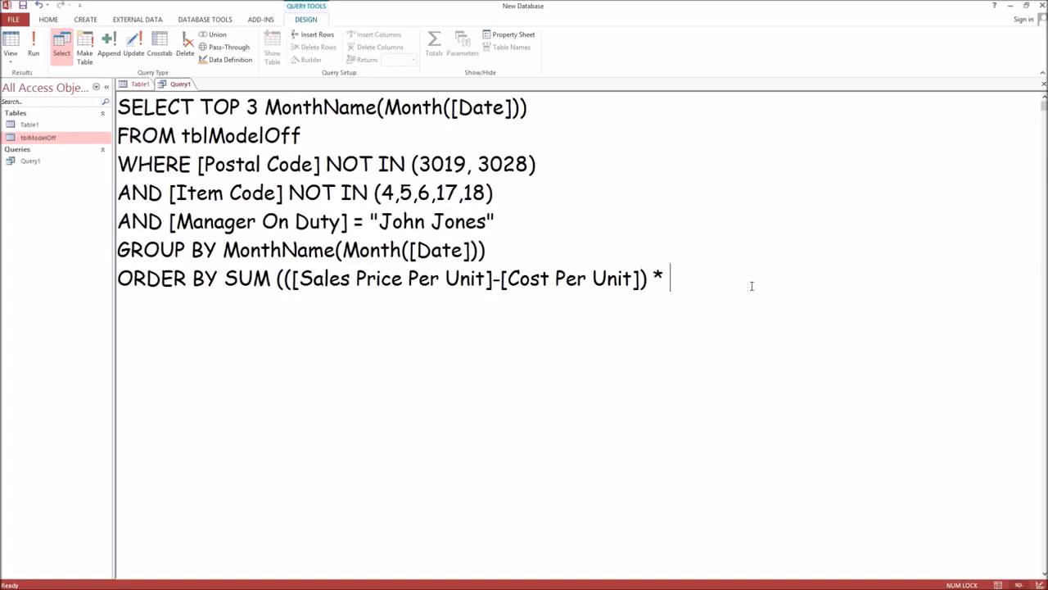
pyautogui.write(' [Quantit')
pyautogui.write('y')
pyautogui.write(']) ')
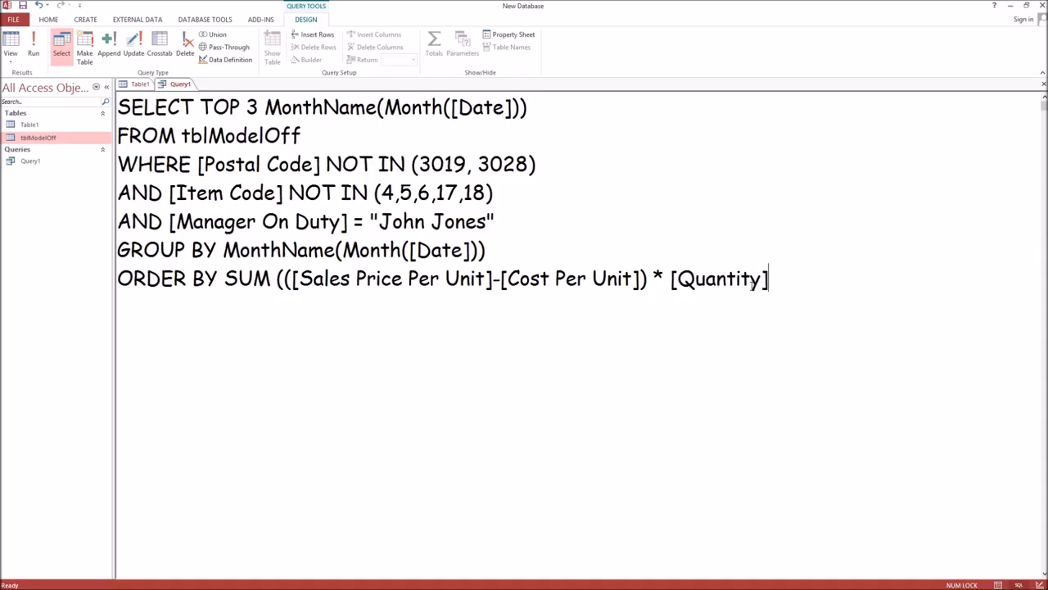
pyautogui.write('DESC')
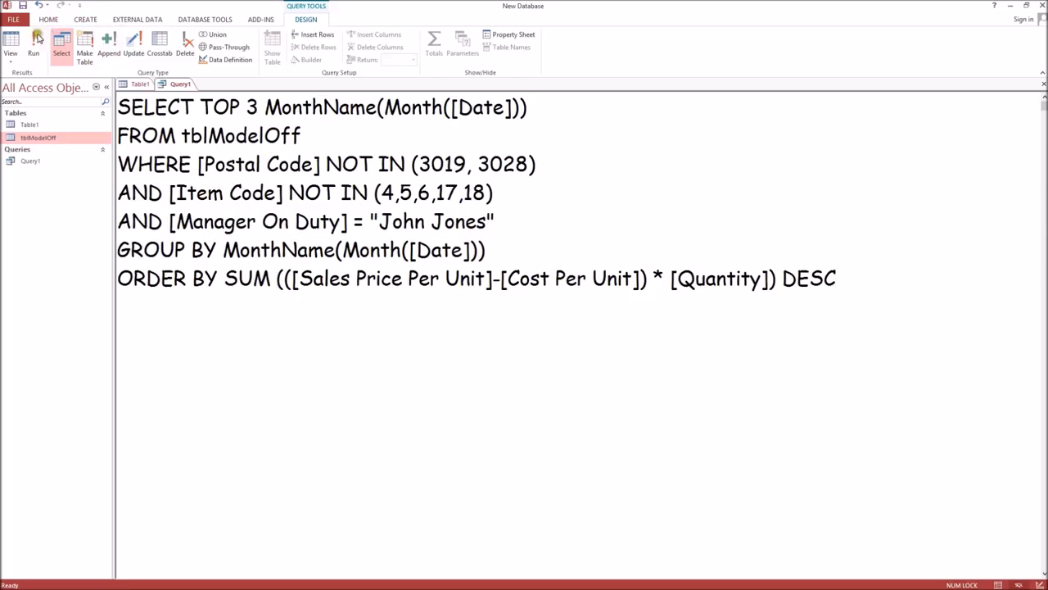
pyautogui.click(34, 42)
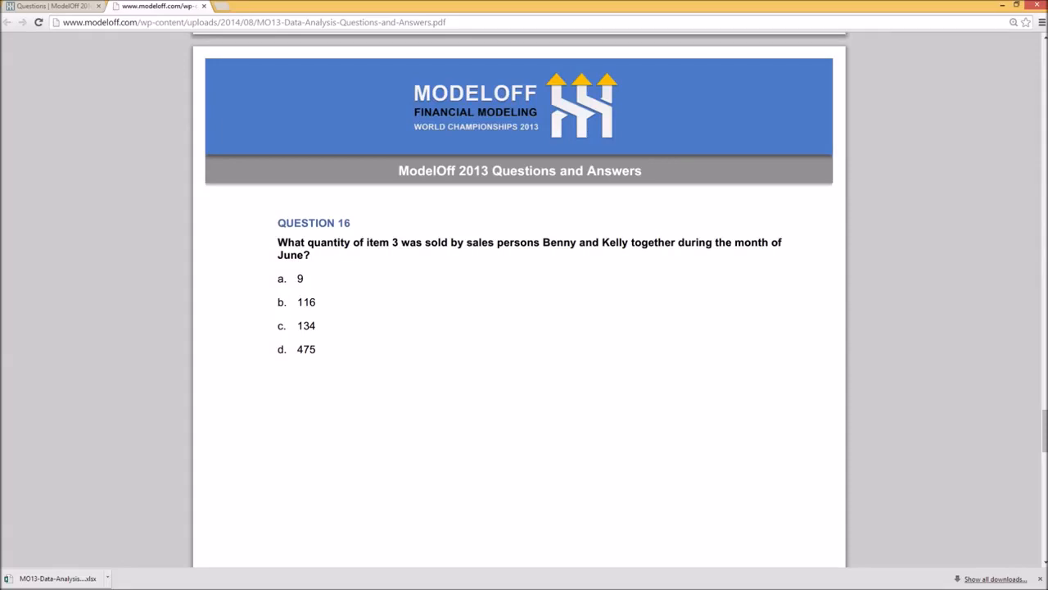
# Switch back to Access and write SELECT SUM(Quantity) FROM tblModelOff on two lines in the empty query for Question 16.
pyautogui.hotkey('alt', 'Tab')
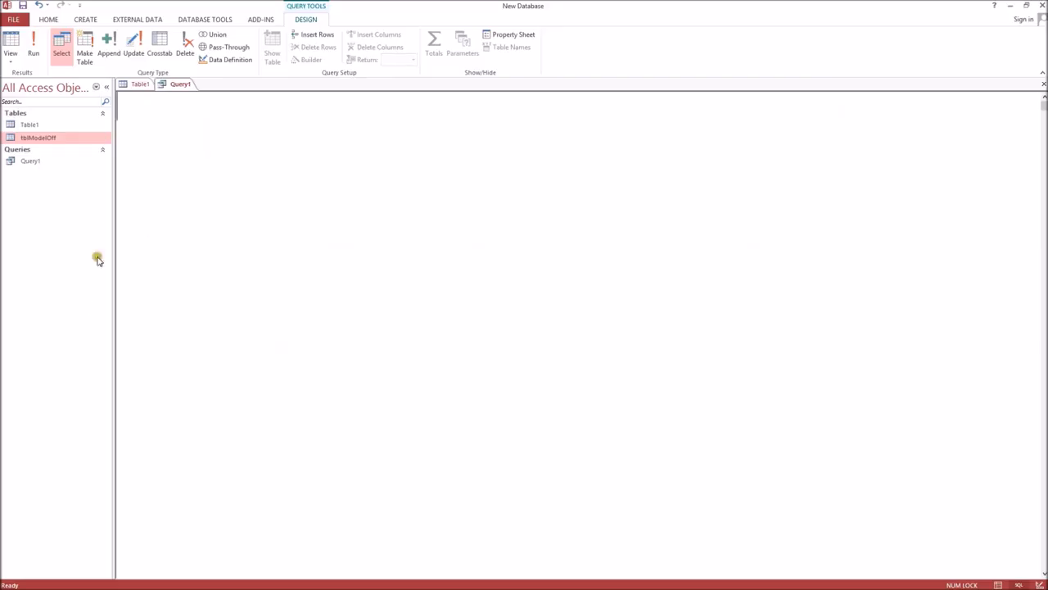
pyautogui.click(169, 115)
pyautogui.write('SELECT')
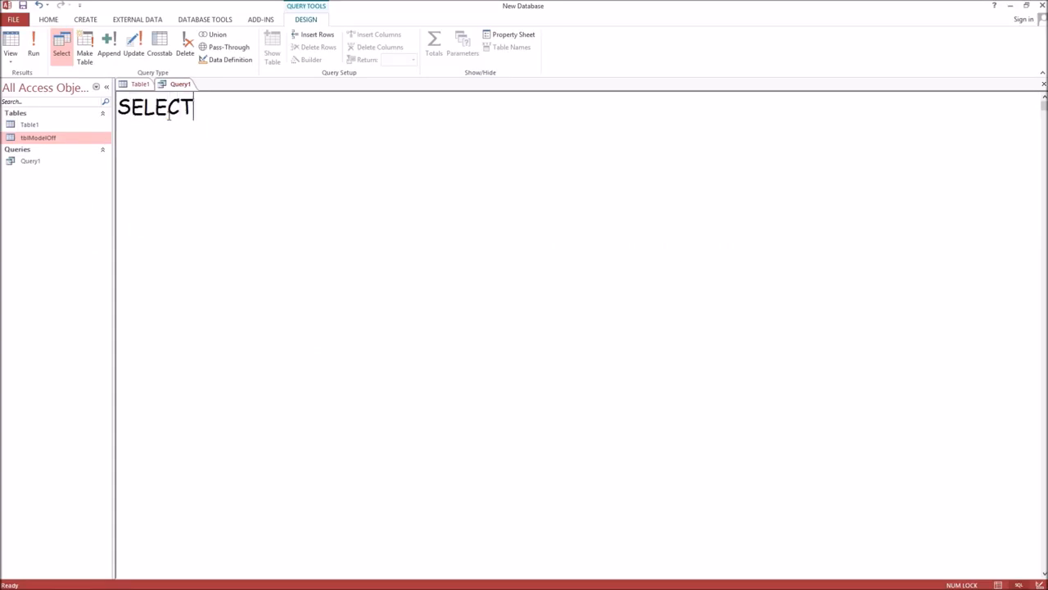
pyautogui.write(' SUM')
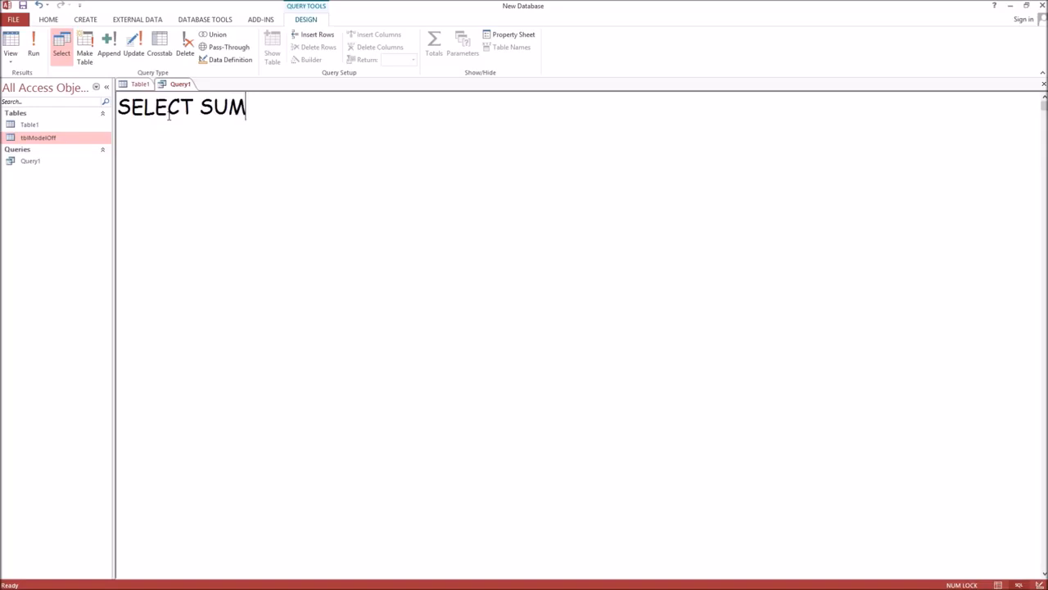
pyautogui.write('(Quan')
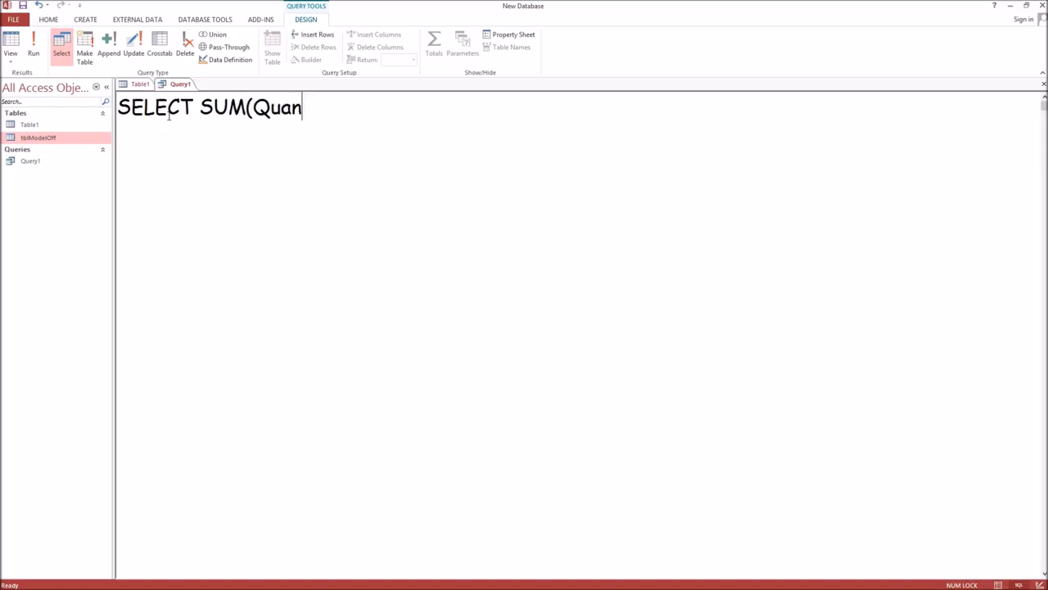
pyautogui.write('tity)')
pyautogui.press('Return')
pyautogui.write('FRO')
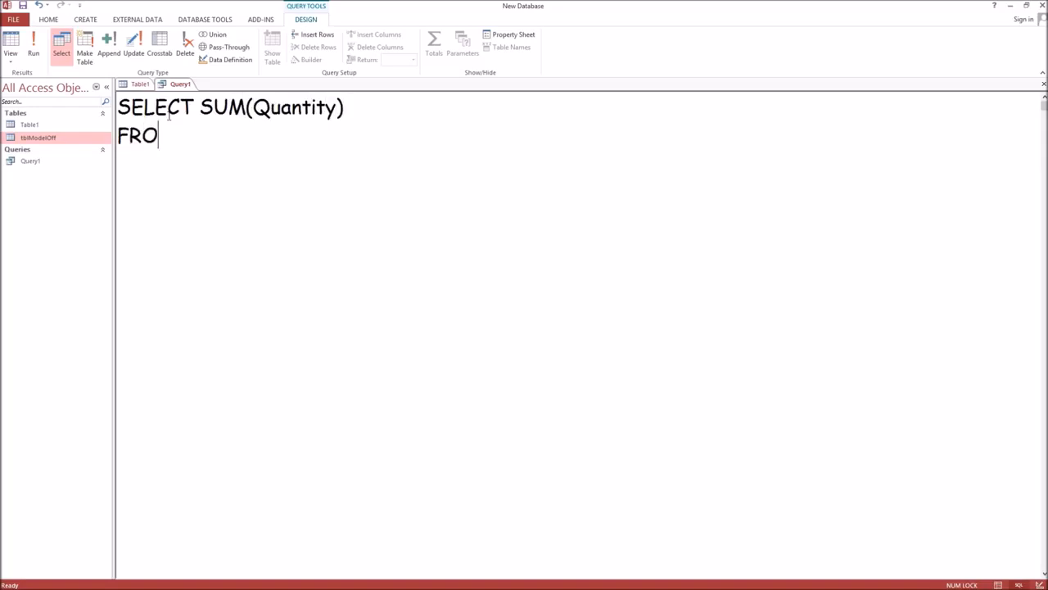
pyautogui.write('M tbl')
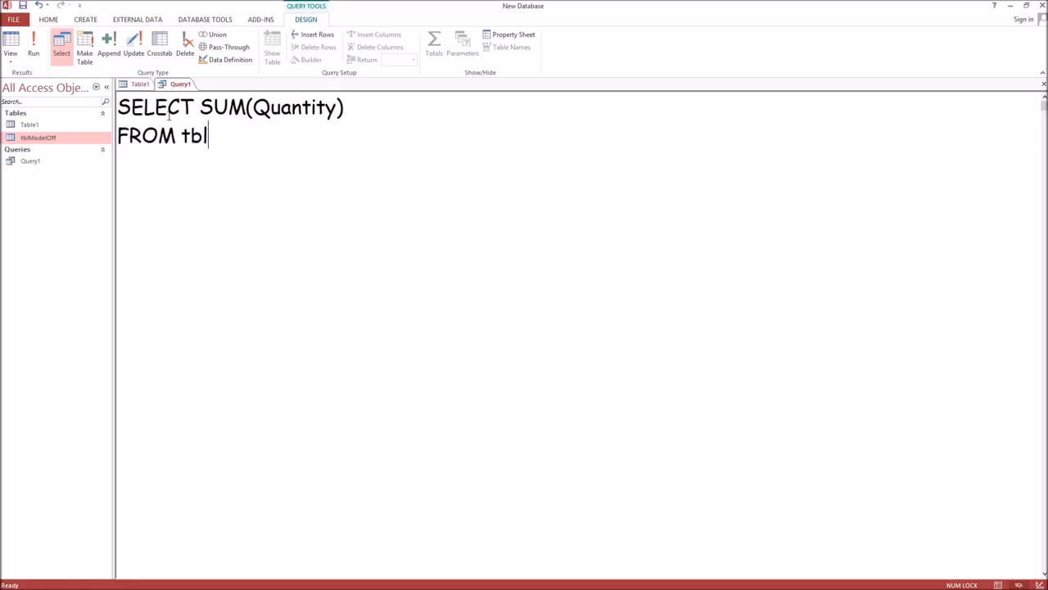
pyautogui.write('ModelOff')
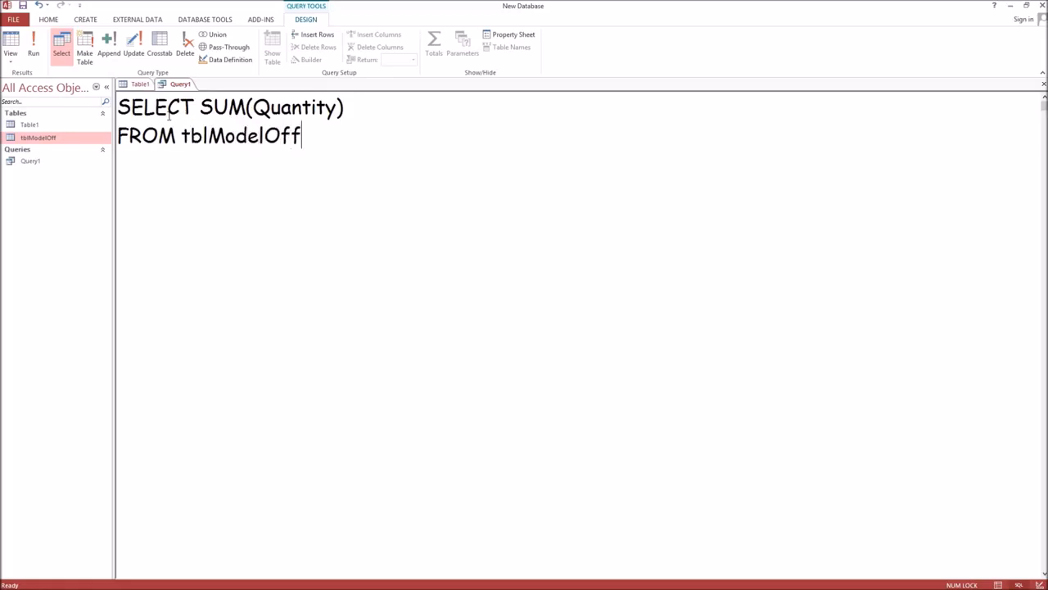
# Add a WHERE line matching [Sales Person] with Like to the first sales person's first name followed by the * wildcard.
pyautogui.press('Return')
pyautogui.write('WHERE')
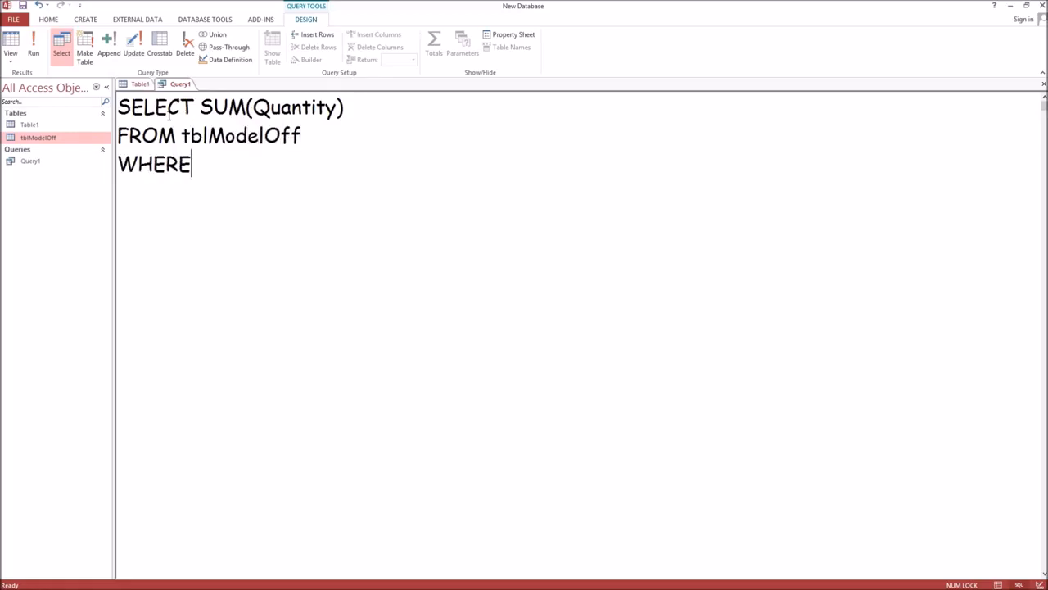
pyautogui.write(' [Sales')
pyautogui.write('Person')
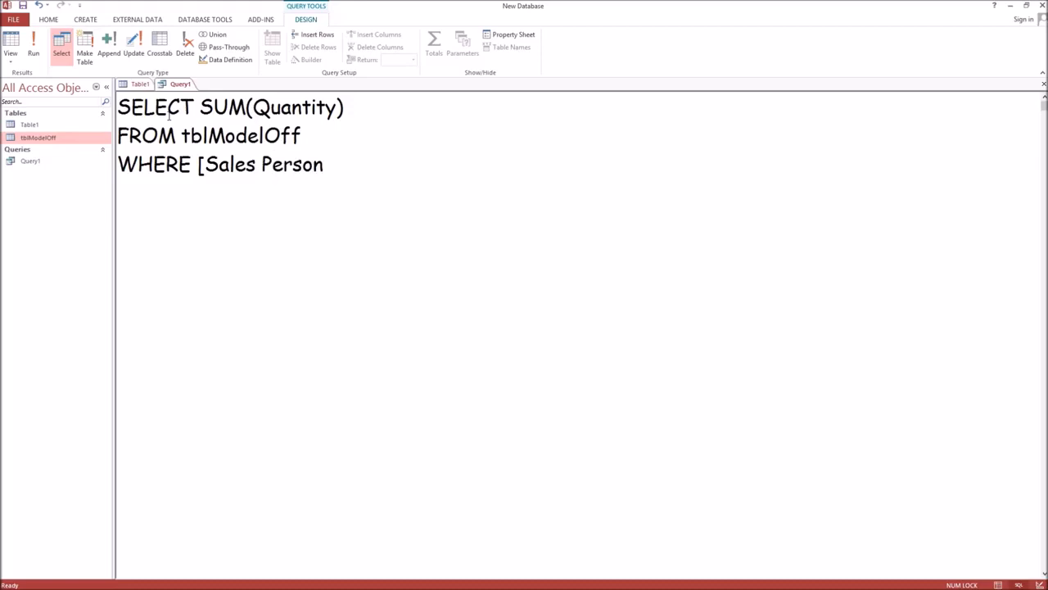
pyautogui.write(']')
pyautogui.press('BackSpace')
pyautogui.write('] Like "Benny')
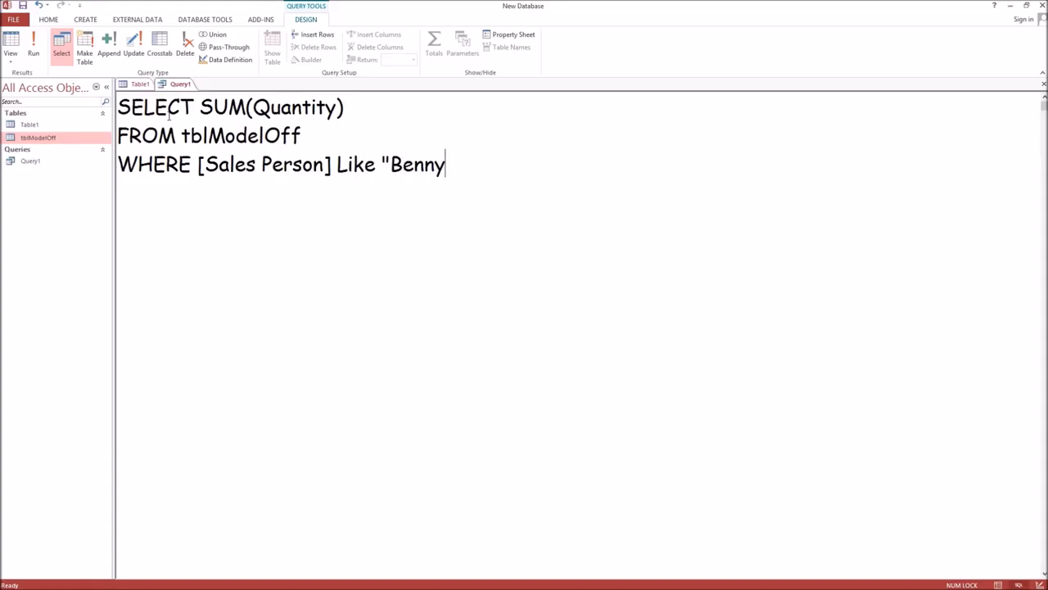
pyautogui.write('*')
# Add an OR [Sales Person] LIKE condition for the second sales person's first name plus *, and enclose both conditions in parentheses.
pyautogui.write('" OR')
pyautogui.write(' [Sa')
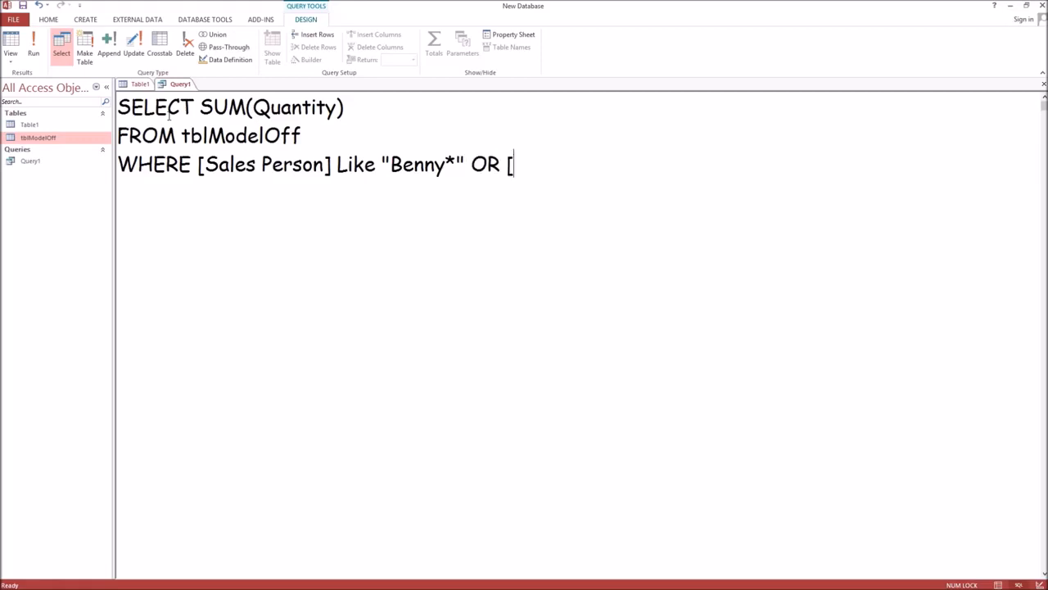
pyautogui.write('les PErs')
pyautogui.press('BackSpace')
pyautogui.press('BackSpace')
pyautogui.press('BackSpace')
pyautogui.write('erson')
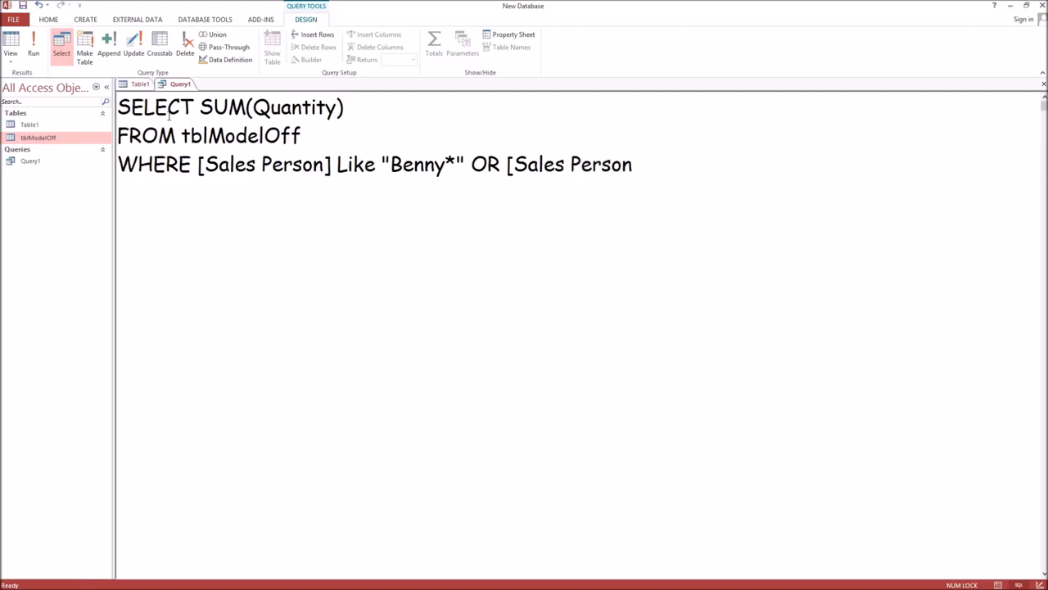
pyautogui.write('] LIKE')
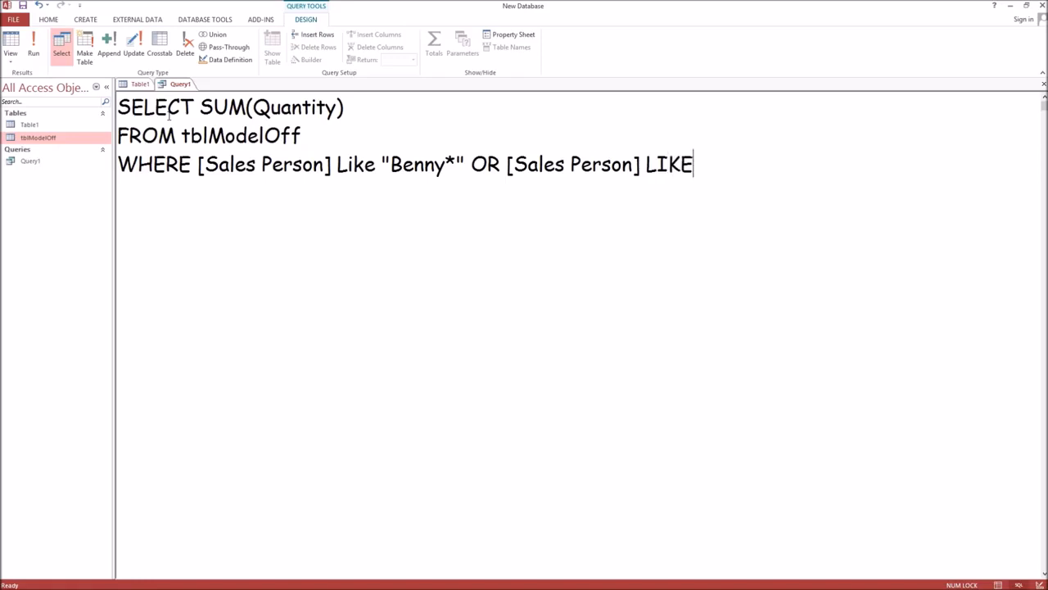
pyautogui.write(' "Kelly*"')
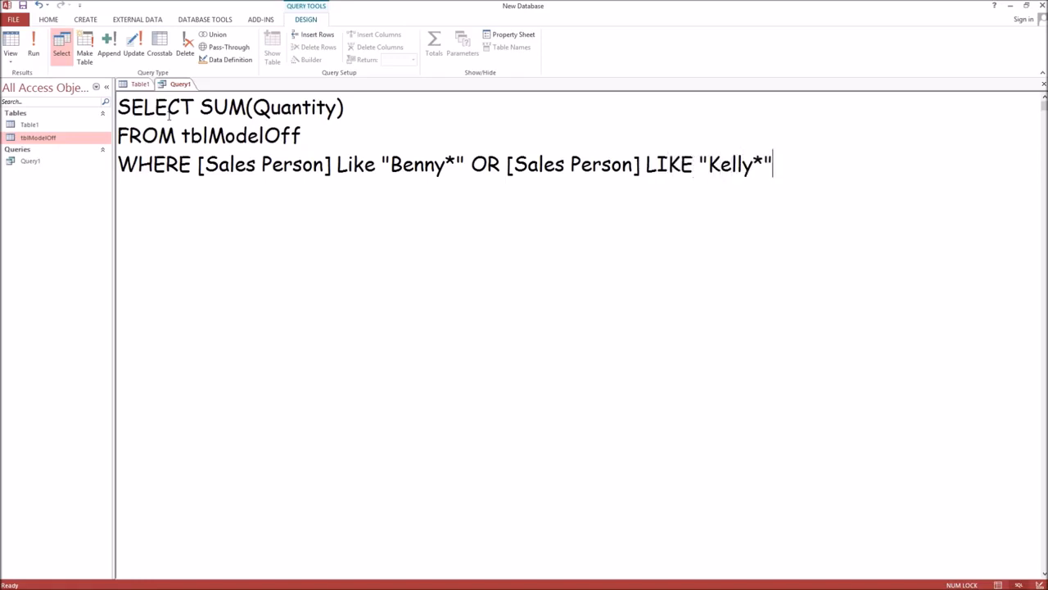
pyautogui.write(')')
pyautogui.click(197, 164)
pyautogui.write('(')
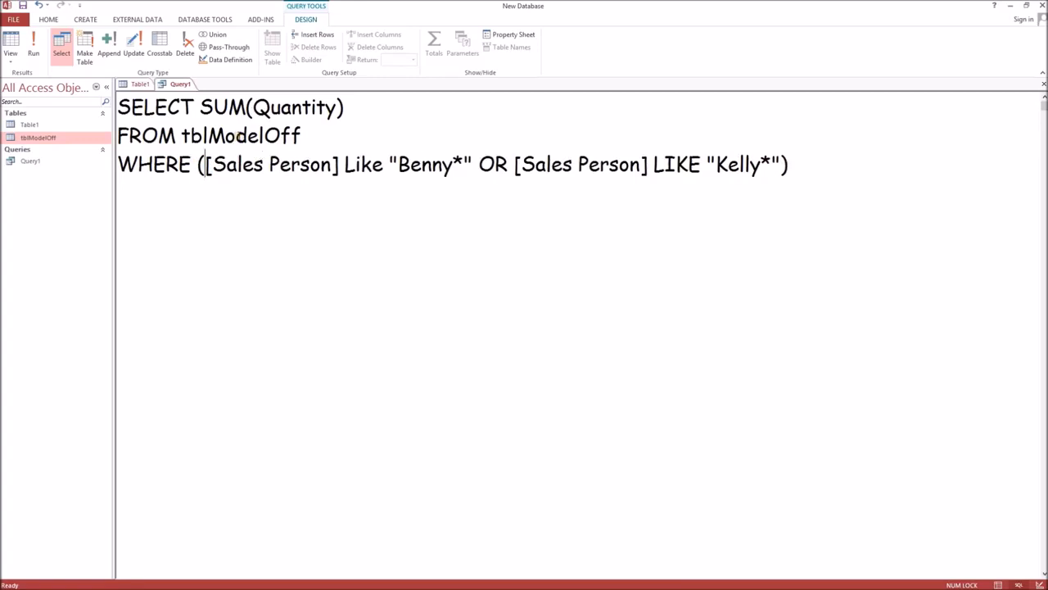
# Add the condition AND [Item Code] = 3 on a new line below the WHERE line.
pyautogui.click(810, 161)
pyautogui.write('AND [Item')
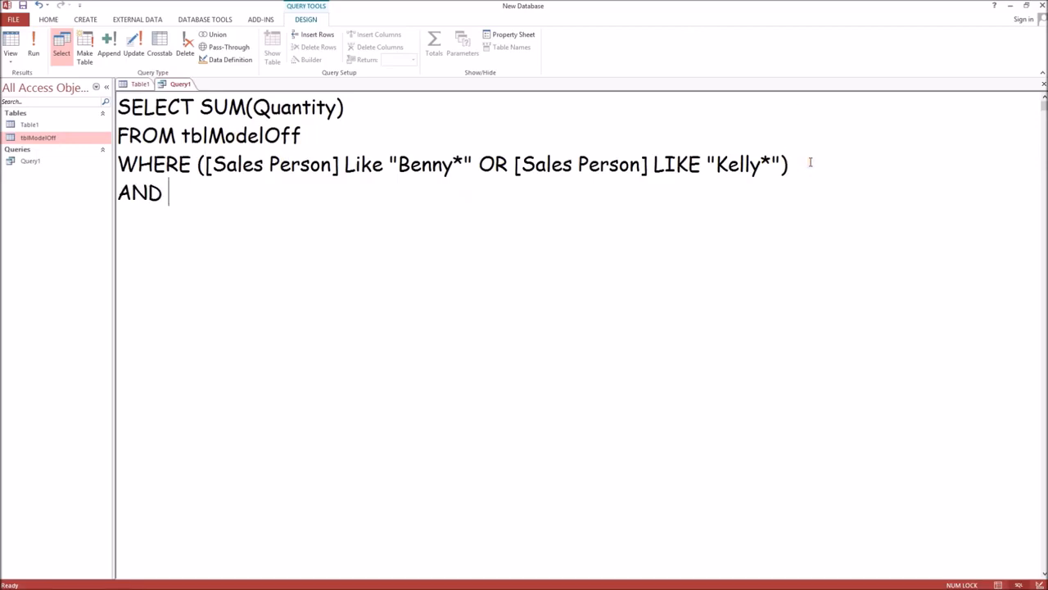
pyautogui.write(' C')
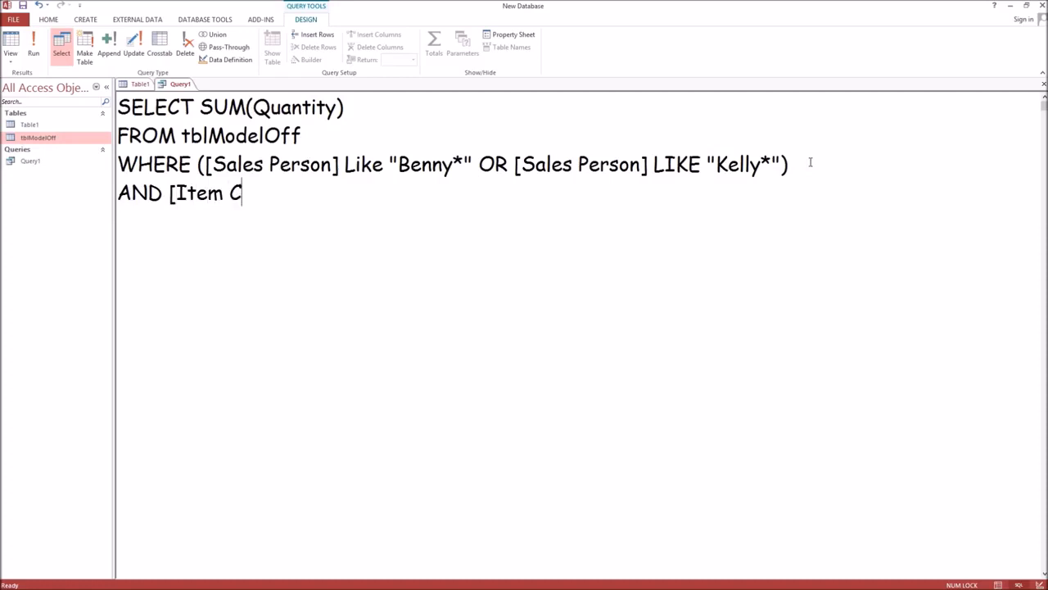
pyautogui.write('ode] = 3')
pyautogui.press('Return')
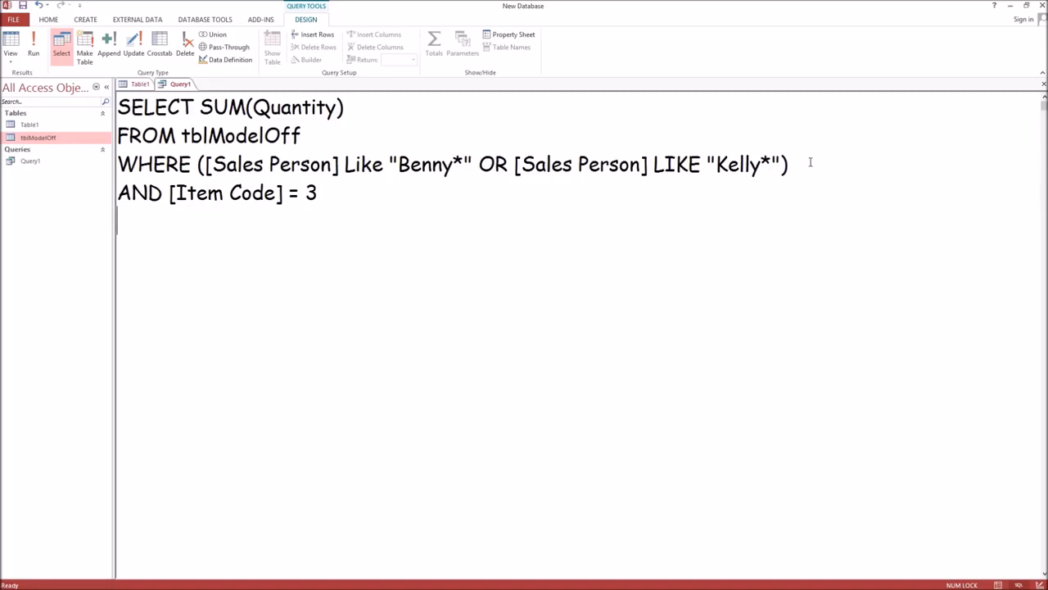
# Add the condition AND MonthName(Month(Date)) = "June" as the last line of the query.
pyautogui.write('AND Mon')
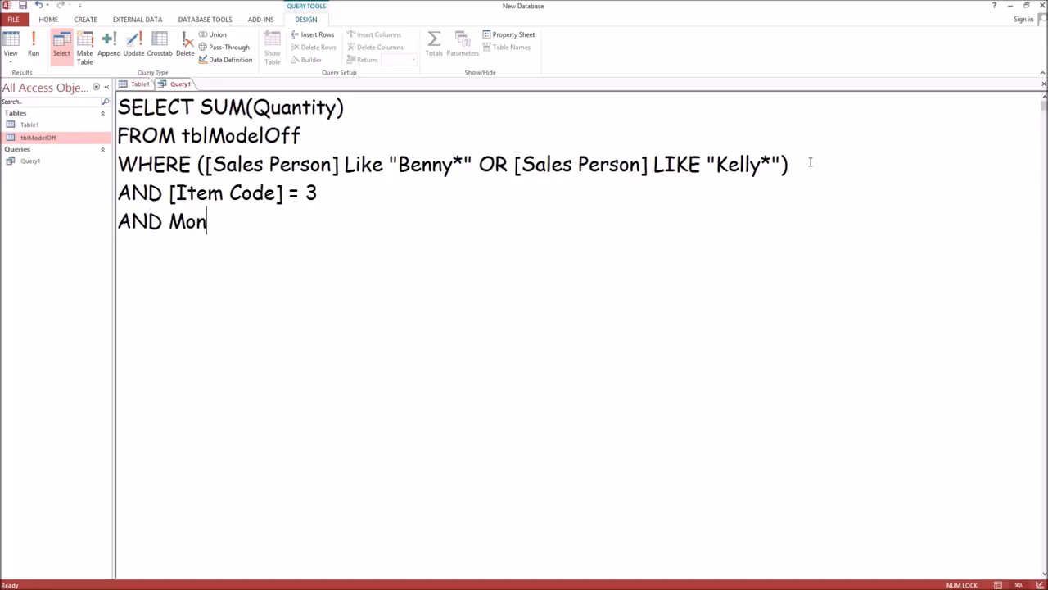
pyautogui.write('thName(Month(')
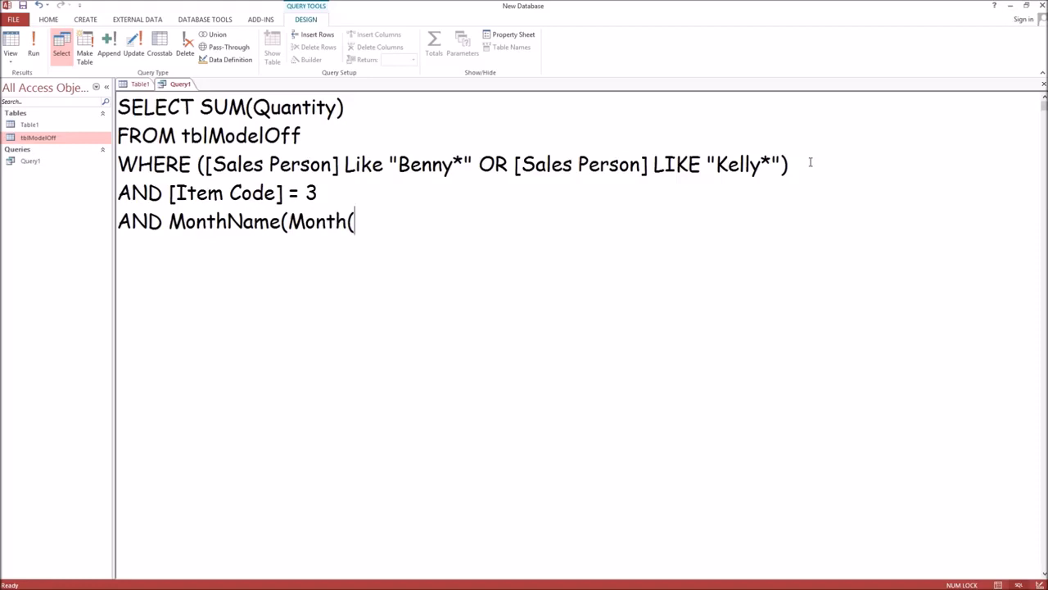
pyautogui.write('D')
pyautogui.press('BackSpace')
pyautogui.write('Date')
pyautogui.write('))')
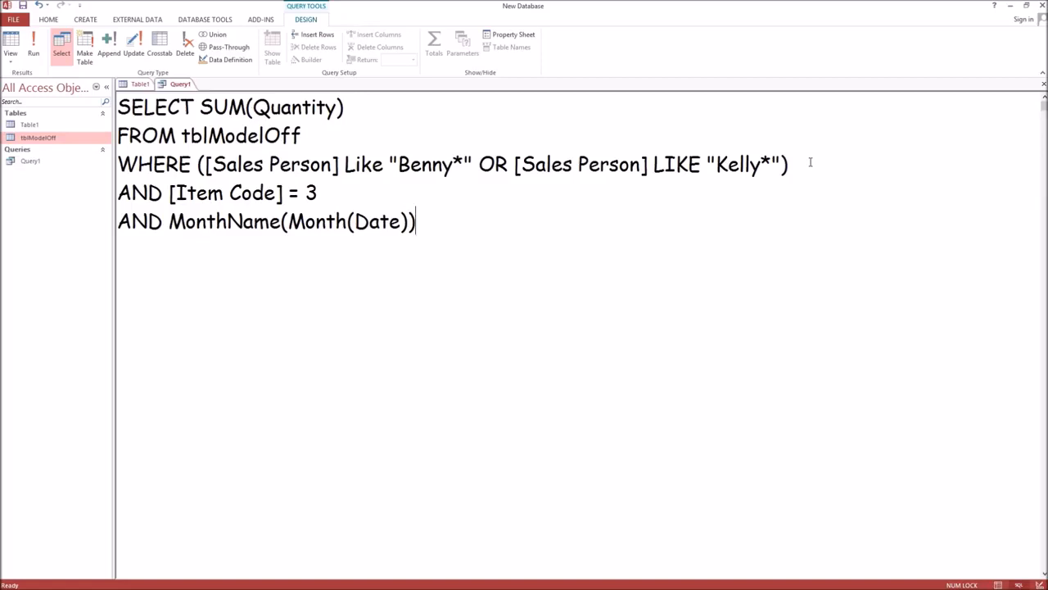
pyautogui.write(' = "June"')
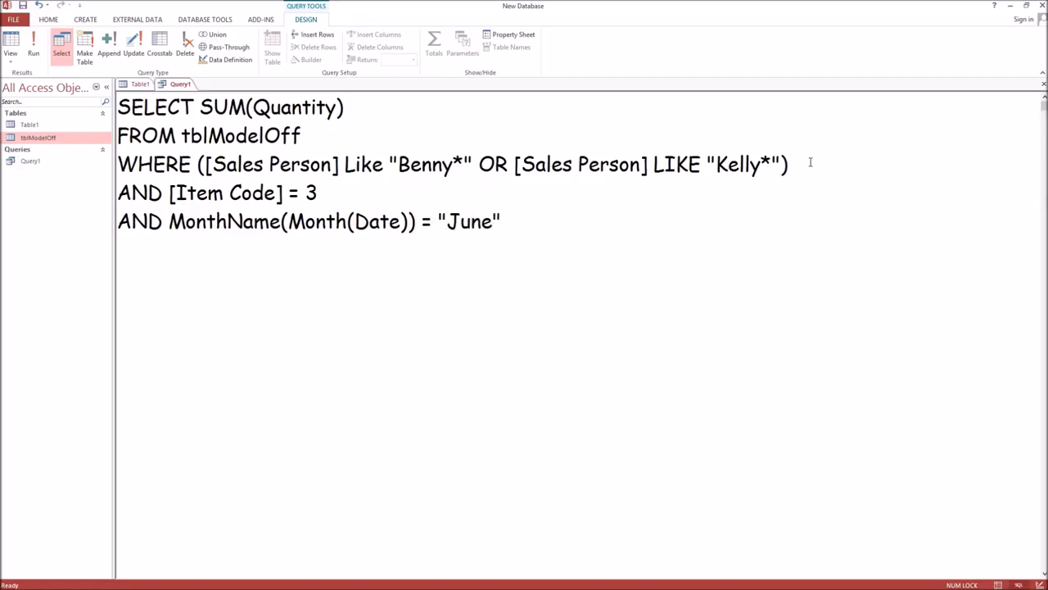
# Run the query to get the summed quantity, and return to its SQL text.
pyautogui.click(26, 52)
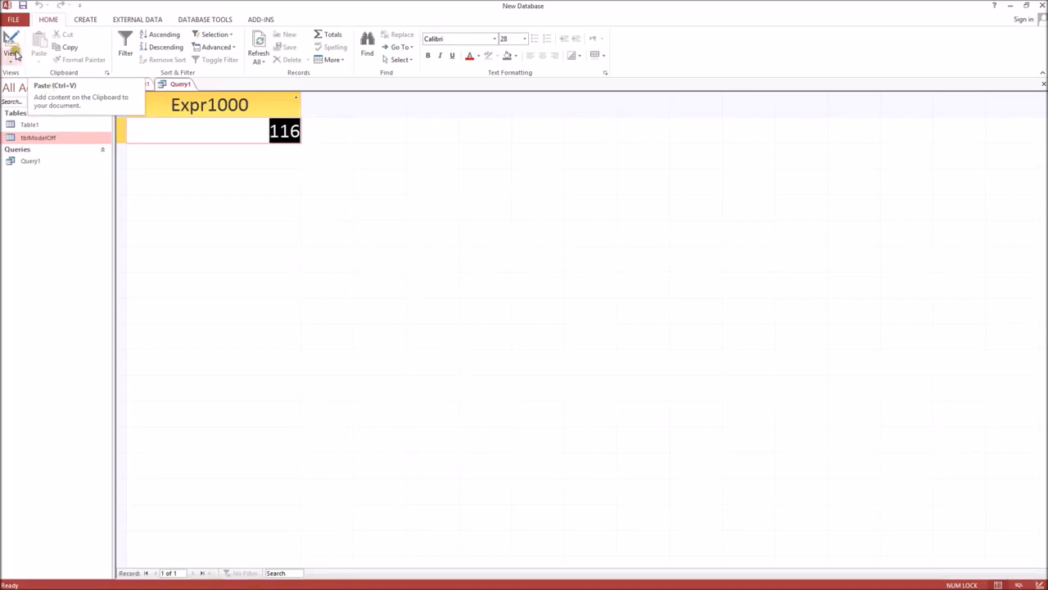
pyautogui.click(11, 55)
pyautogui.click(25, 108)
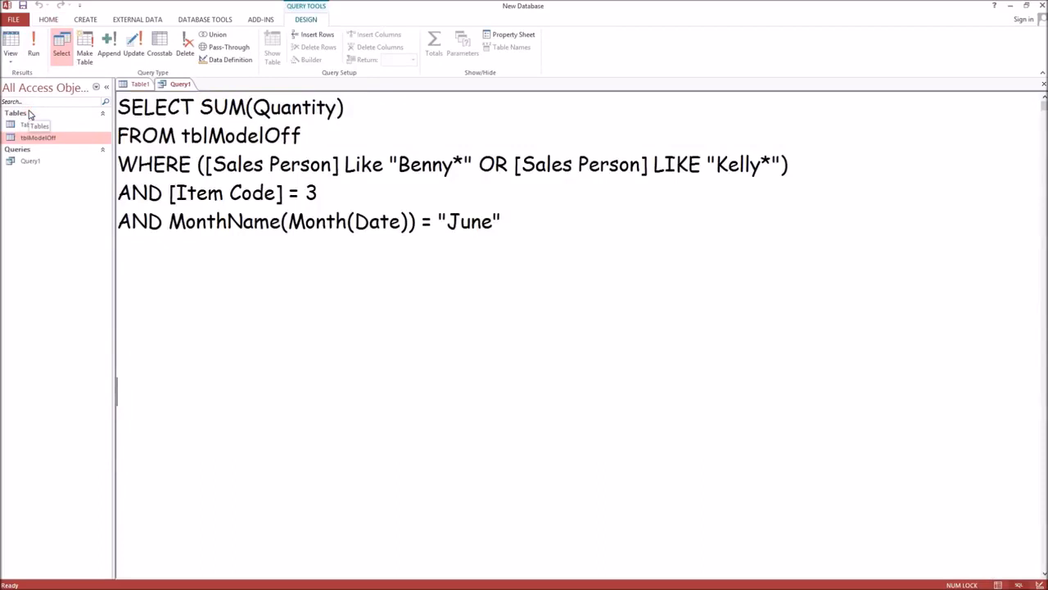